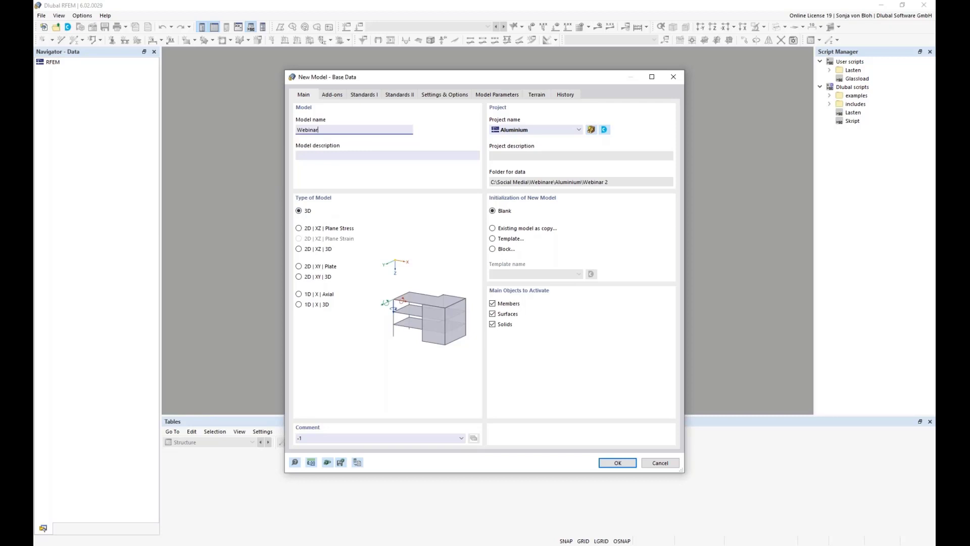
Activate the Aluminum Design add-on and set the EN 1990 national annex to DIN | 2012-08.
left_click(330, 95)
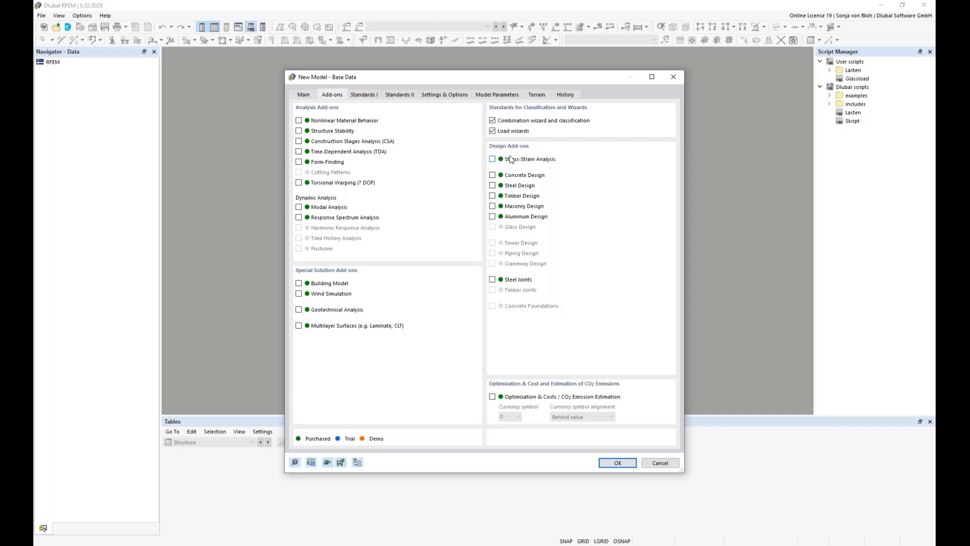
left_click(493, 217)
left_click(366, 96)
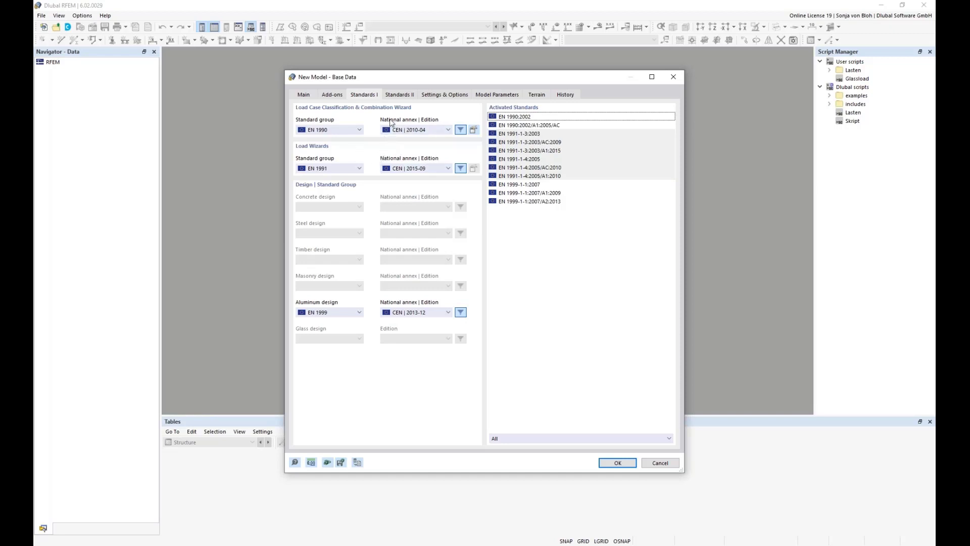
left_click(450, 130)
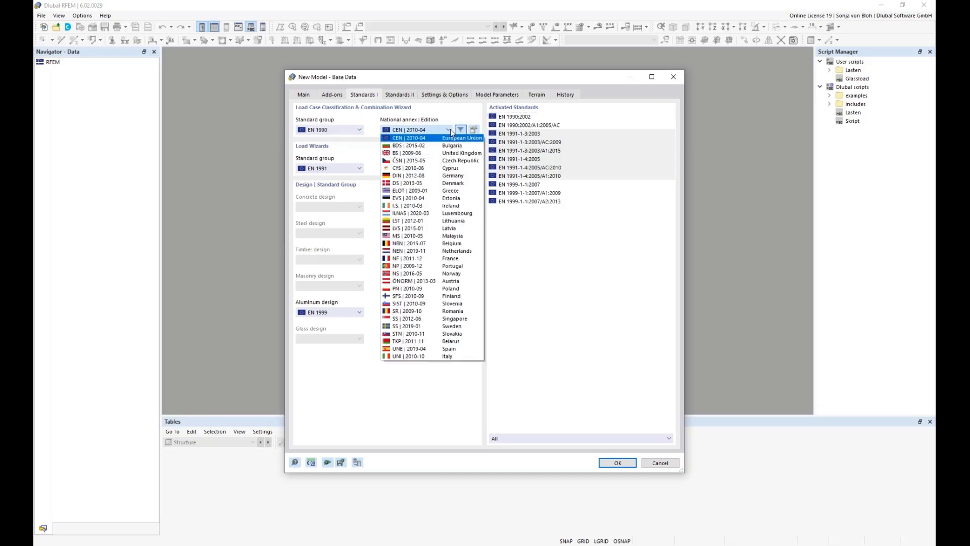
left_click(423, 177)
Set the EN 1991 load wizard annex to DIN | 2019-04 and the EN 1999 aluminum design annex to DIN | 2021-03, and create the model.
left_click(448, 168)
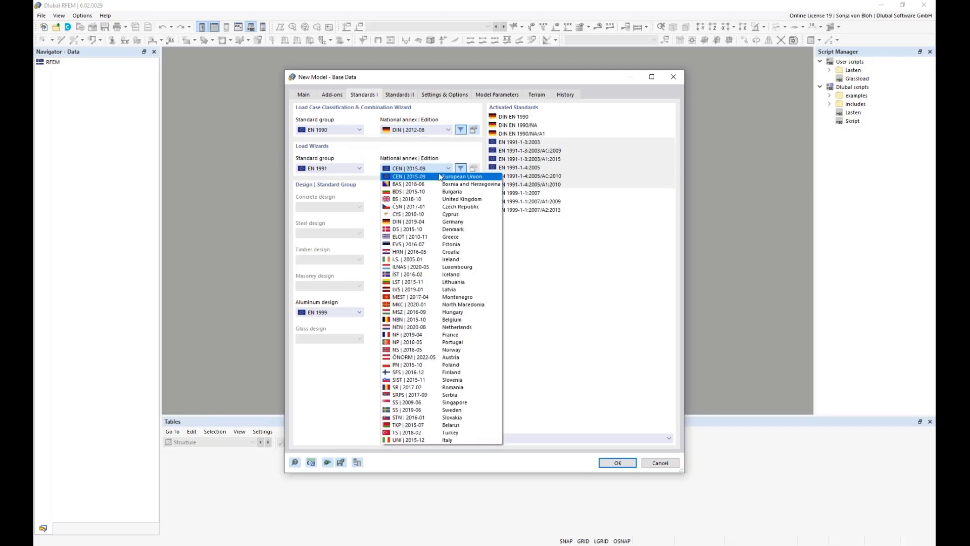
left_click(418, 222)
left_click(449, 312)
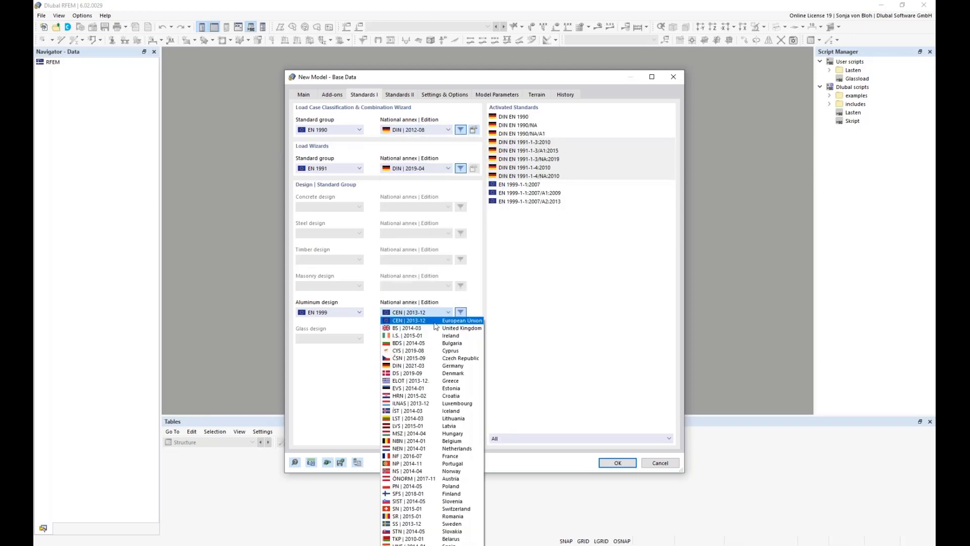
left_click(425, 365)
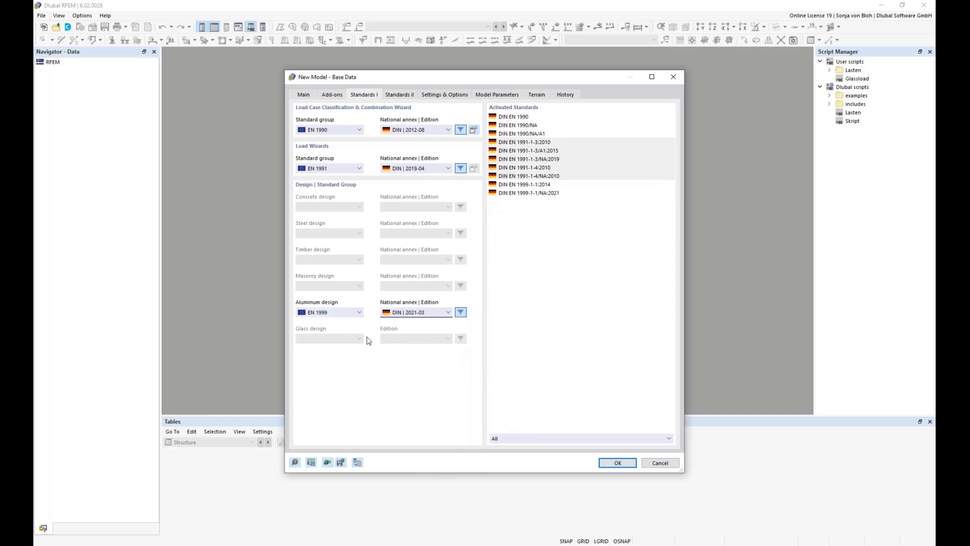
left_click(360, 313)
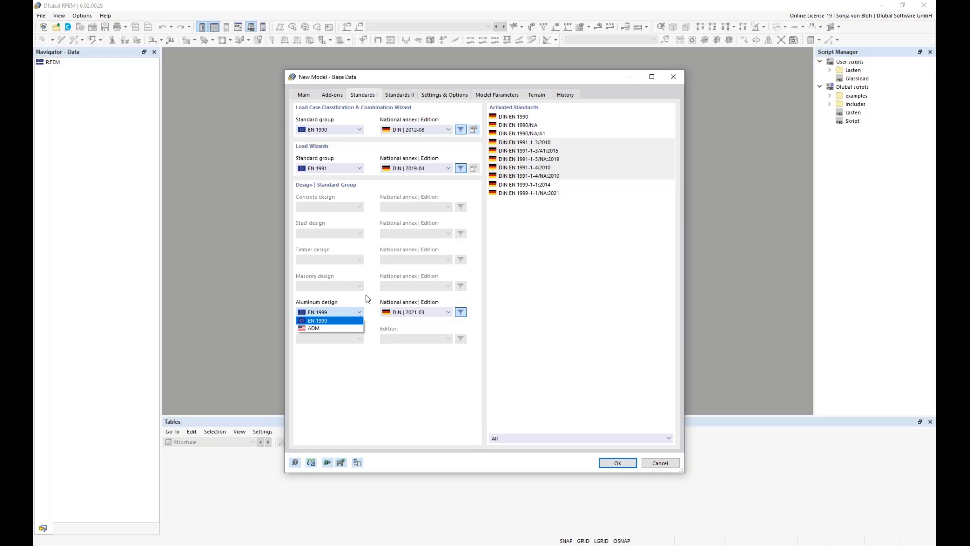
left_click(367, 298)
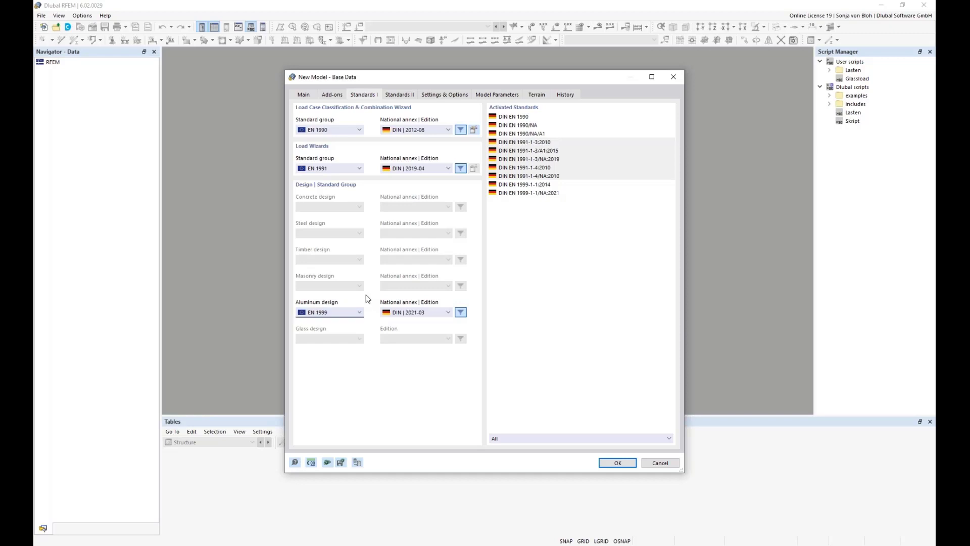
left_click(609, 465)
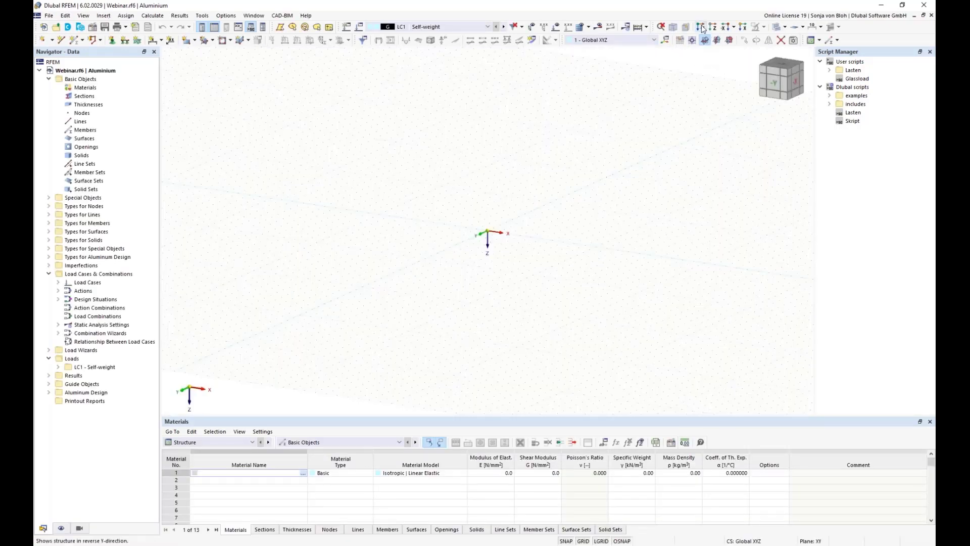
Switch the view and work plane to XZ and start a new line grid.
left_click(718, 40)
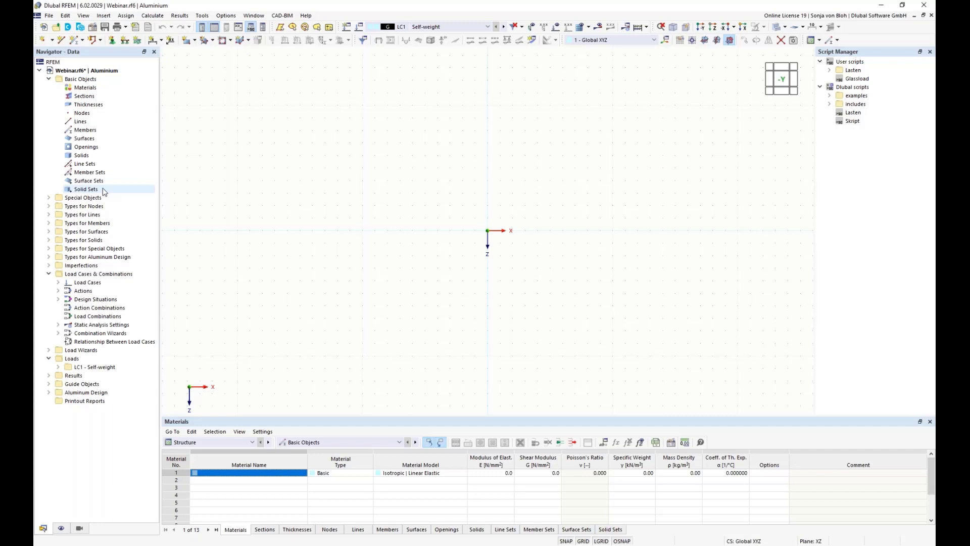
left_click(49, 385)
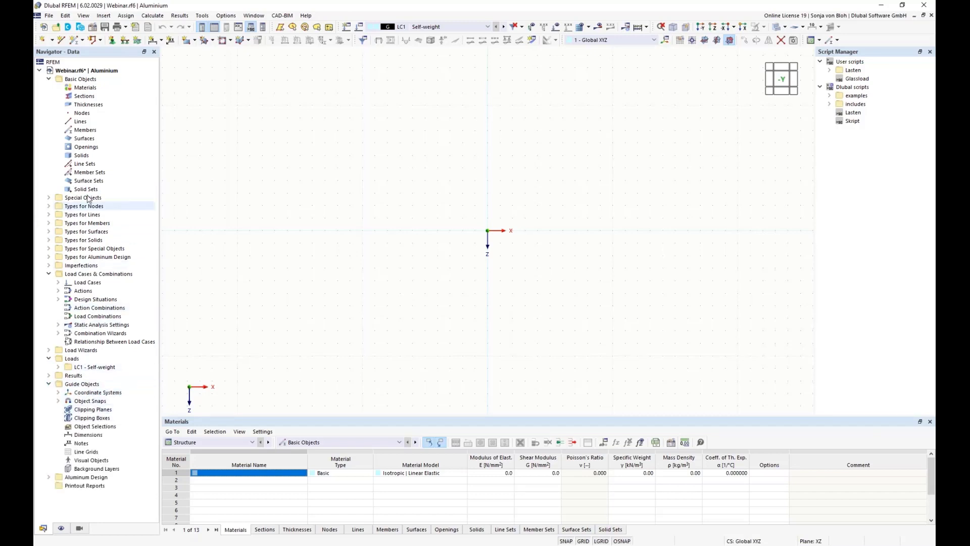
right_click(81, 451)
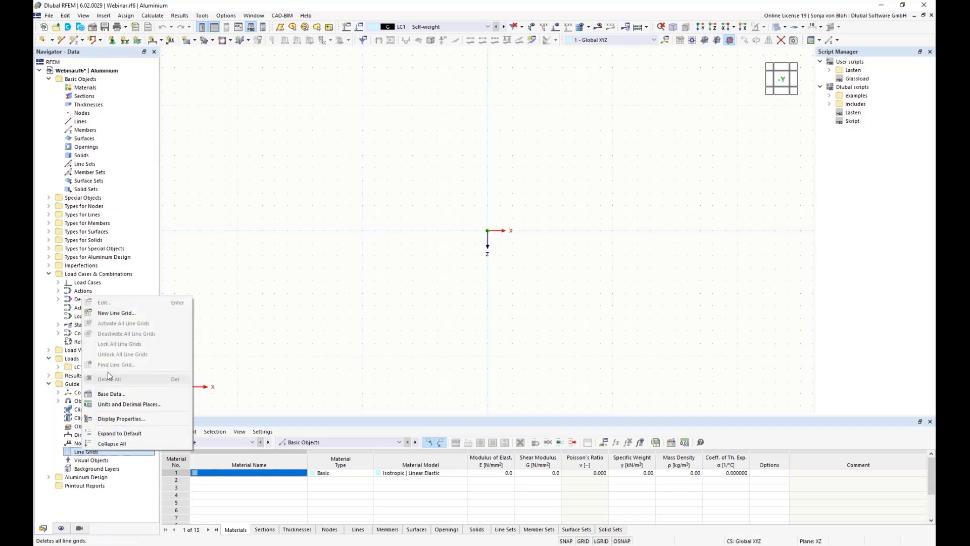
left_click(117, 313)
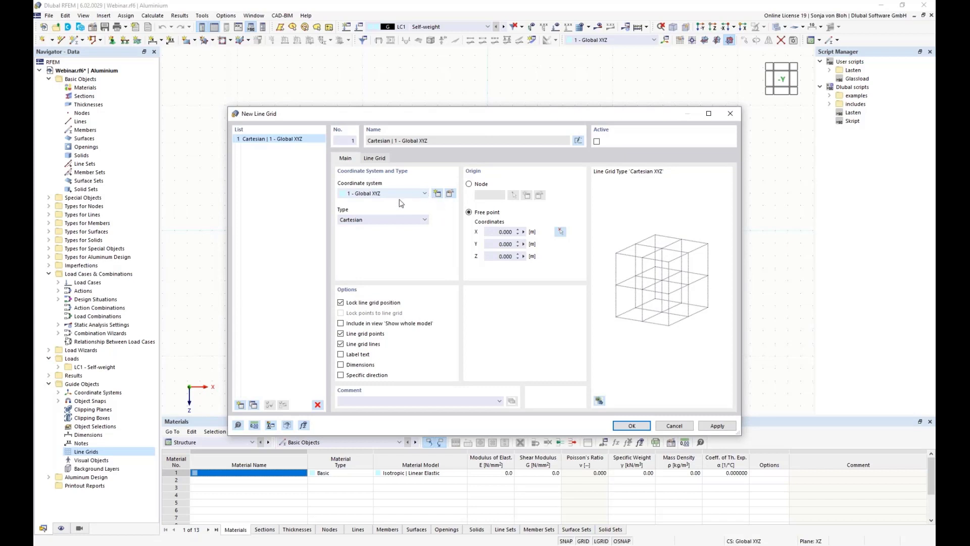
Define the line grid as Cartesian in the Global XYZ coordinate system with its free-point origin at 0, 0, 0 m.
left_click(427, 194)
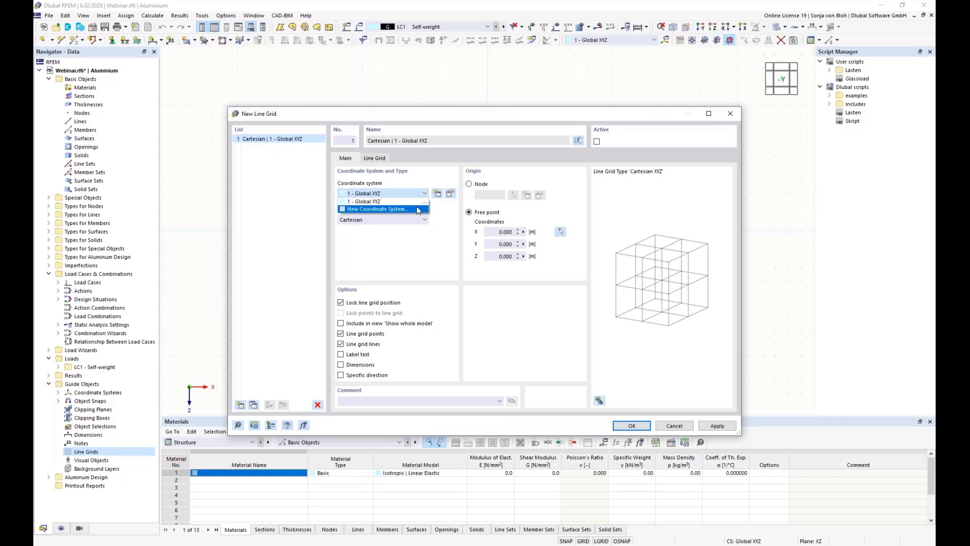
left_click(415, 208)
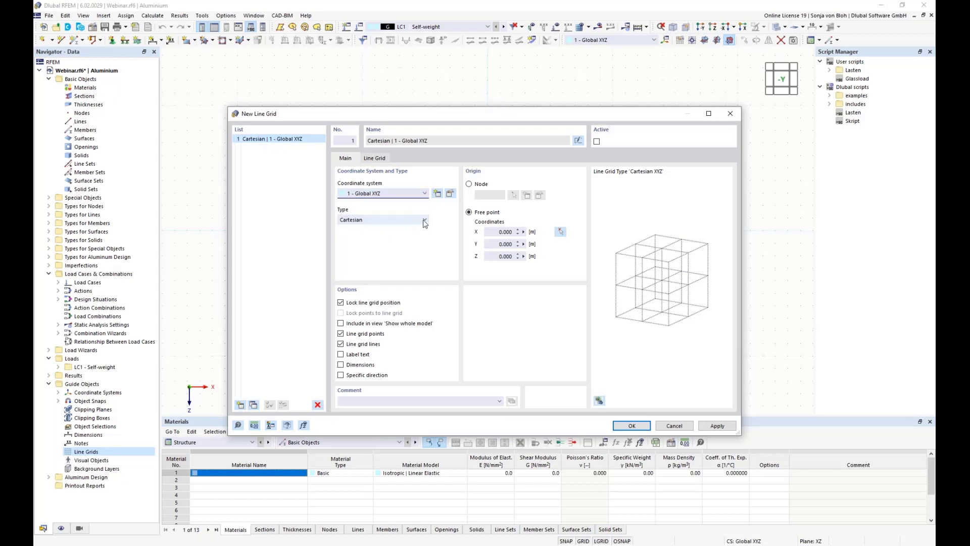
left_click(425, 221)
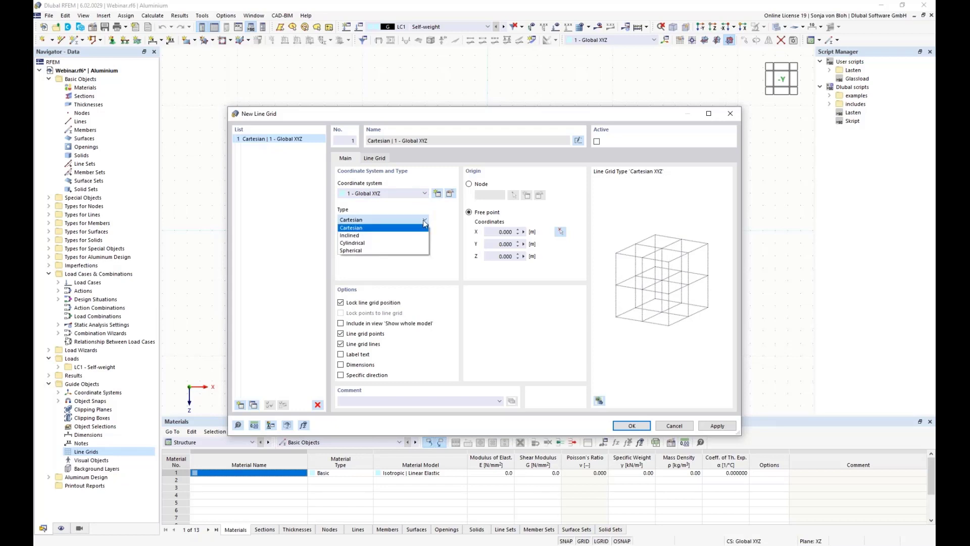
left_click(380, 230)
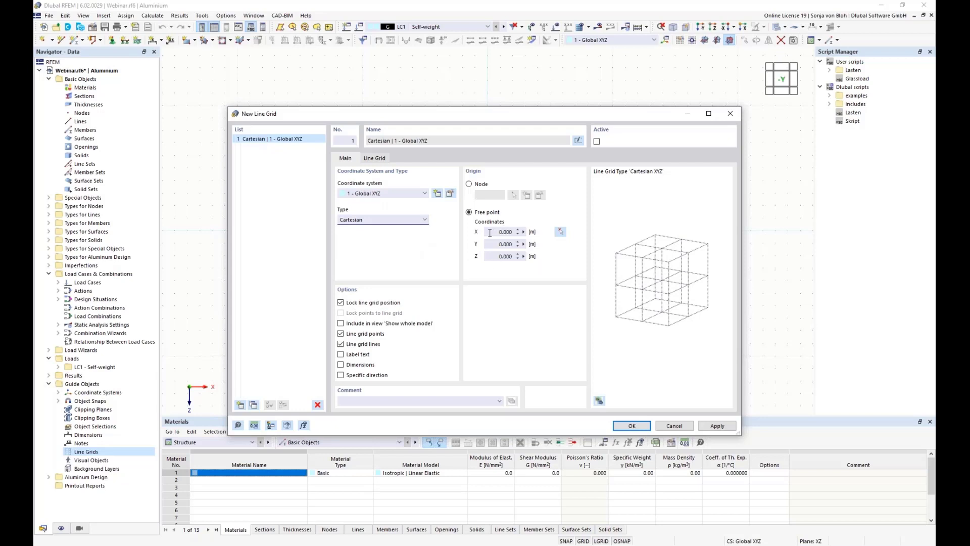
key("Tab")
left_click(519, 244)
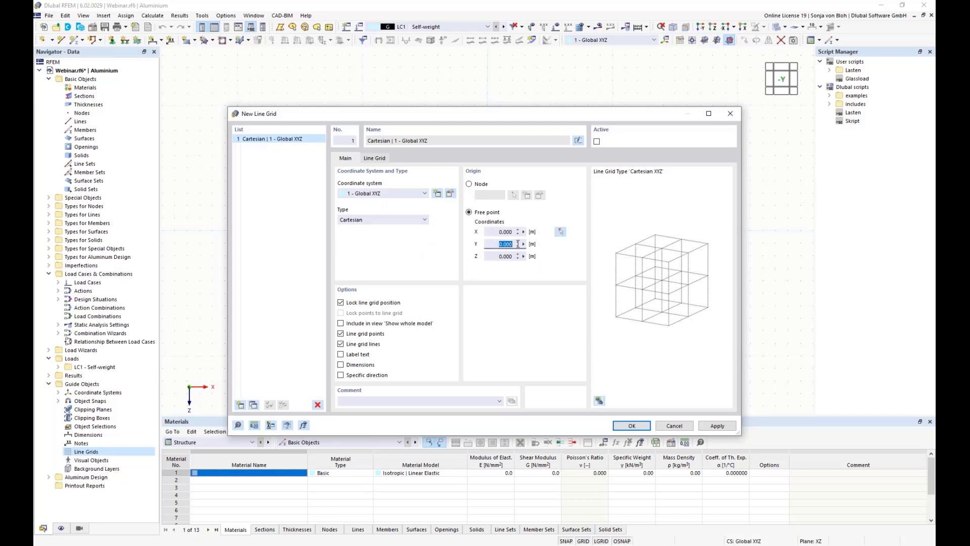
left_click(491, 256)
left_click(342, 324)
Set the line grid's X-direction input type to Spans with a positive direction.
left_click(378, 159)
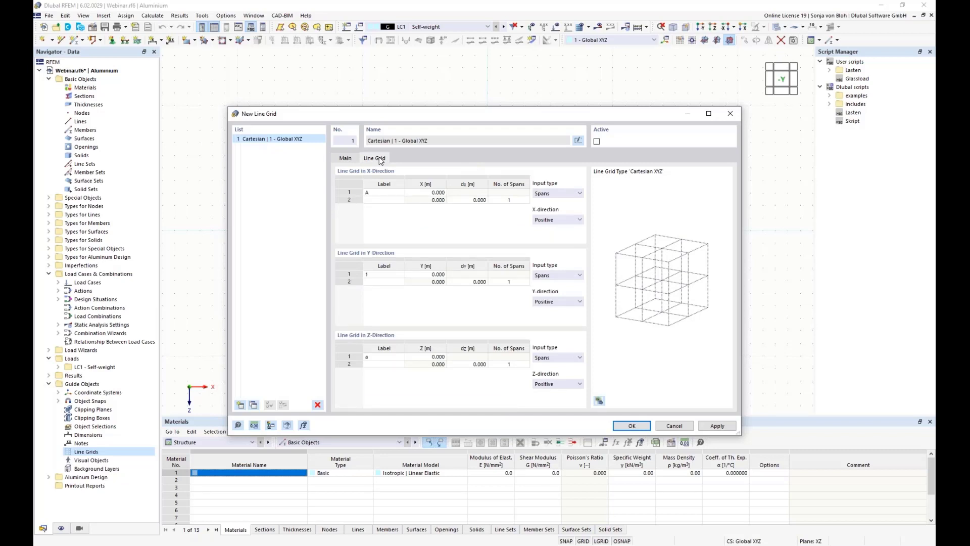
left_click(570, 196)
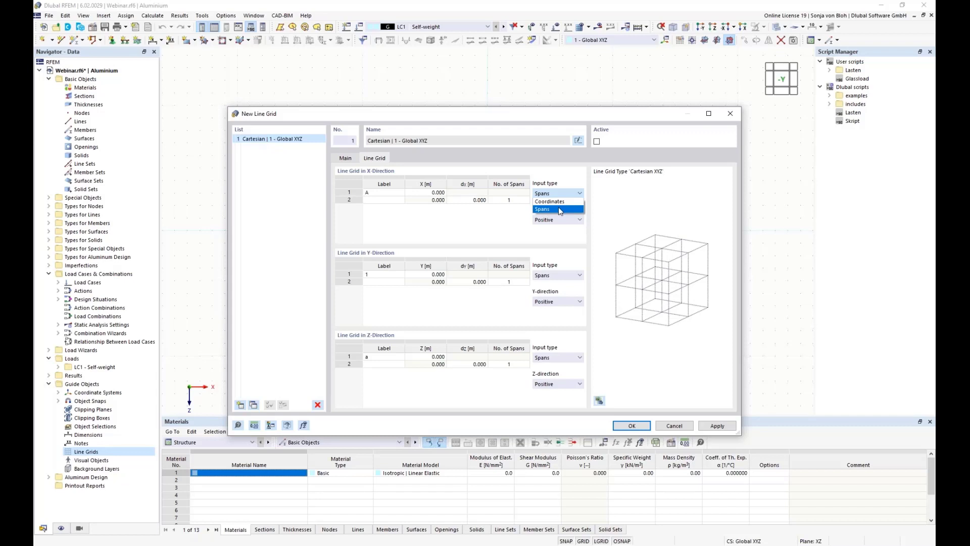
left_click(560, 211)
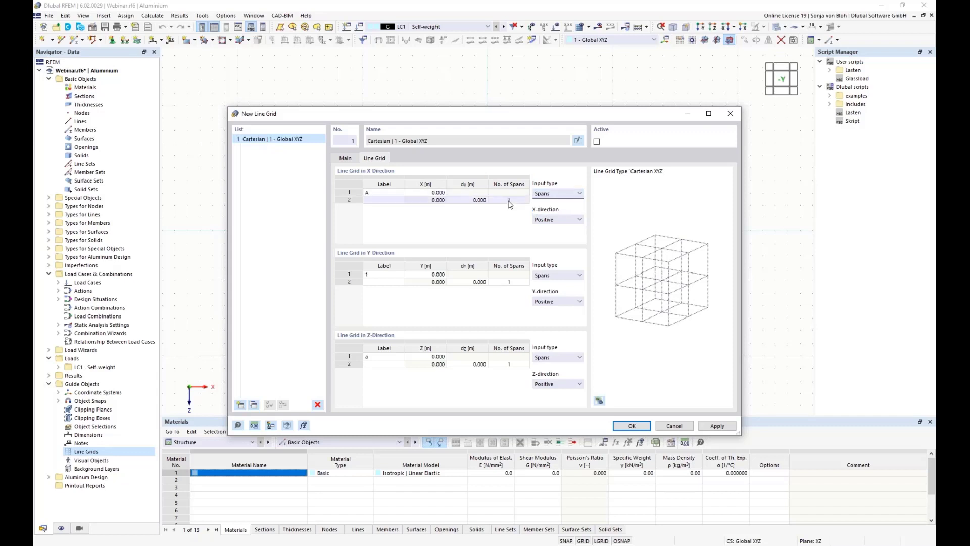
left_click(579, 221)
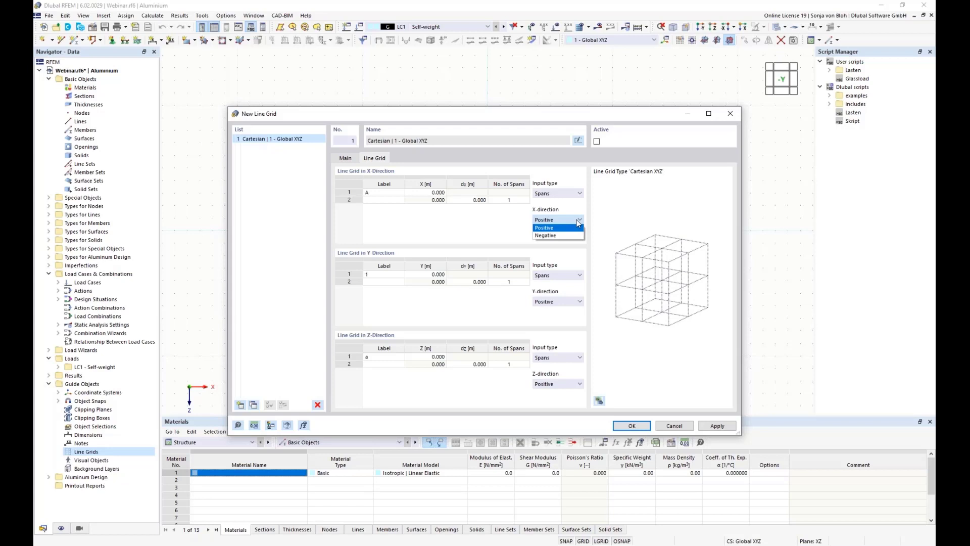
left_click(558, 228)
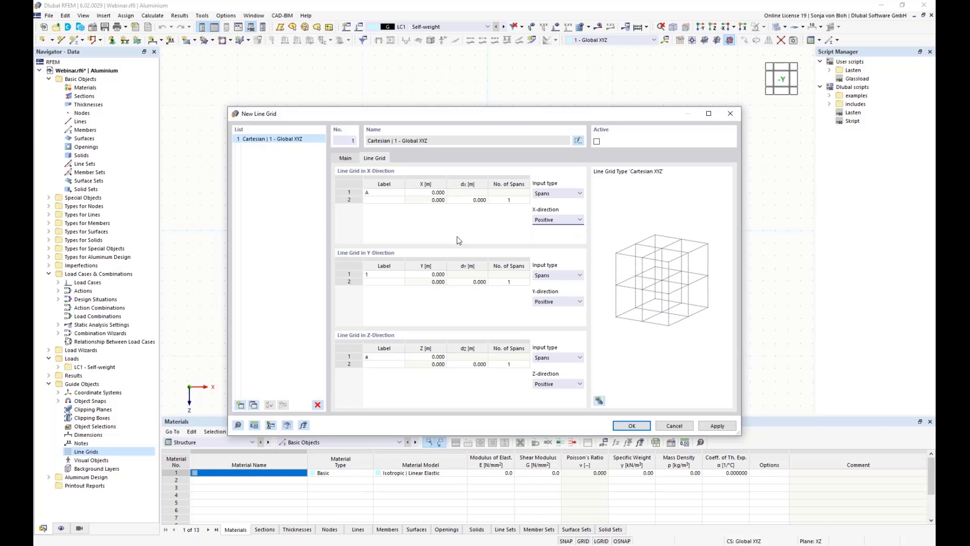
Add three X-direction spans of 2.4 m each to the line grid.
left_click(465, 201)
left_click(464, 200)
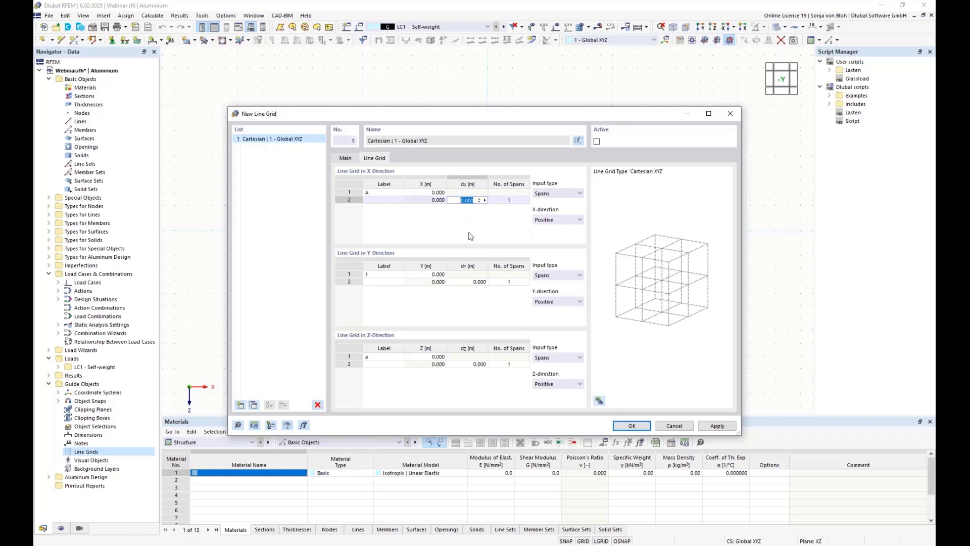
type("2.4")
left_click(525, 200)
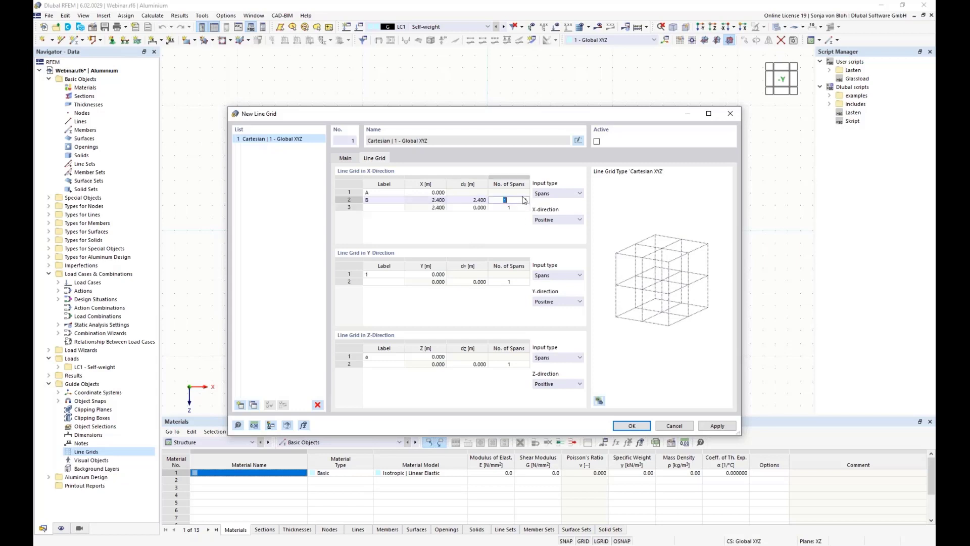
type("3")
key("Return")
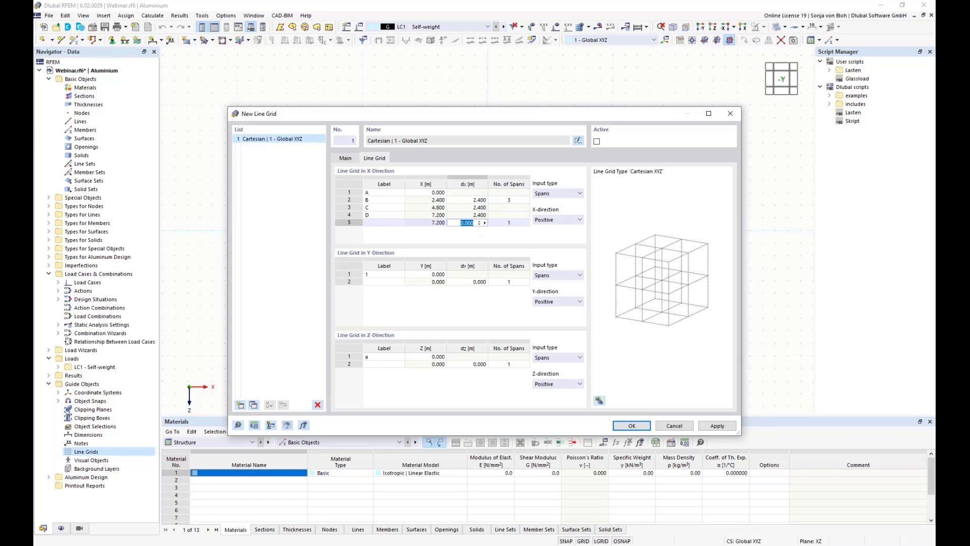
Add further X-direction spans of 1.2 m, 3.4 m and 1.2 m to the line grid.
type("1,2")
key("Return")
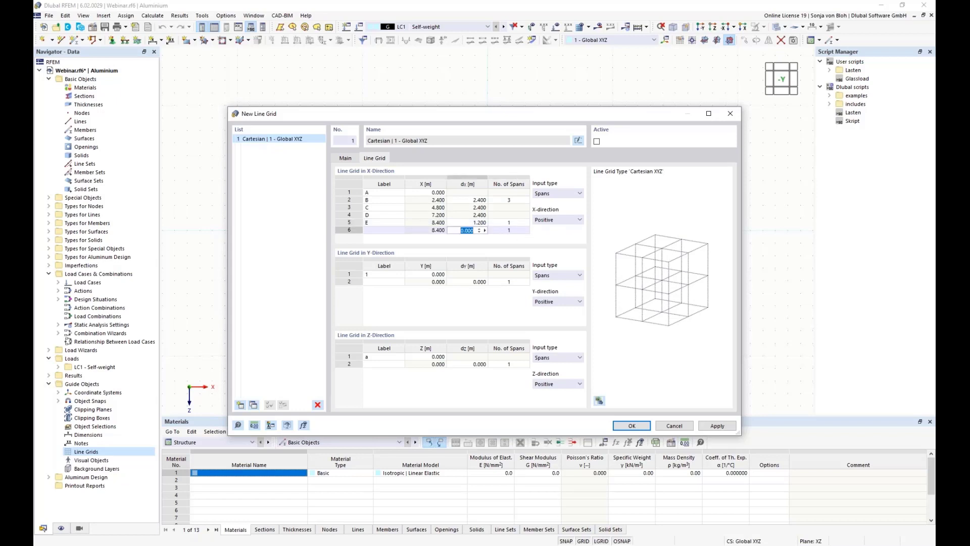
type("3,4")
key("Tab")
left_click(470, 238)
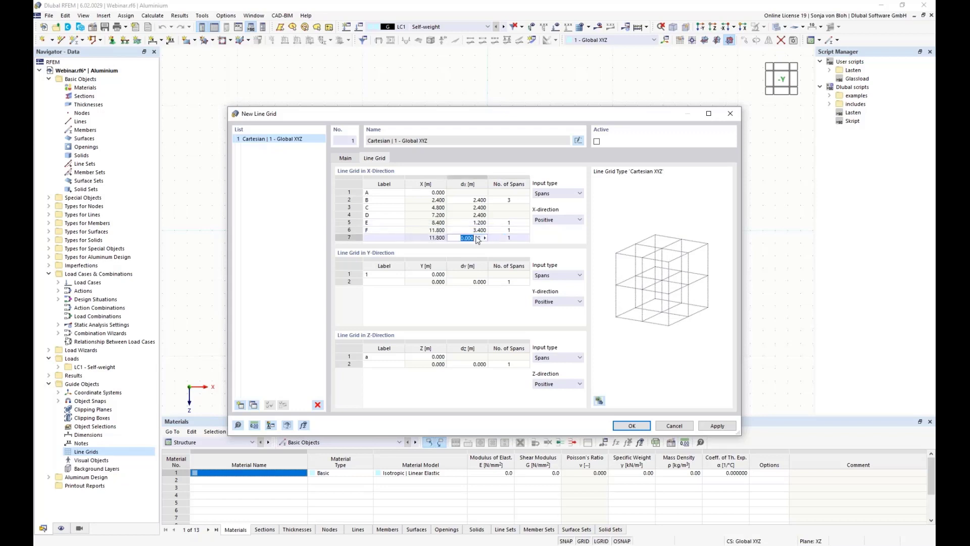
type("1,2")
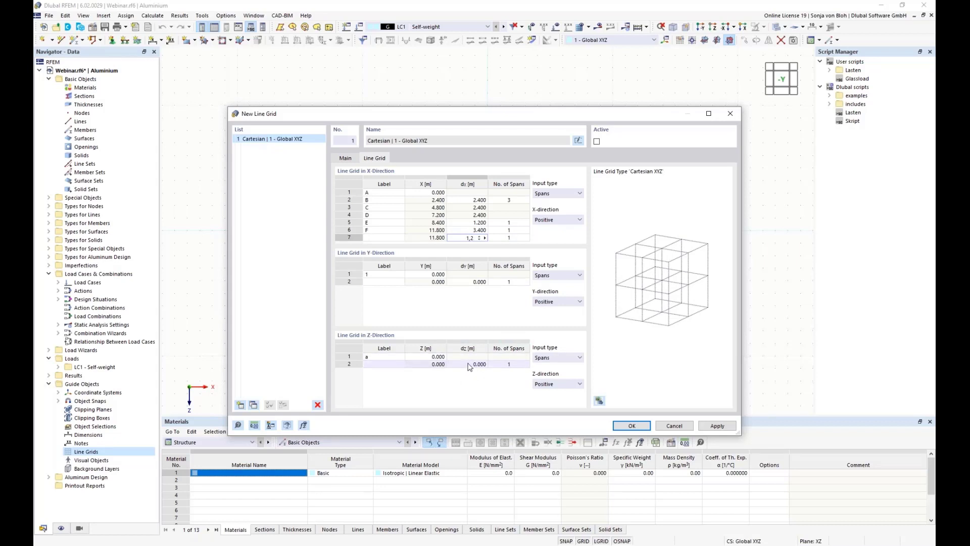
Set the line grid's Z-direction to Negative and add Z spans of 0.65 m and 2.9 m.
left_click(565, 385)
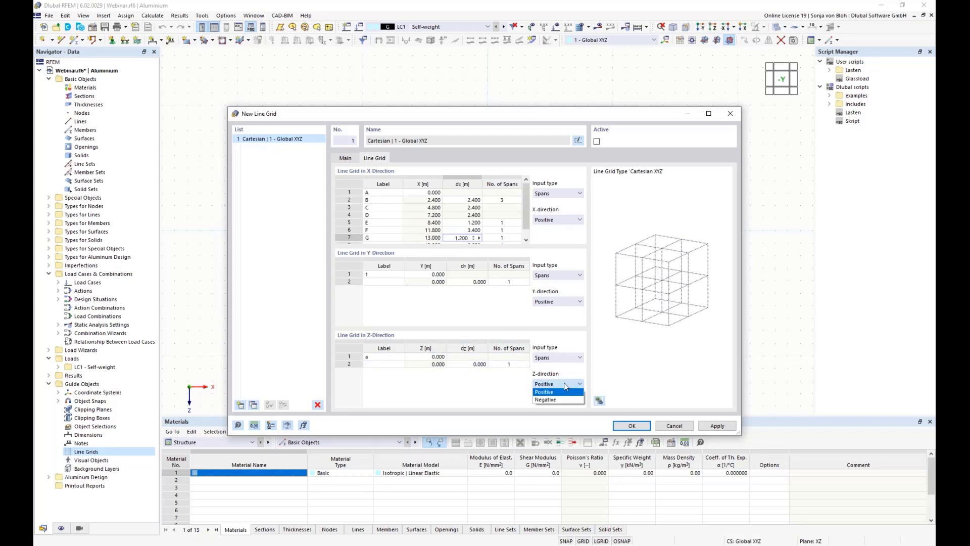
left_click(545, 400)
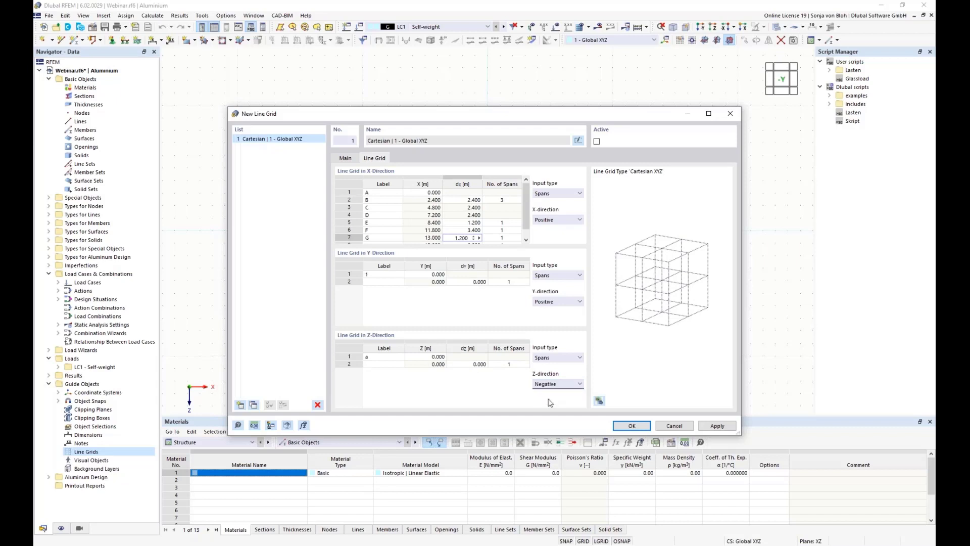
left_click(467, 365)
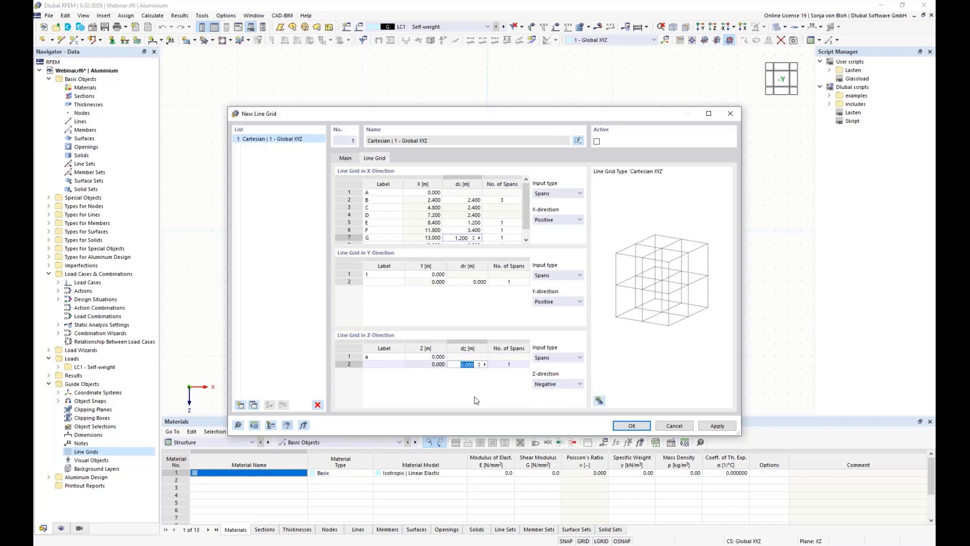
type("0,65")
key("Tab")
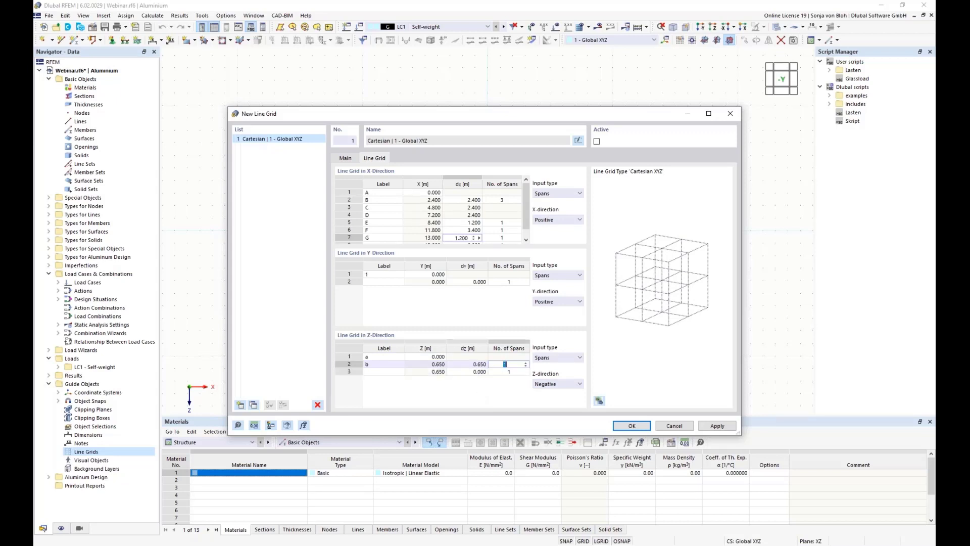
left_click(480, 372)
type("2")
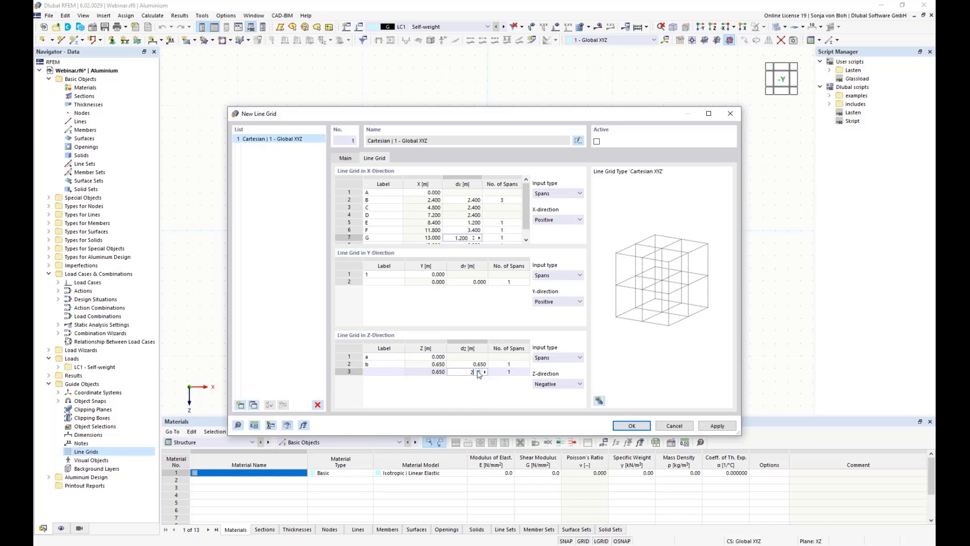
type(".9")
key("Tab")
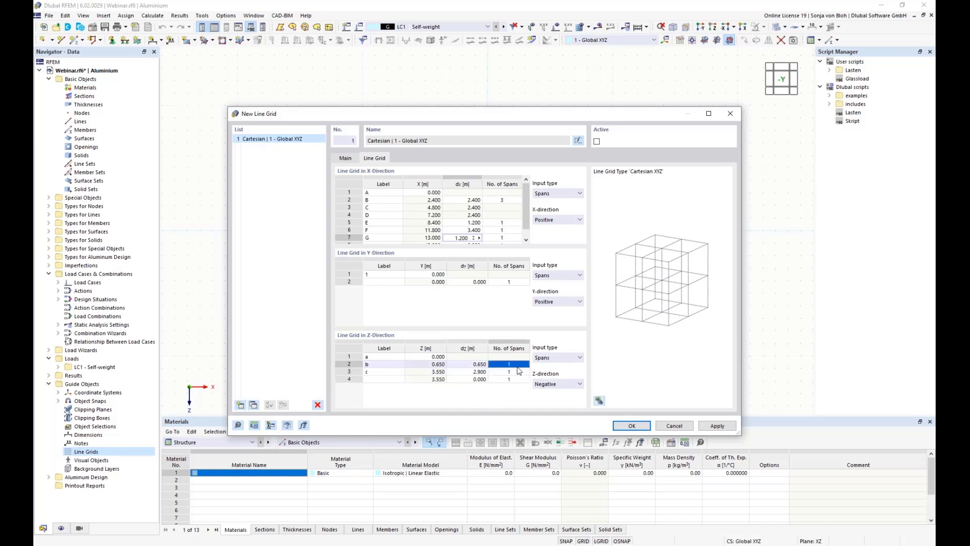
Add further Z-direction spans of 1.35 m, 2.25 m and 0.65 m and create the line grid.
left_click(477, 379)
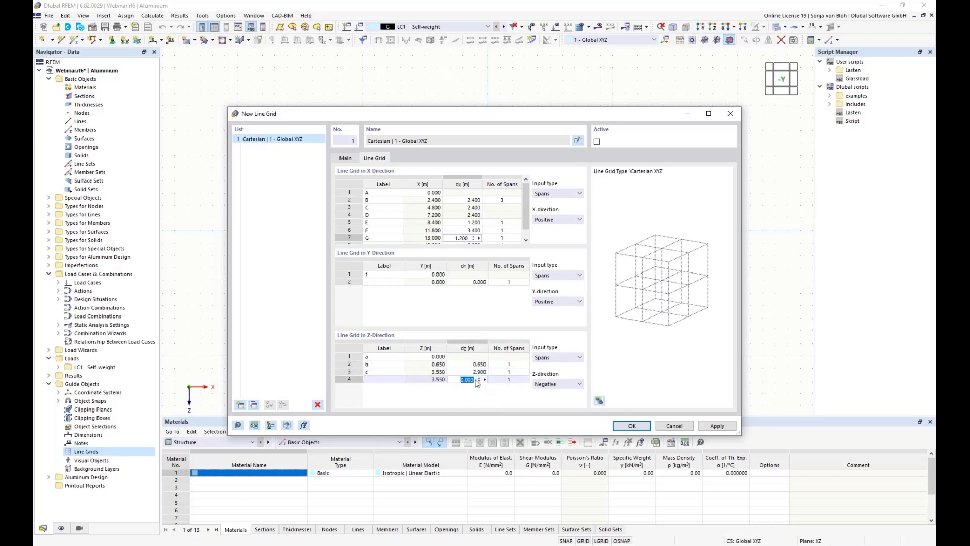
type("1,35")
key("Return")
left_click(479, 388)
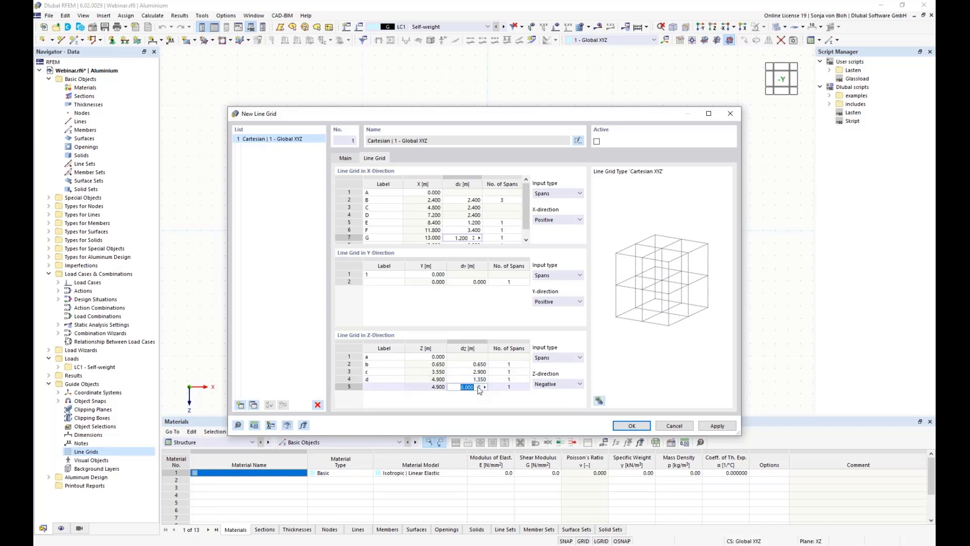
type("2,25")
key("Return")
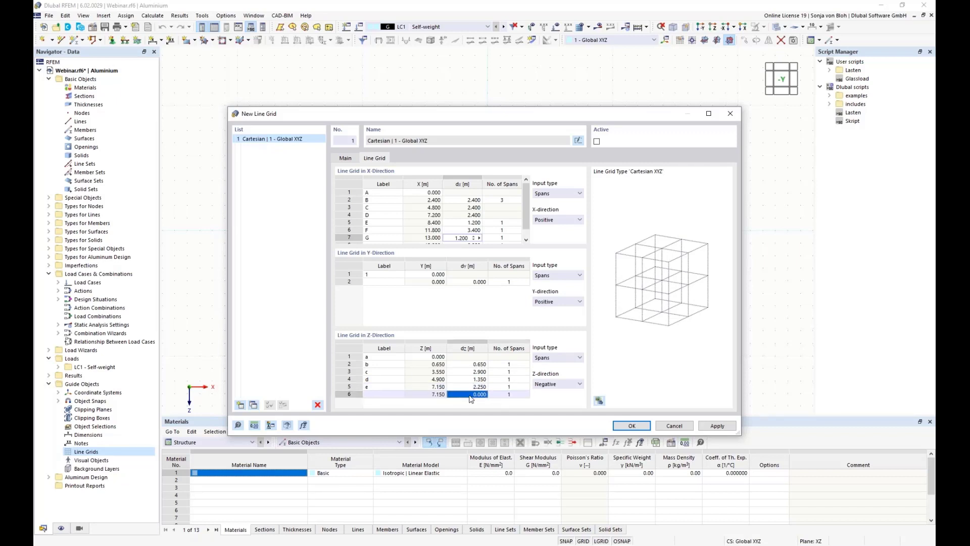
type("0,65")
key("Return")
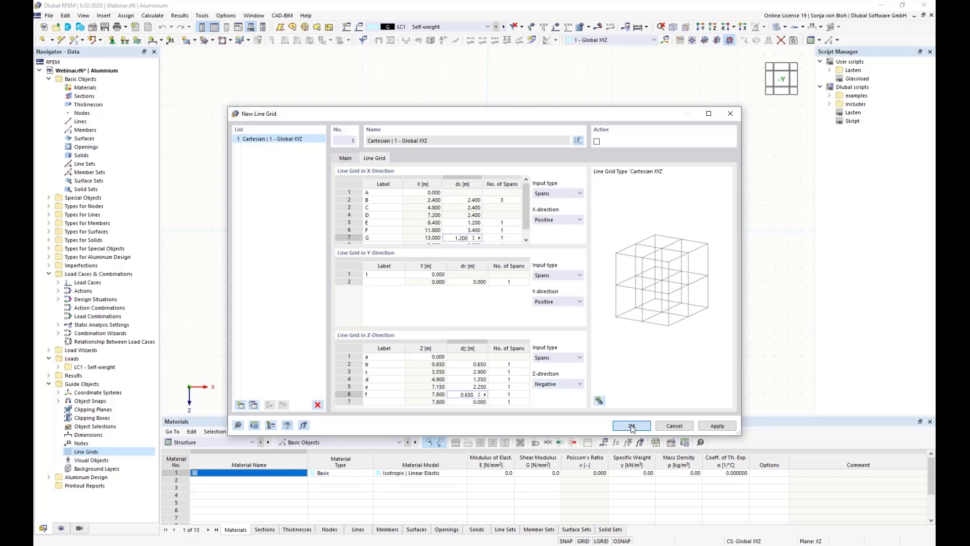
left_click(632, 427)
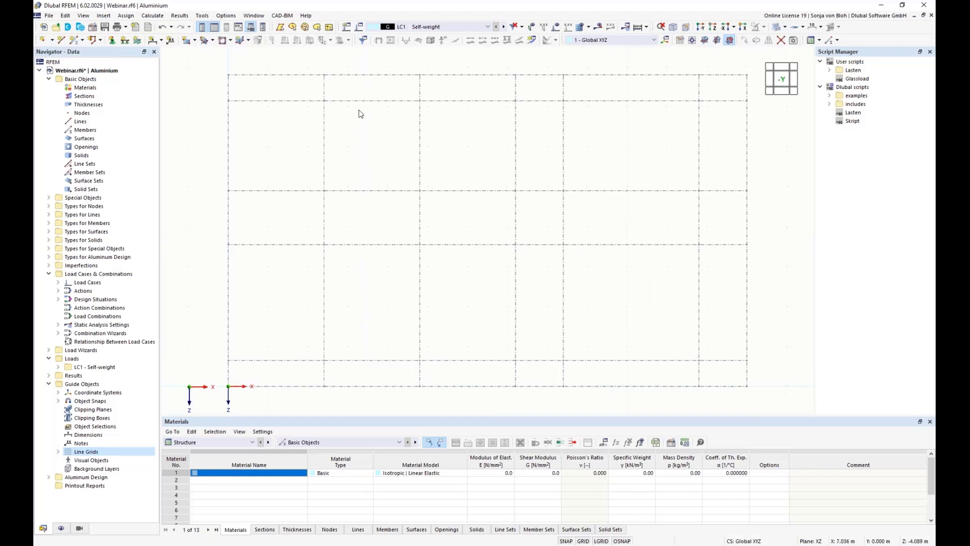
right_click(189, 128)
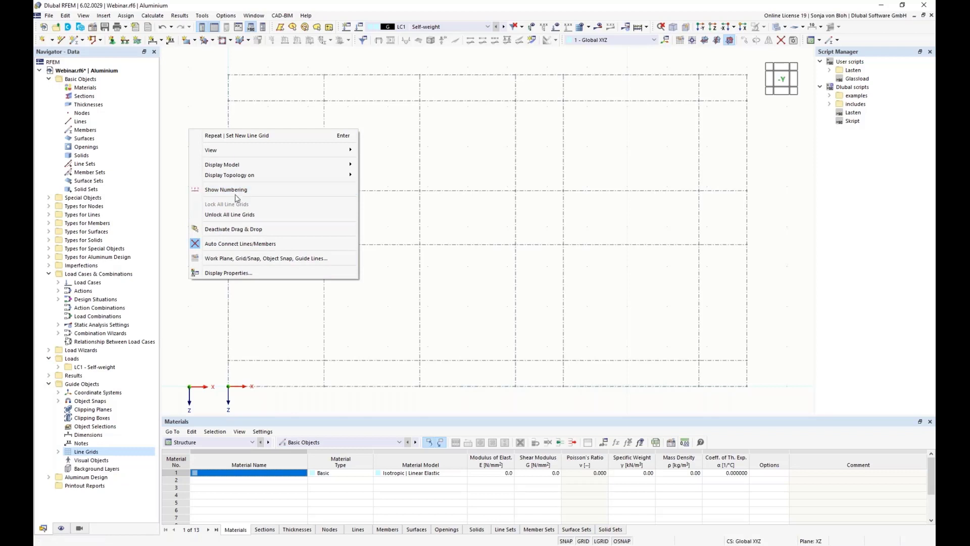
mouse_move(251, 152)
left_click(207, 294)
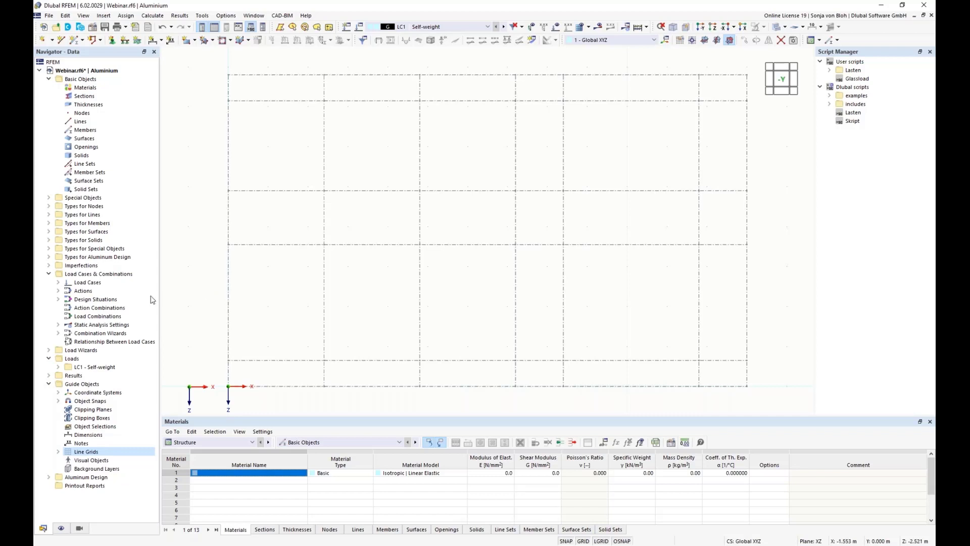
Review the snap options of the Standard object snap, including the Line grids option.
left_click(58, 400)
double_click(81, 410)
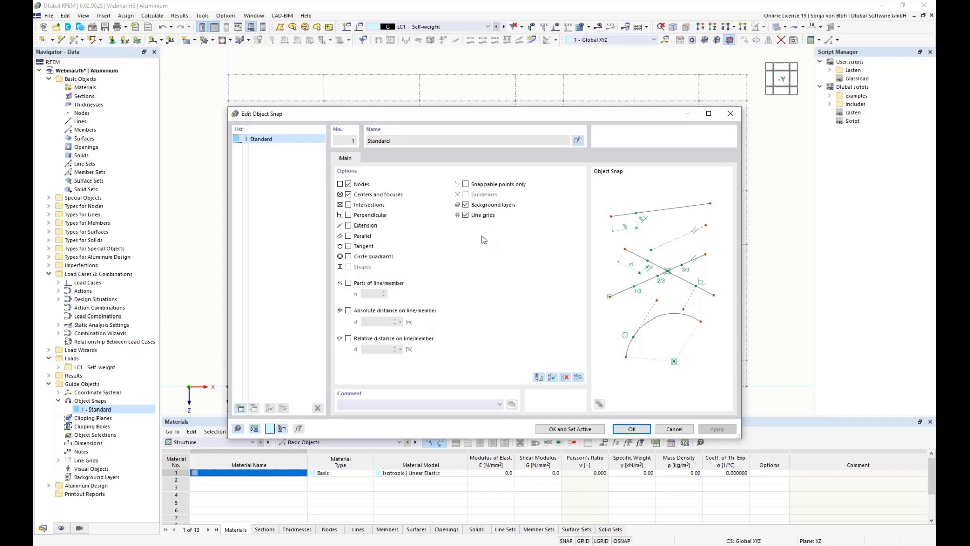
left_click(632, 428)
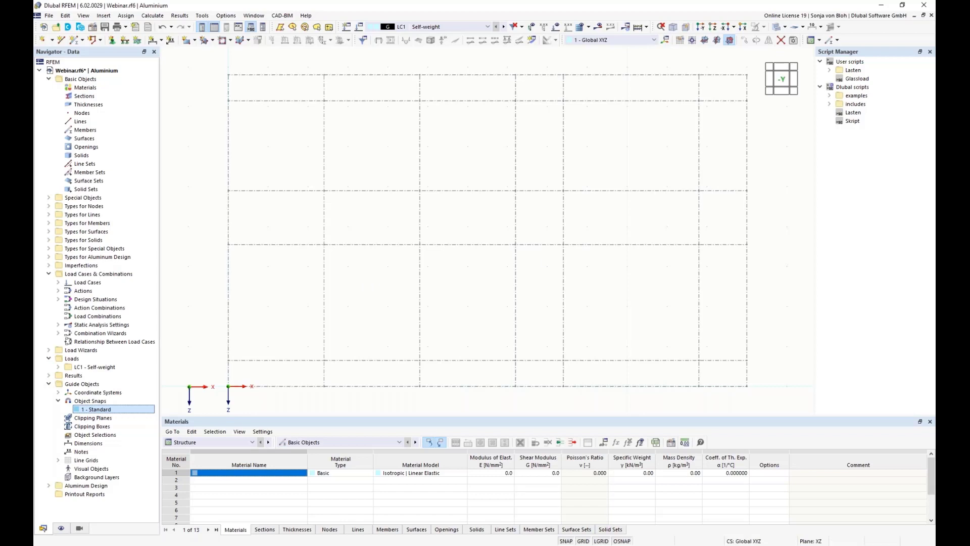
Switch to RSECTION and review the base data and element list of the Beispiel 1 aluminum section.
key("alt+Tab")
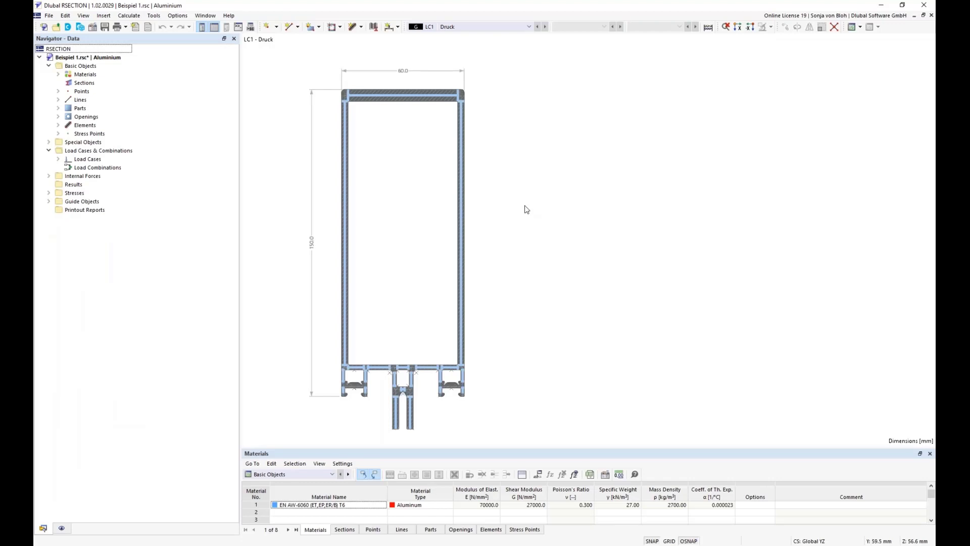
right_click(80, 66)
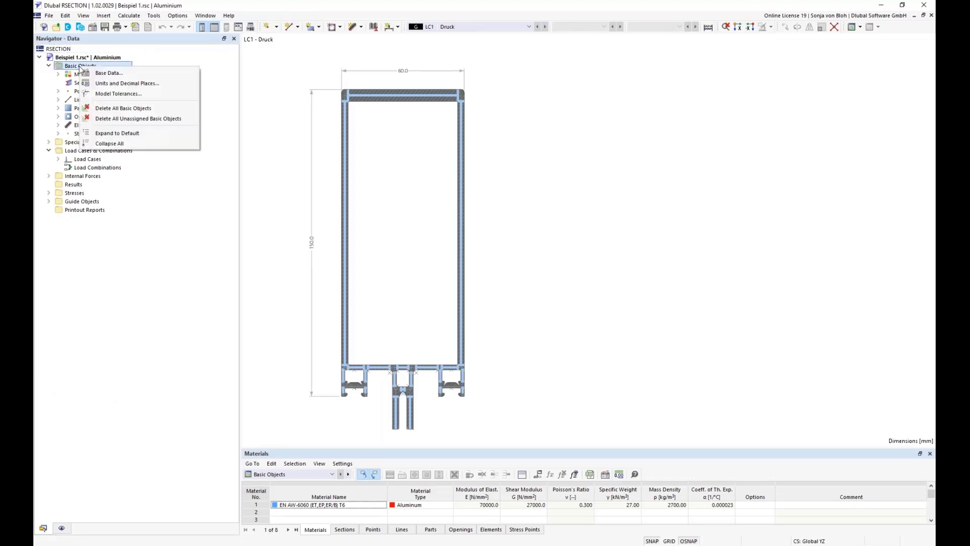
left_click(115, 74)
left_click_drag(374, 106, 507, 71)
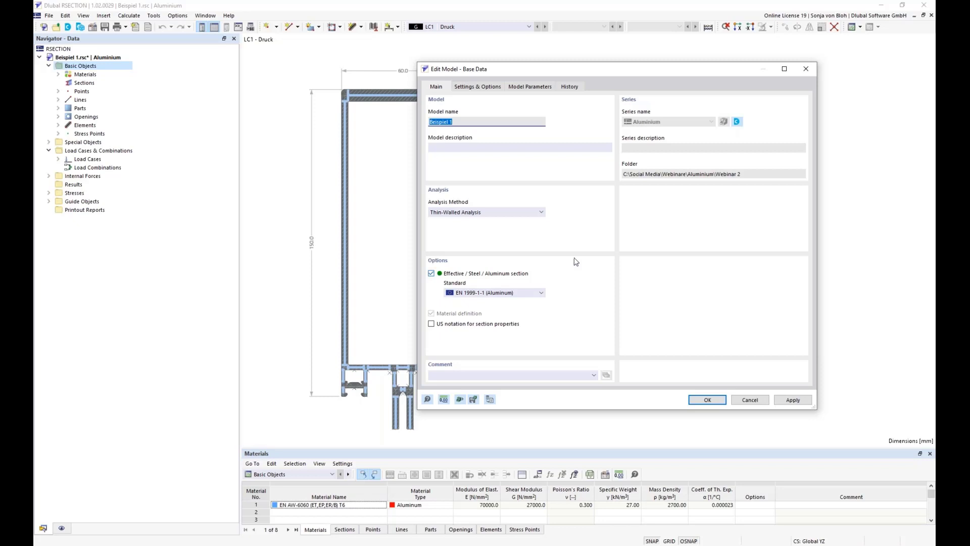
left_click(750, 400)
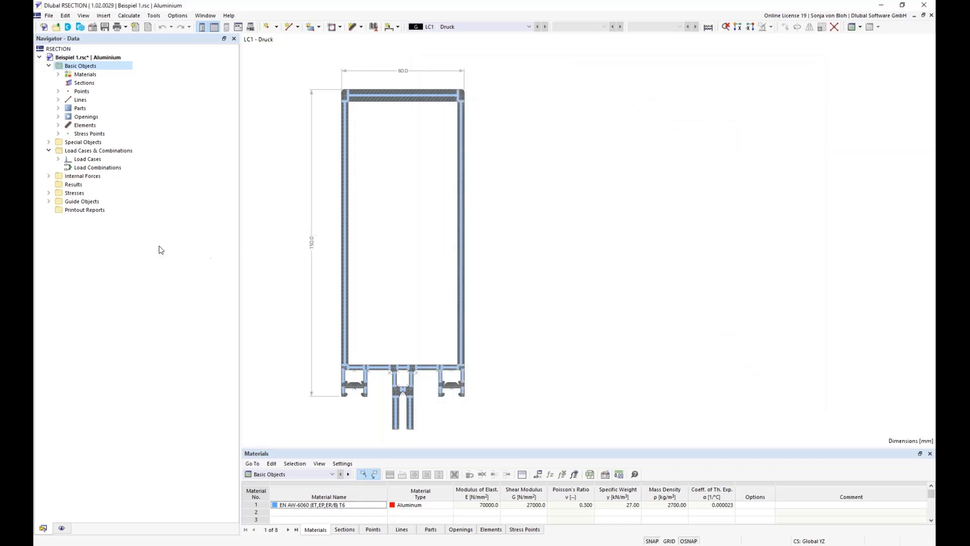
left_click(58, 125)
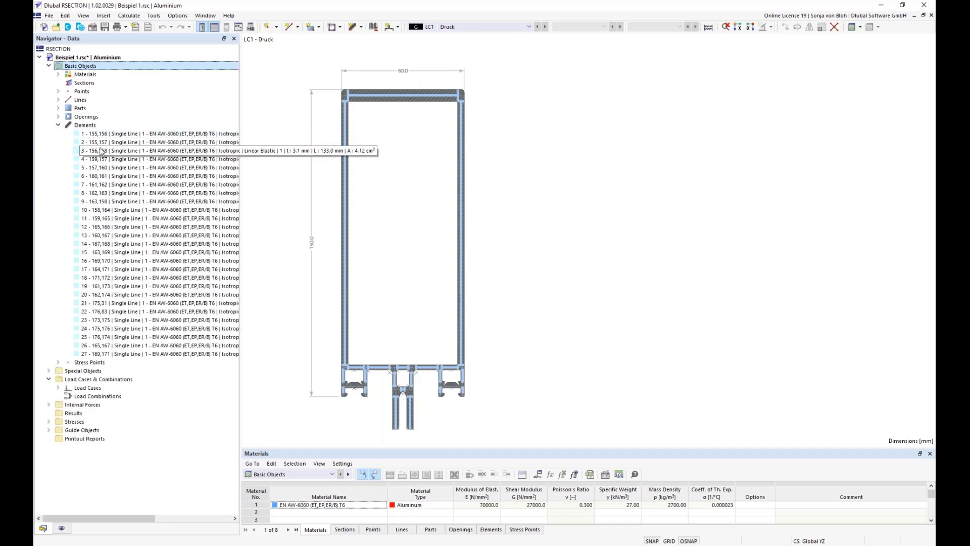
left_click(141, 134)
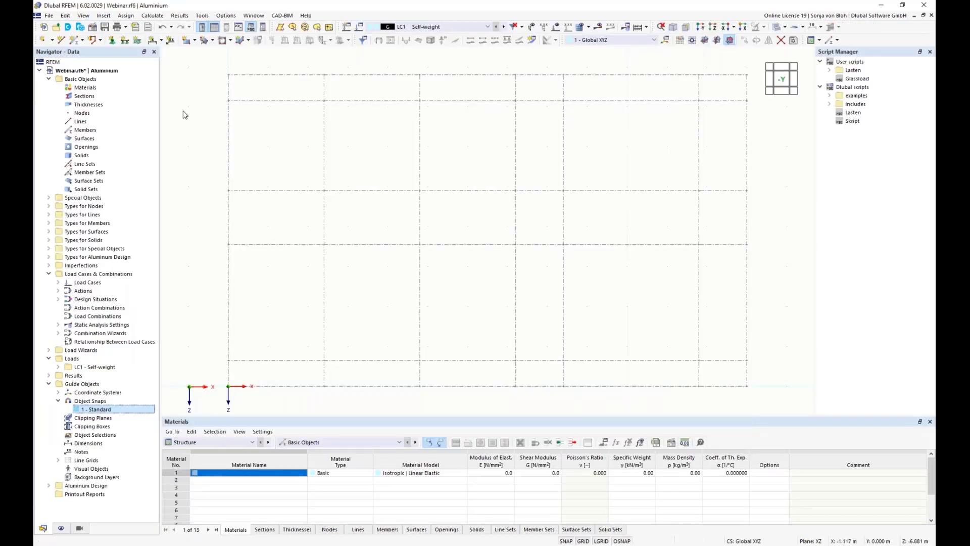
Switch back to RFEM and create a new section by importing Beispiel 1.rsc from RSECTION.
right_click(91, 98)
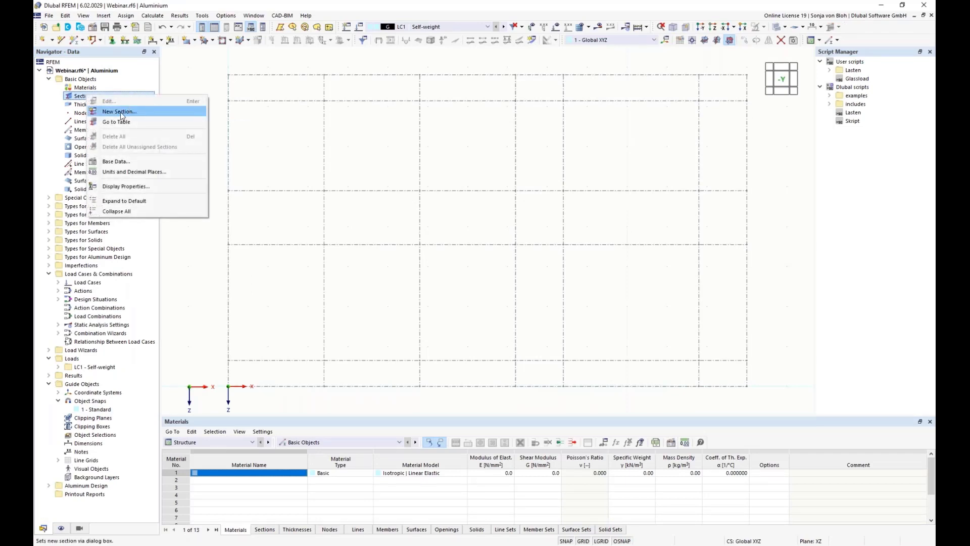
left_click(108, 112)
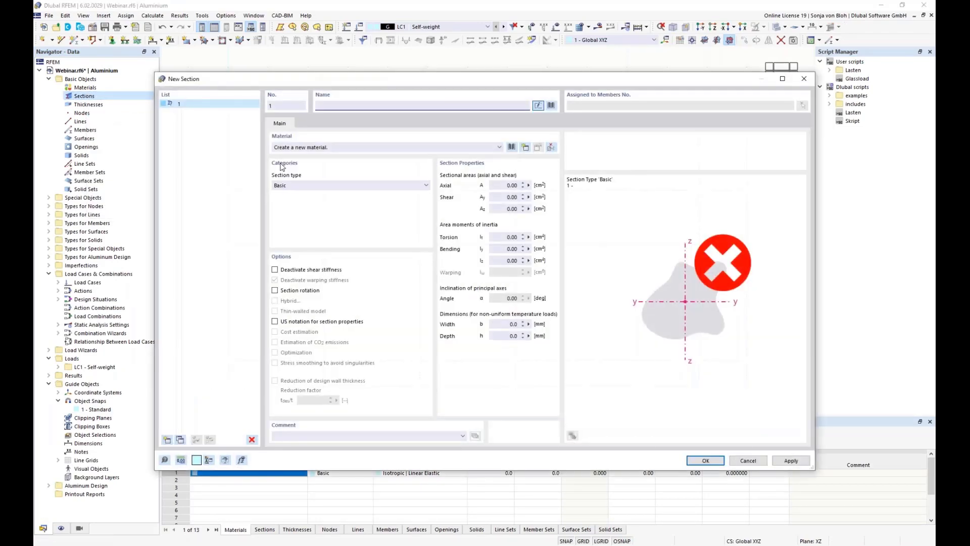
left_click(552, 105)
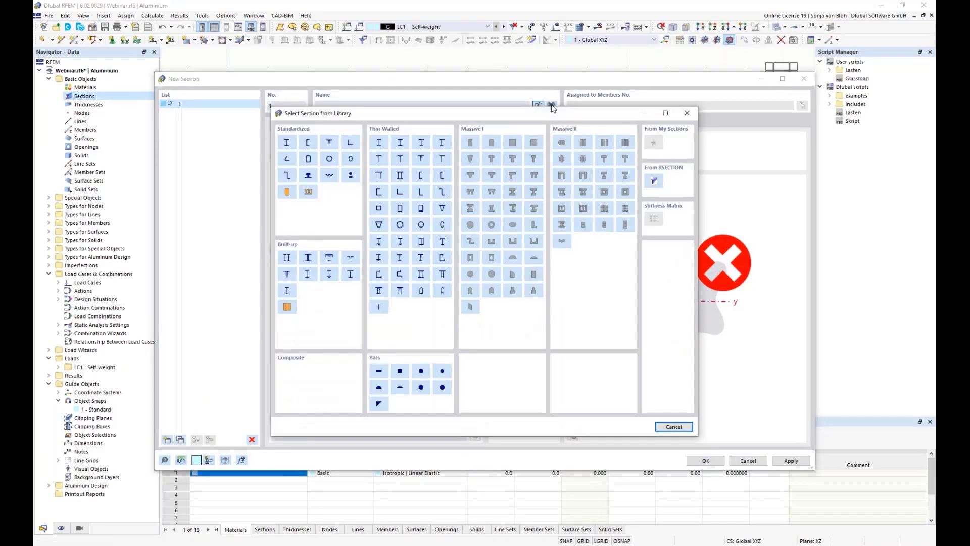
left_click(654, 180)
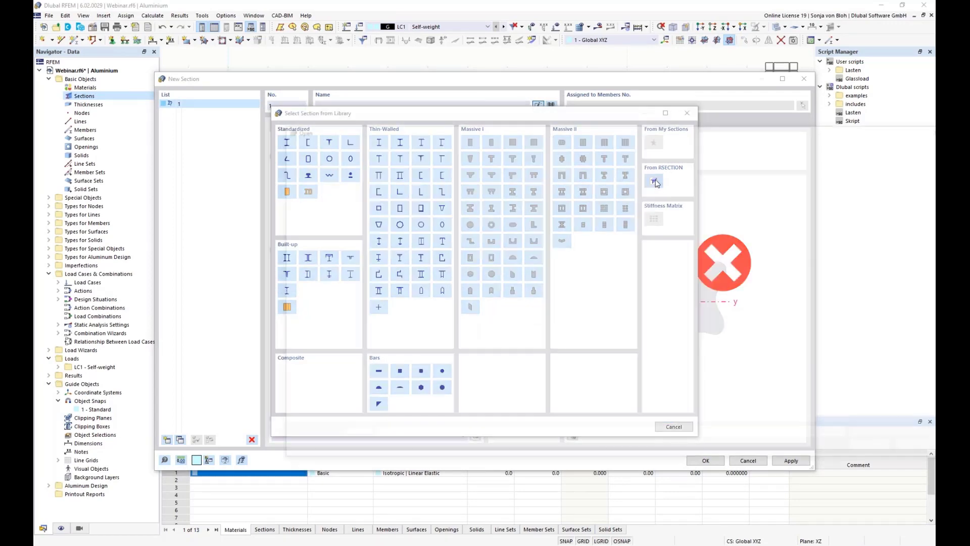
left_click(423, 200)
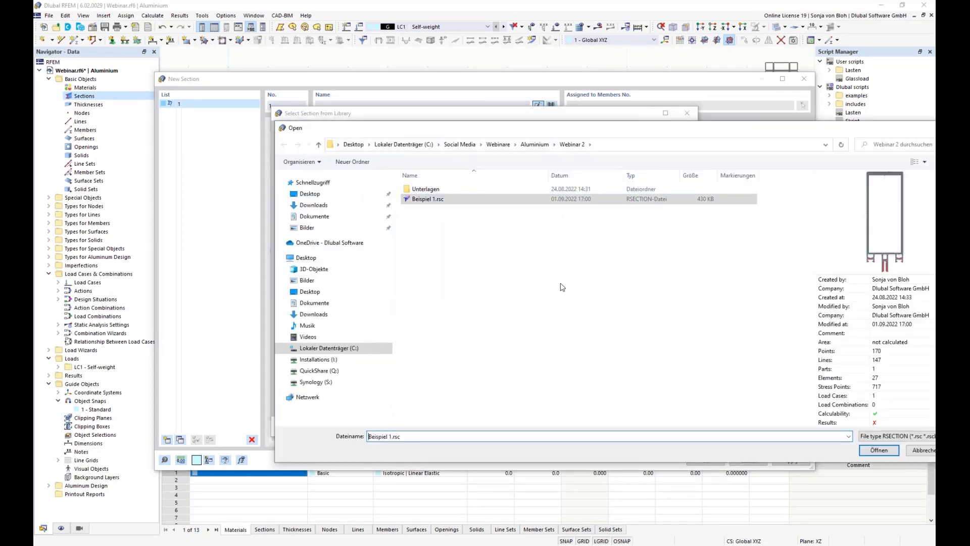
left_click(879, 450)
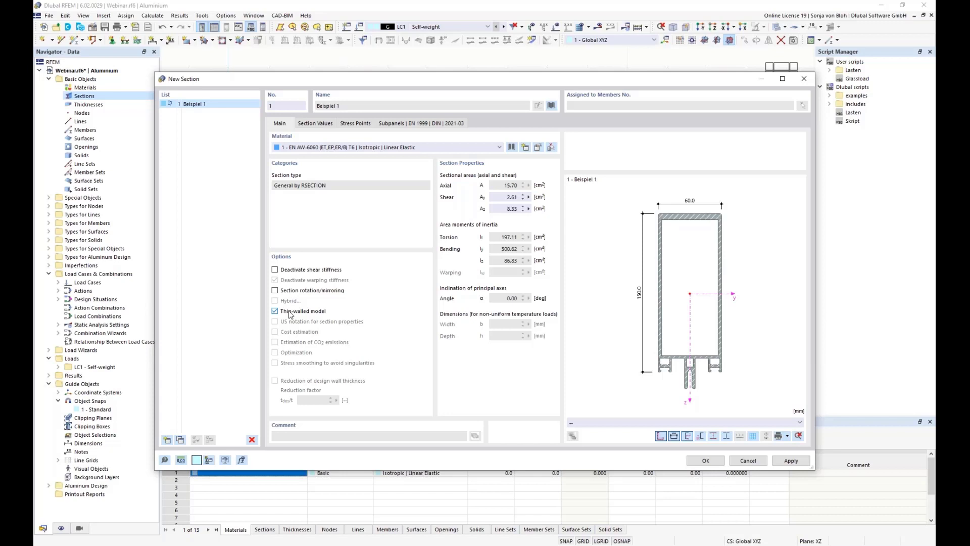
Check the imported section's EN 1999 subpanels, including the long side wall, and accept the section.
left_click(425, 124)
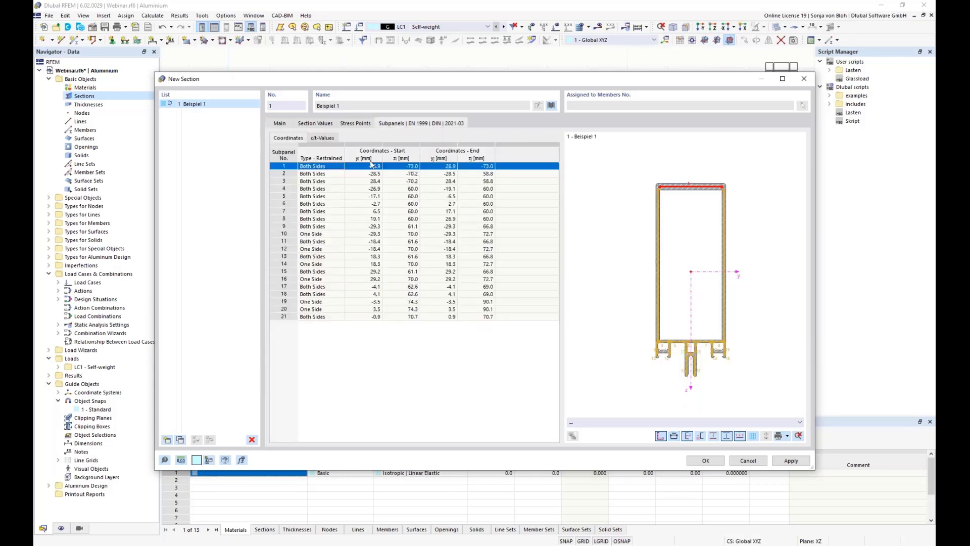
left_click(658, 250)
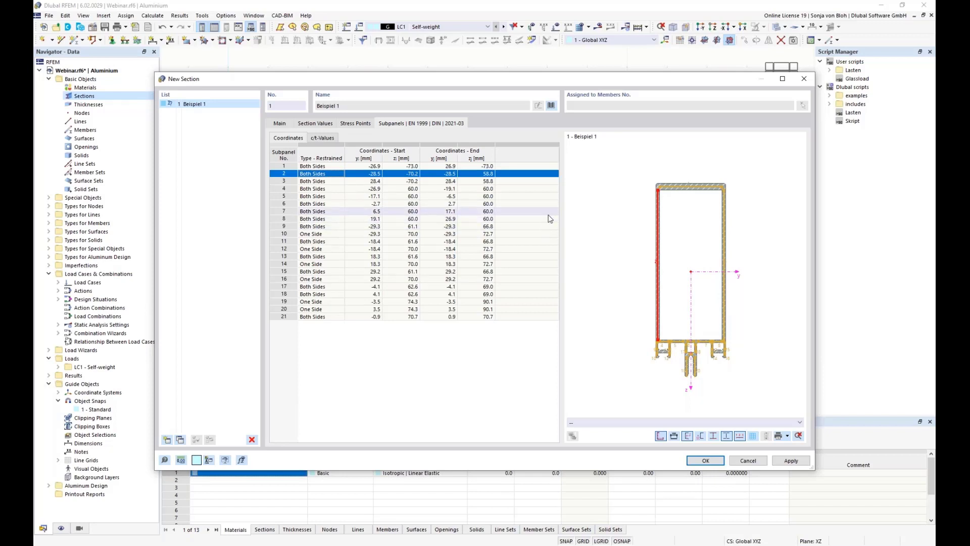
left_click(704, 461)
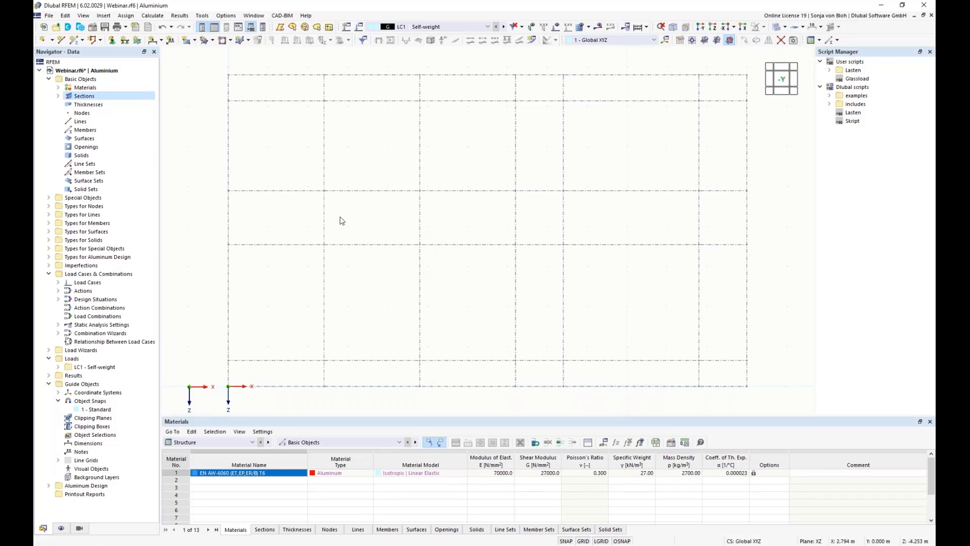
Set up a new beam member with the uniform Beispiel 1 section and a rotation angle of 270°.
left_click(75, 40)
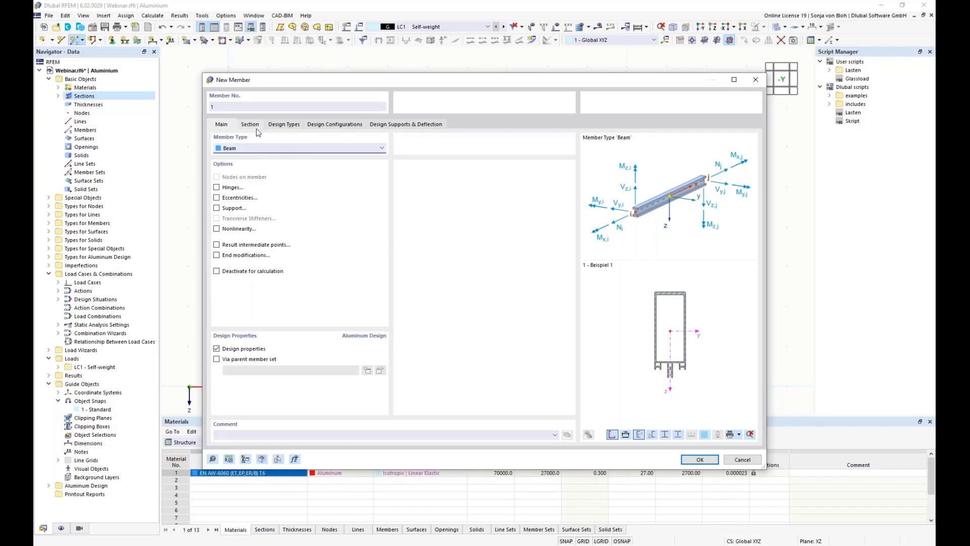
left_click(251, 125)
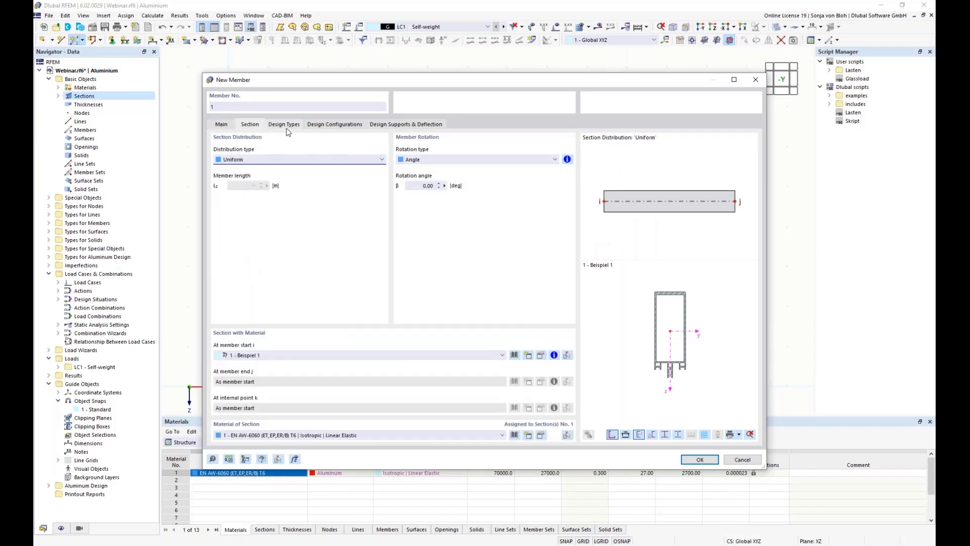
left_click(427, 186)
type("270")
left_click(697, 462)
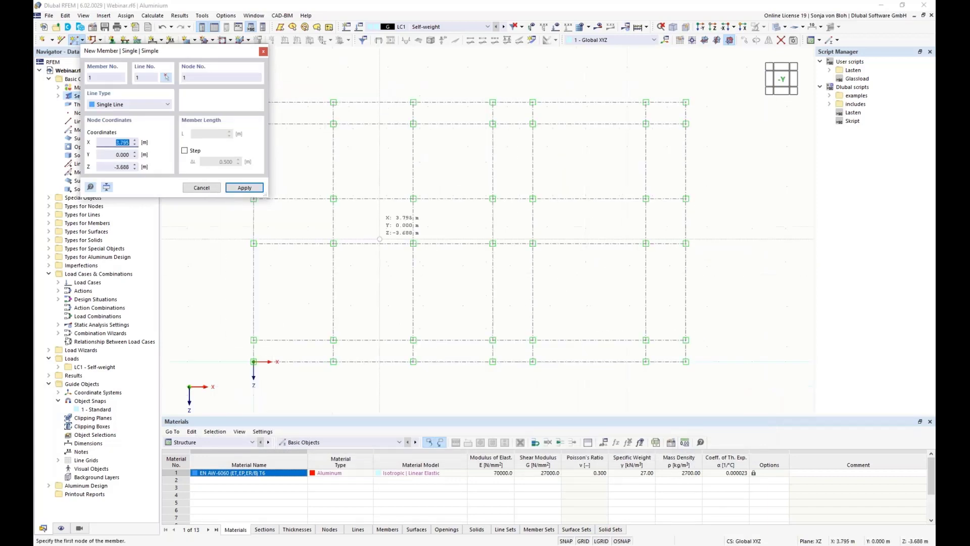
Place 7.8 m high vertical members on the first four vertical grid lines, starting at the origin and going from base to top.
middle_click_drag(375, 242, 451, 250)
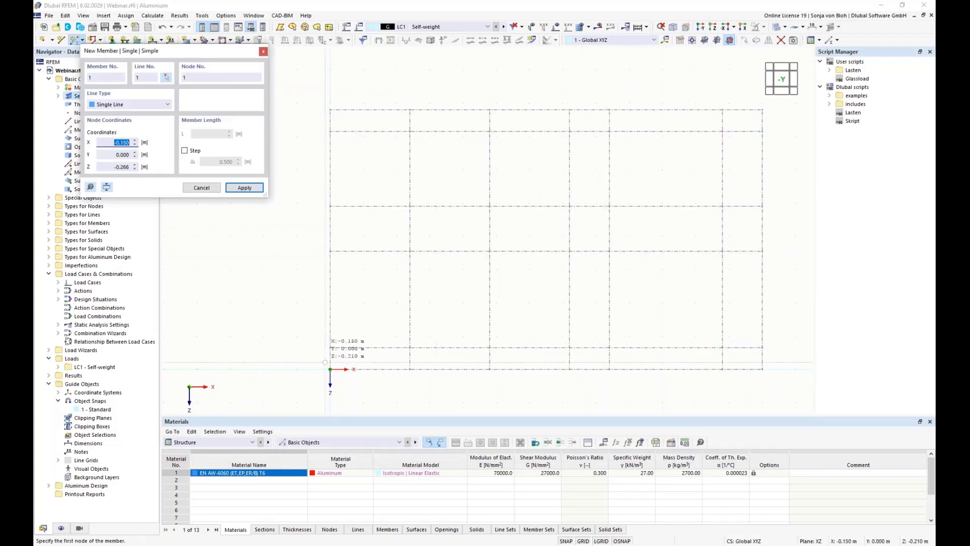
left_click(330, 369)
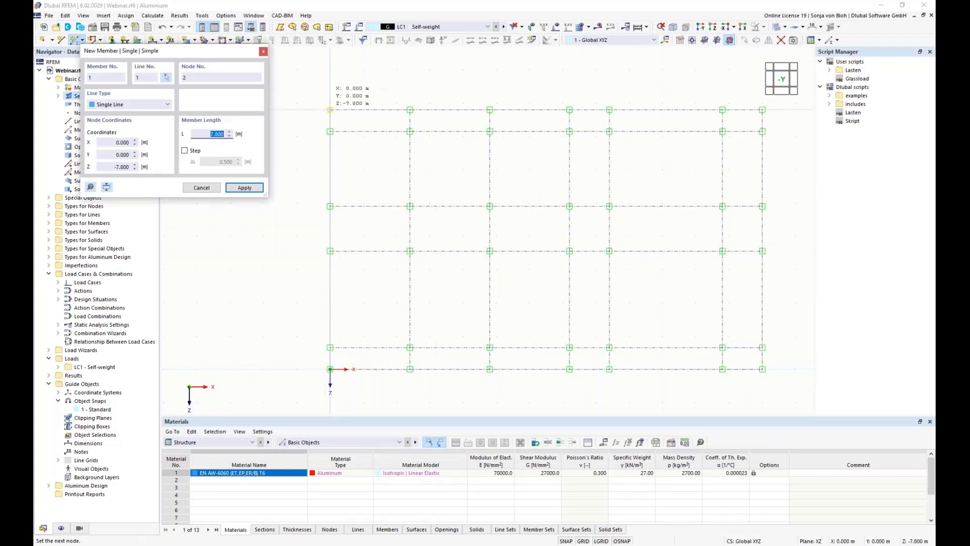
left_click(330, 109)
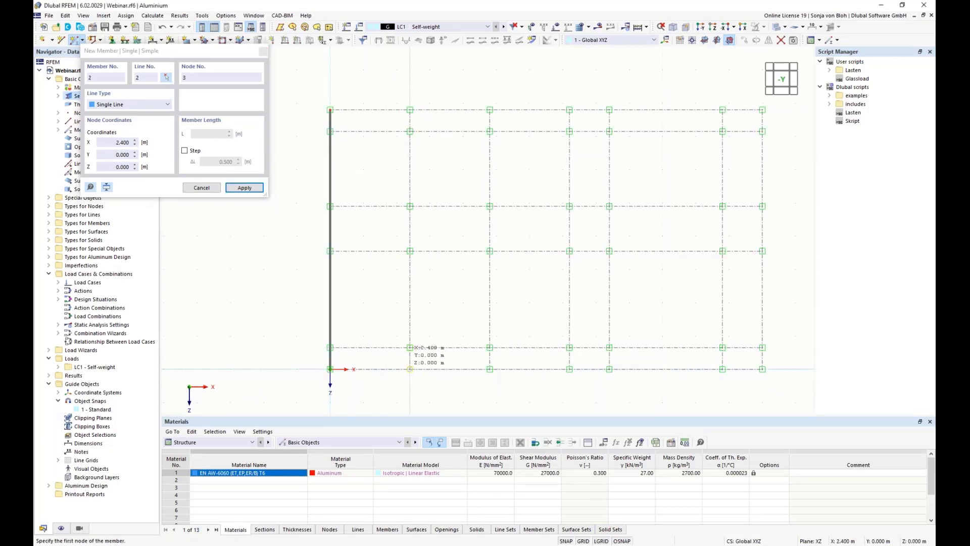
left_click(409, 369)
left_click(409, 109)
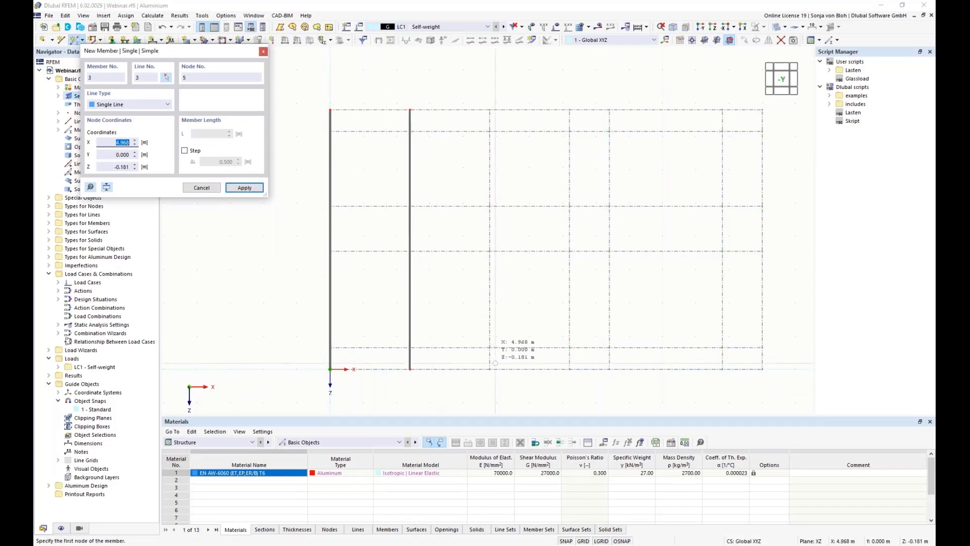
left_click(489, 369)
left_click(489, 109)
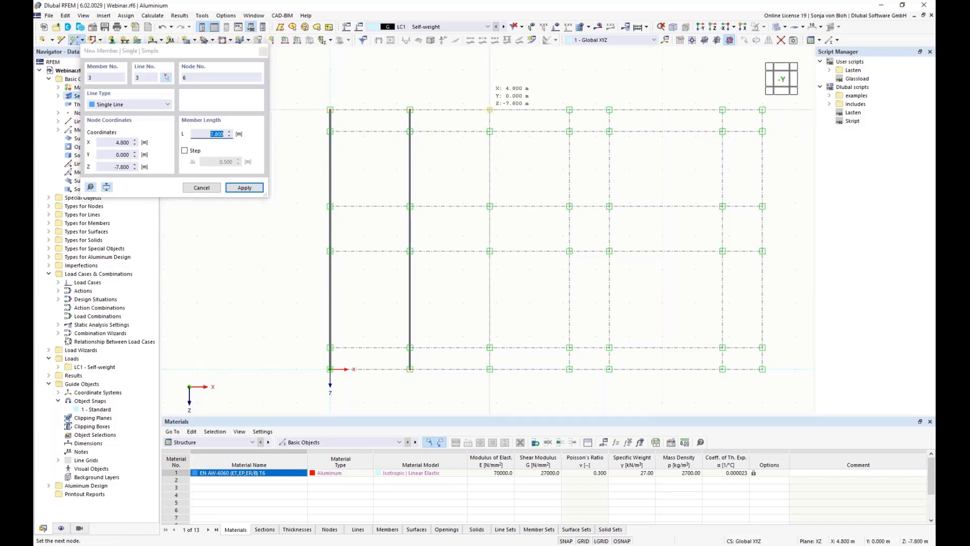
left_click(570, 369)
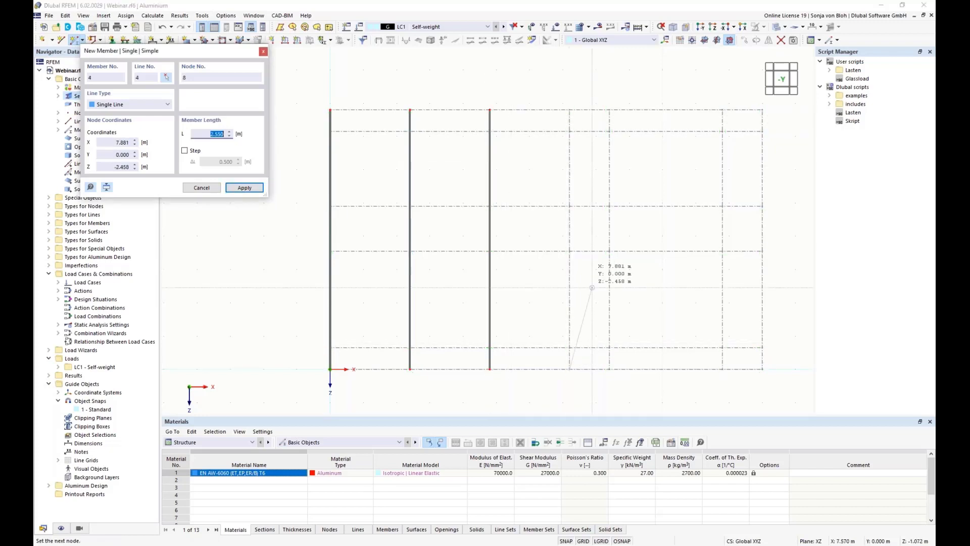
left_click(569, 110)
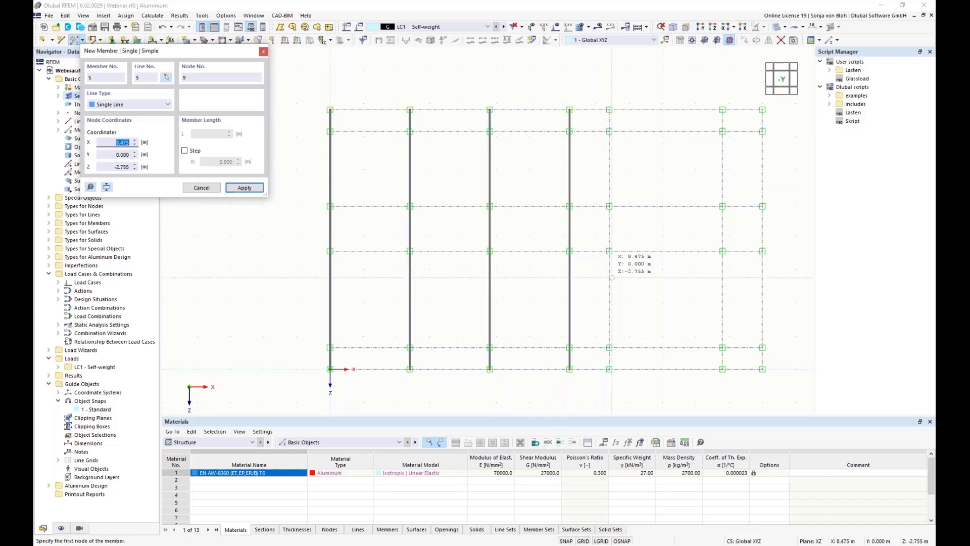
Place full-height vertical members on the last three vertical grid lines and finish member placement.
left_click(609, 368)
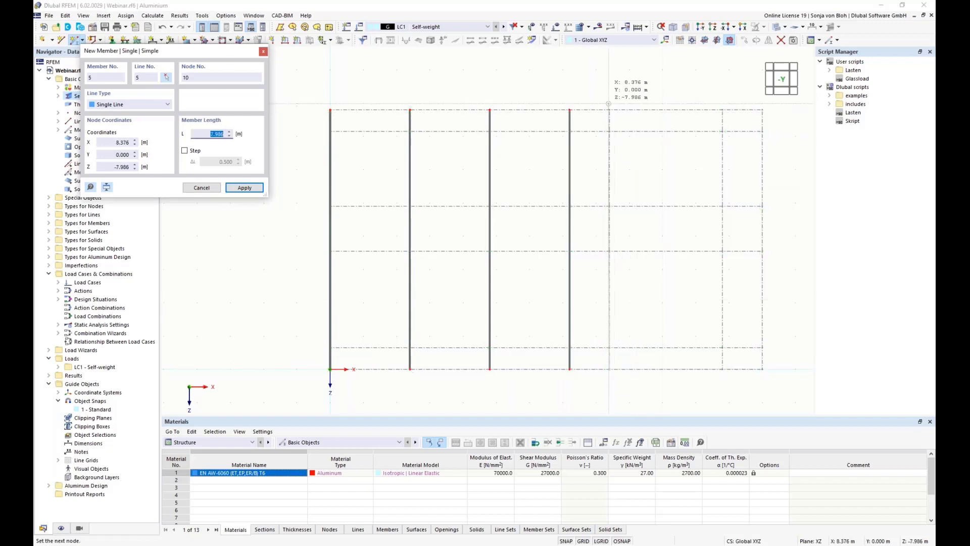
left_click(609, 110)
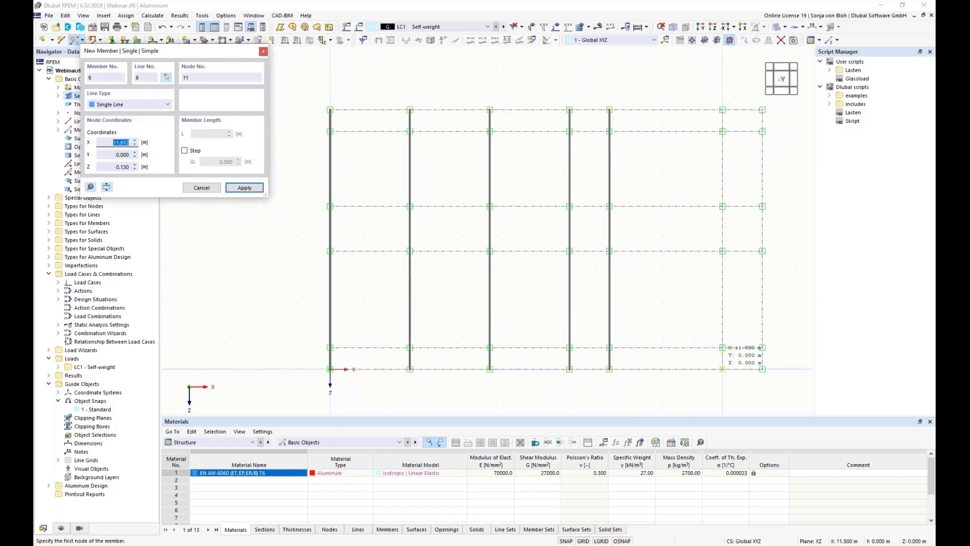
left_click(723, 369)
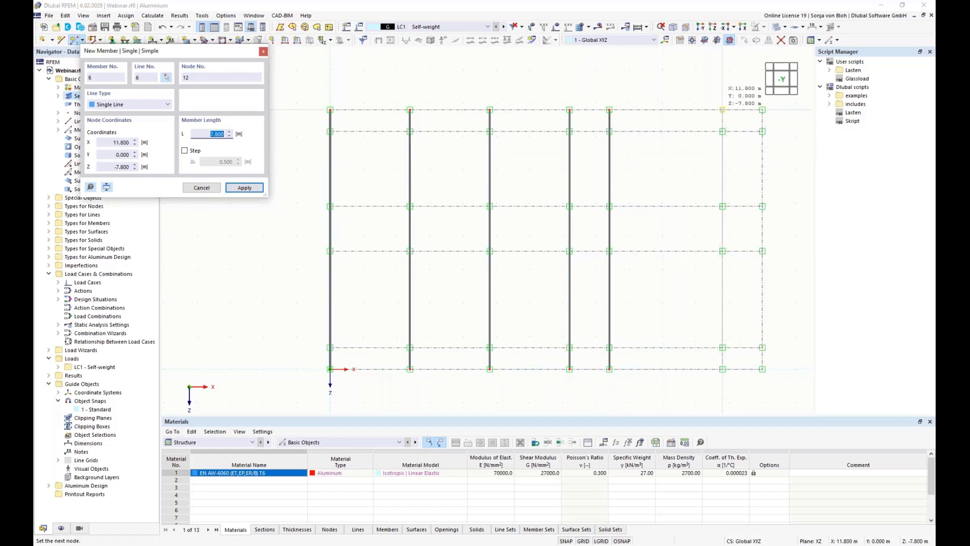
left_click(722, 109)
left_click(763, 369)
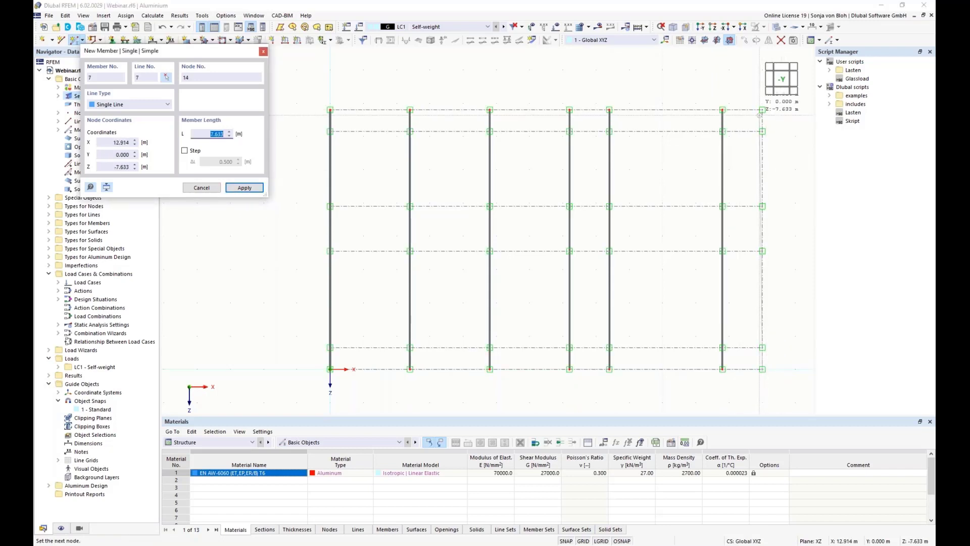
left_click(762, 109)
key("Escape")
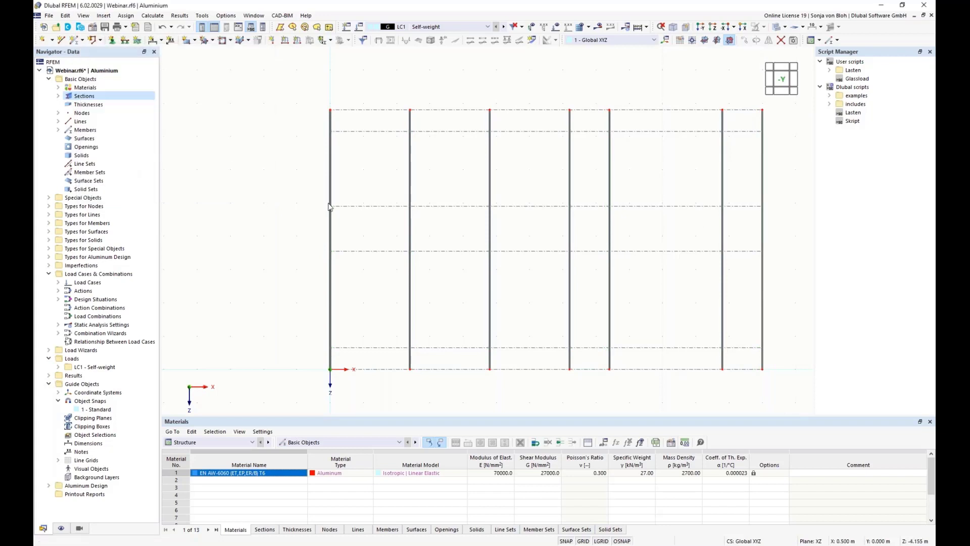
Check the Auto Connect Lines/Members option, and begin a new beam member with the Beispiel 1 section and a 270° rotation angle.
right_click(206, 157)
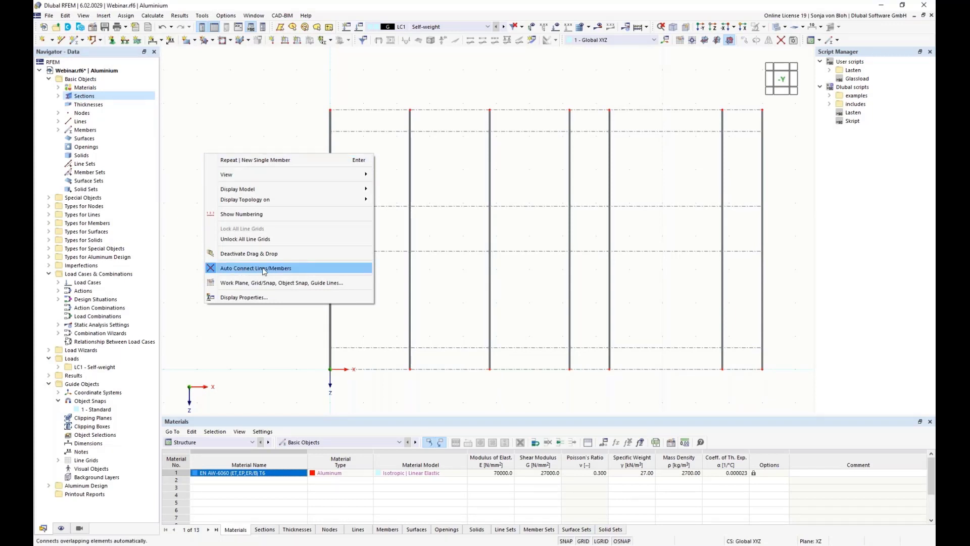
left_click(255, 337)
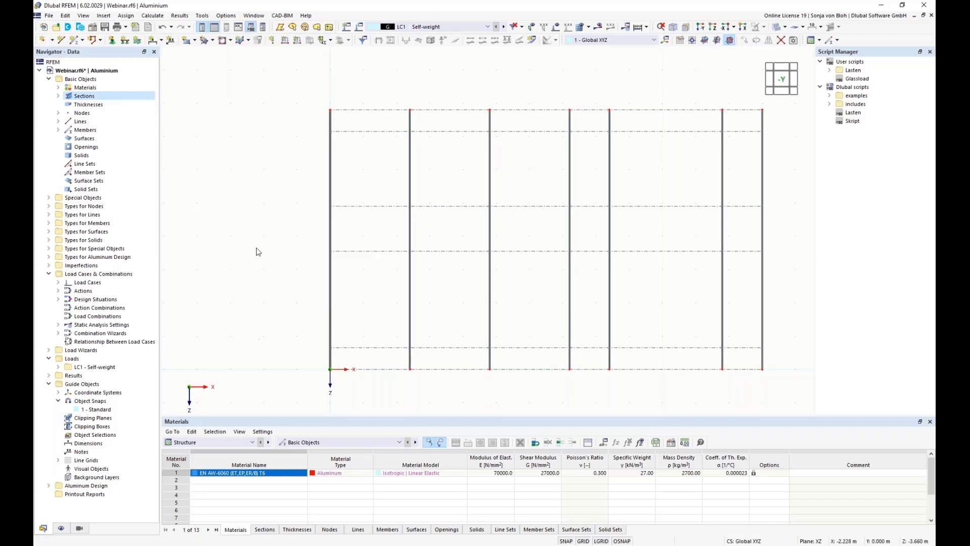
left_click(77, 44)
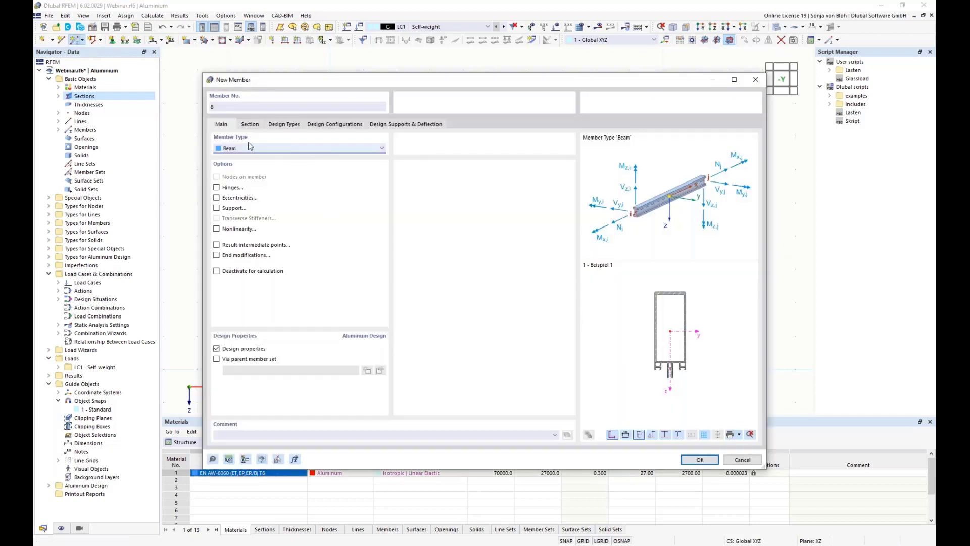
left_click(258, 126)
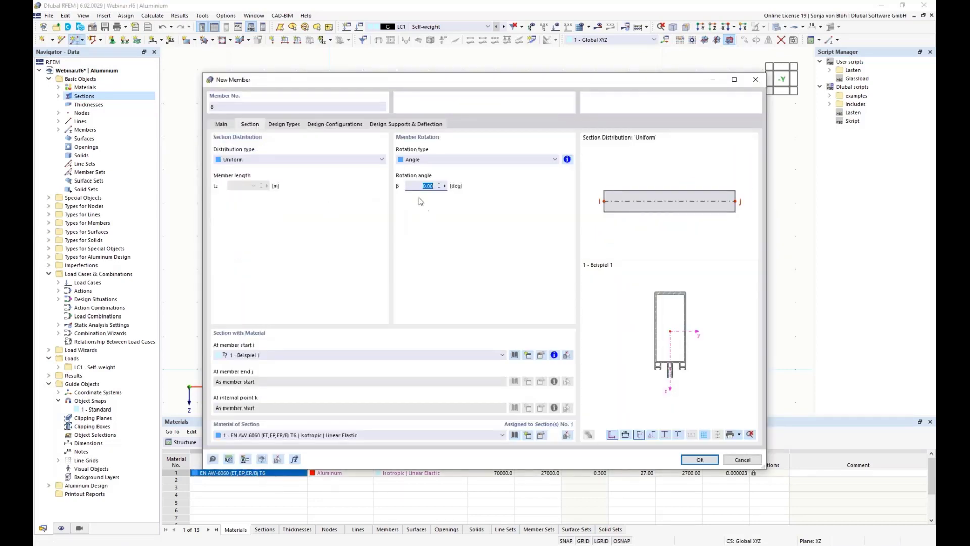
type("270")
left_click(224, 125)
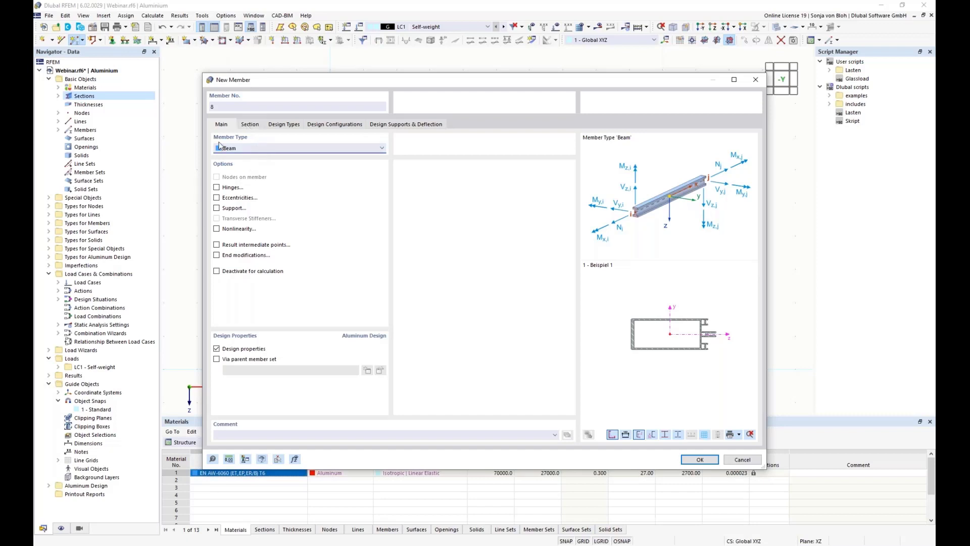
Enable hinges for the member, create a hinge releasing φy and φz, and assign it at member start i and end j.
left_click(217, 188)
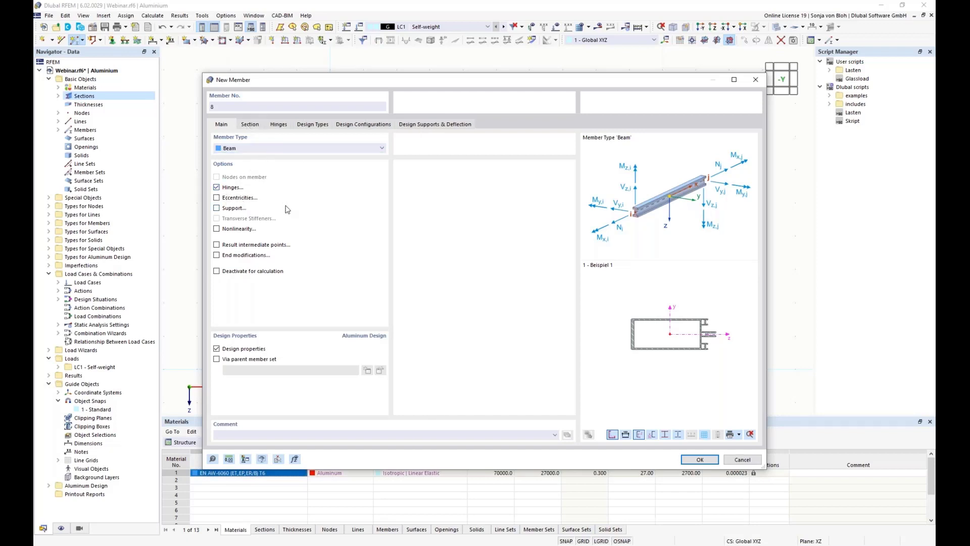
left_click(279, 125)
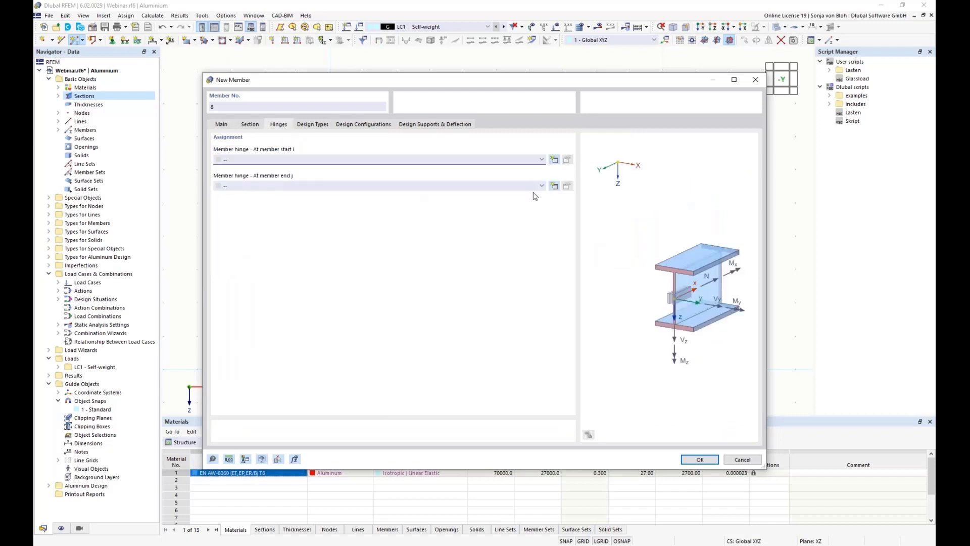
left_click(554, 160)
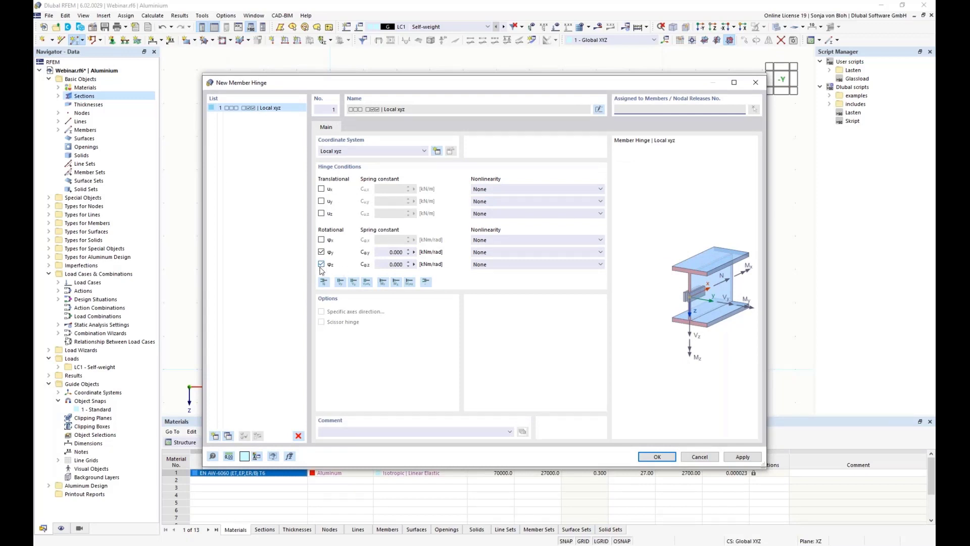
left_click(656, 456)
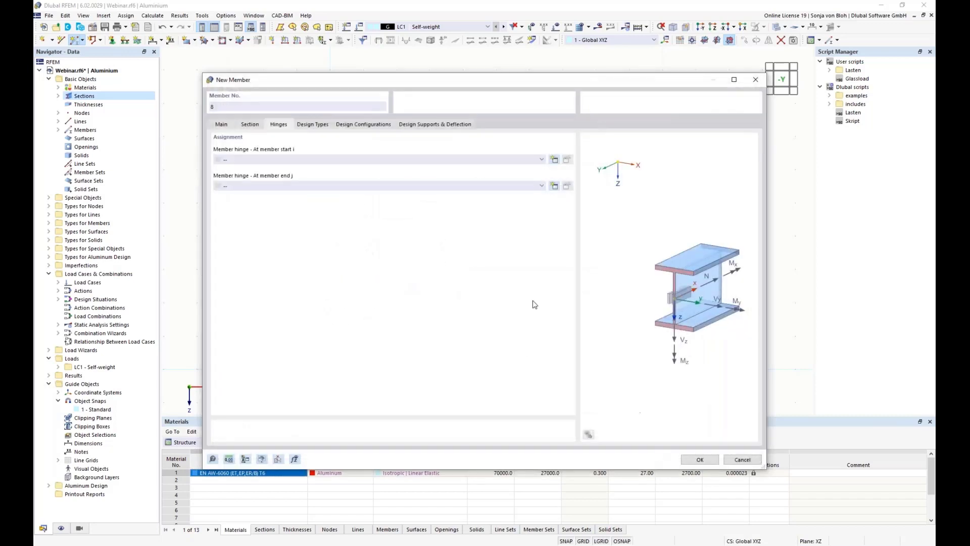
left_click(488, 186)
left_click(454, 204)
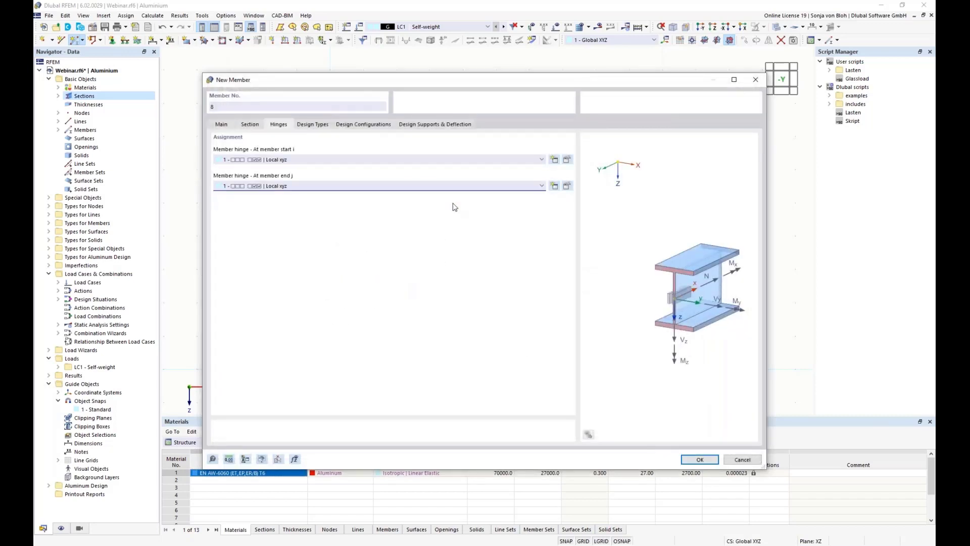
left_click(700, 460)
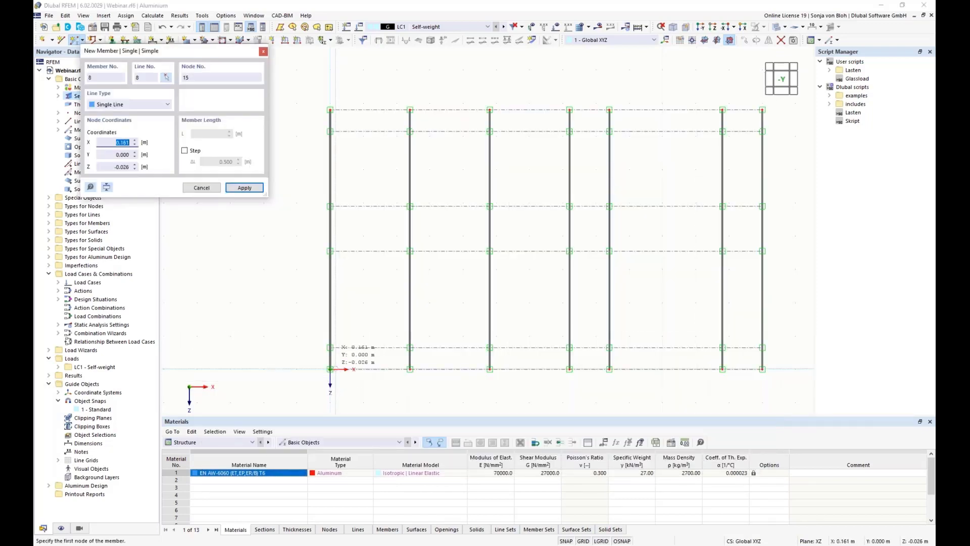
Place hinged horizontal members across the full grid width at Z = 0, -0.650 and -3.550 m.
left_click(330, 369)
left_click(747, 376)
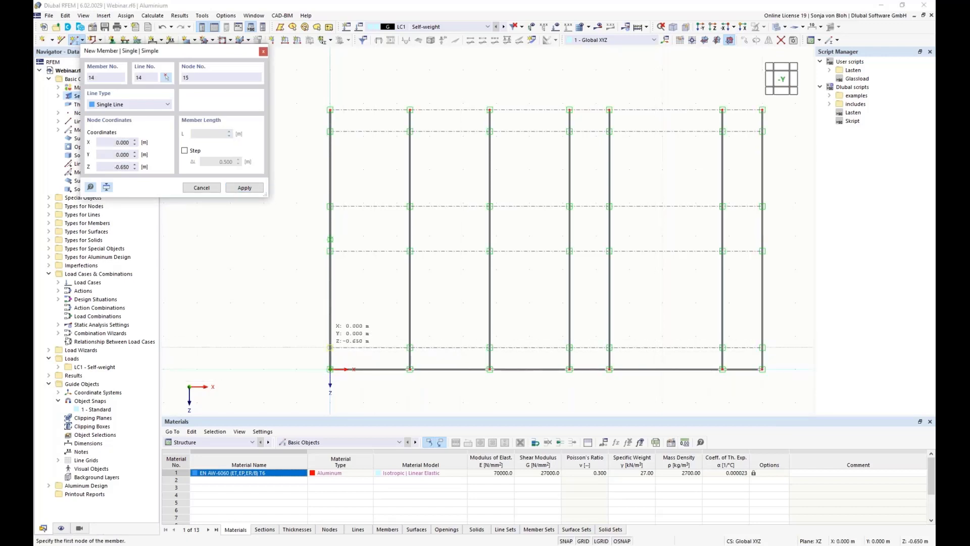
left_click(330, 347)
left_click(763, 347)
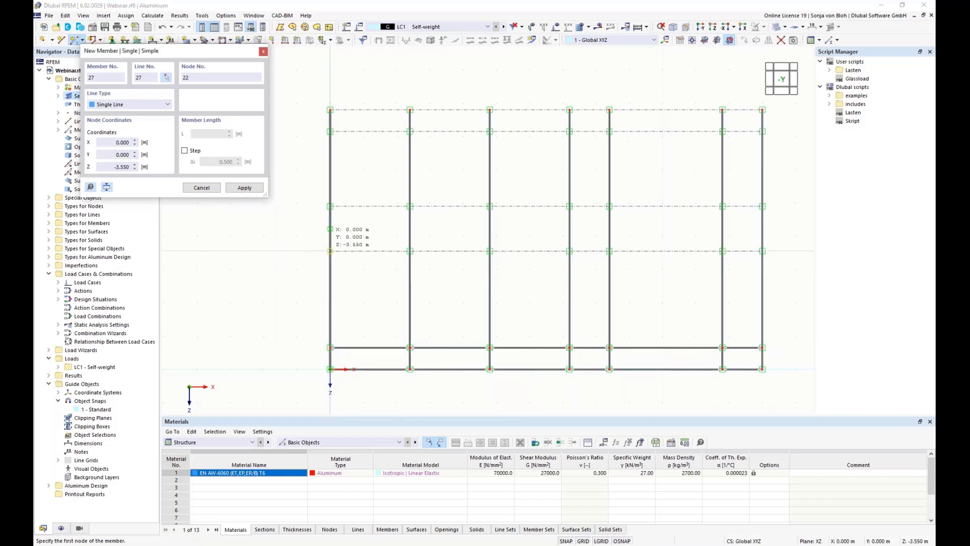
left_click(330, 251)
left_click(762, 251)
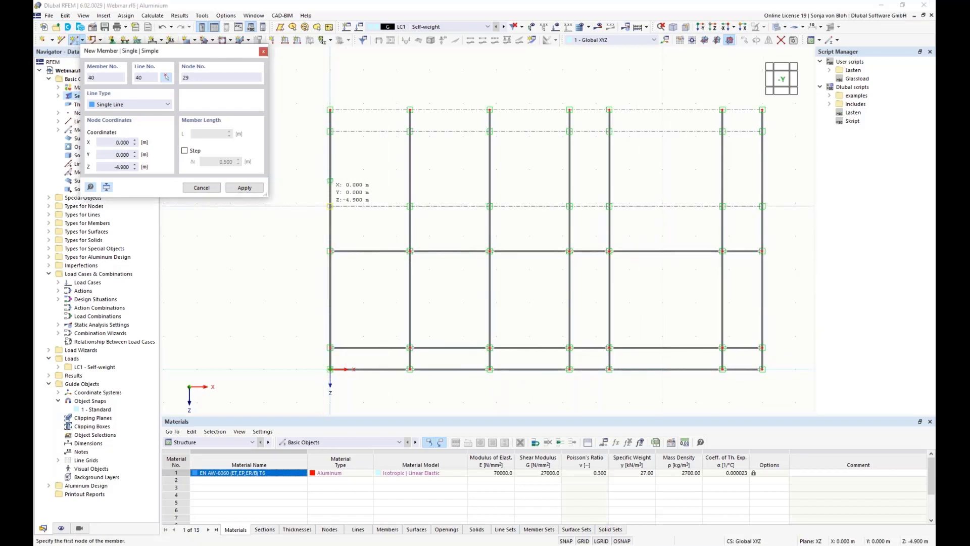
Place hinged horizontal members across the full grid width at Z = -4.900, -7.150 and -7.800 m, and finish member placement.
left_click(330, 207)
left_click(763, 207)
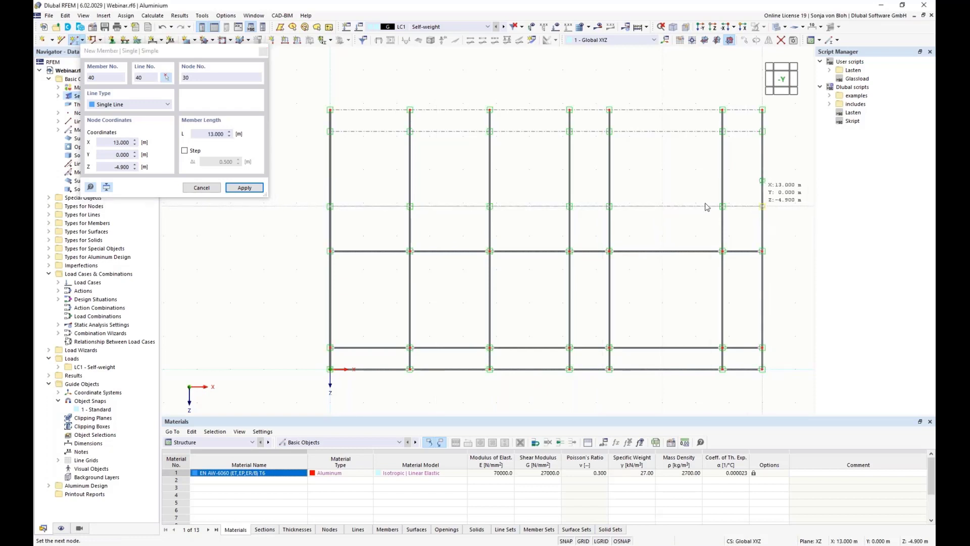
left_click(330, 131)
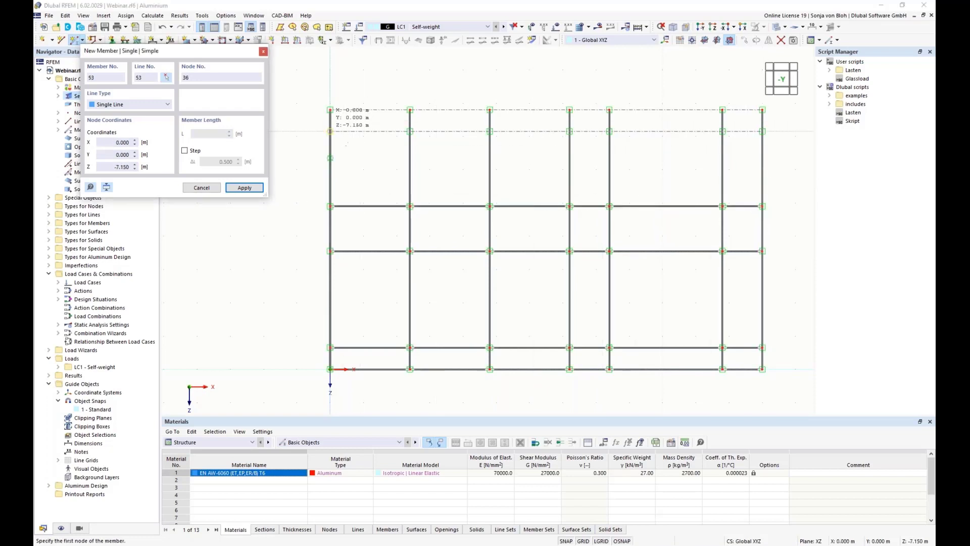
left_click(763, 131)
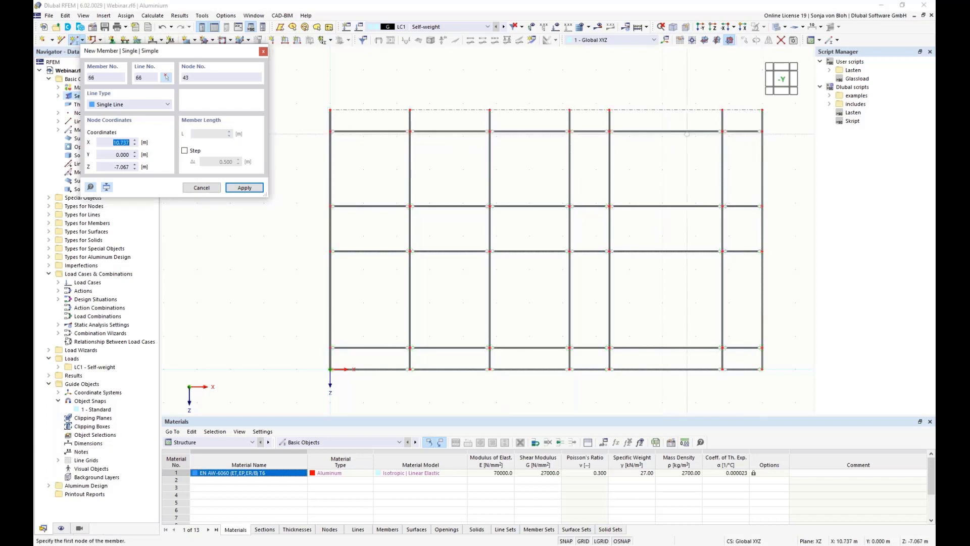
left_click(330, 110)
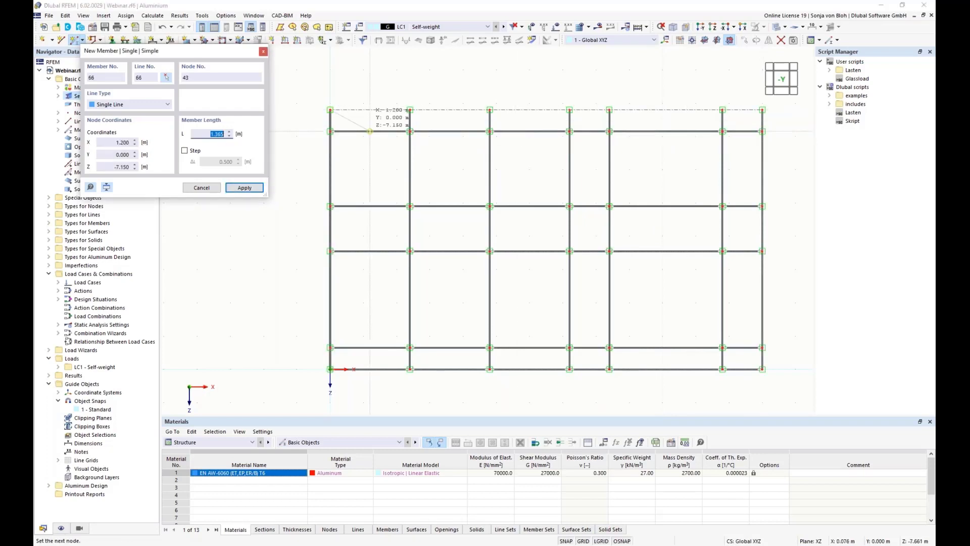
left_click(763, 110)
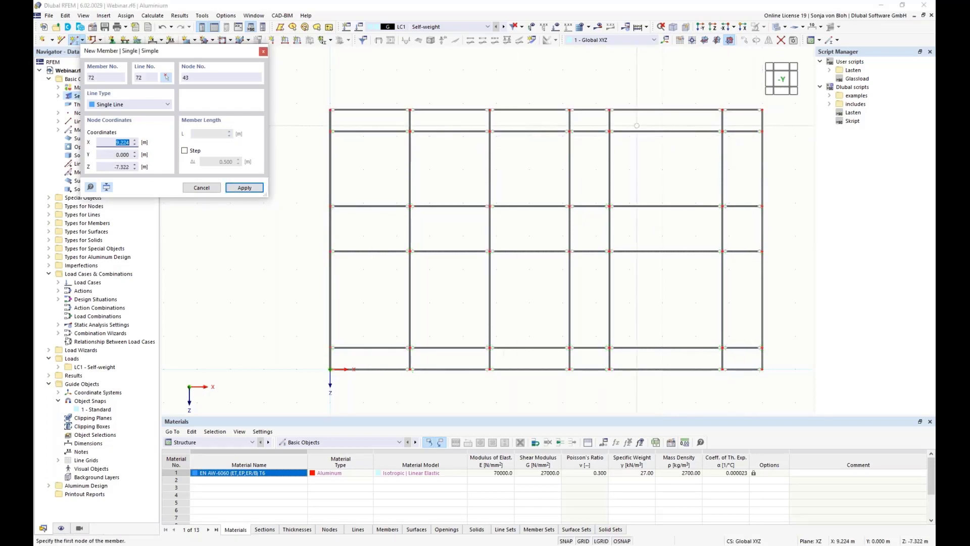
key("Escape")
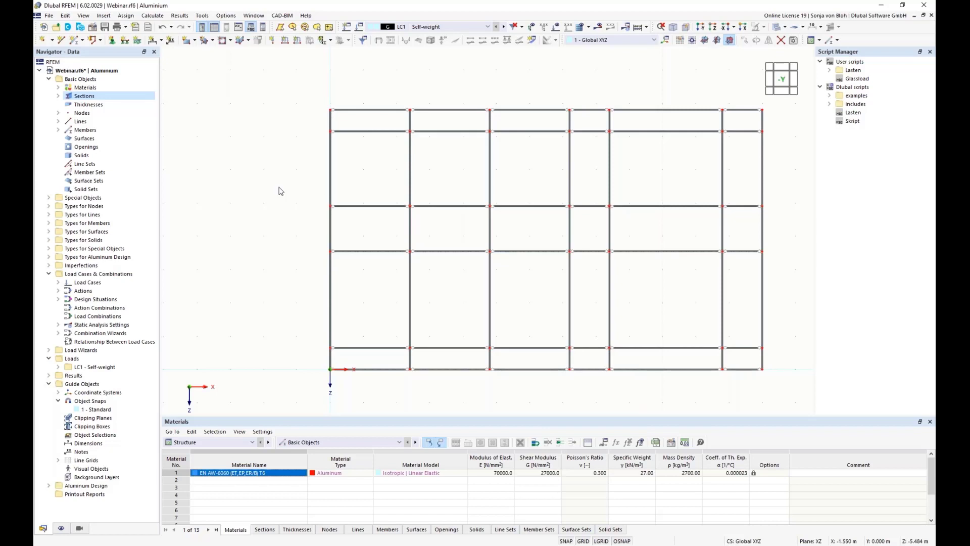
Divide the seven vertical members between Z = -3.550 and -4.900 m at a distance of 0.65 m from the member start.
left_click_drag(774, 233, 304, 229)
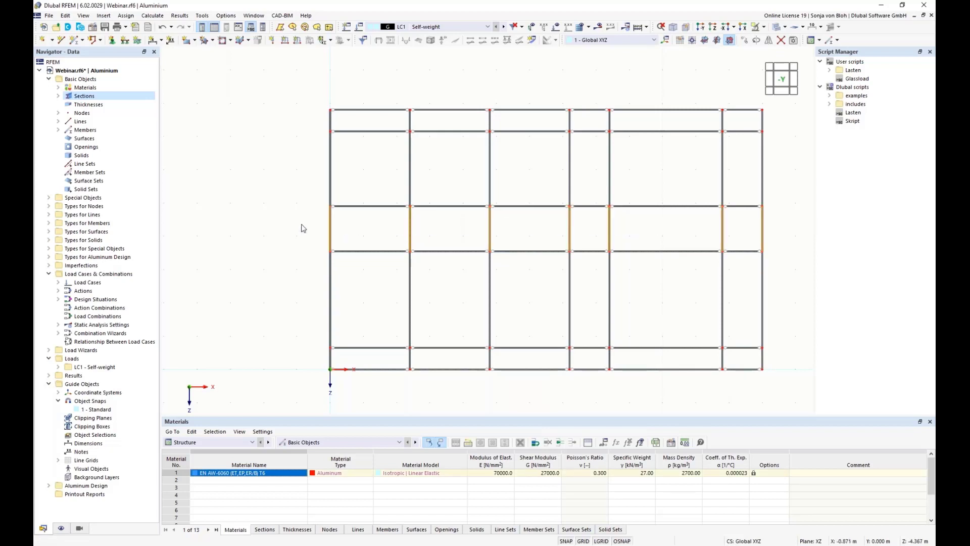
right_click(329, 228)
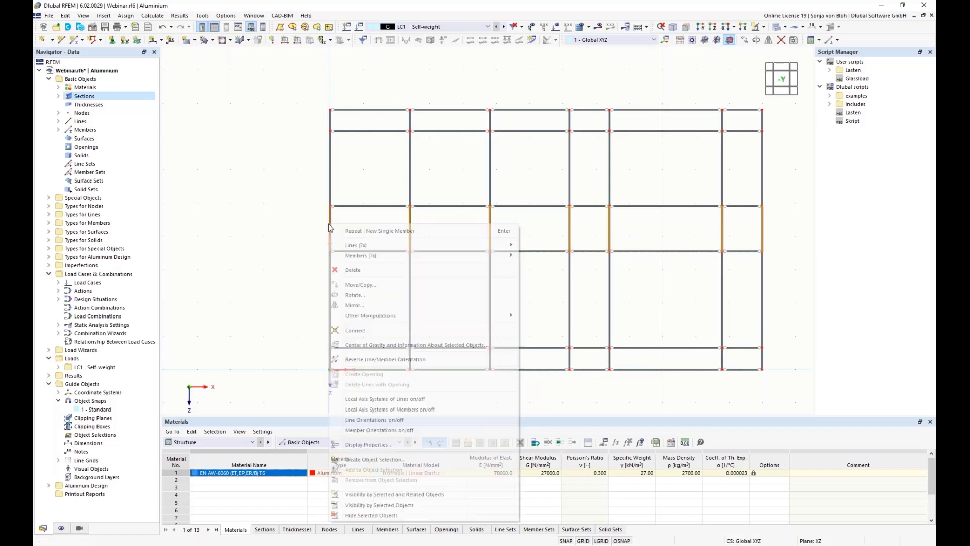
mouse_move(418, 259)
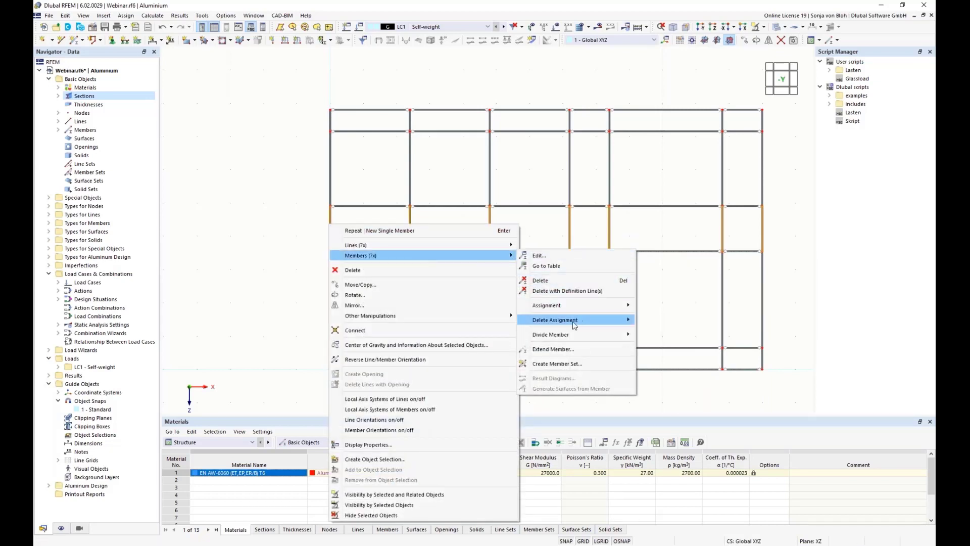
mouse_move(573, 337)
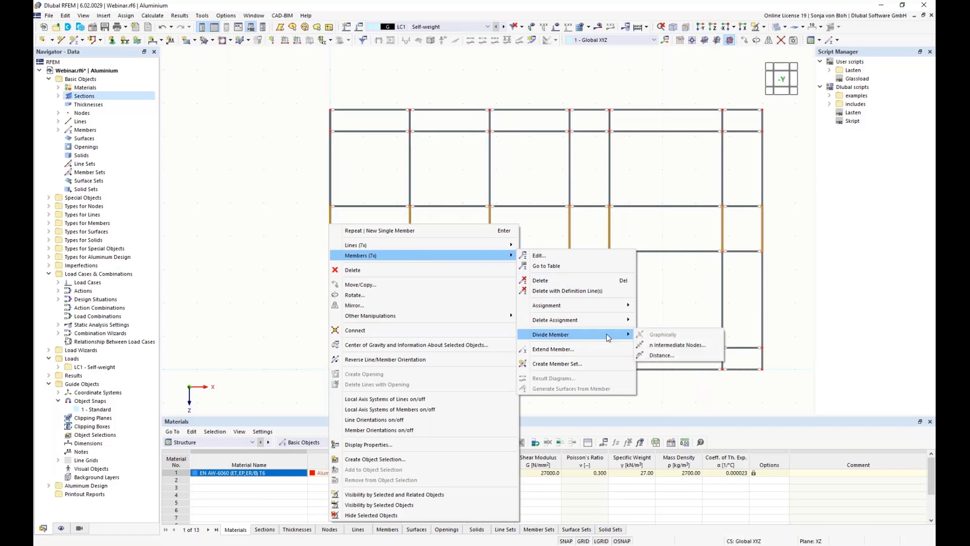
left_click(669, 356)
left_click(326, 194)
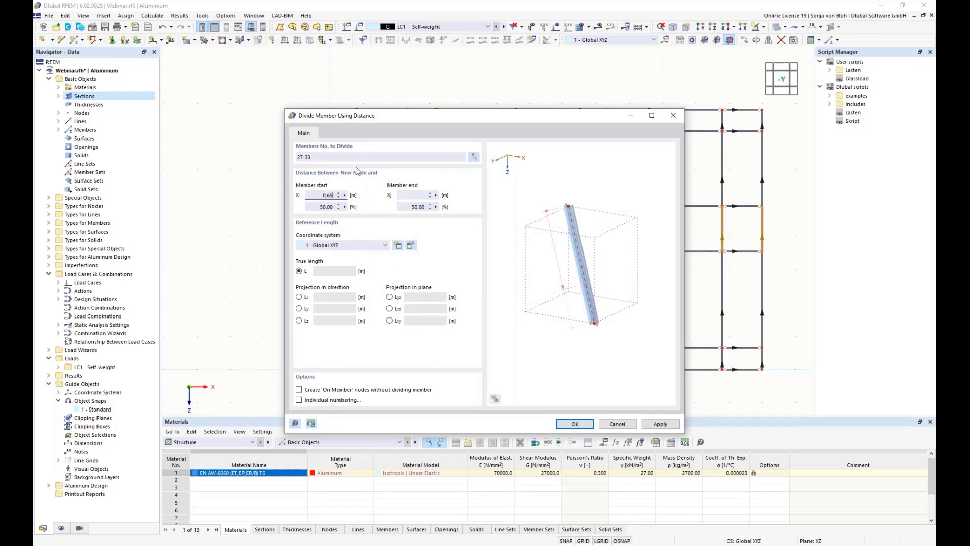
left_click(576, 425)
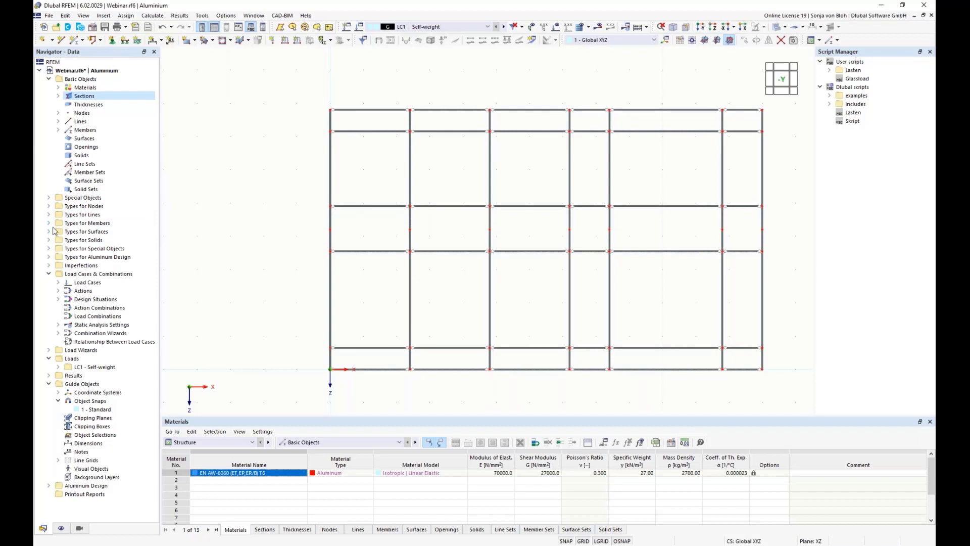
Assign the predefined Hinged nodal support to node 1 at the model origin.
left_click(49, 207)
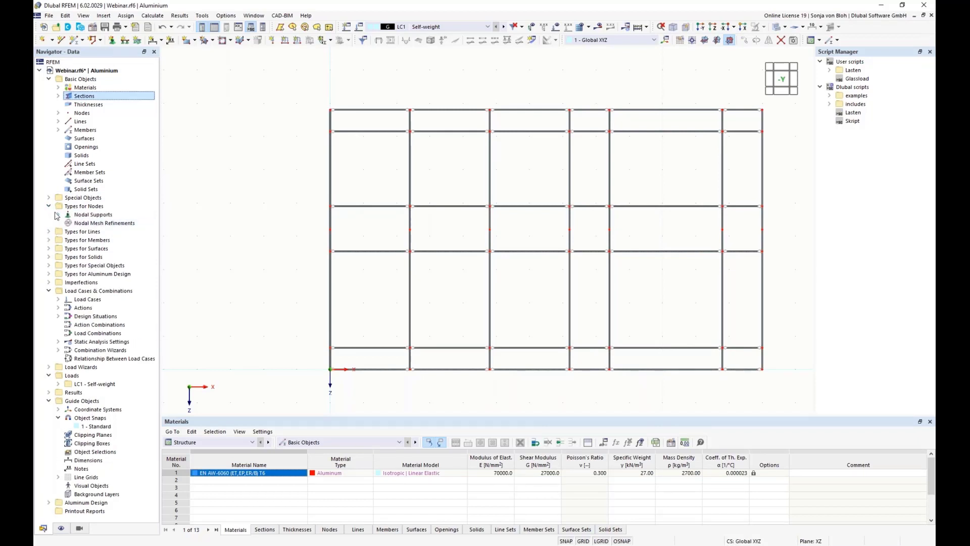
left_click(58, 214)
left_click(85, 225)
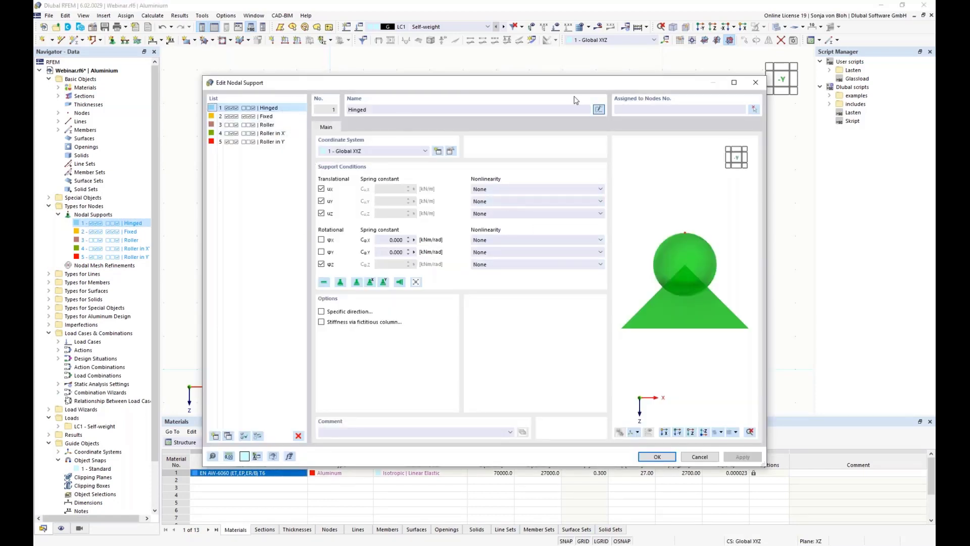
left_click(755, 109)
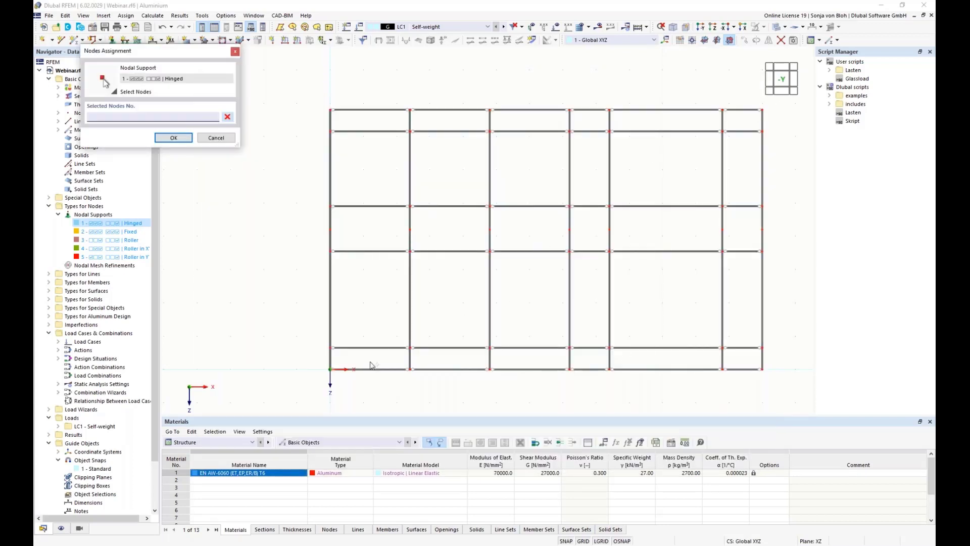
left_click(330, 369)
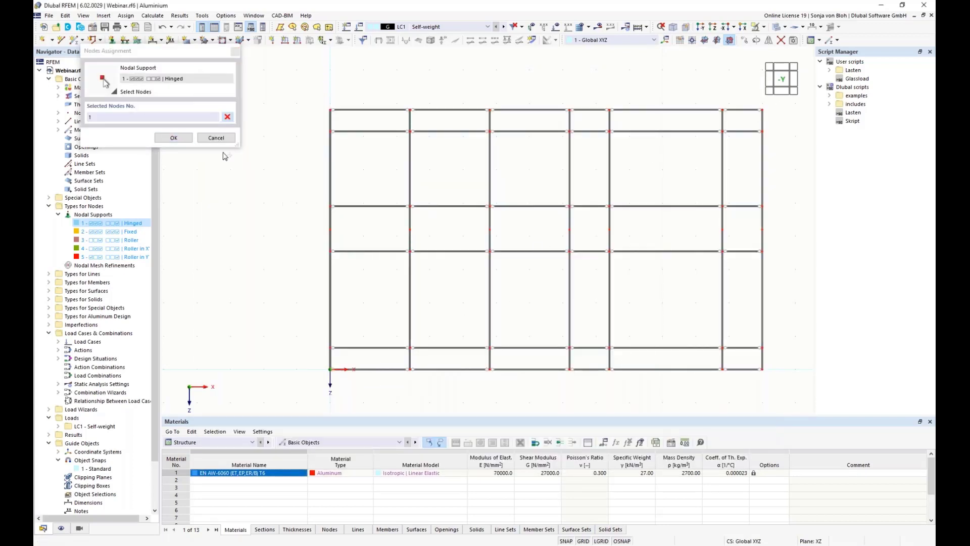
left_click(174, 138)
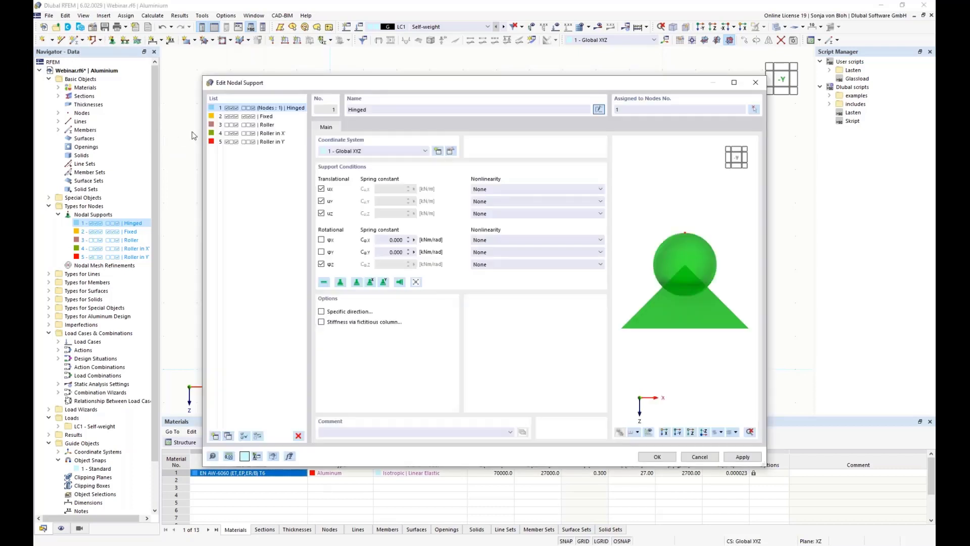
Create a nodal support with uX released and assign it to the remaining base nodes 3, 5, 7, 9, 11 and 13.
left_click(215, 437)
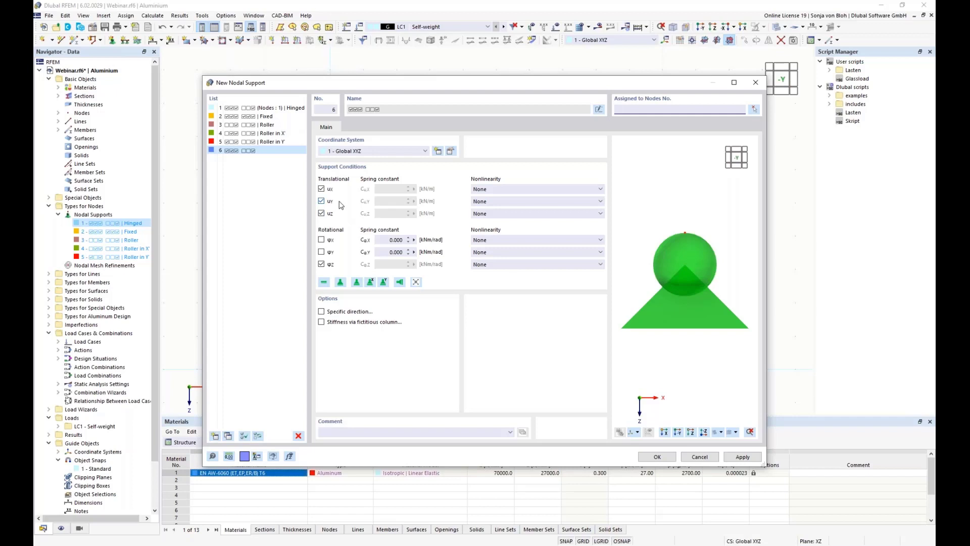
left_click(321, 189)
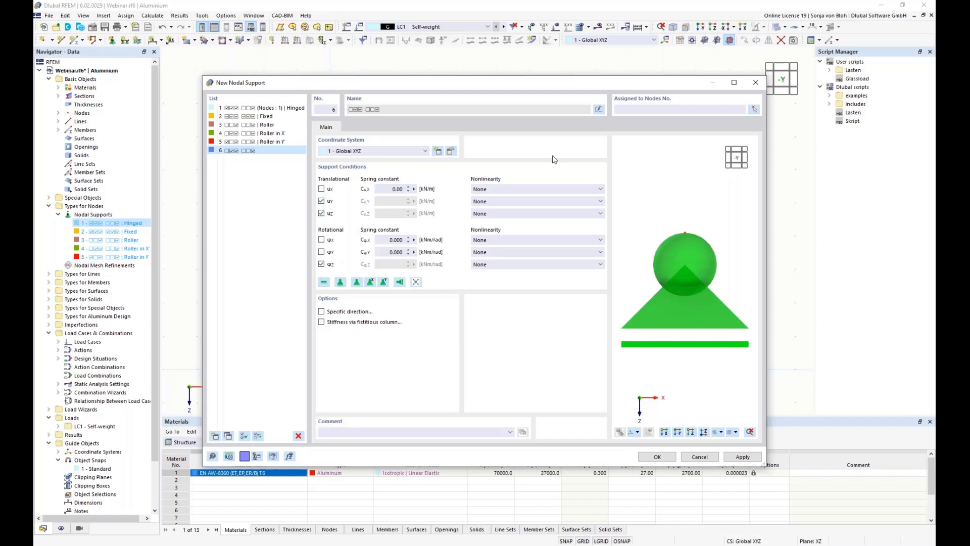
left_click(754, 110)
mouse_move(312, 222)
left_mouse_down()
mouse_move(418, 255)
mouse_move(624, 233)
mouse_move(550, 238)
mouse_move(301, 222)
left_mouse_up()
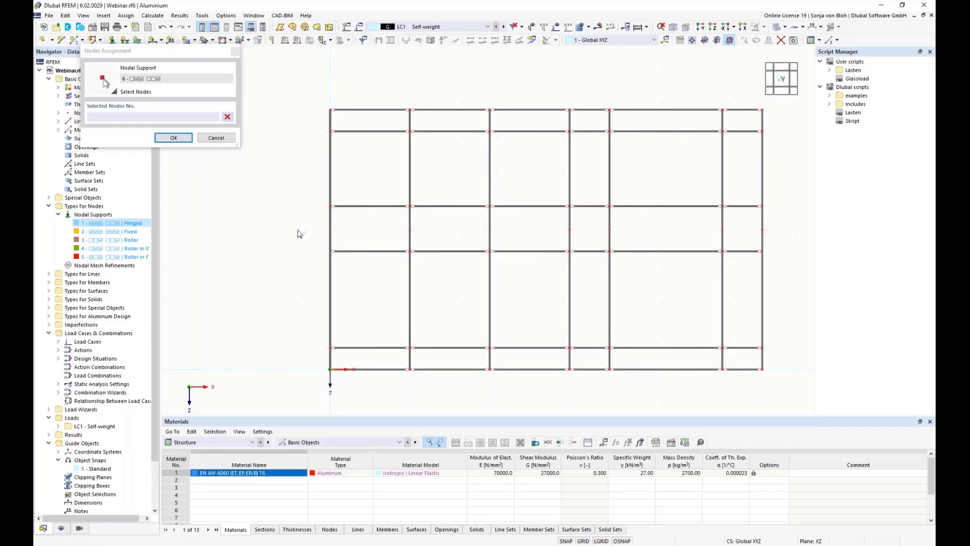
left_click_drag(394, 359, 805, 378)
left_click(172, 137)
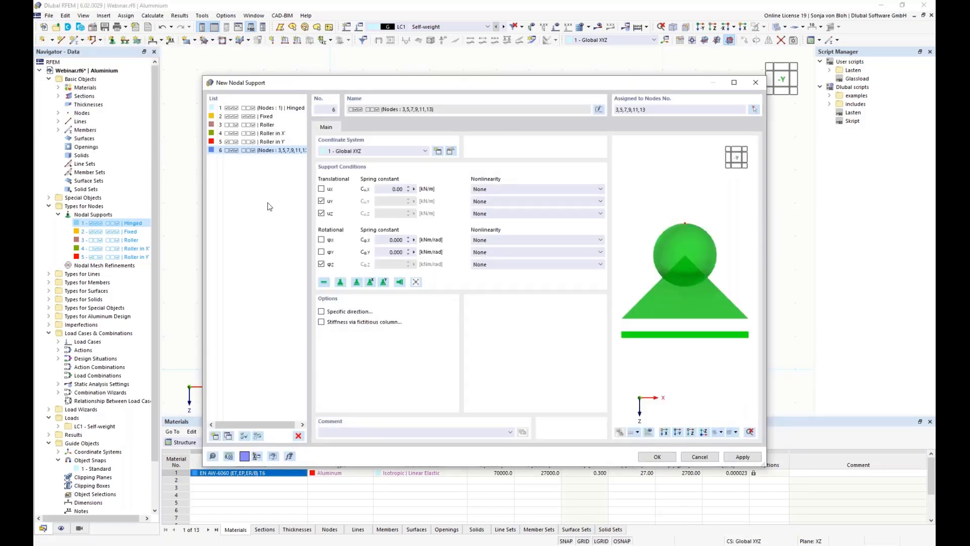
Create a nodal support fixing only uY, and assign it to division nodes 43-49 and upper-edge nodes 4, 6, 8, 10, 12 and 14.
left_click(215, 437)
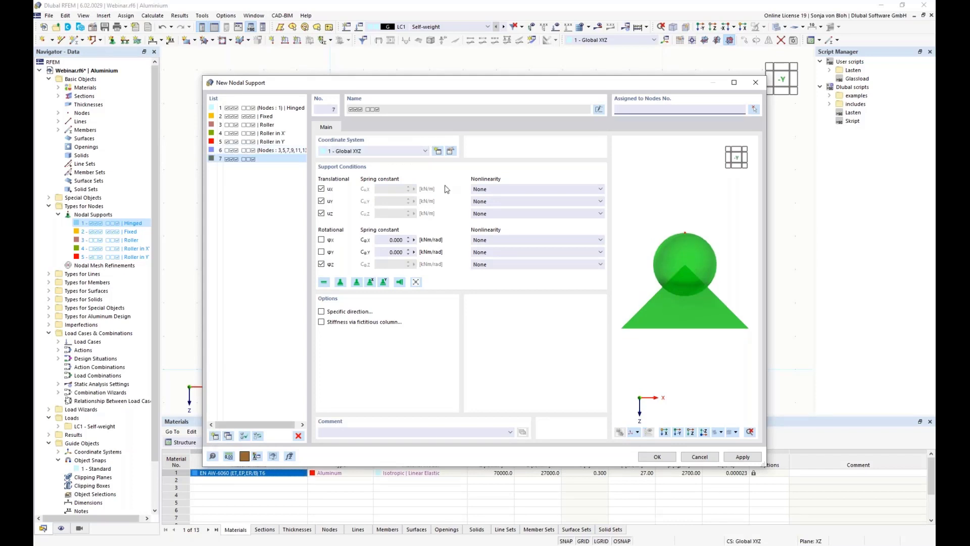
left_click(322, 189)
left_click(321, 214)
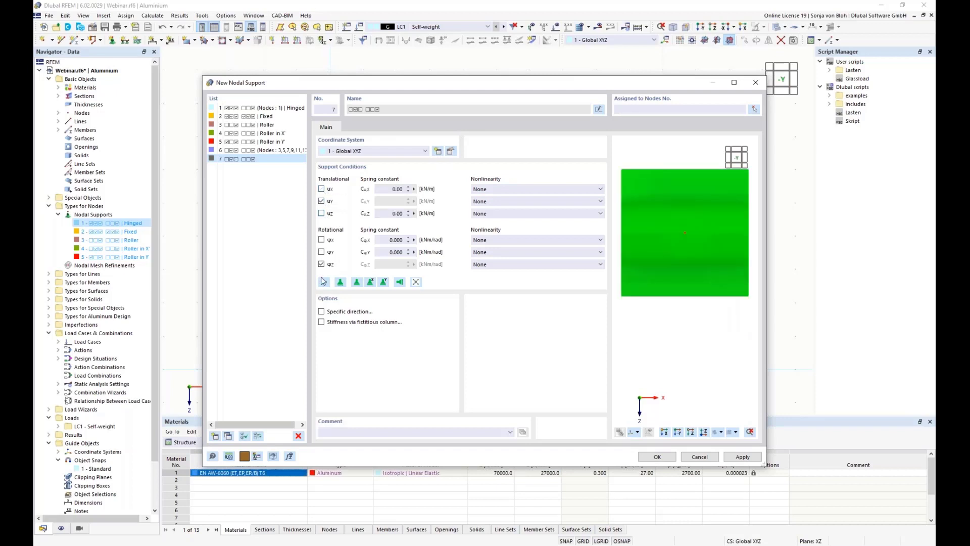
left_click(322, 265)
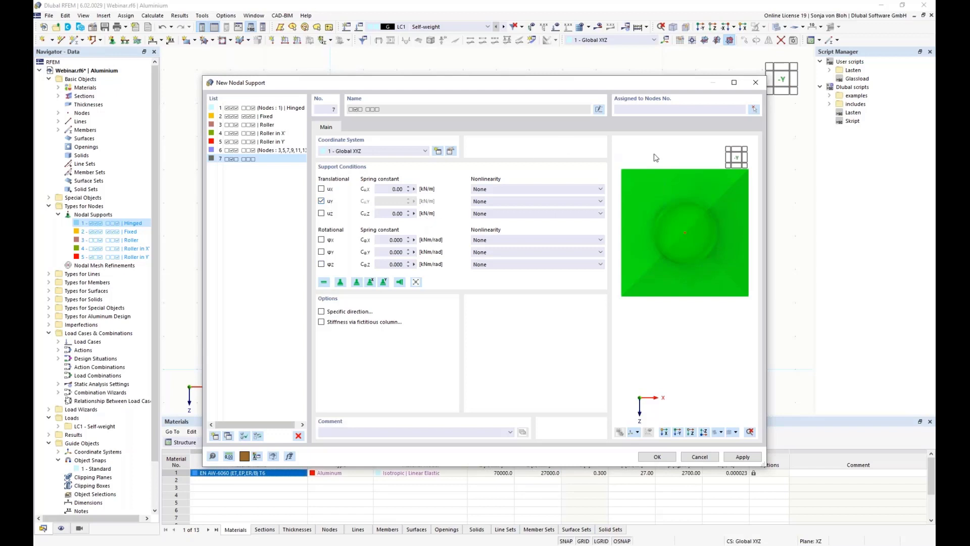
left_click(756, 111)
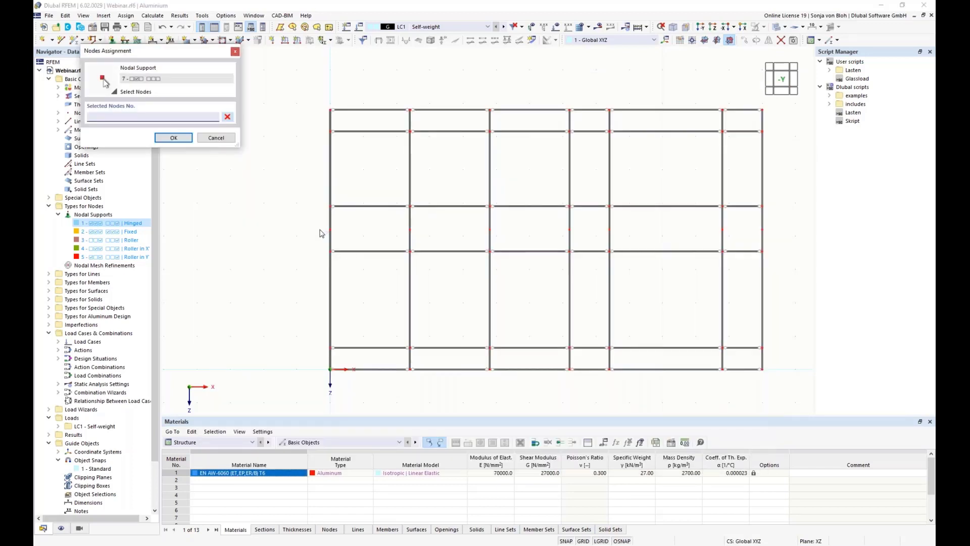
left_click_drag(316, 223, 787, 239)
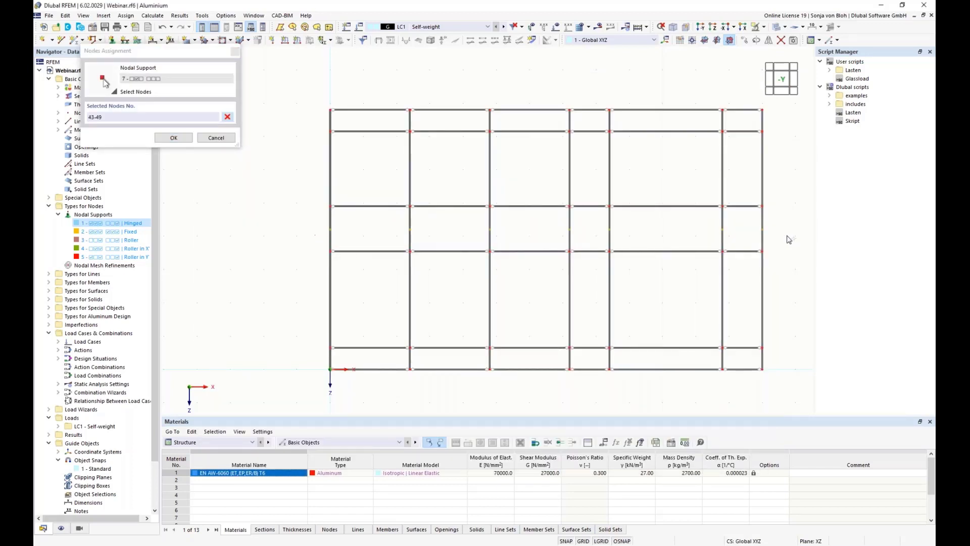
left_click_drag(389, 101, 776, 119)
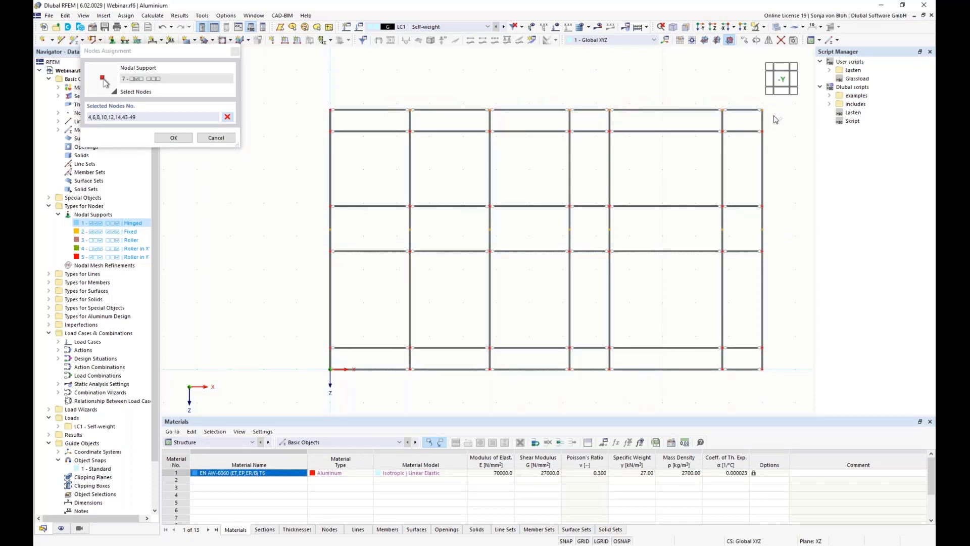
left_click(177, 140)
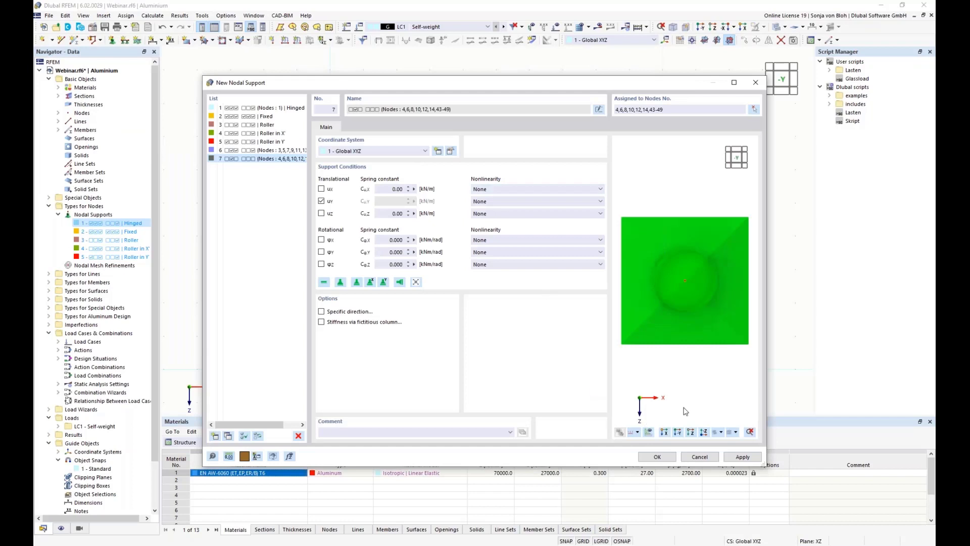
Check the support assignment by showing the whole model with node numbering in the support preview.
left_click(649, 433)
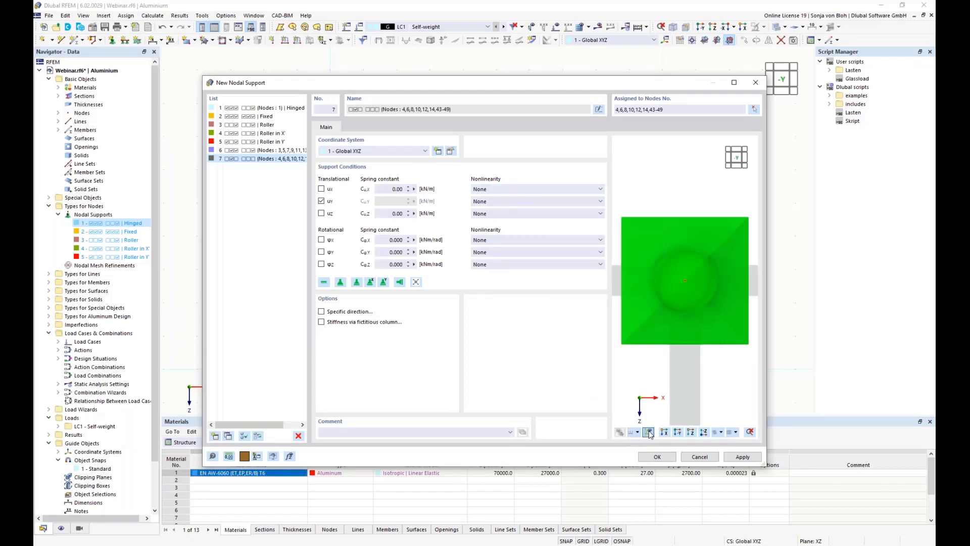
scroll(678, 276, "down", 6)
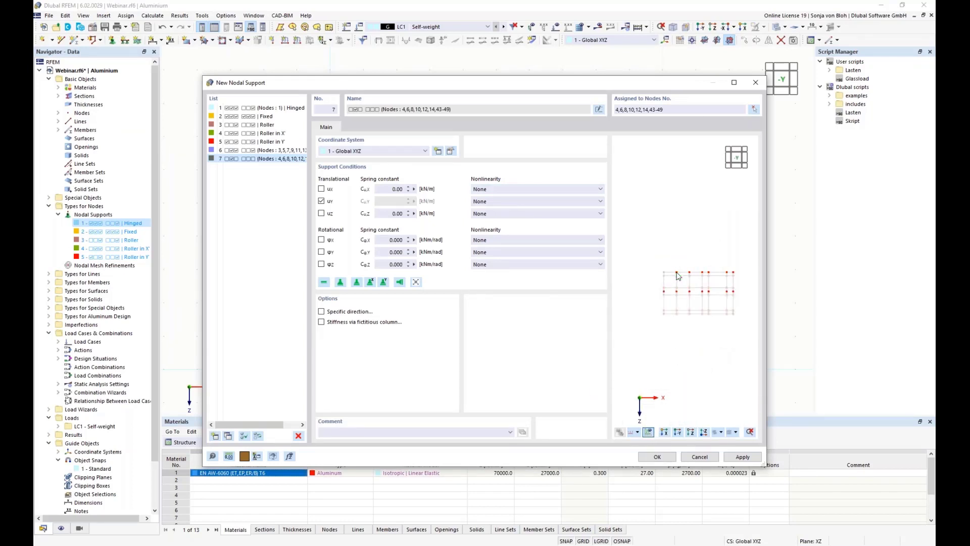
middle_click_drag(681, 296, 654, 239)
scroll(658, 231, "up", 3)
scroll(657, 235, "down", 2)
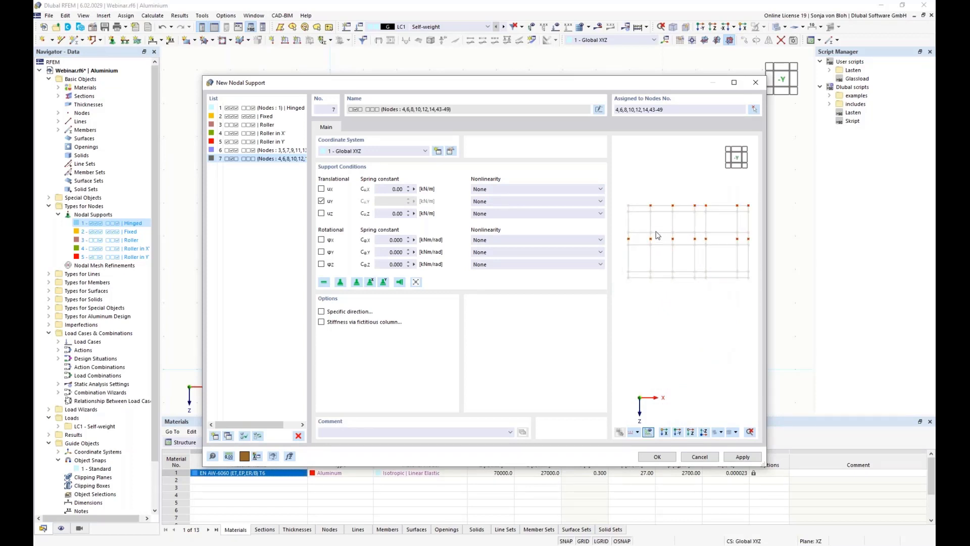
left_click(635, 432)
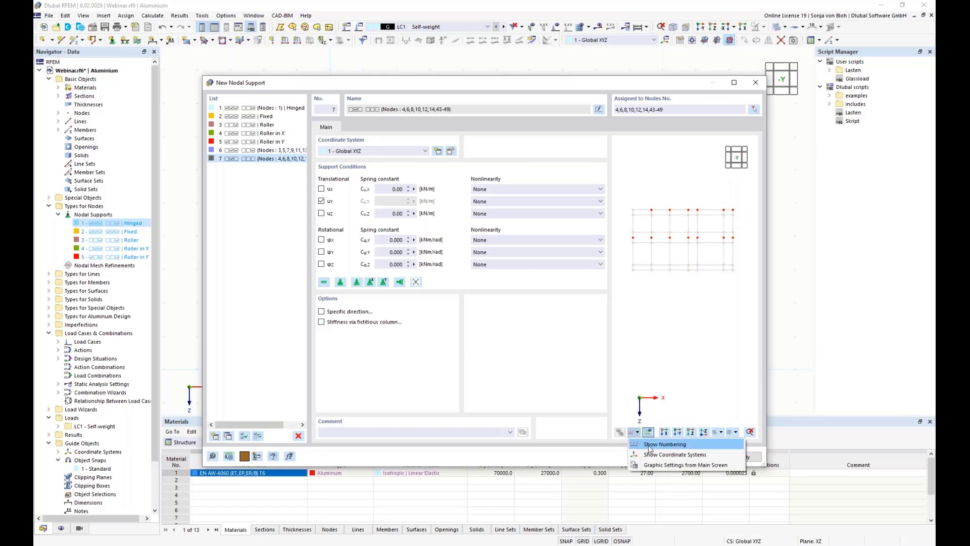
left_click(650, 449)
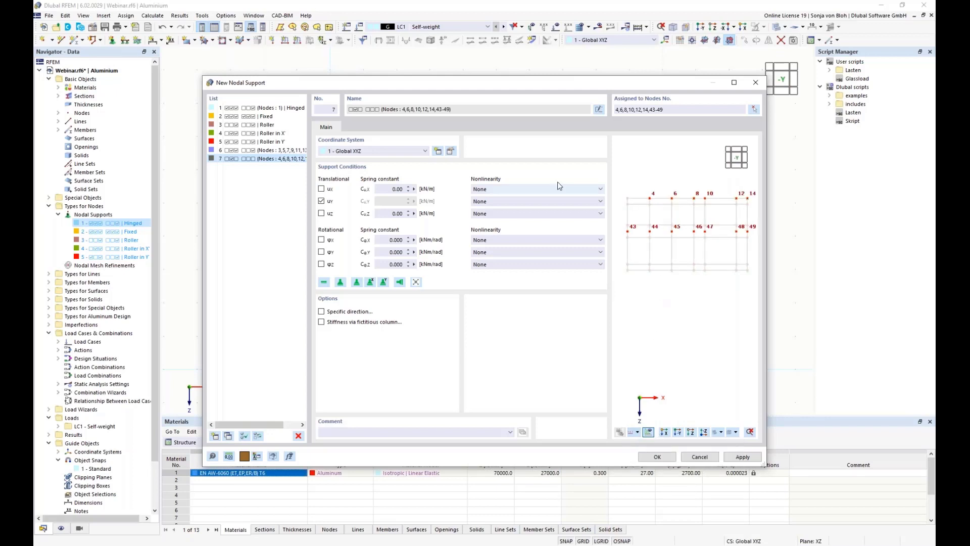
Create a nodal support with uZ and φZ released, assign it to upper corner node 2 at X = 0, and accept all supports.
left_click(216, 436)
left_click(322, 213)
left_click(322, 264)
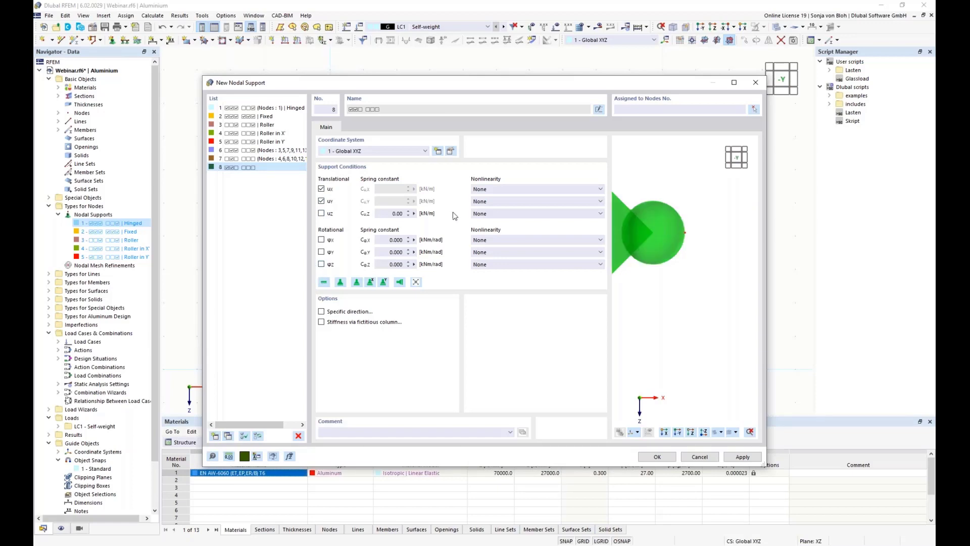
left_click(755, 110)
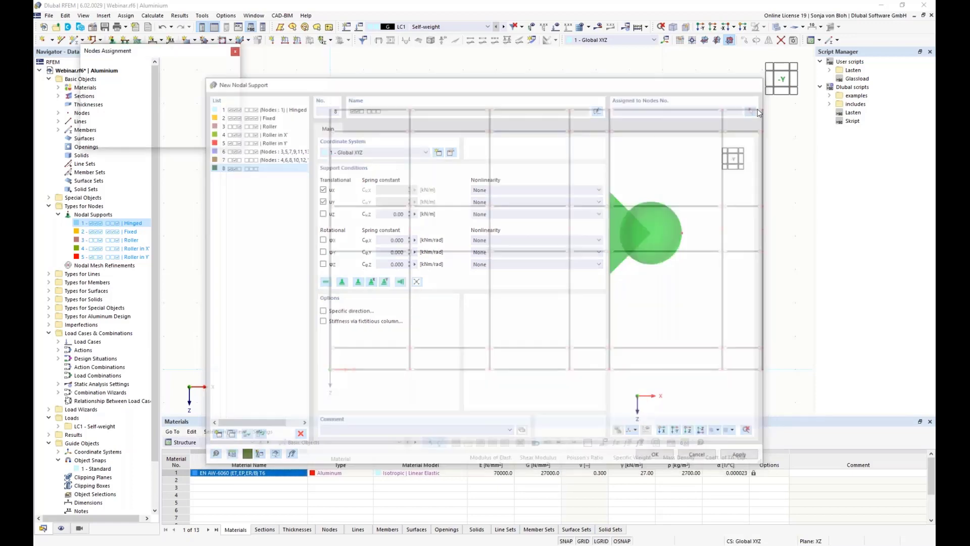
left_click(332, 111)
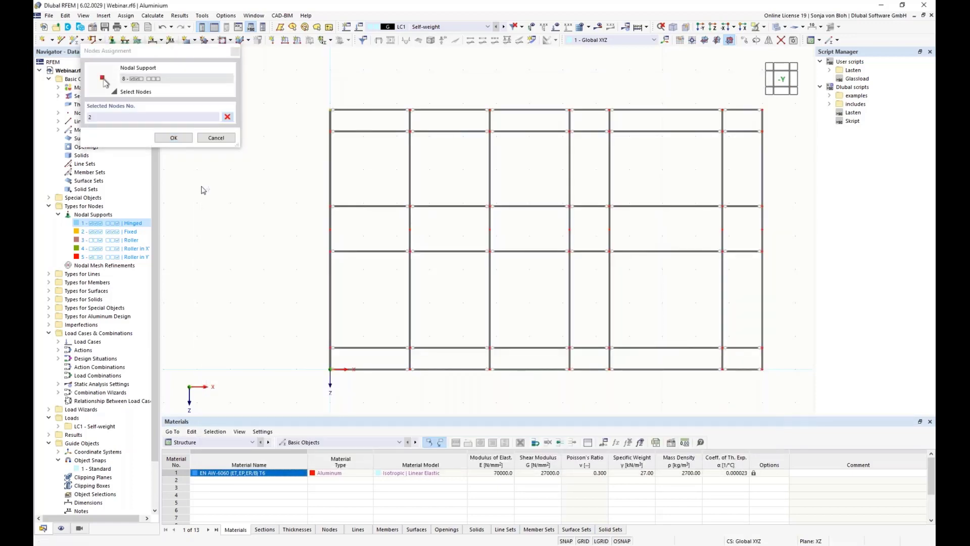
left_click(173, 138)
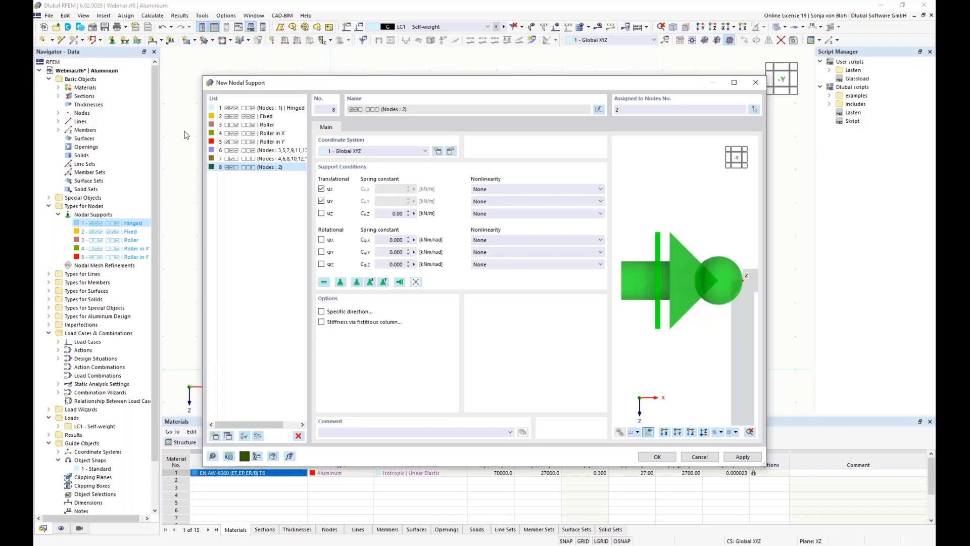
left_click(658, 458)
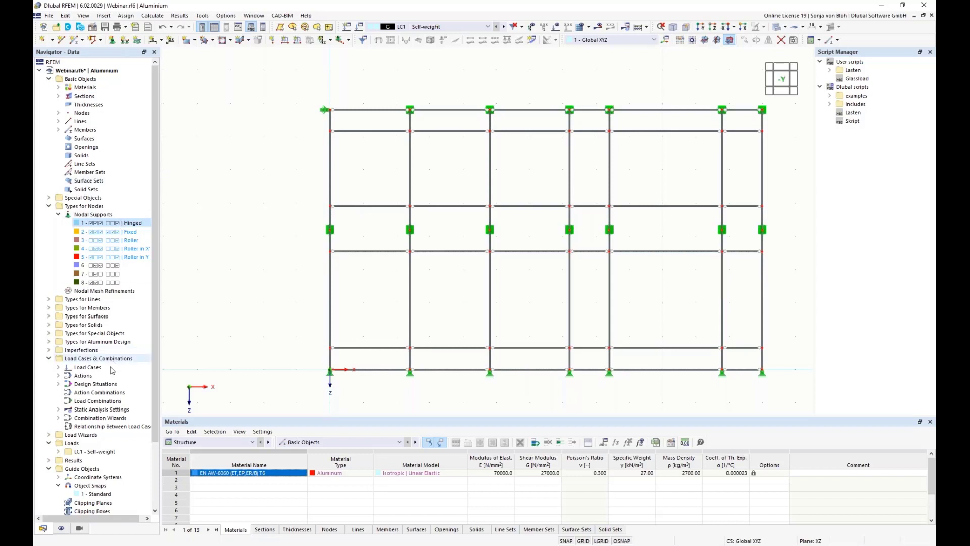
Review load case LC1 Self-weight, keeping active self-weight, the SA1 - Geometrically linear analysis settings and the Permanent action category.
left_click(58, 367)
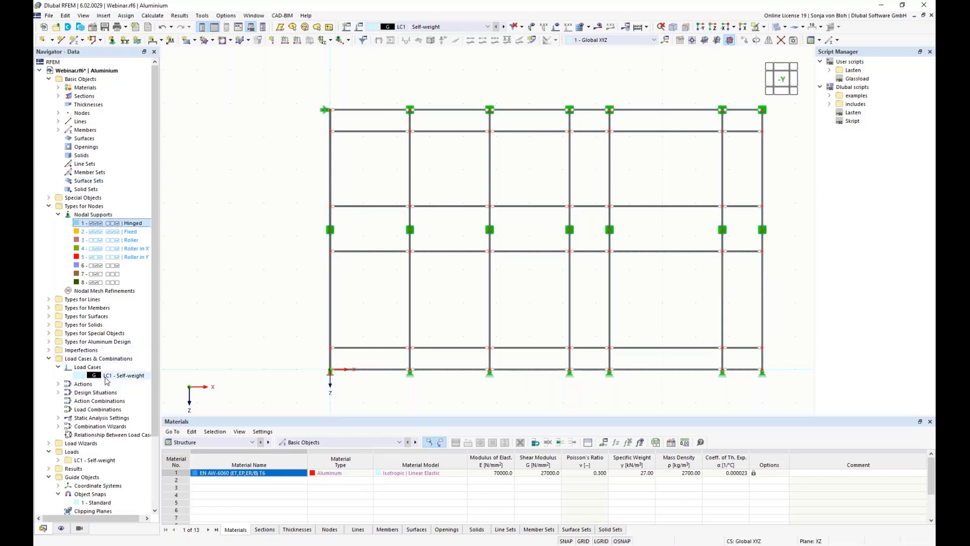
left_click(106, 378)
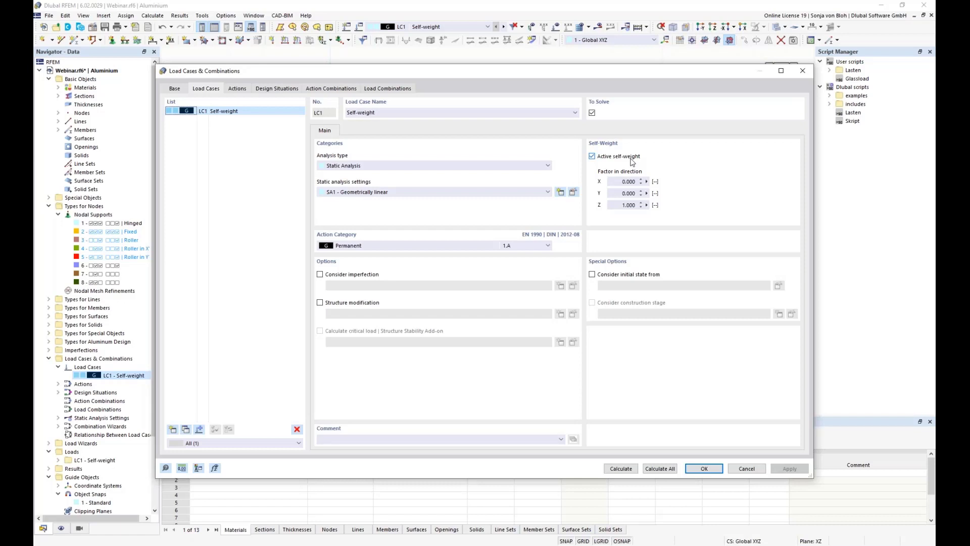
left_click(548, 192)
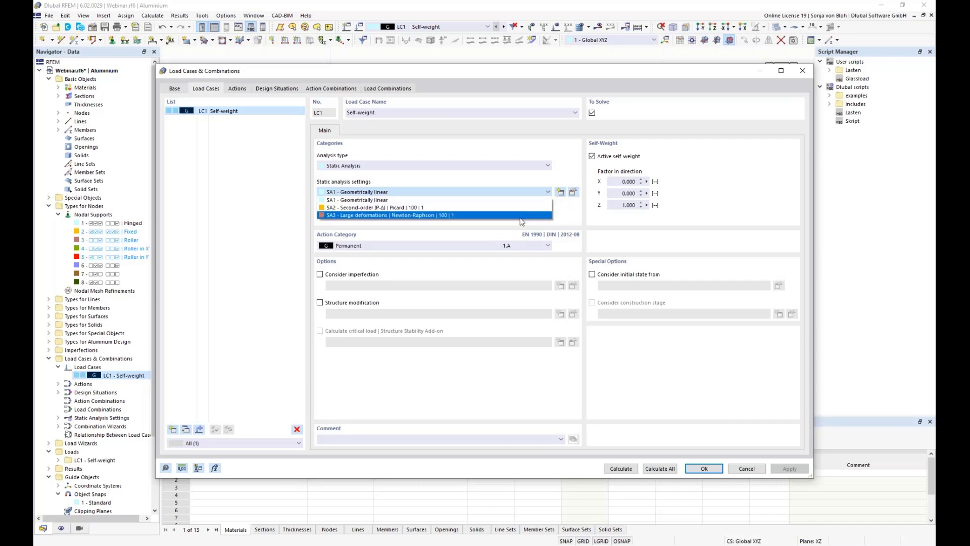
left_click(511, 201)
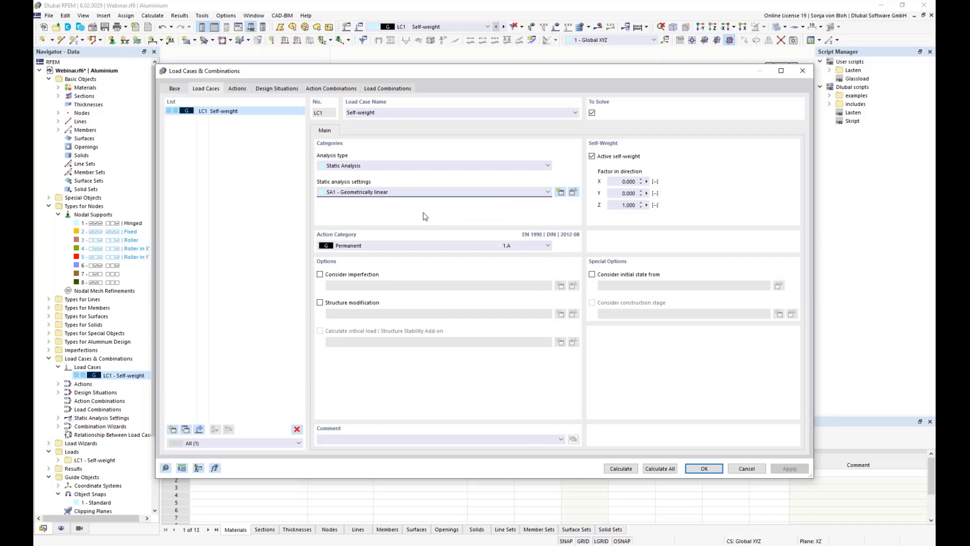
left_click(549, 246)
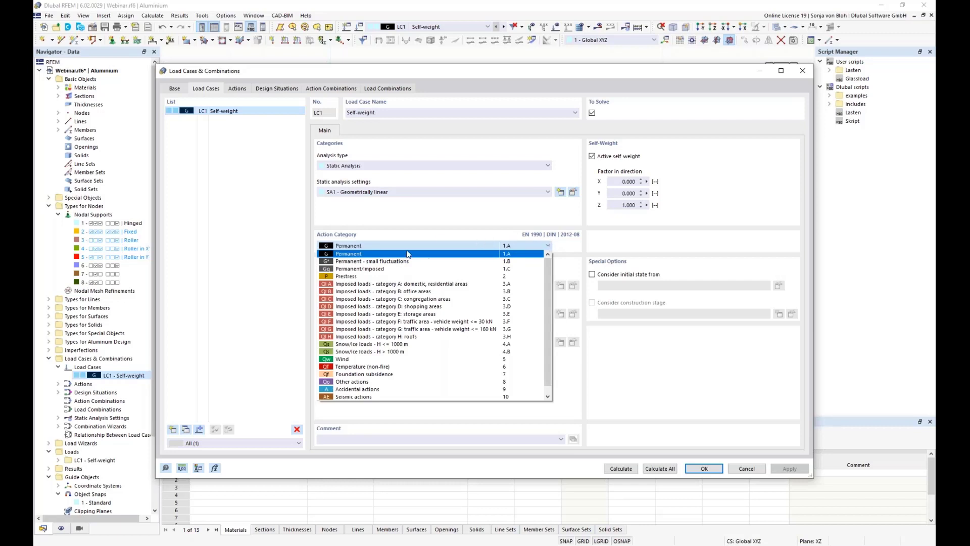
left_click(449, 239)
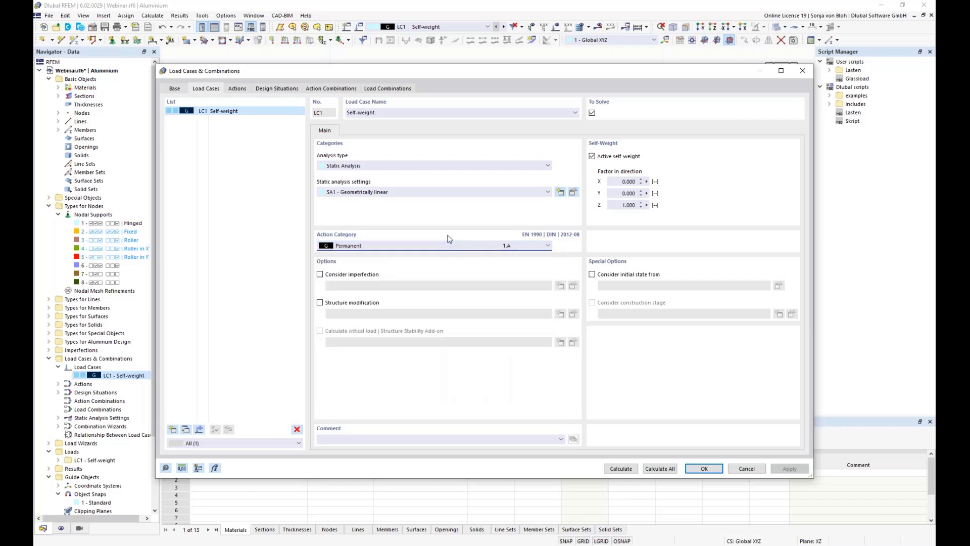
left_click(700, 469)
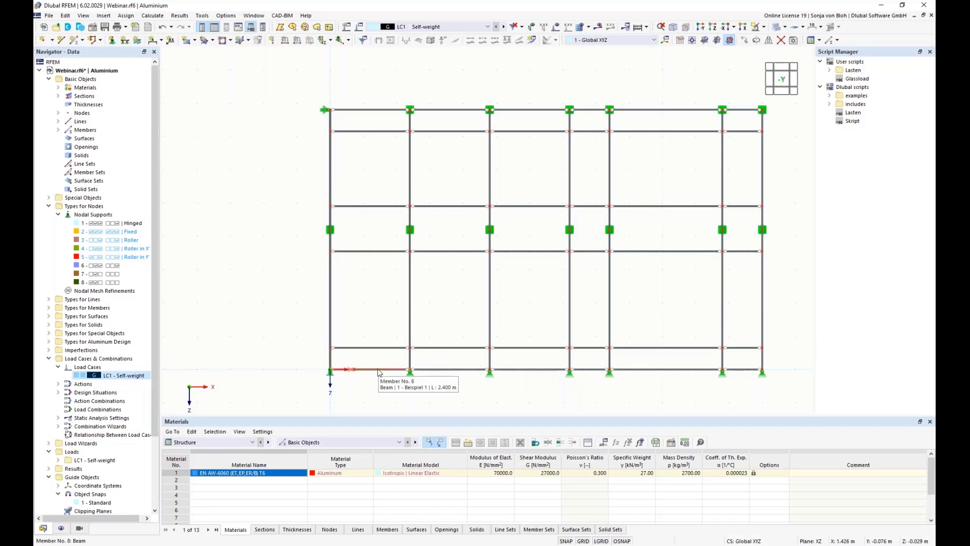
Start a member load in LC1 with two concentrated forces, P1 as 2,4*0,65*0,3/2 and P2 as 0,234 kN.
left_click(329, 362)
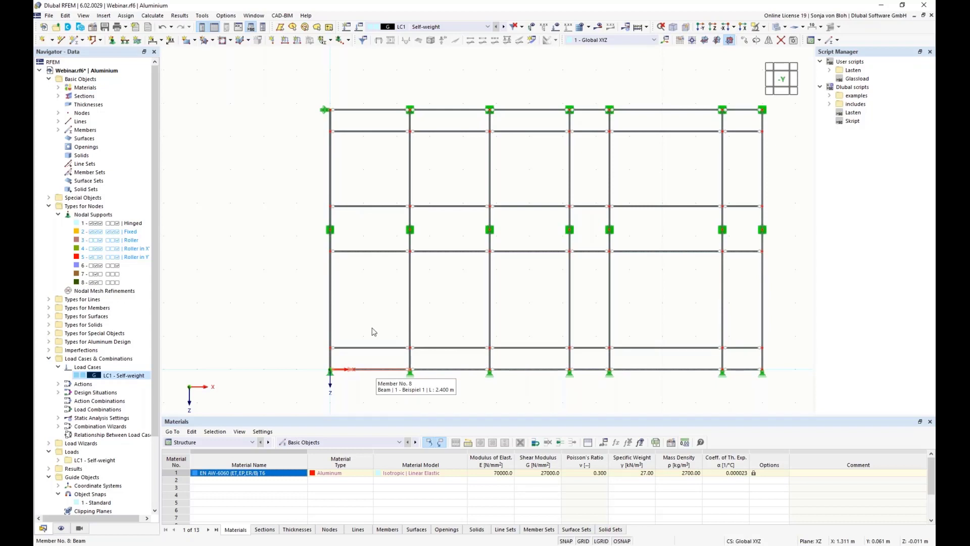
left_click(298, 42)
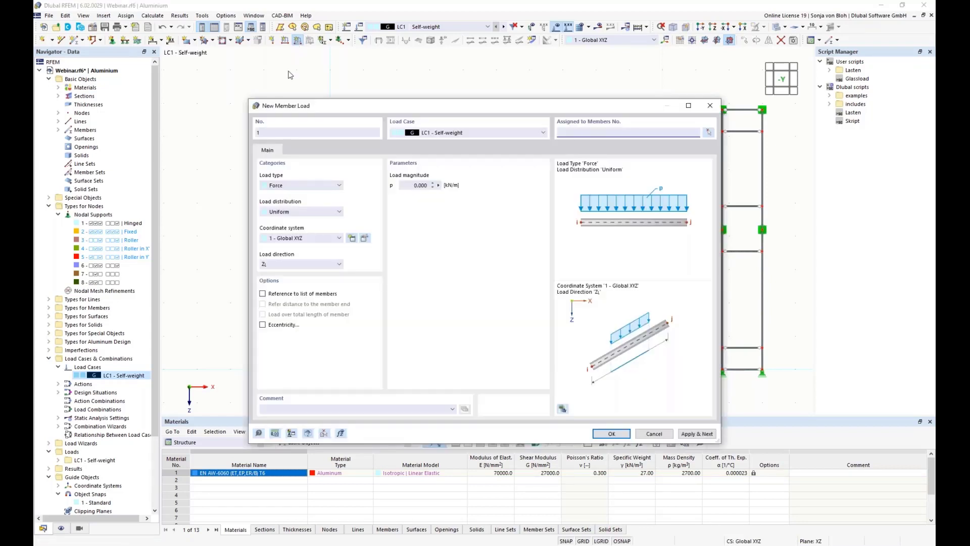
left_click(329, 212)
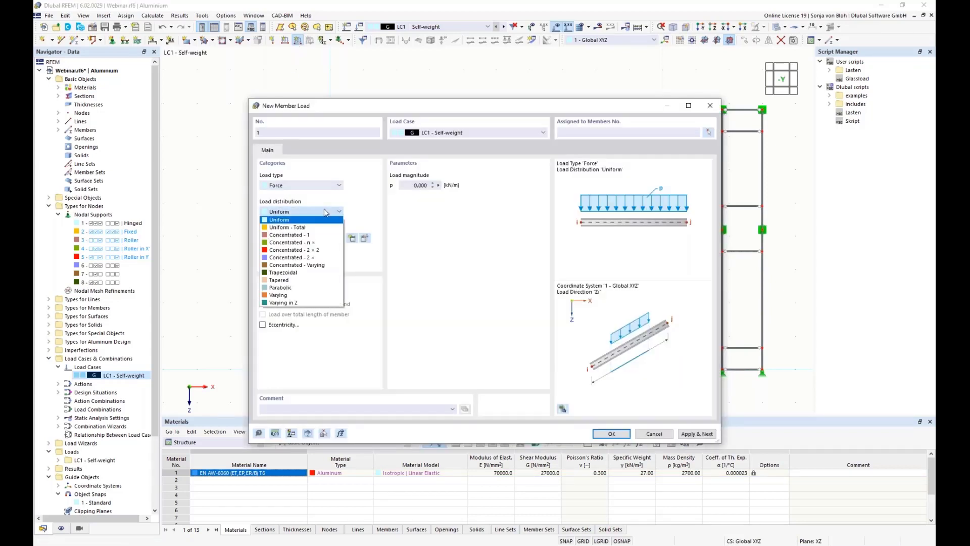
left_click(298, 258)
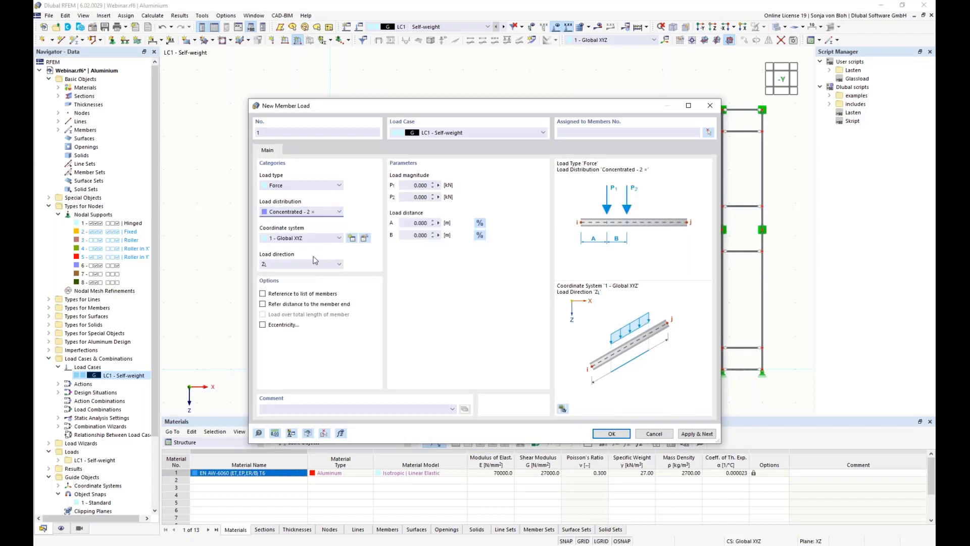
left_click(404, 185)
type("2,4")
type("*")
type("0,65")
type("*")
type("0,3")
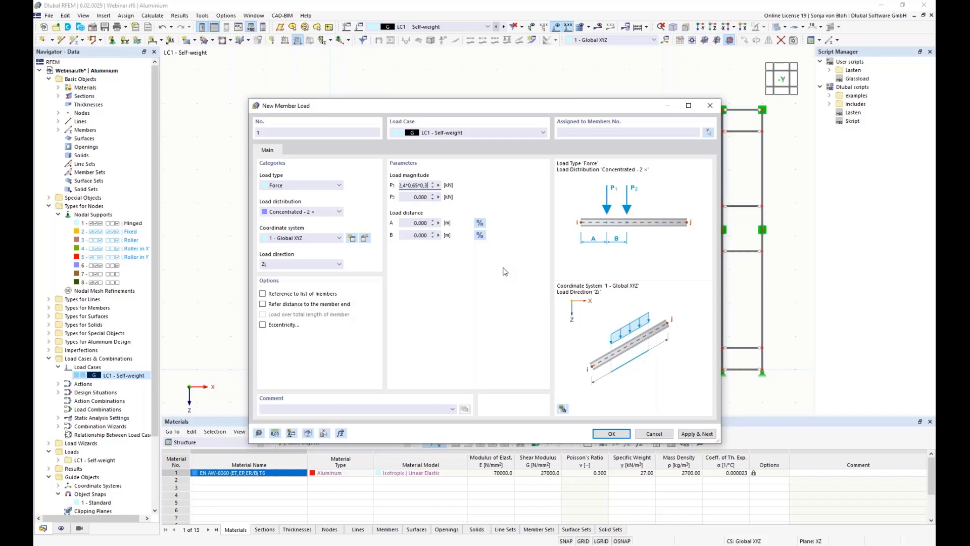
type("/")
type("2")
left_click(412, 197)
left_click_drag(407, 198, 450, 201)
type("0,234")
Set the load distances A to 0,15 m and B to 2,4-2*0,15 m.
left_click(408, 223)
type("0,15")
key("Tab")
type("2,4")
type("-2*0,15")
left_click(418, 225)
Activate the load's eccentricity, referenced to the shear center with an offset ez of 12 mm at the member start.
left_click(263, 324)
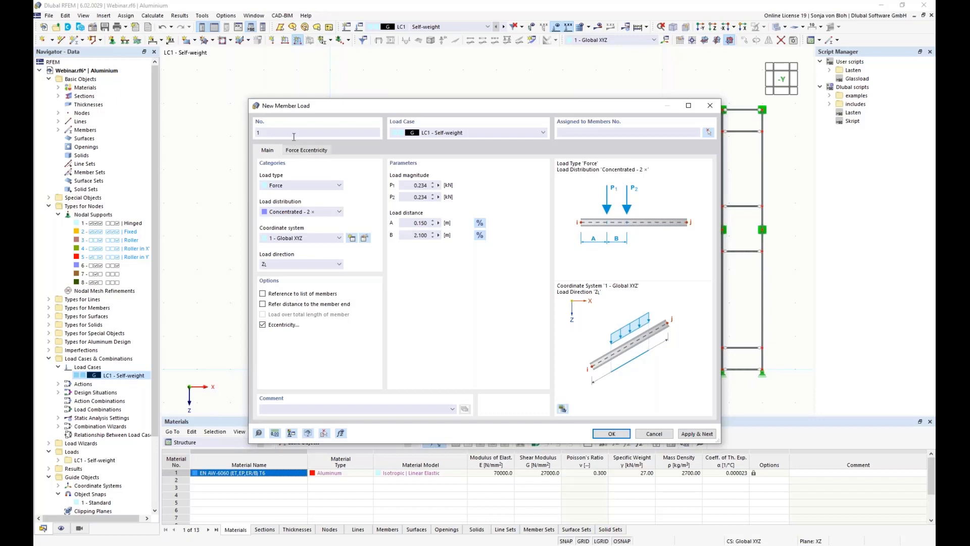
left_click(303, 150)
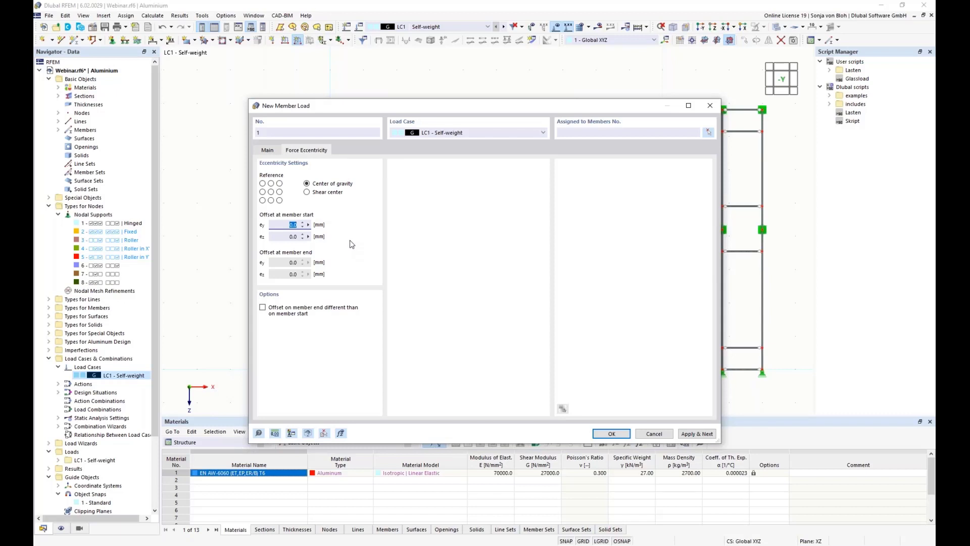
left_click(307, 192)
left_click(292, 237)
type("12")
Accept the member load and assign it to member 8, the first base beam at the origin.
left_click(608, 433)
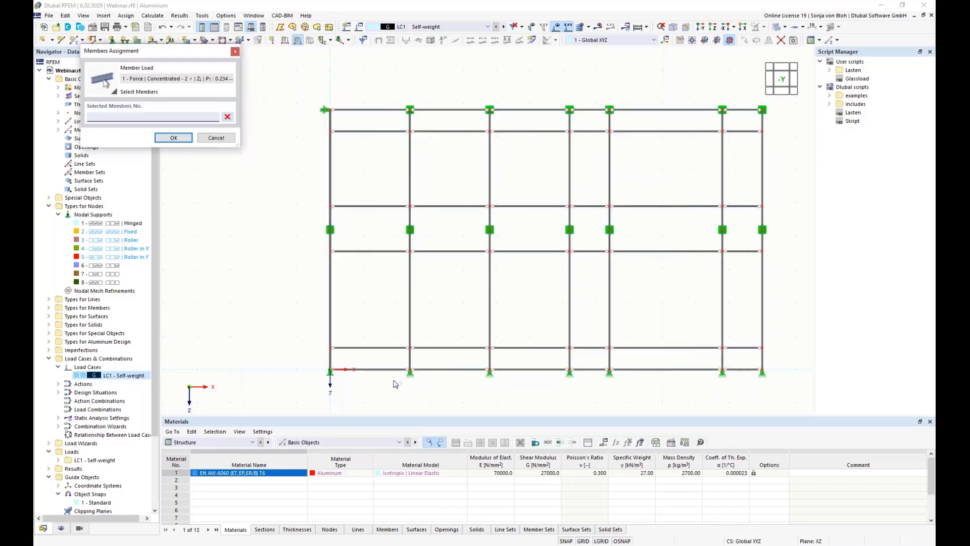
left_click(379, 373)
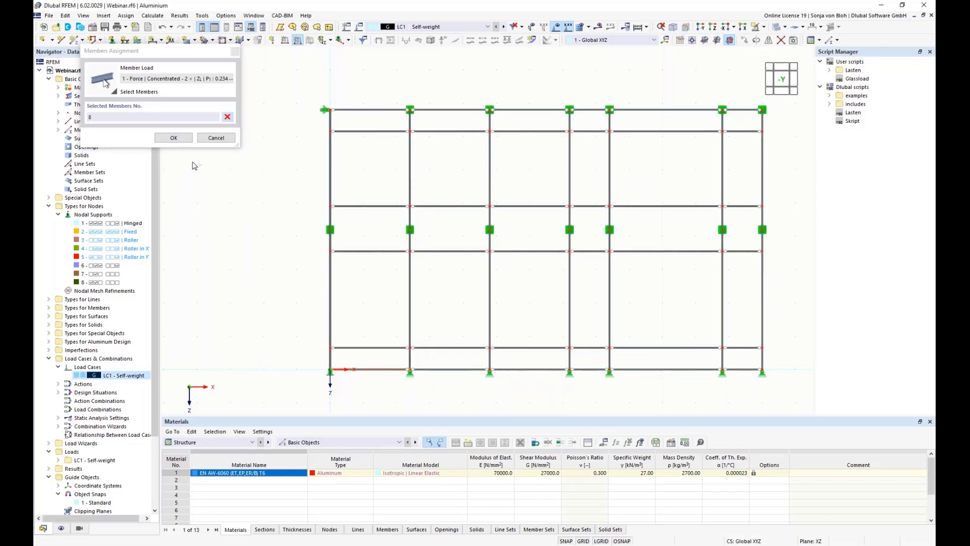
left_click(173, 137)
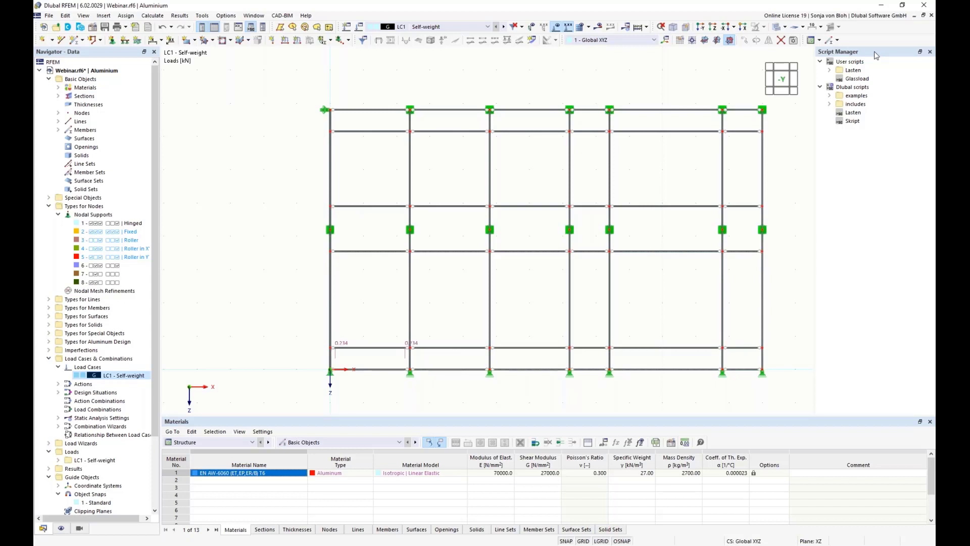
Open the Glassload user script's properties in Notepad++ and place the Glassload.png image of the script wizard beside them.
right_click(859, 62)
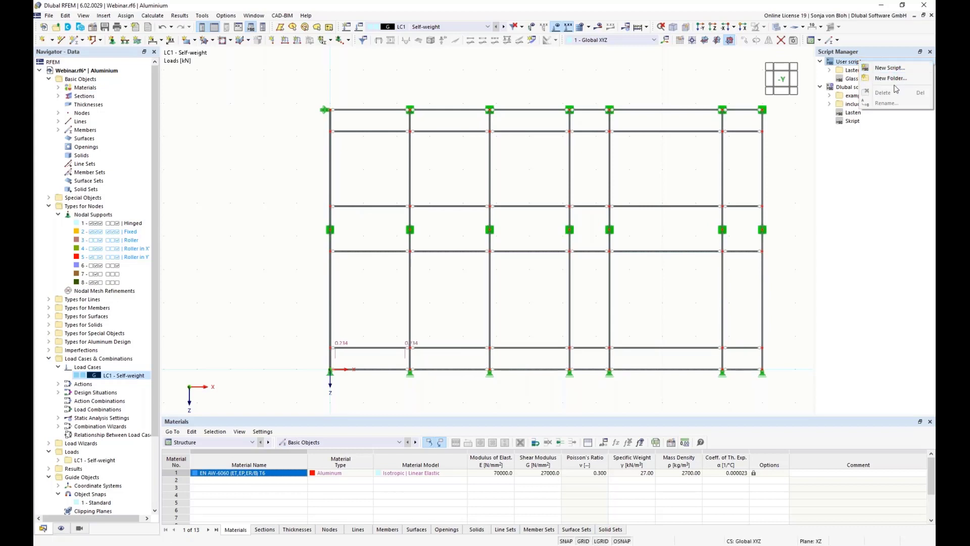
left_click(882, 211)
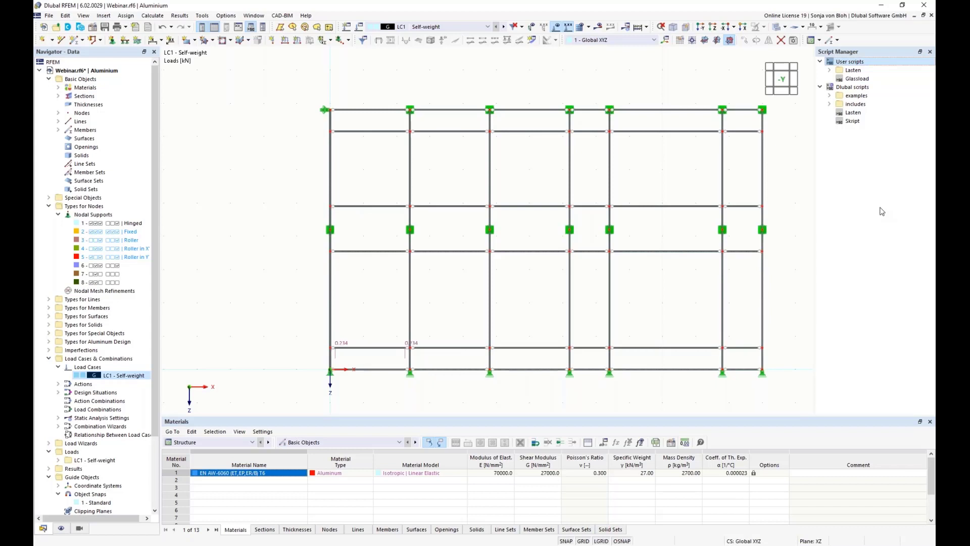
right_click(865, 79)
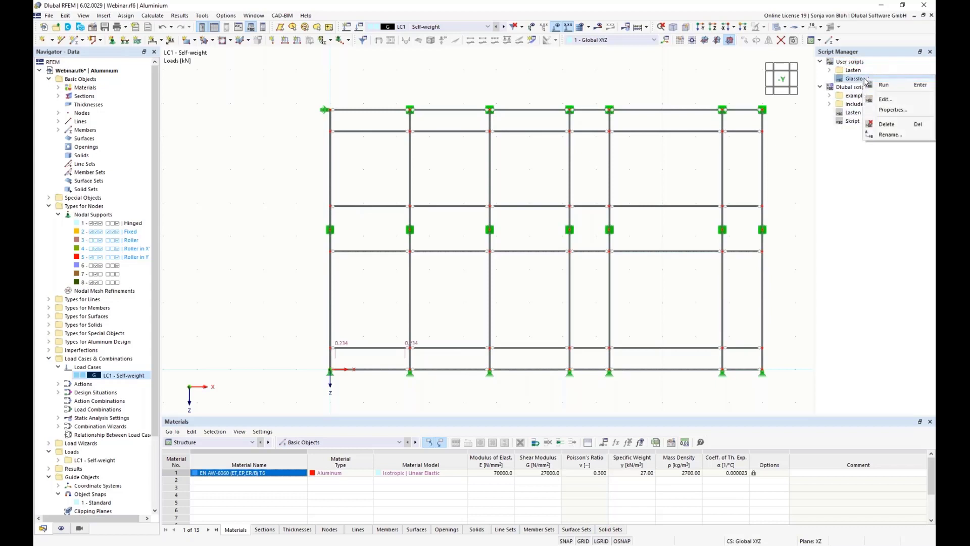
left_click(884, 111)
left_click_drag(517, 113, 767, 83)
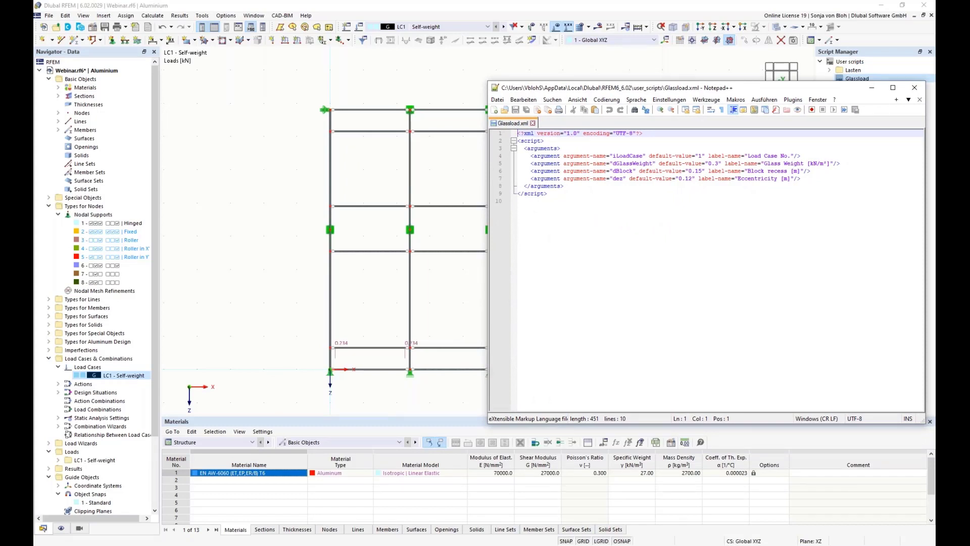
key("alt+Tab")
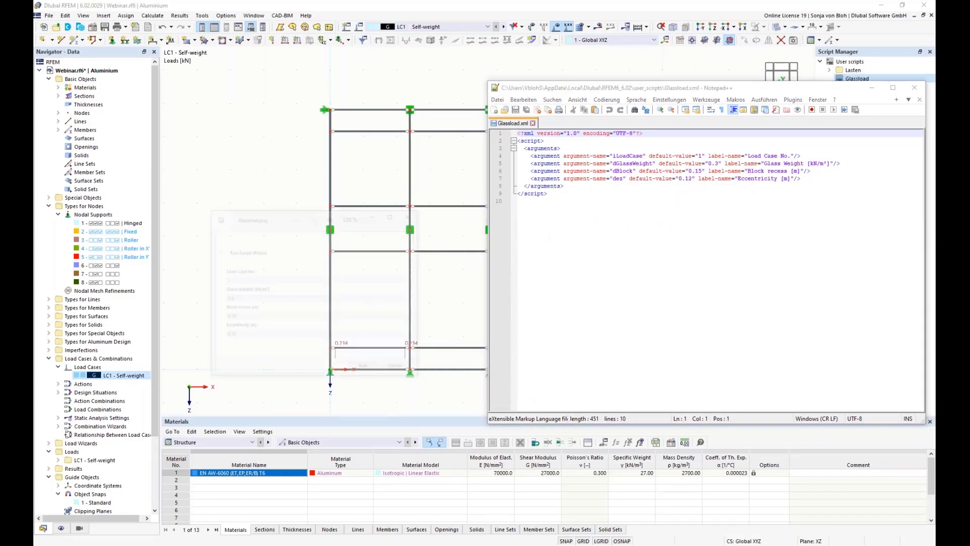
left_click_drag(298, 136, 316, 122)
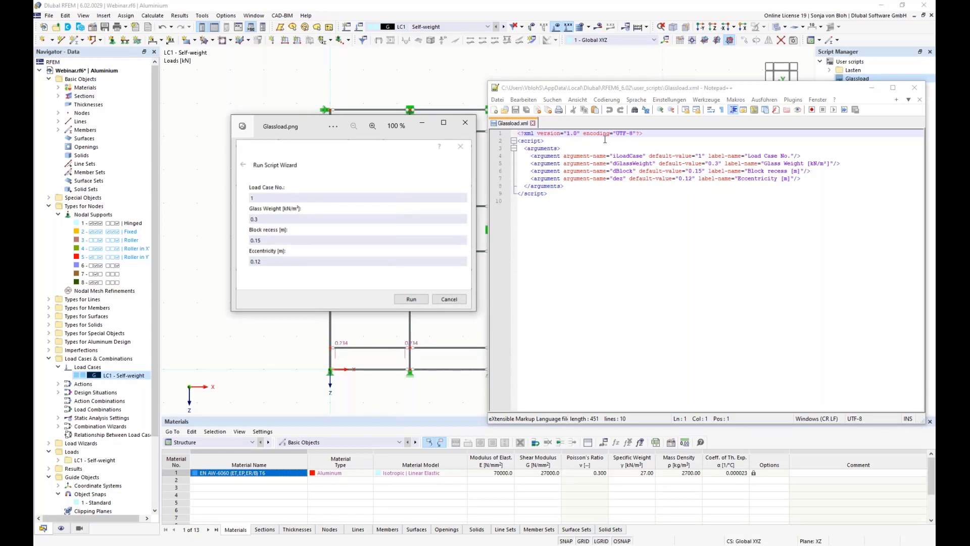
Examine the iLoadCase argument's name, default value and label in Glassload.xml against the wizard image.
left_click_drag(563, 156, 607, 155)
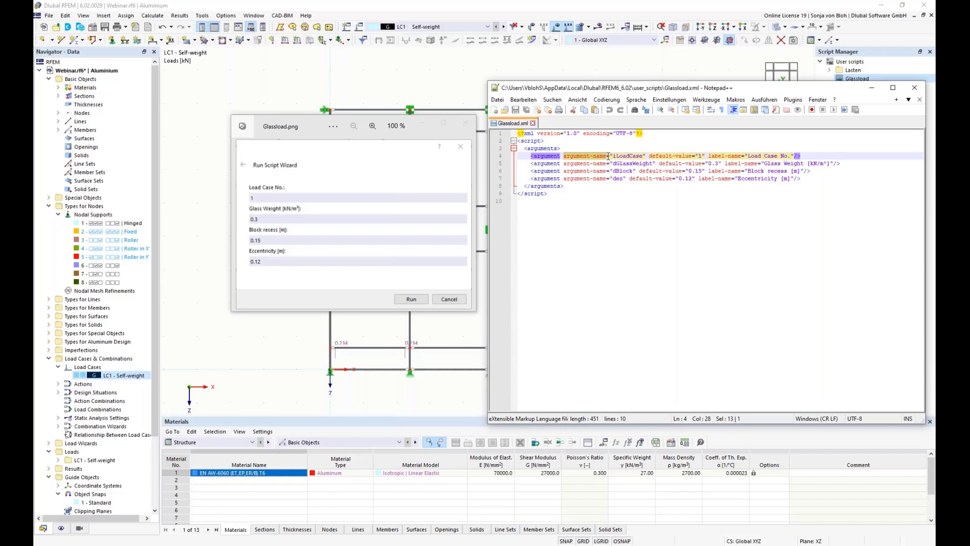
left_click_drag(649, 156, 696, 156)
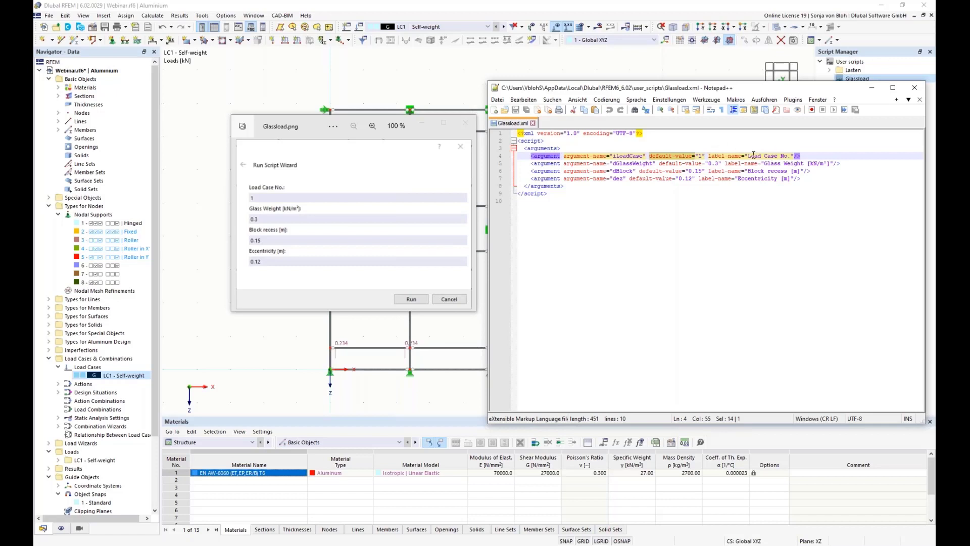
left_click_drag(749, 156, 792, 157)
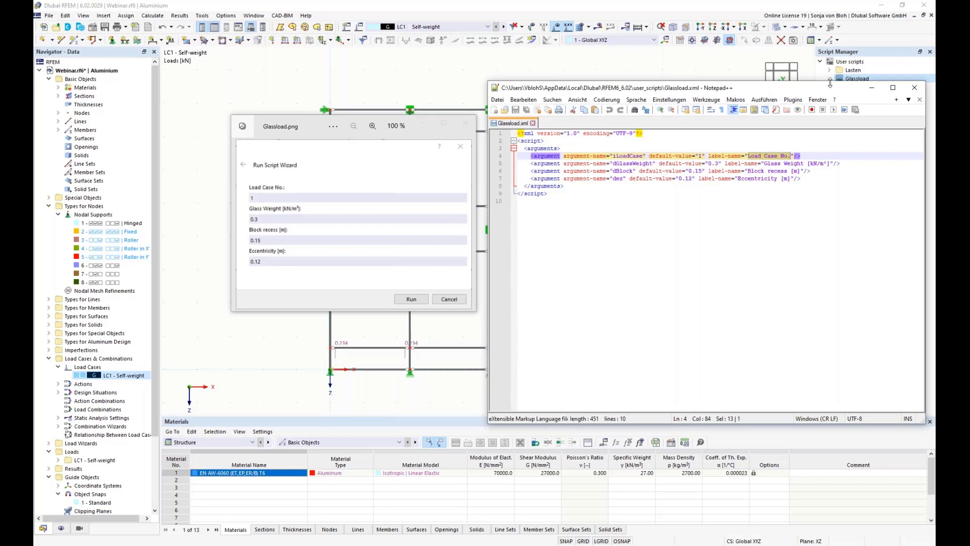
left_click_drag(841, 91, 642, 82)
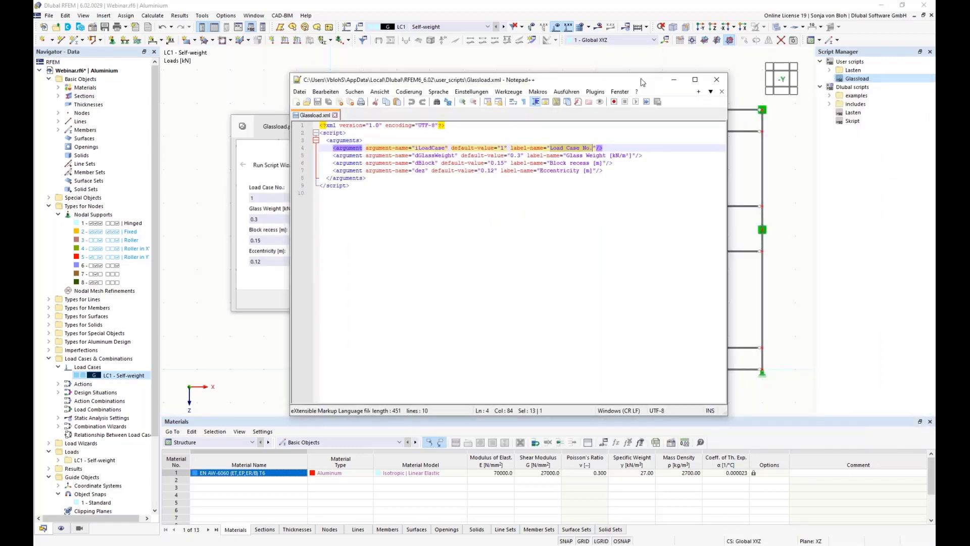
Open the code of the Glassload user script for editing and place it beside the facade model.
right_click(851, 80)
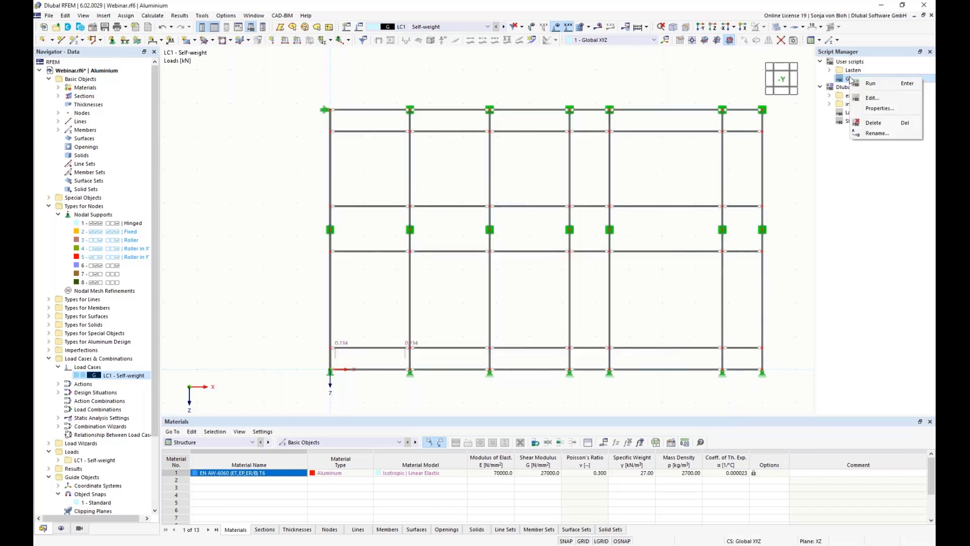
left_click(873, 98)
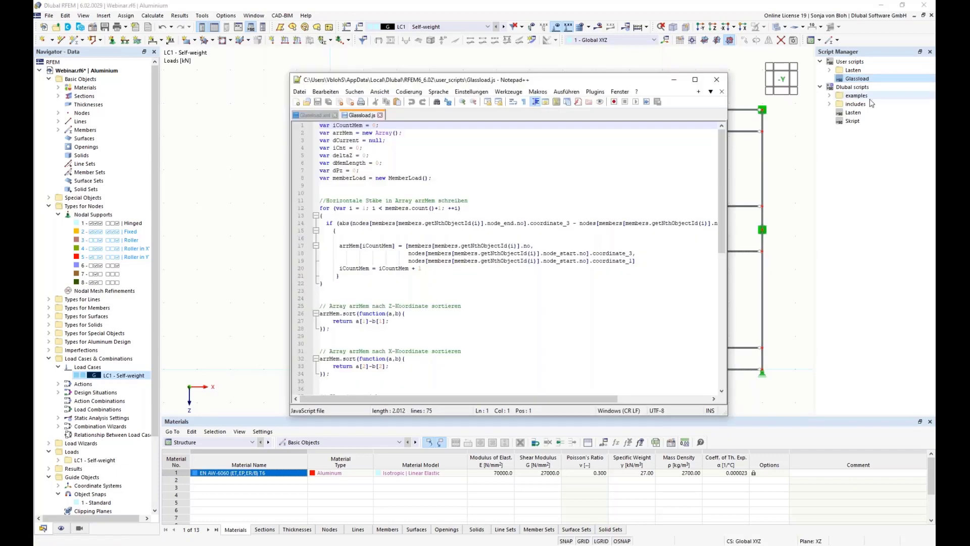
scroll(512, 233, "down", 1)
scroll(512, 233, "down", 2)
scroll(505, 230, "up", 1)
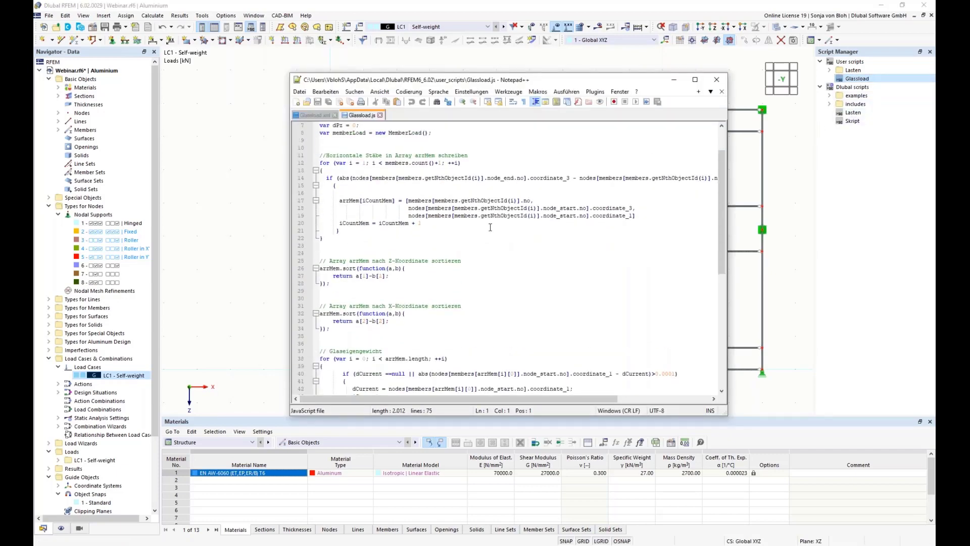
left_click_drag(457, 84, 641, 83)
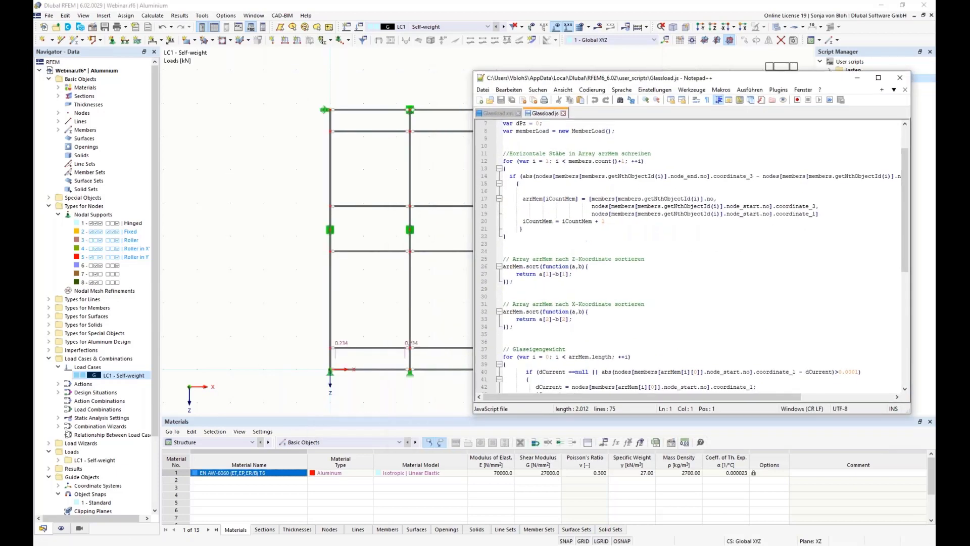
Examine the script sections that collect horizontal members, sort them by Z and X coordinate, and generate the glass self-weight loads.
left_click(507, 162)
left_click_drag(508, 165, 541, 237)
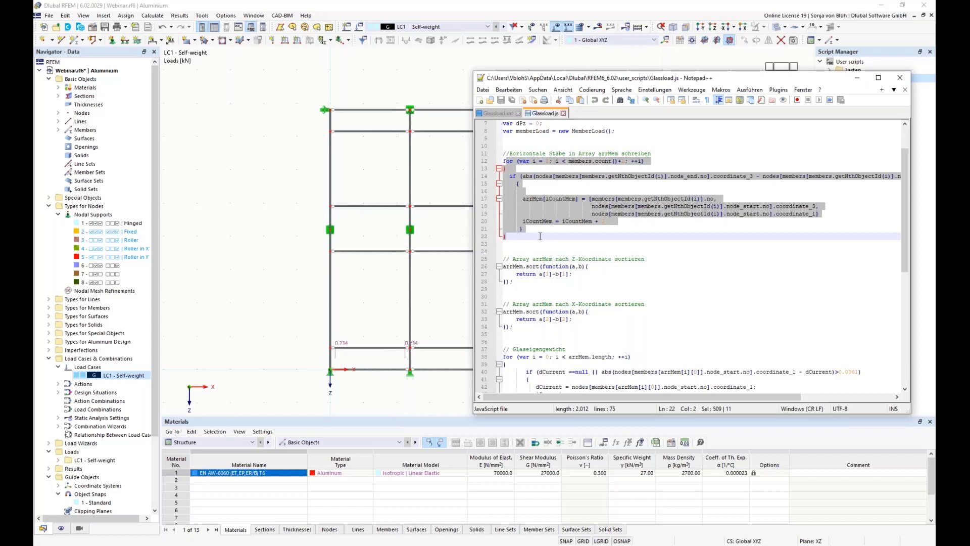
left_click_drag(503, 259, 513, 282)
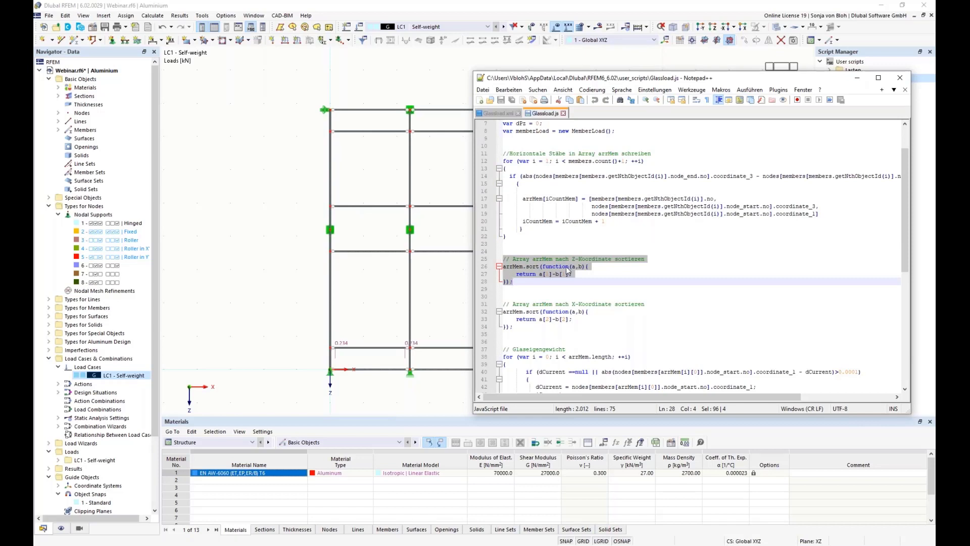
left_click_drag(504, 304, 527, 332)
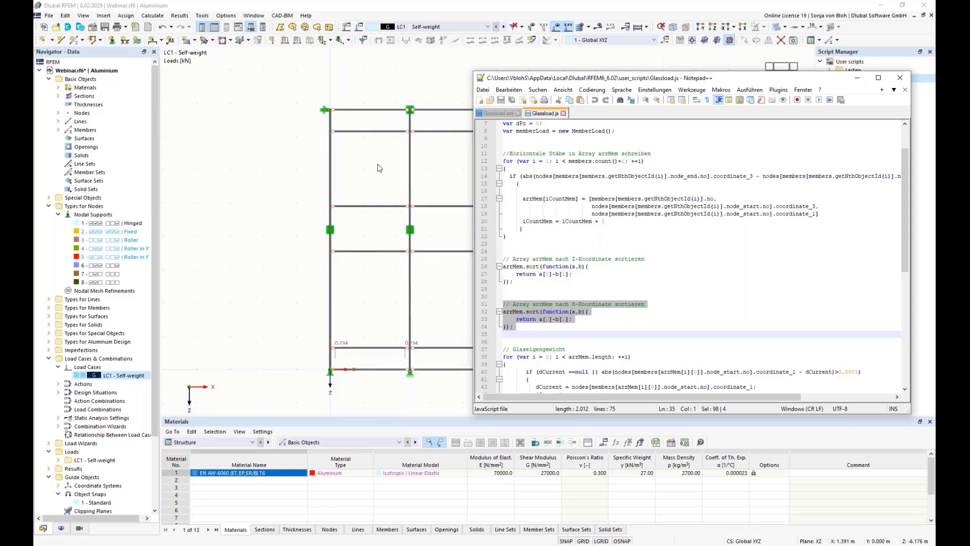
scroll(579, 234, "down", 7)
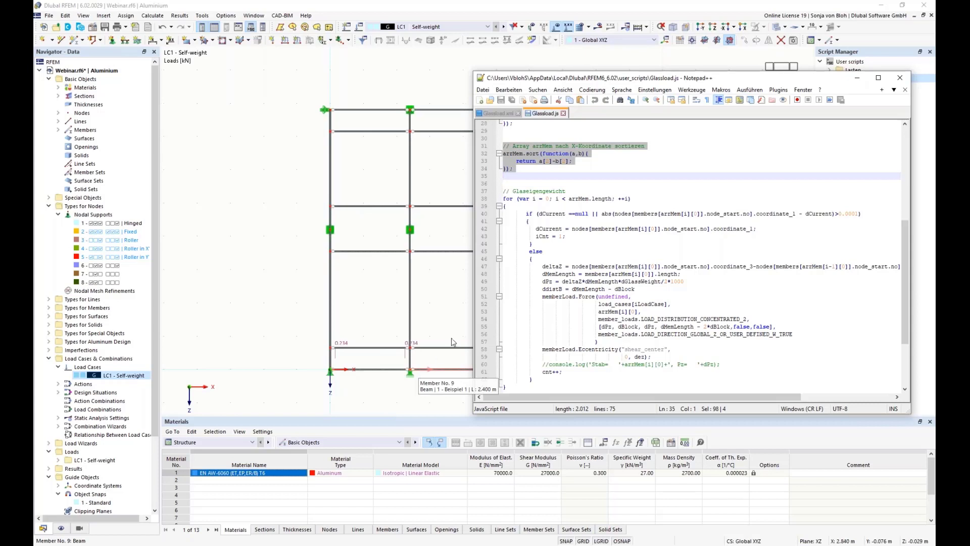
Close the script code and run the Glassload script for load case 1 with glass weight 0.3 kN/m², block recess 0.15 m and eccentricity 0.12 m.
left_click(900, 78)
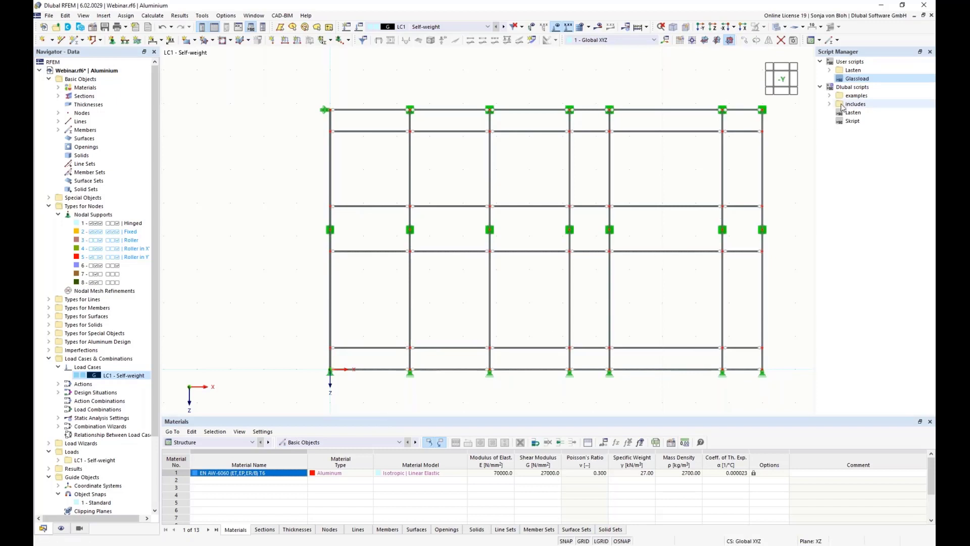
double_click(855, 79)
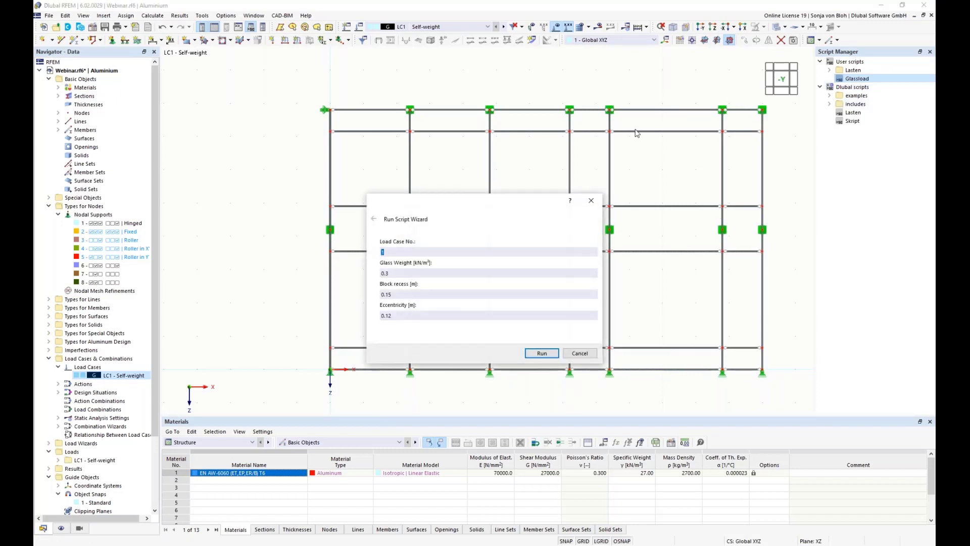
left_click_drag(440, 199, 553, 151)
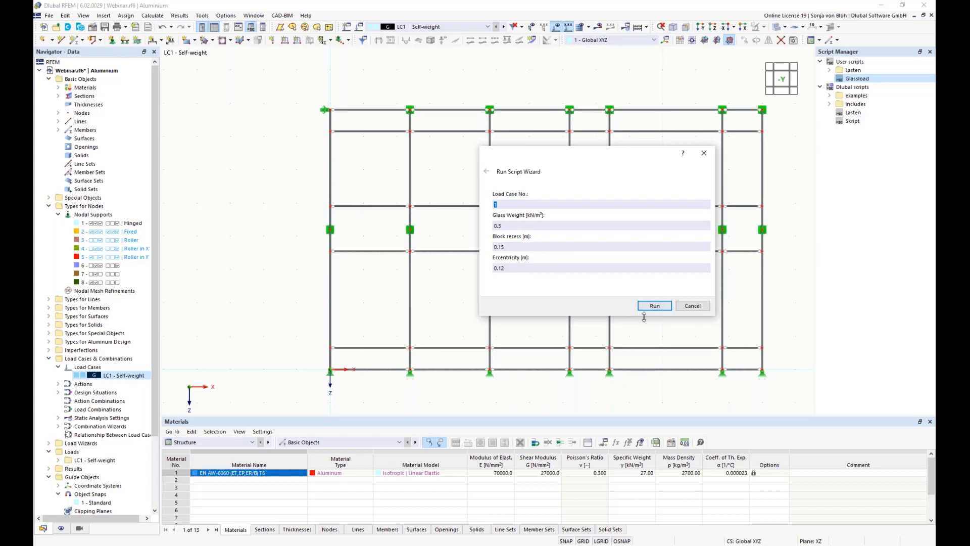
left_click(655, 307)
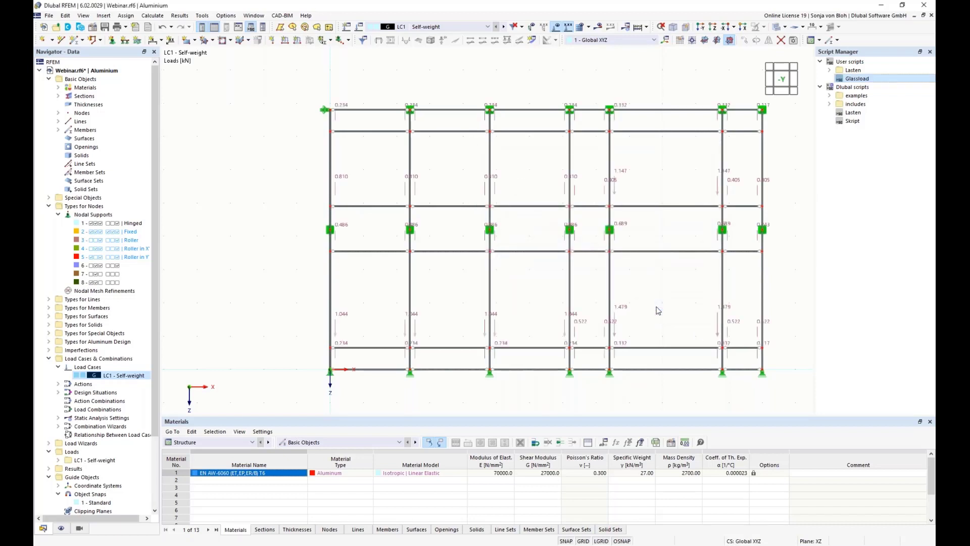
Examine the main parameters and force eccentricity of the generated member load on the leftmost lower transom without changing them.
middle_click_drag(555, 350, 501, 335)
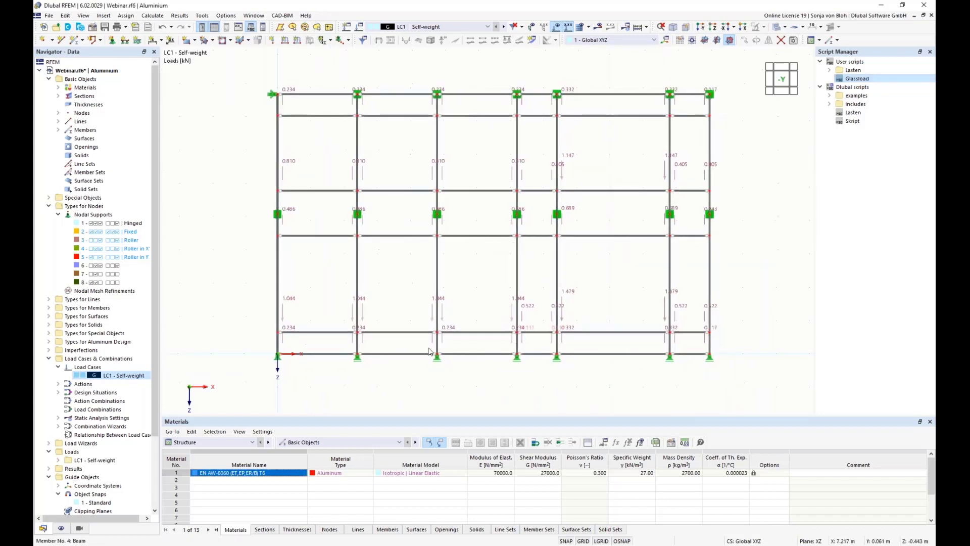
double_click(291, 329)
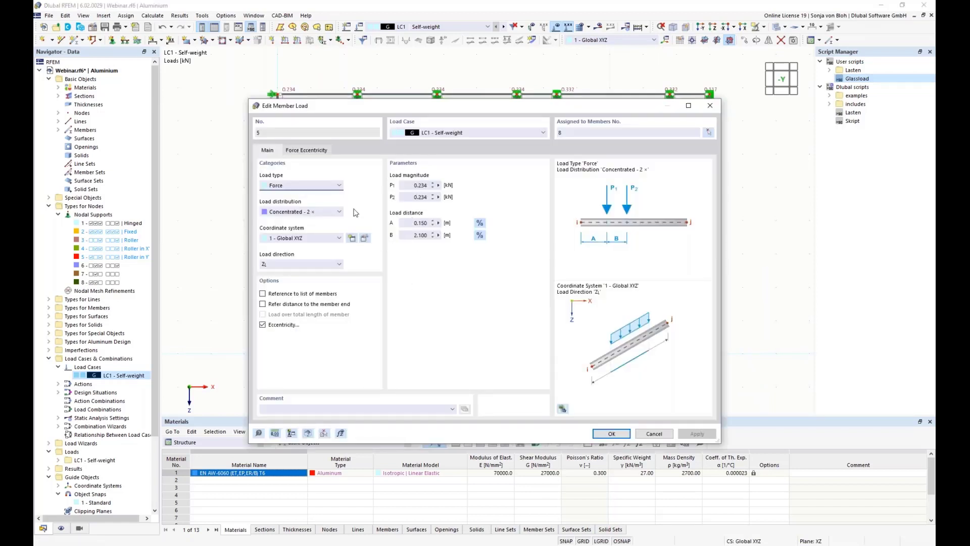
left_click(304, 151)
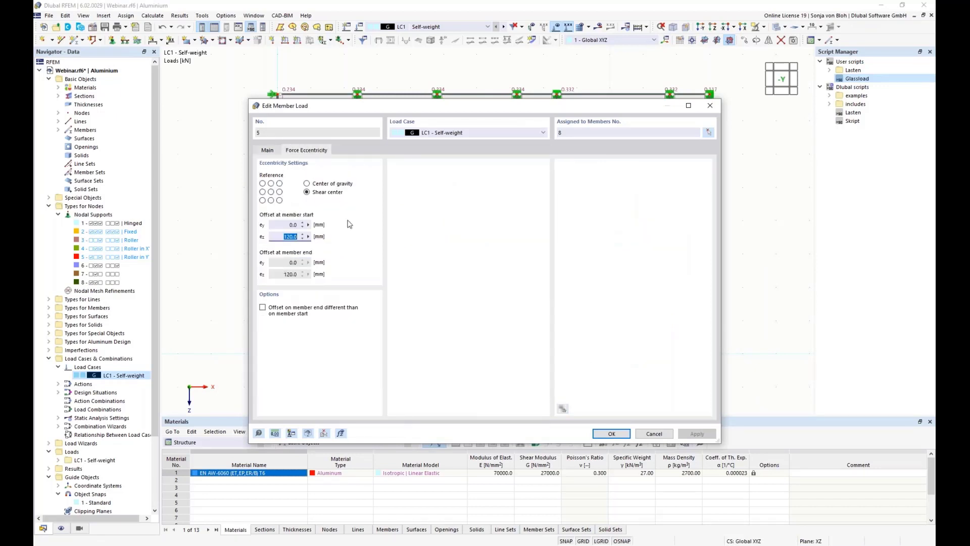
left_click(663, 434)
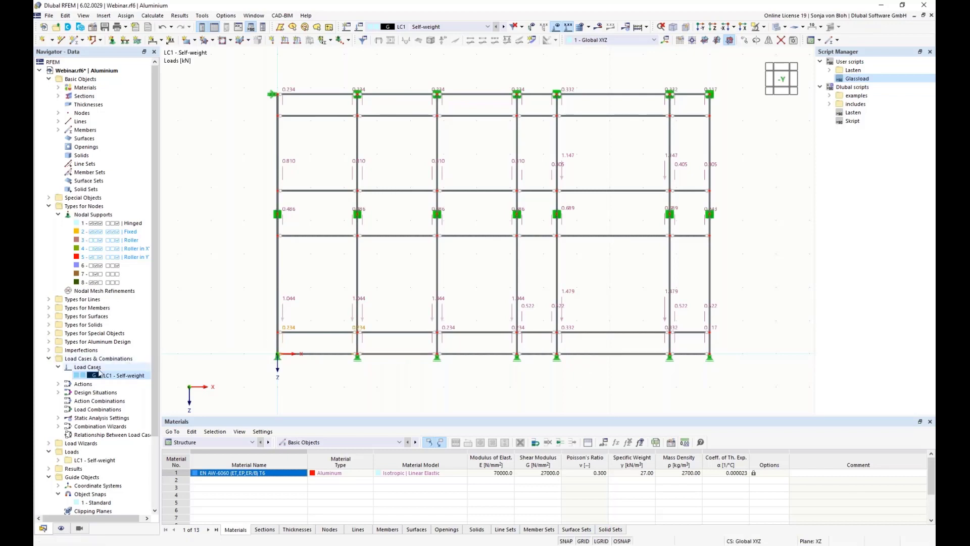
Create load case LC2 named "Transom loads in direction of fall" with action category Imposed loads - category B: office areas.
right_click(80, 367)
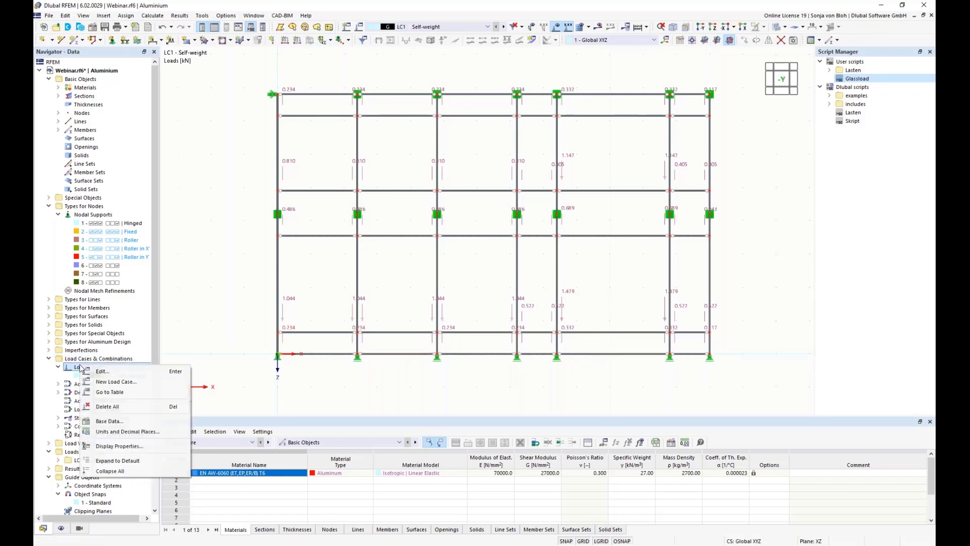
left_click(108, 381)
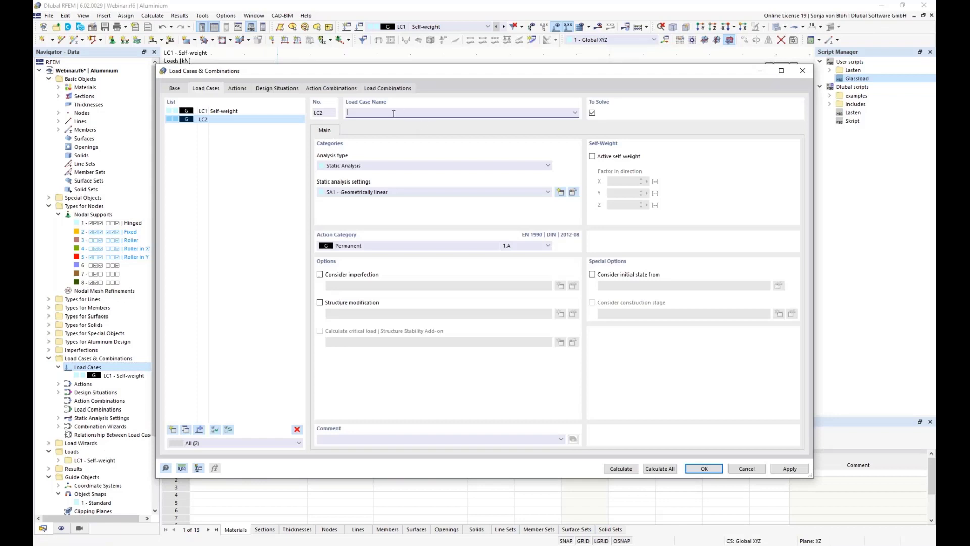
type("Transom loads in direction of fall")
left_click(466, 246)
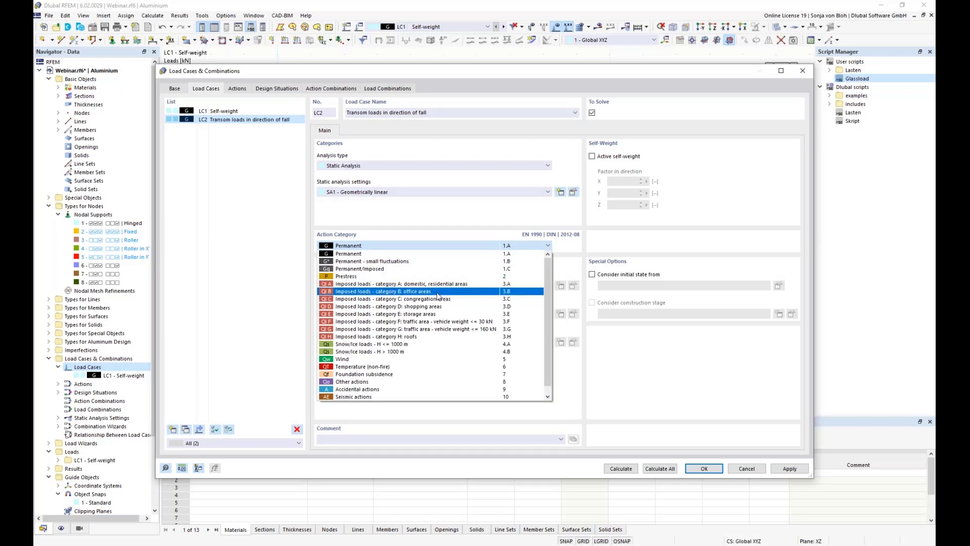
left_click(437, 292)
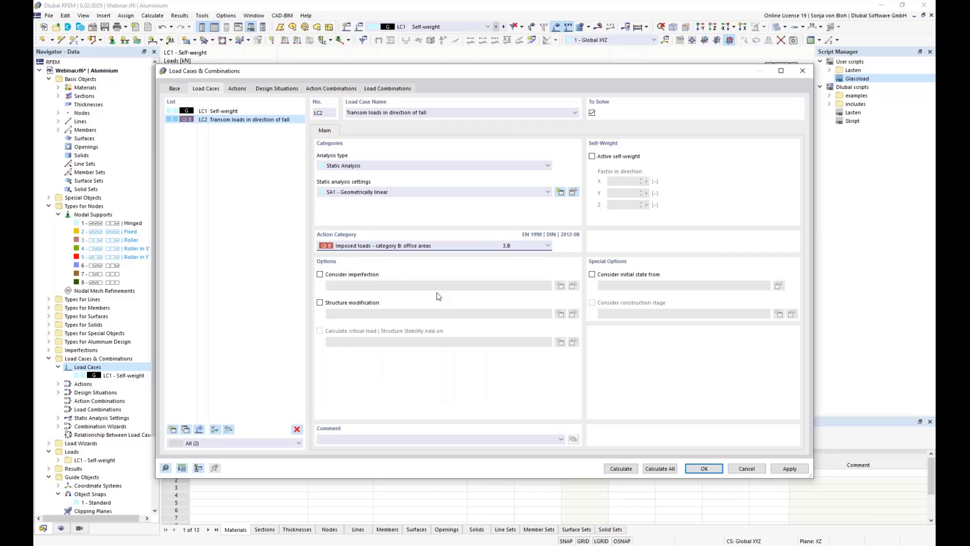
left_click(707, 469)
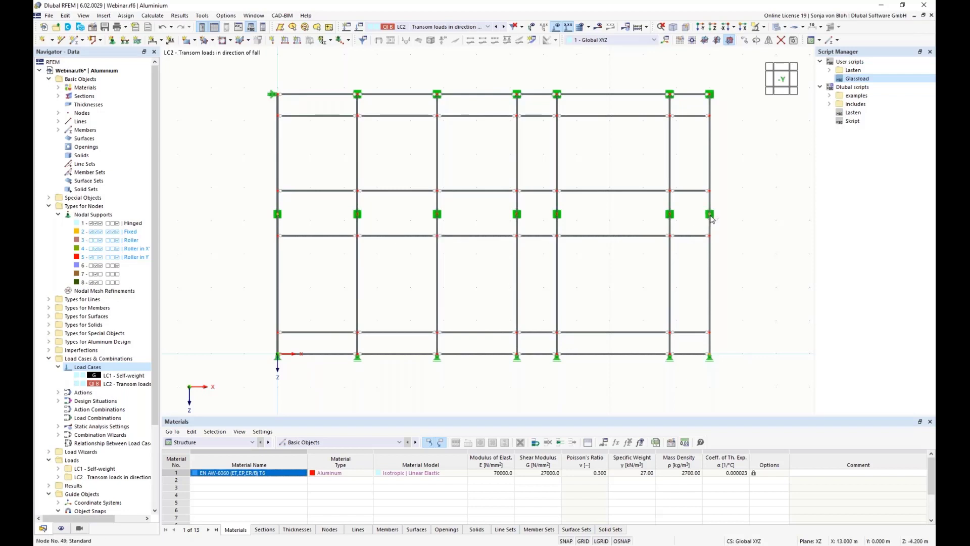
Copy the base and mid-height support nodes of the two outer mullions once with a Z displacement of -1 m.
left_click(744, 40)
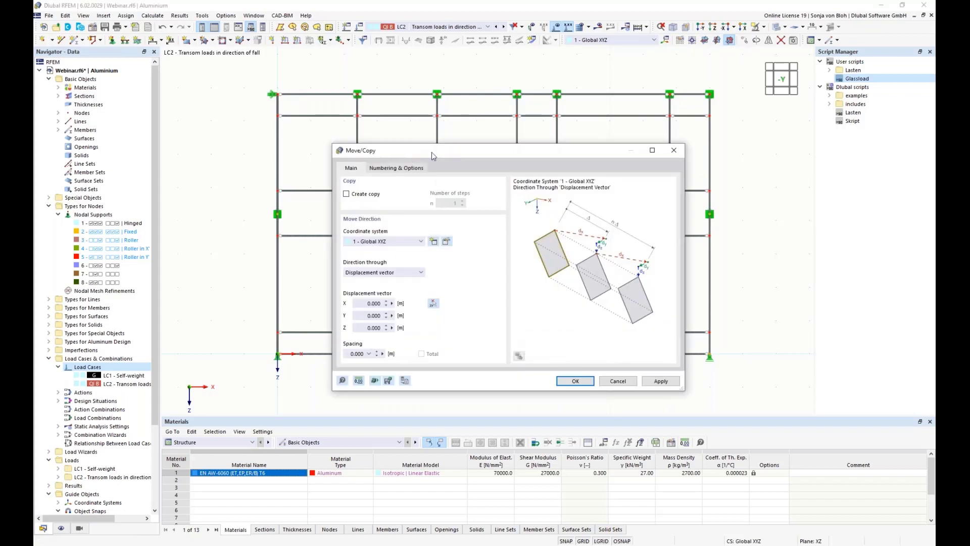
left_click_drag(429, 152, 556, 113)
left_click(480, 156)
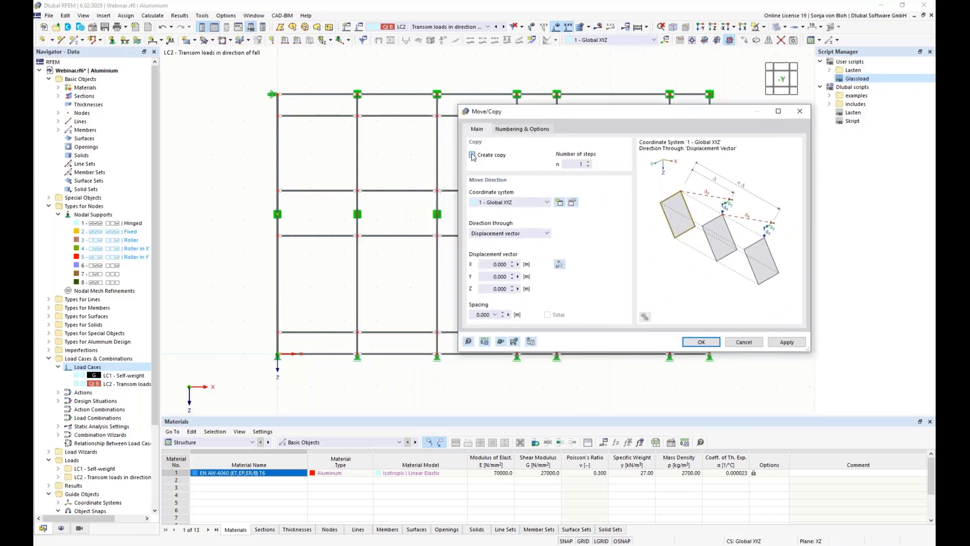
double_click(490, 289)
type("-1")
left_click(494, 277)
left_click(702, 343)
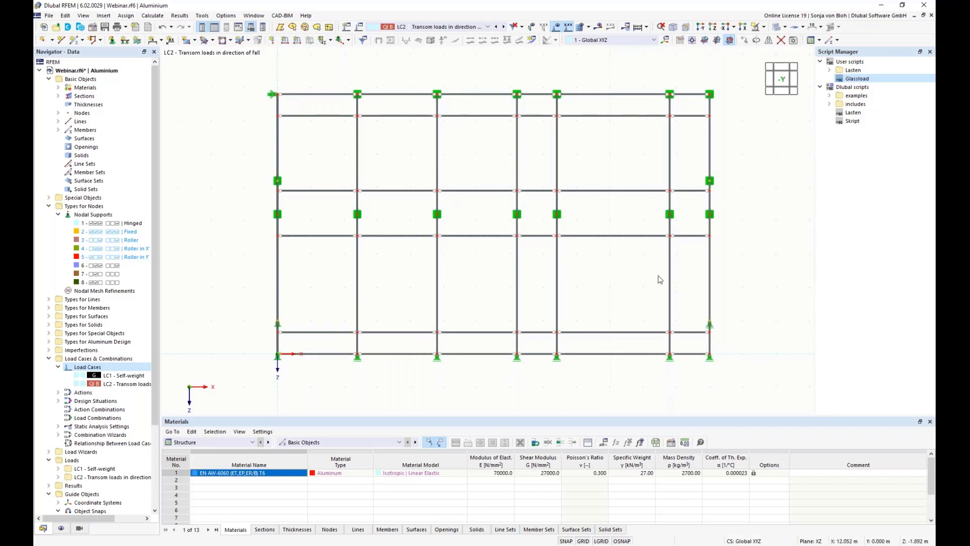
Remove the nodal supports from the four copied nodes on the outer mullions.
right_click(279, 183)
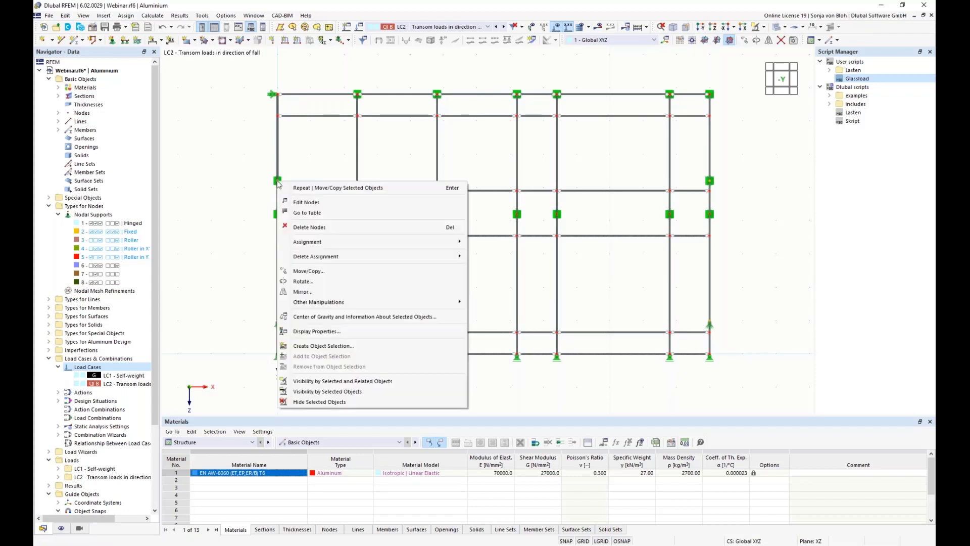
left_click(312, 202)
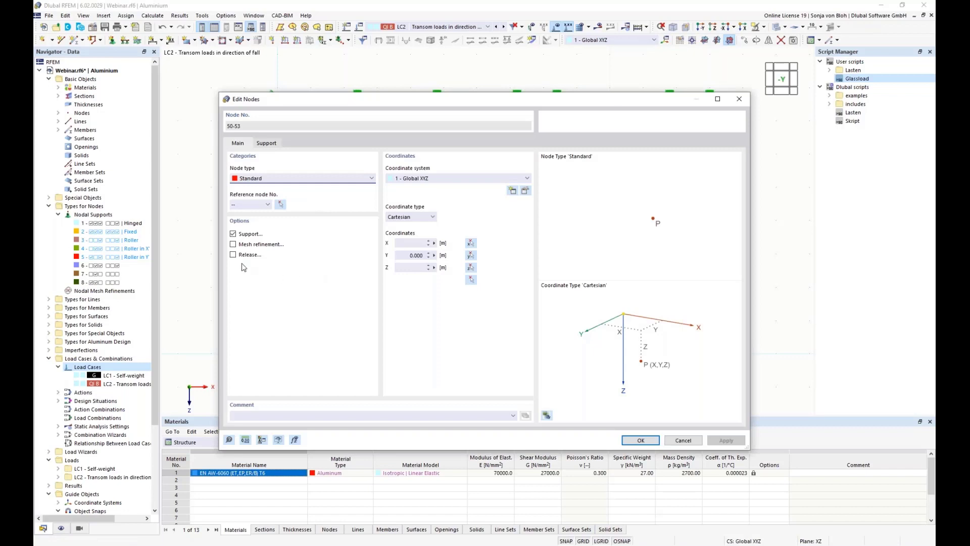
left_click(233, 234)
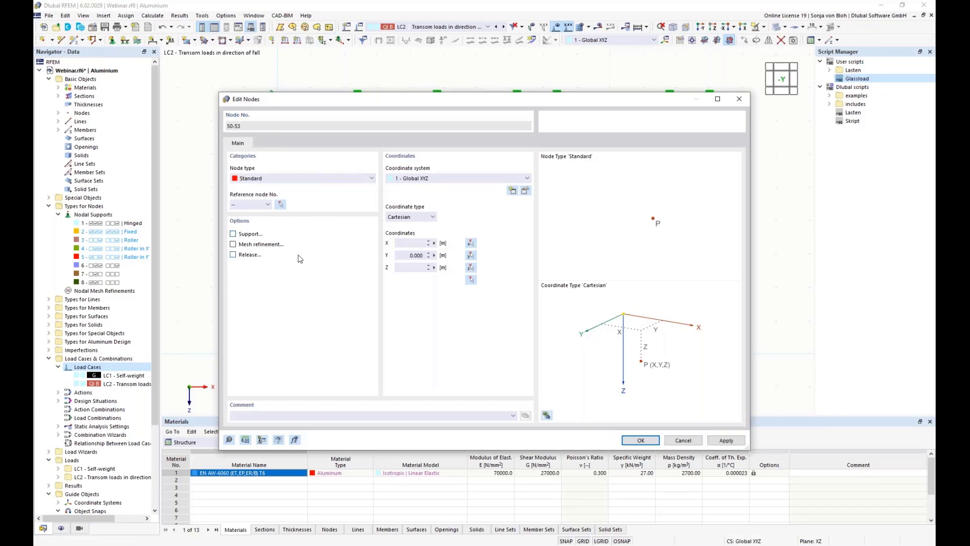
left_click(640, 441)
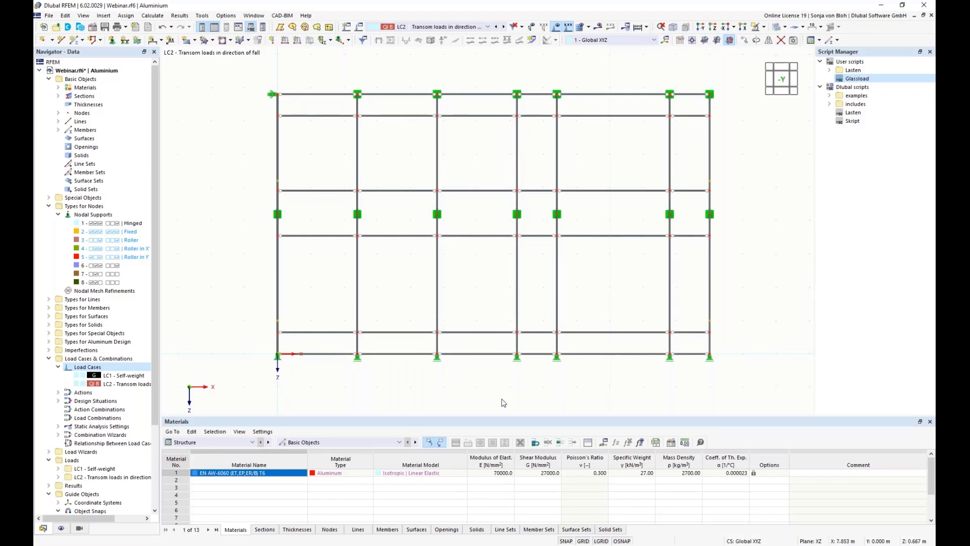
Start a Member Loads from Free Line Load wizard for LC2 with the load direction Global in Y on true length.
scroll(36, 357, "down", 3)
scroll(37, 357, "down", 1)
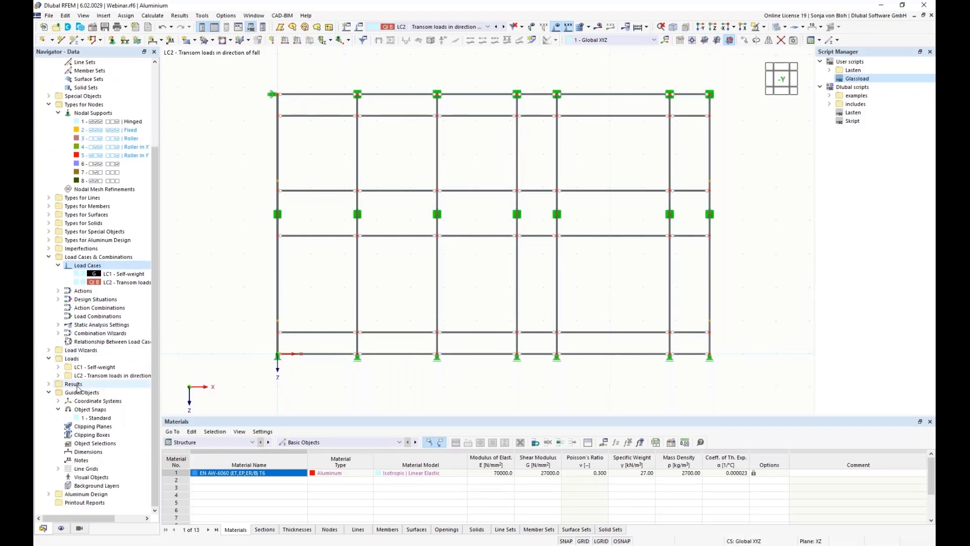
left_click(49, 351)
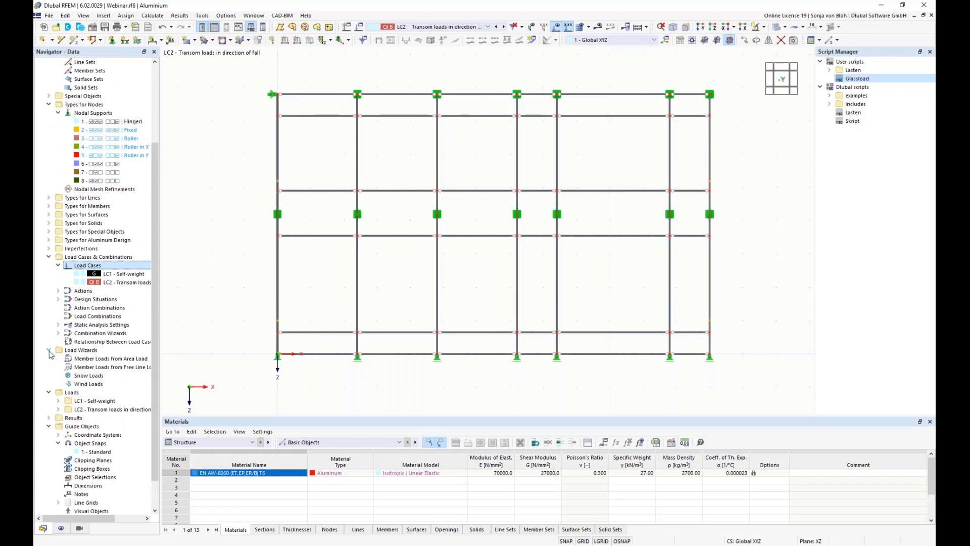
double_click(113, 373)
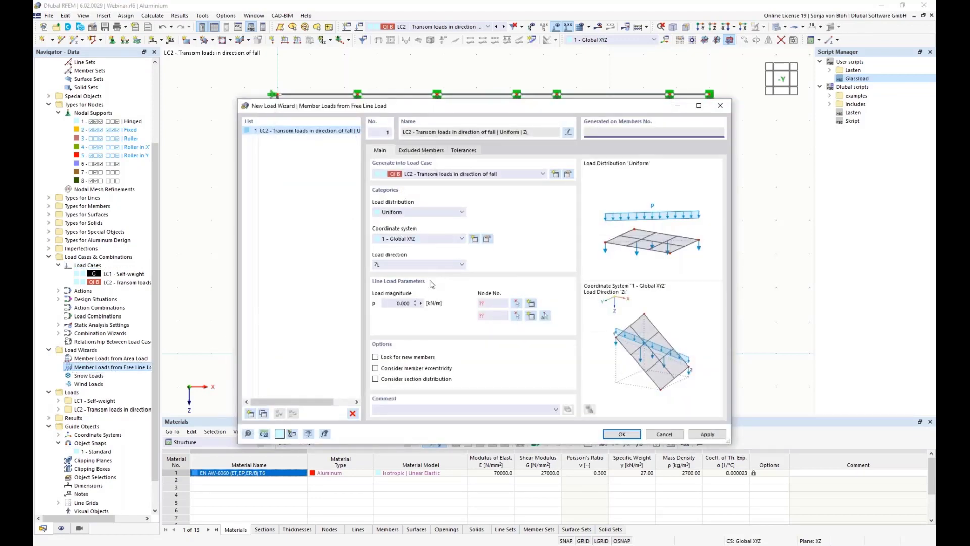
left_click(458, 265)
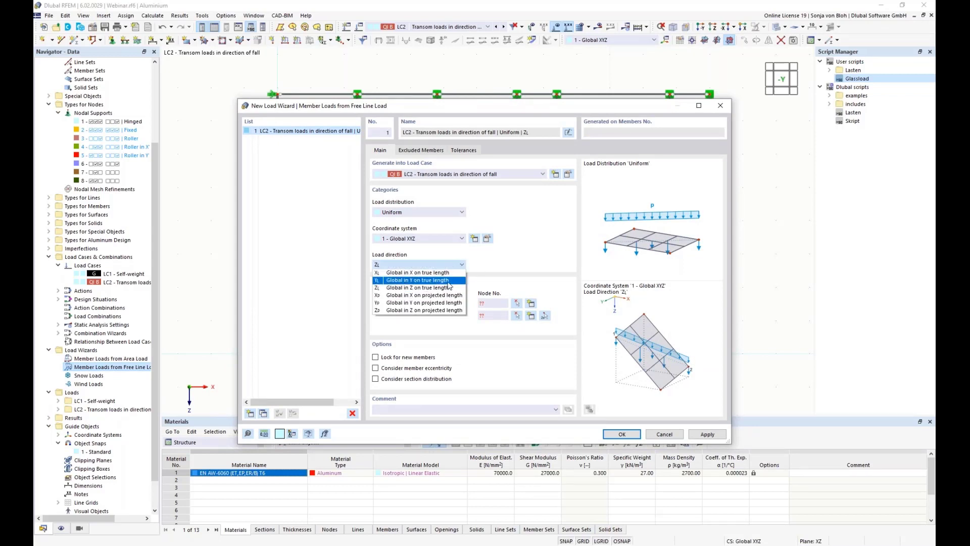
left_click(445, 281)
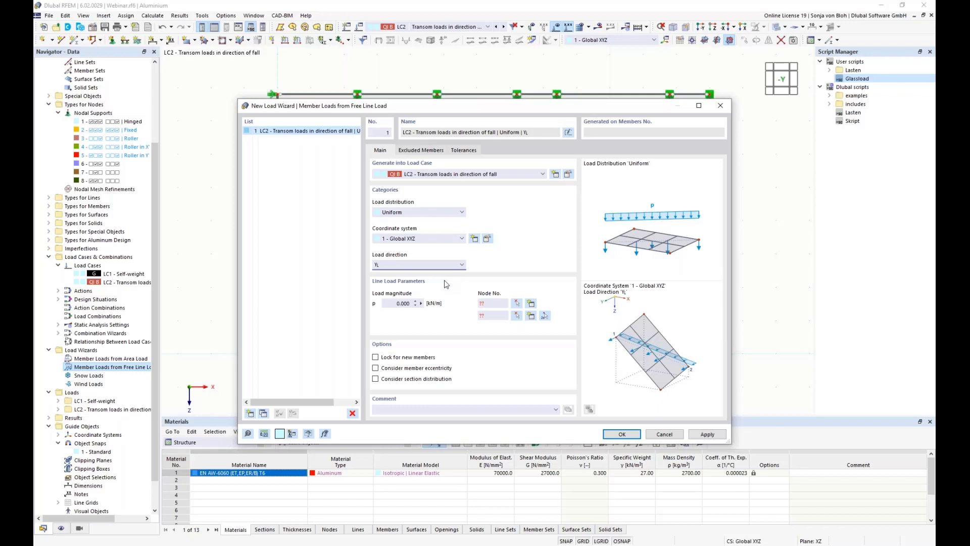
Set the line load magnitude to 1 kN/m and define its load line between the lower copied nodes 50 and 51.
left_click(397, 303)
type("1")
left_click(545, 315)
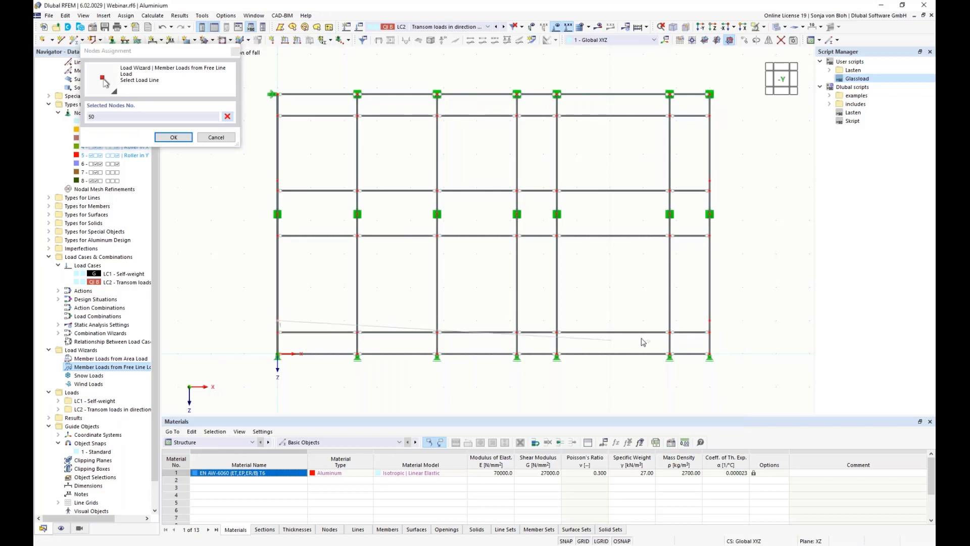
left_click(710, 320)
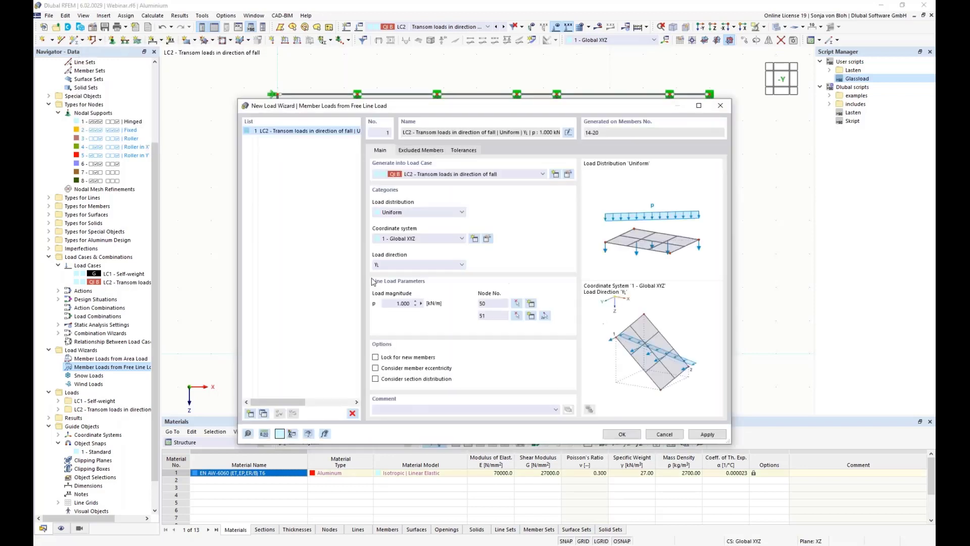
Duplicate the free line load, define the copy's load line between the upper copied nodes 52 and 53, and generate both loads.
left_click_drag(390, 107, 648, 115)
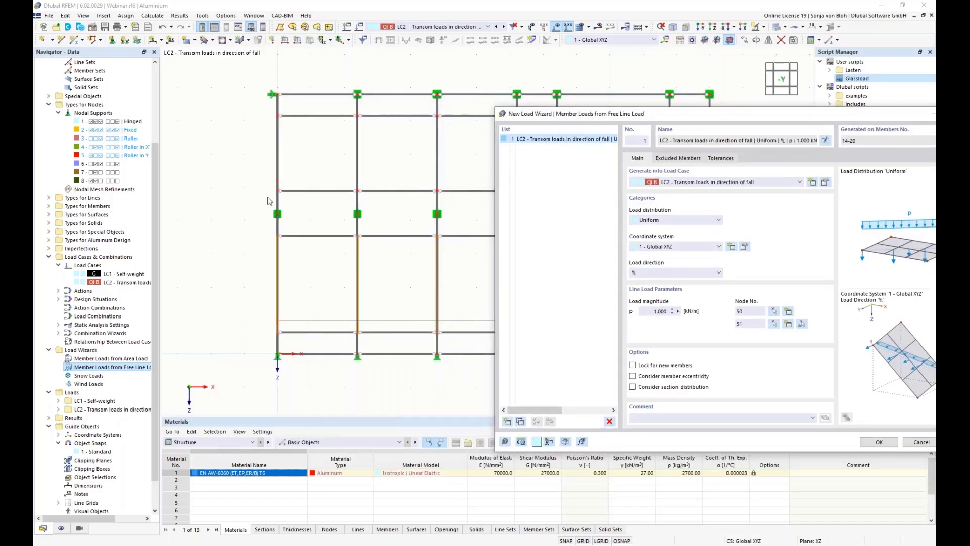
left_click_drag(570, 119, 449, 99)
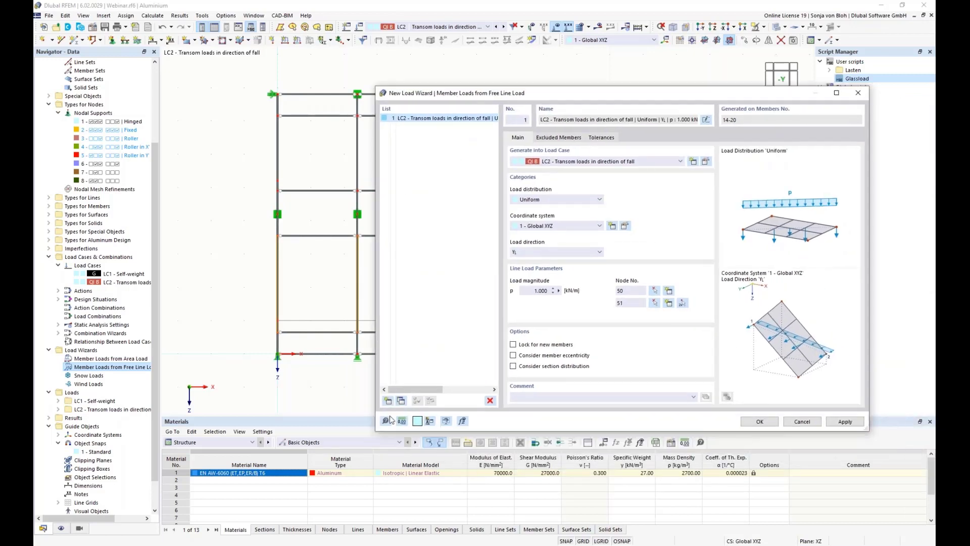
left_click(401, 401)
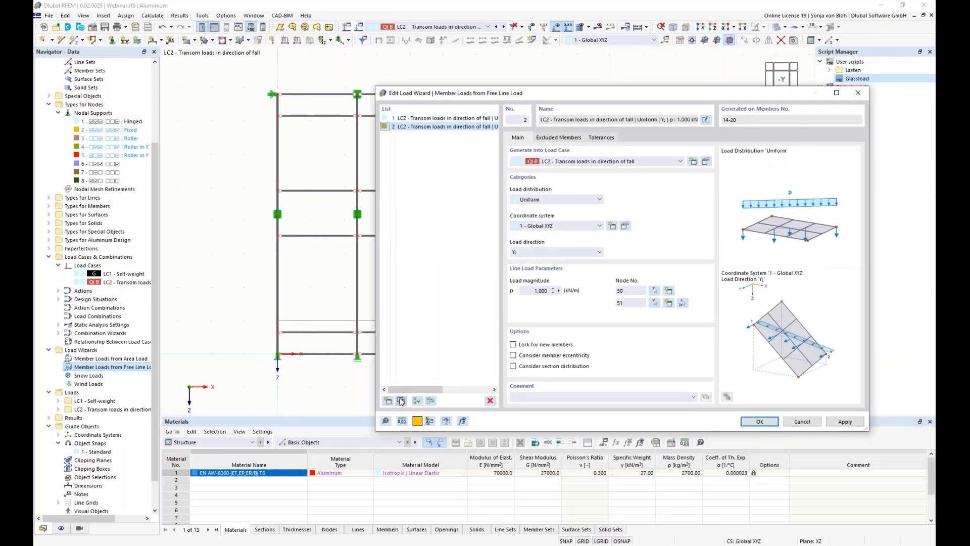
left_click(684, 303)
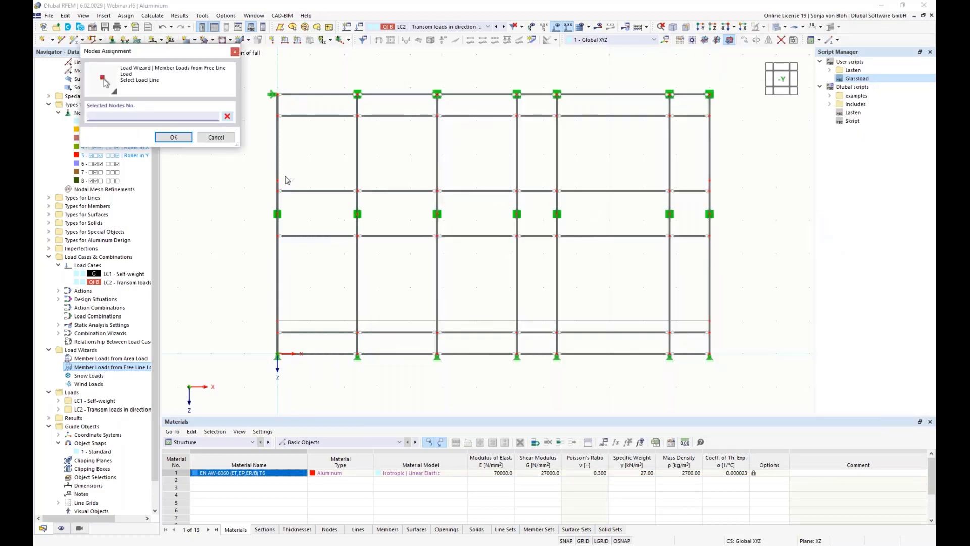
left_click(278, 180)
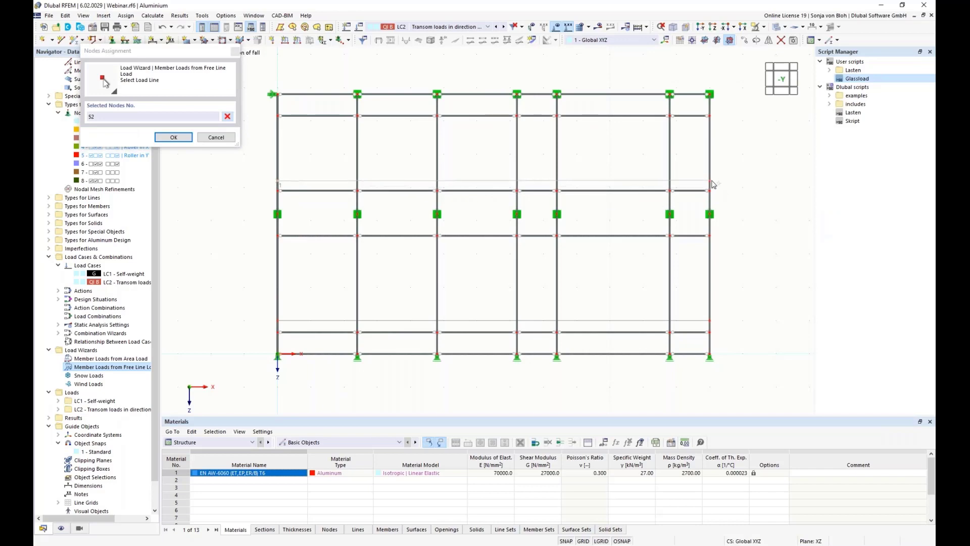
left_click(709, 180)
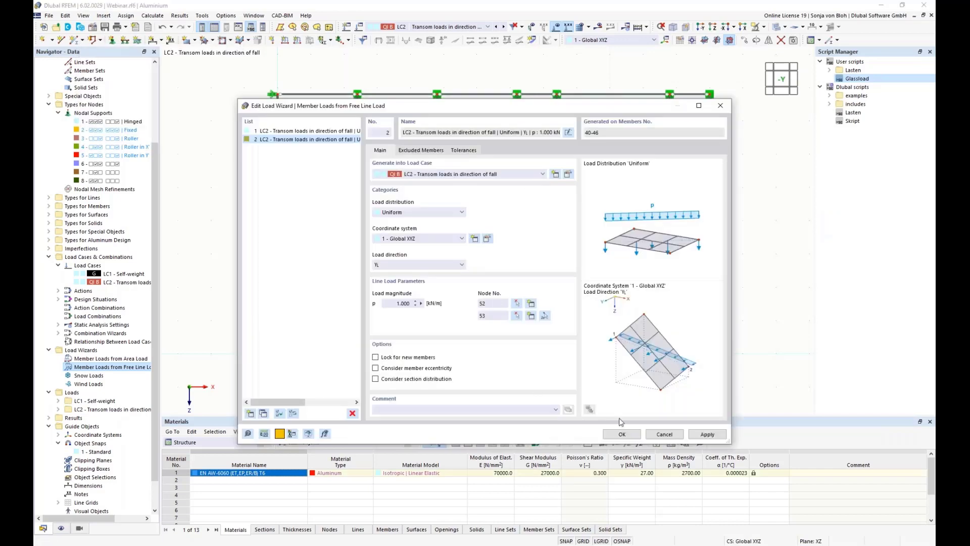
left_click(622, 434)
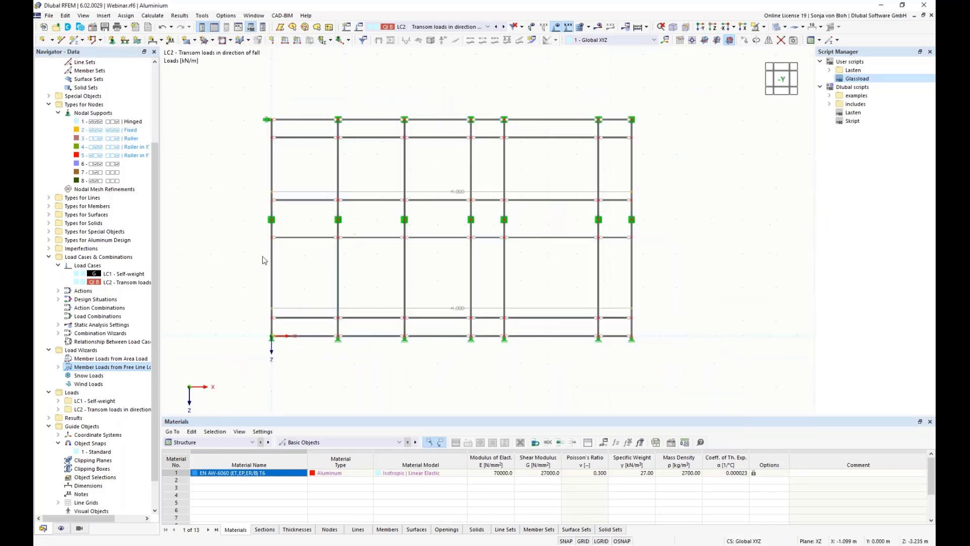
middle_click_drag(271, 280, 305, 306, "ctrl")
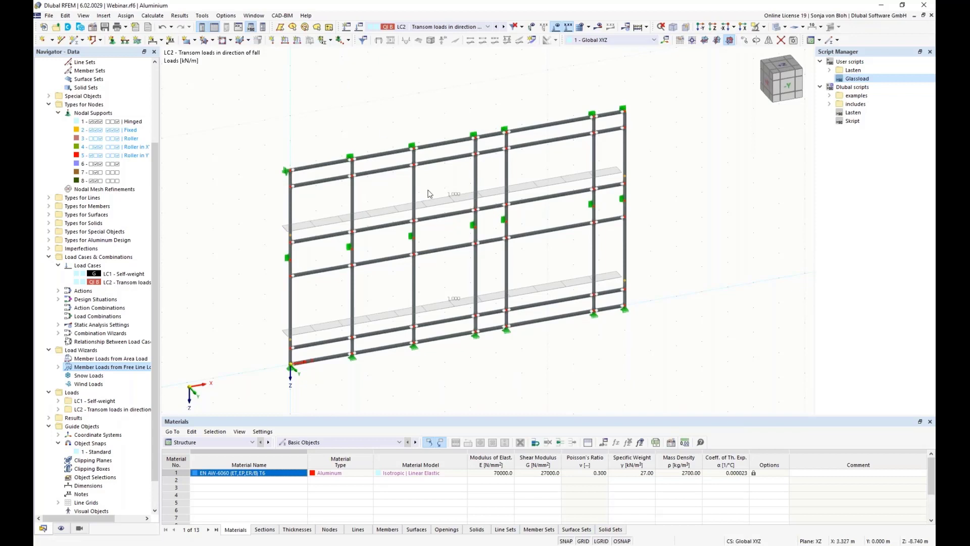
Display the free line load wizard's generated member loads separately on the LC2 facade model.
right_click(329, 228)
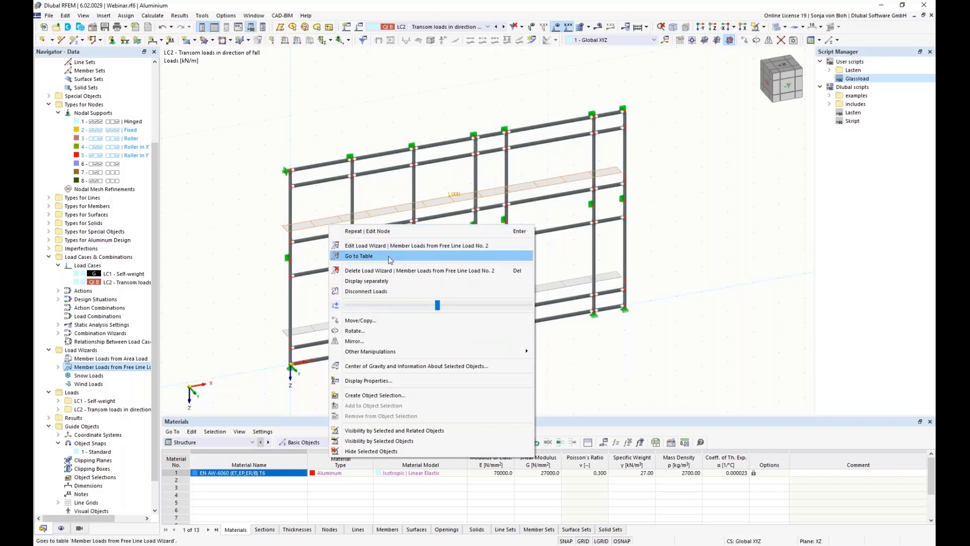
left_click(364, 281)
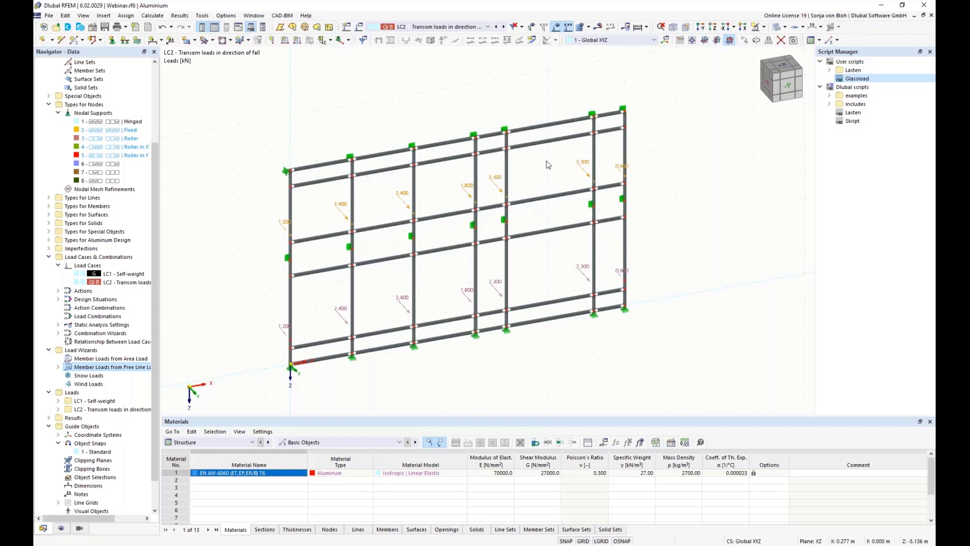
scroll(611, 148, "up", 1)
scroll(633, 215, "down", 1)
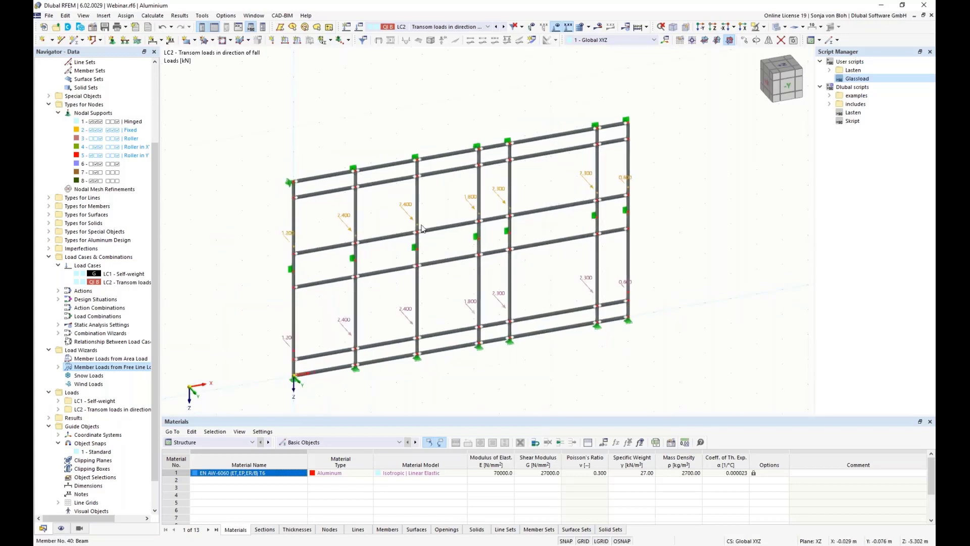
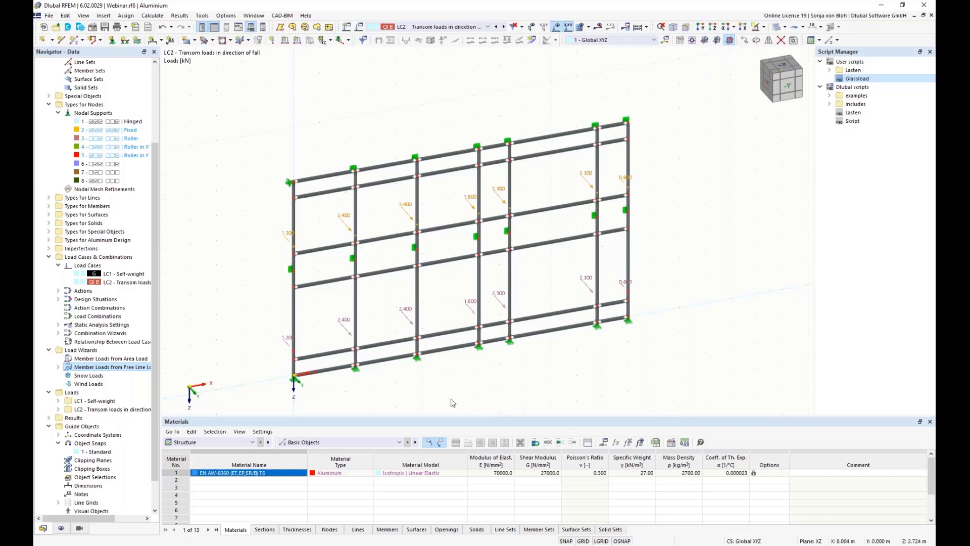
Copy load case LC2 and name the copy "Transom loads in opposite direction".
right_click(114, 285)
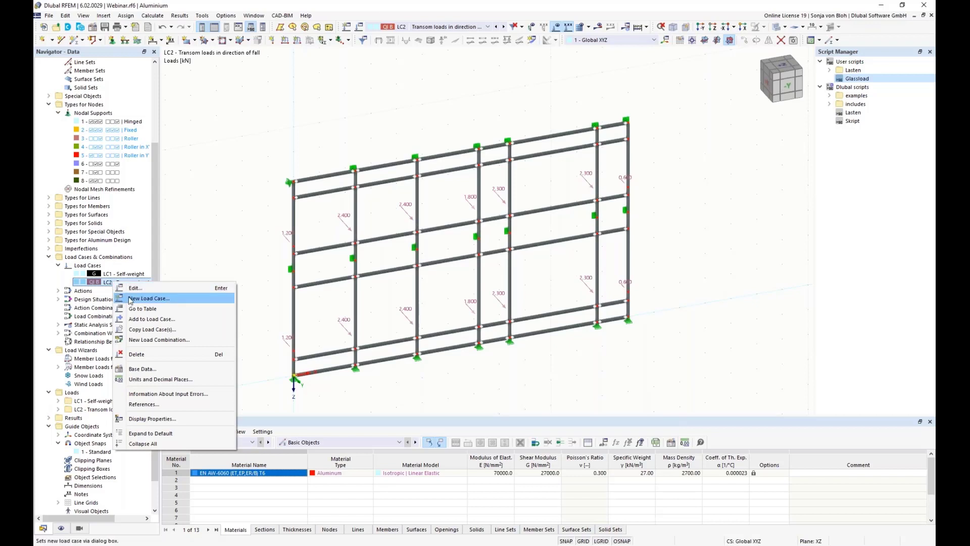
left_click(147, 329)
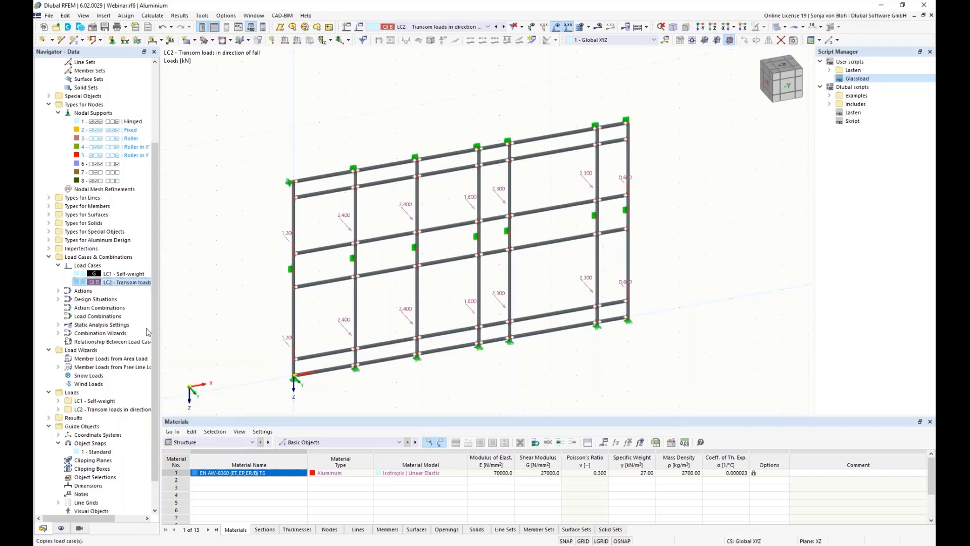
left_click_drag(435, 113, 389, 112)
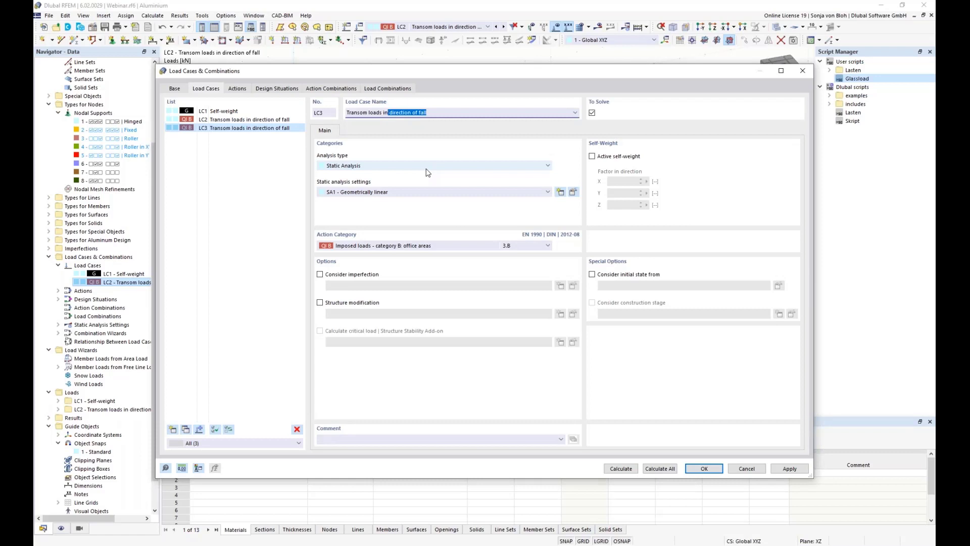
key("BackSpace")
type("opposite directio")
left_click(704, 469)
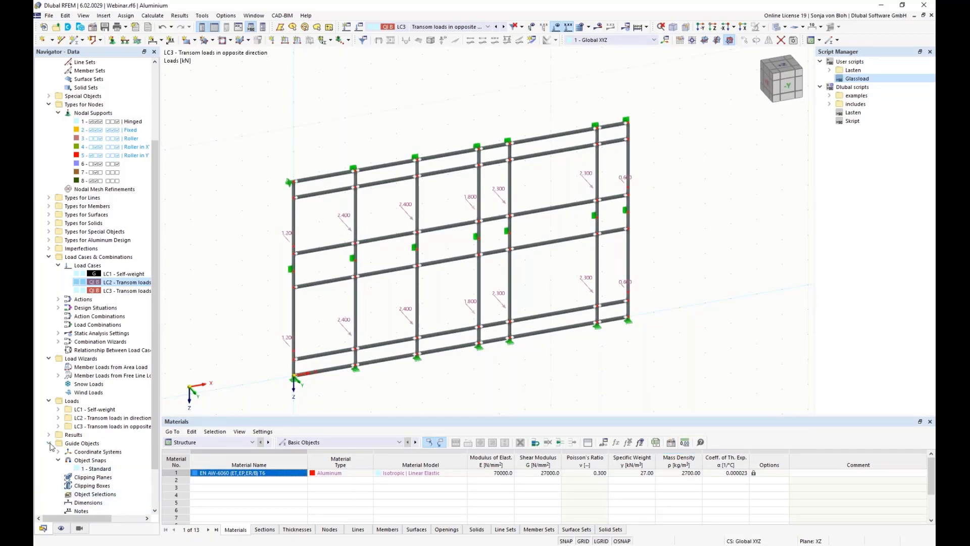
Set the load magnitude of both LC3 free line load wizards, numbers 3 and 4, to -0.5 kN/m.
left_click(58, 376)
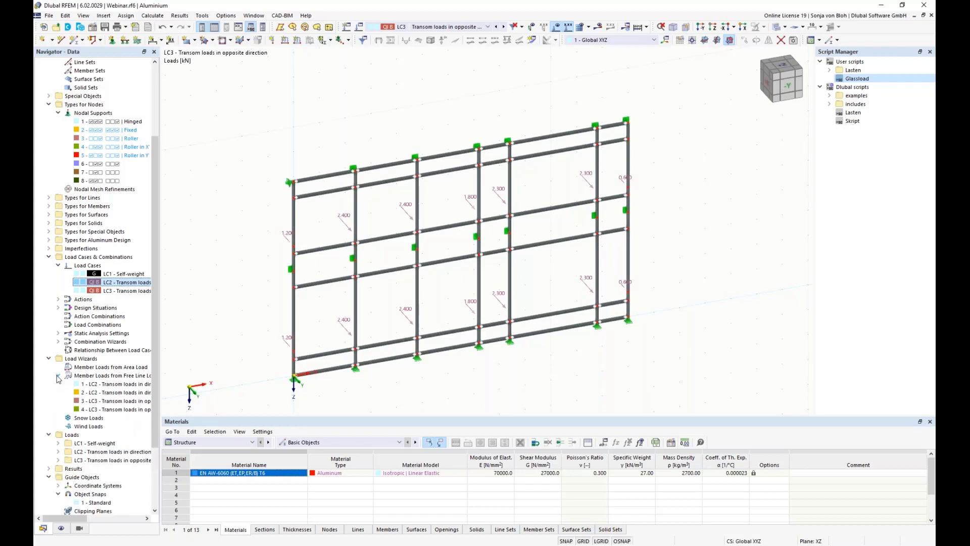
double_click(106, 401)
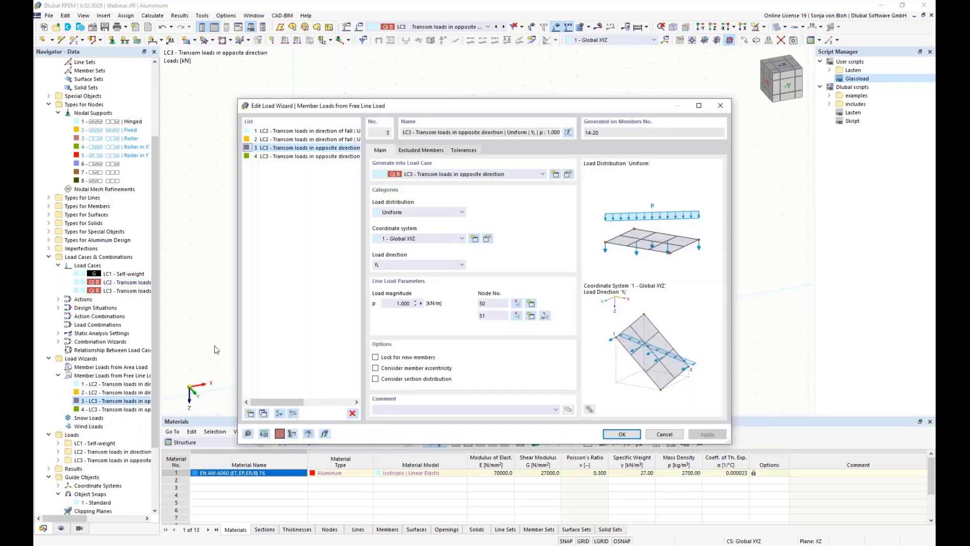
double_click(399, 304)
type("-0,5")
left_click(299, 157)
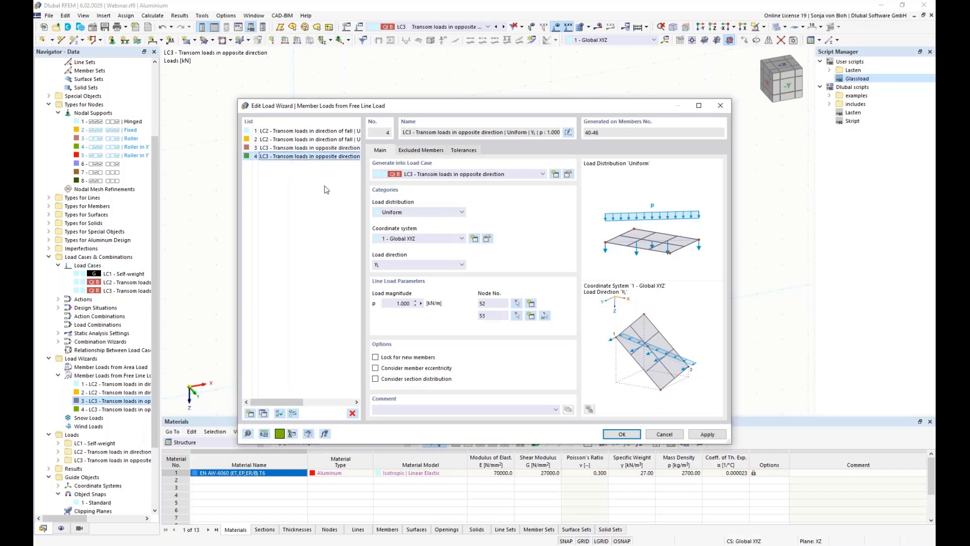
double_click(405, 303)
key("BackSpace")
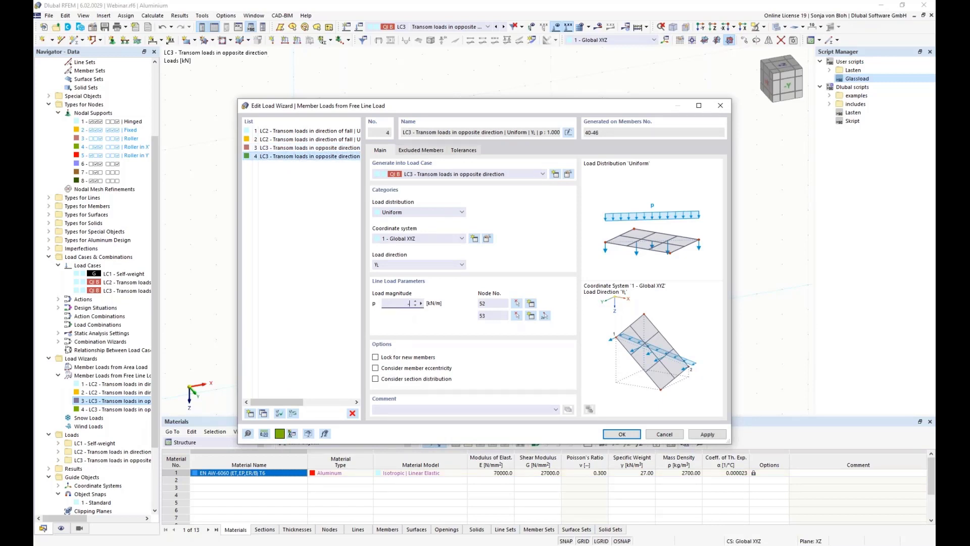
type("-0,5")
left_click(623, 435)
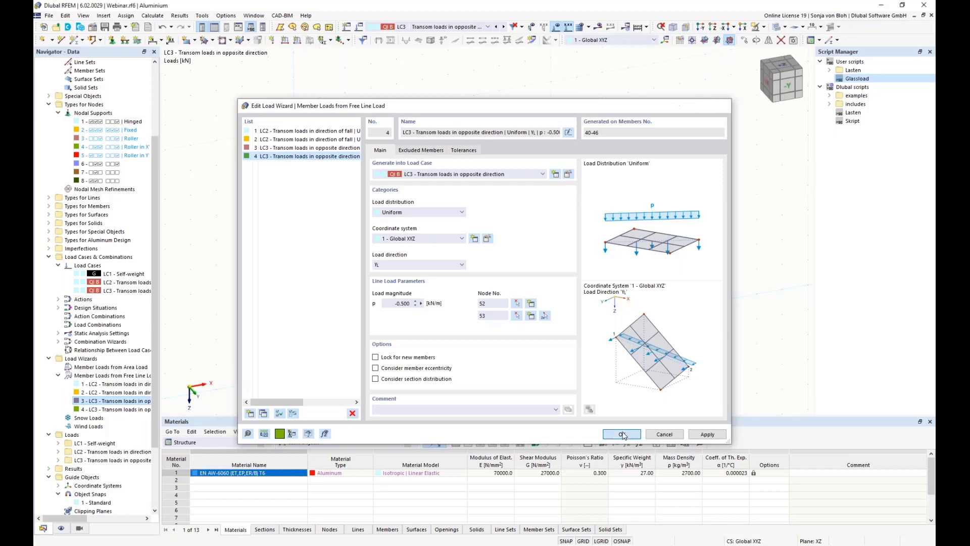
middle_click_drag(298, 354, 334, 356, "ctrl")
scroll(366, 276, "up", 4)
scroll(379, 249, "down", 5)
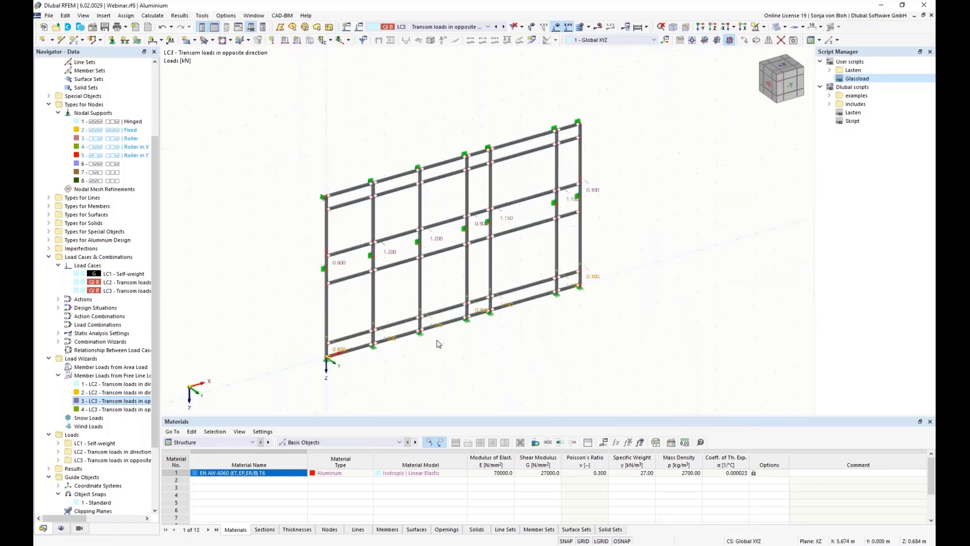
middle_click_drag(439, 344, 406, 343, "ctrl")
scroll(407, 343, "up", 2)
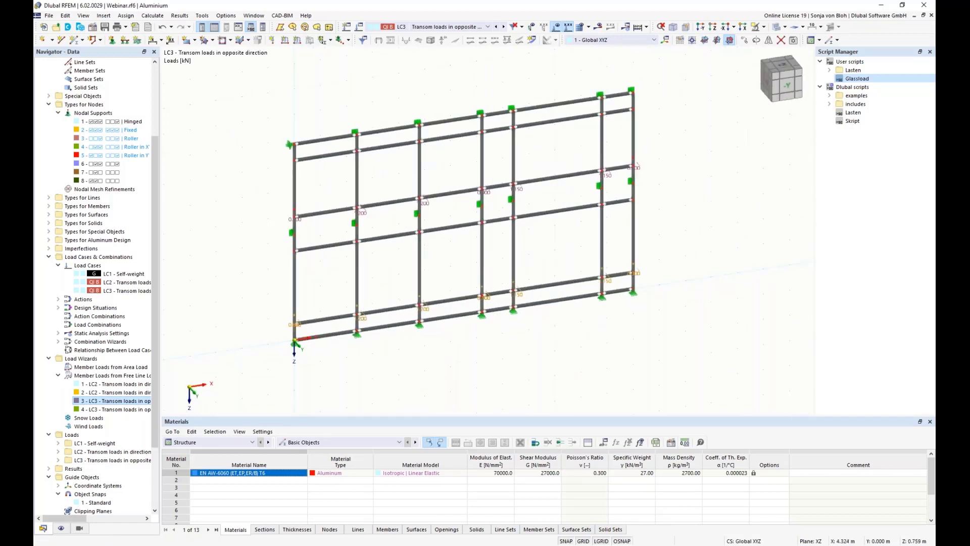
Create load case LC4 named "Wind pressure" with the action category Wind.
right_click(96, 266)
left_click(150, 286)
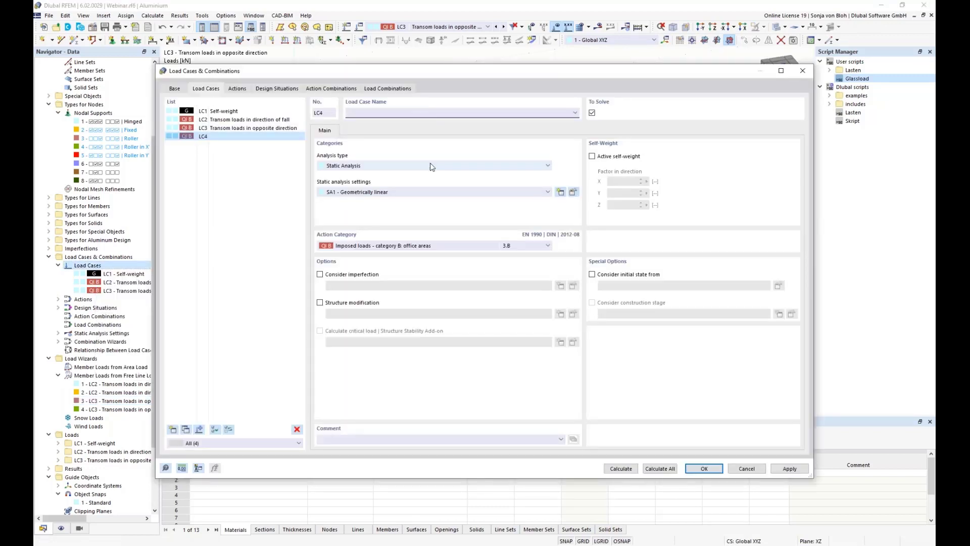
type("Wind pressure")
left_click(379, 246)
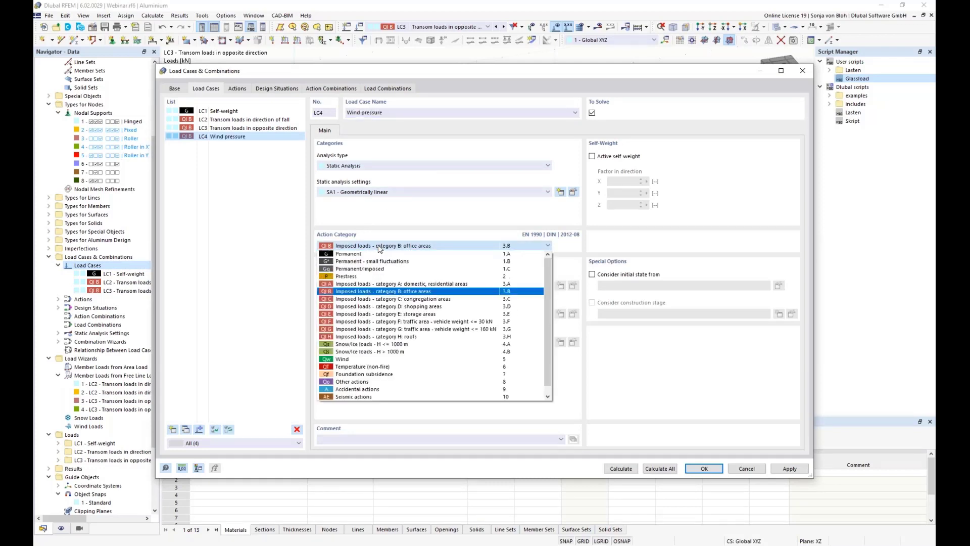
left_click(363, 359)
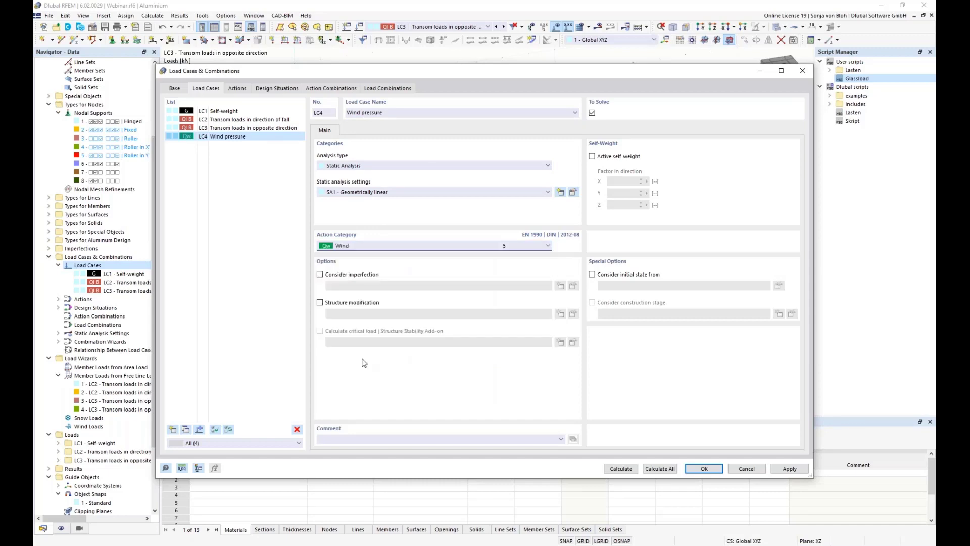
left_click(711, 469)
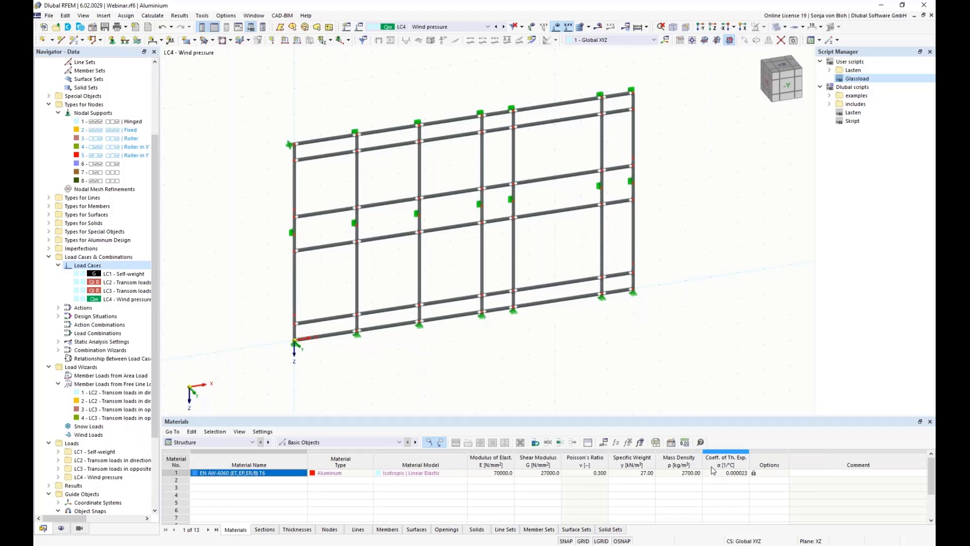
Start a Member Loads from Area Load wizard for LC4 with the Local z coordinate system and a magnitude of 0.7 kN/m².
right_click(113, 379)
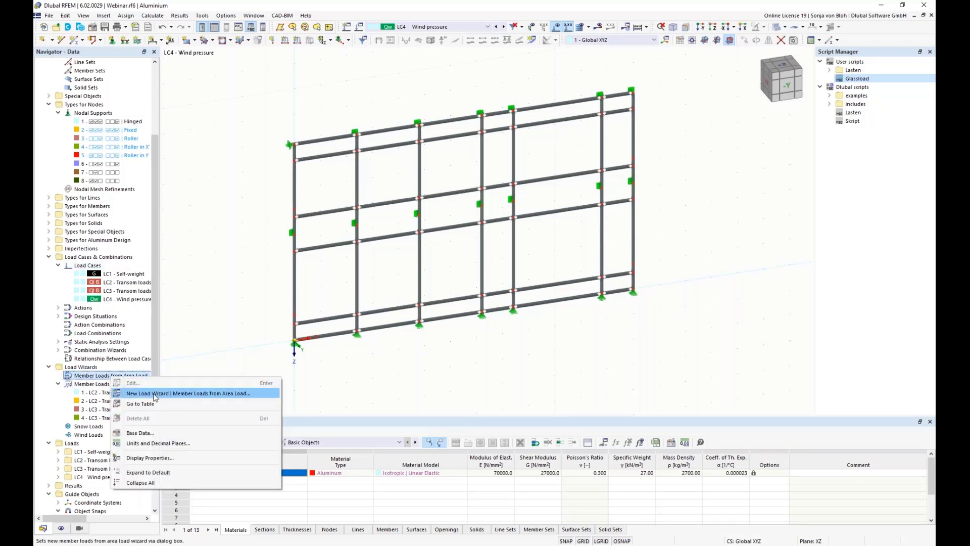
left_click(155, 399)
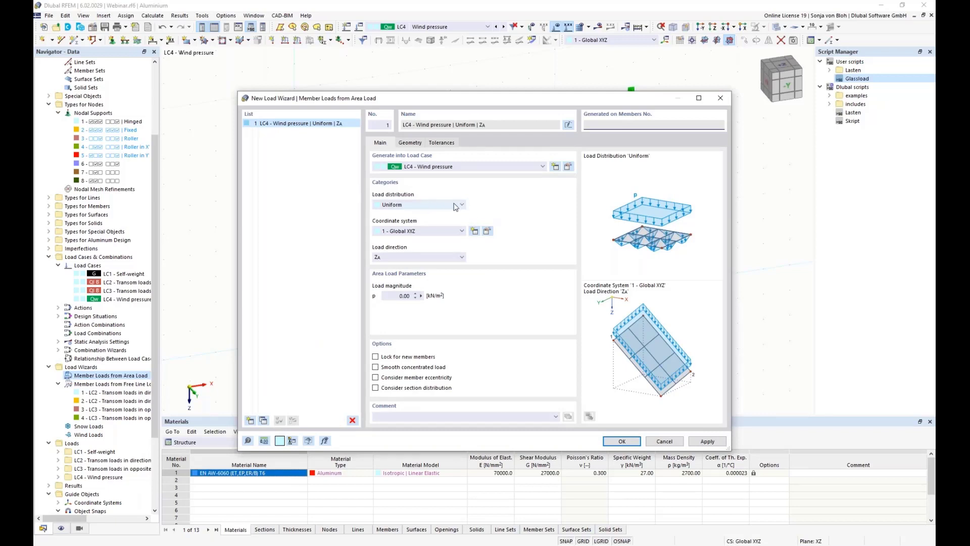
left_click(460, 232)
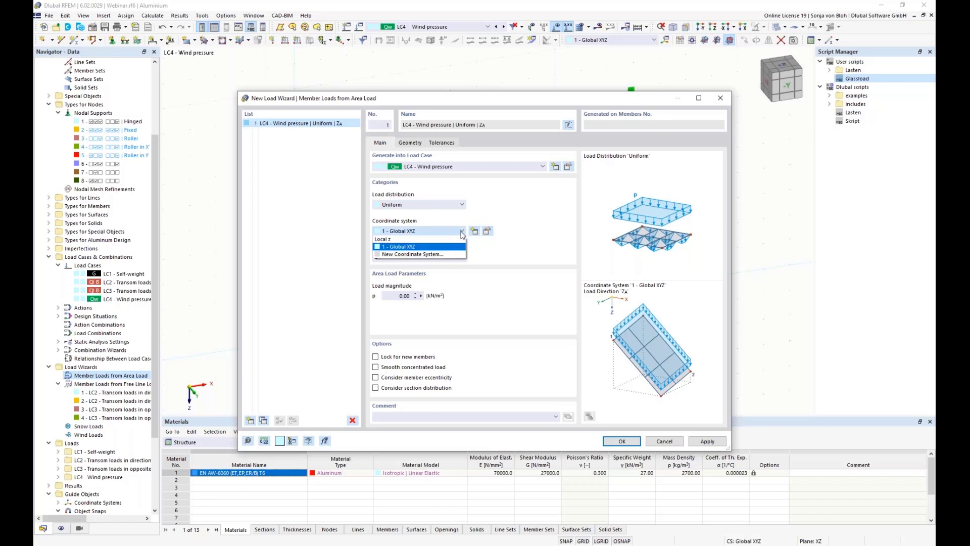
left_click(455, 239)
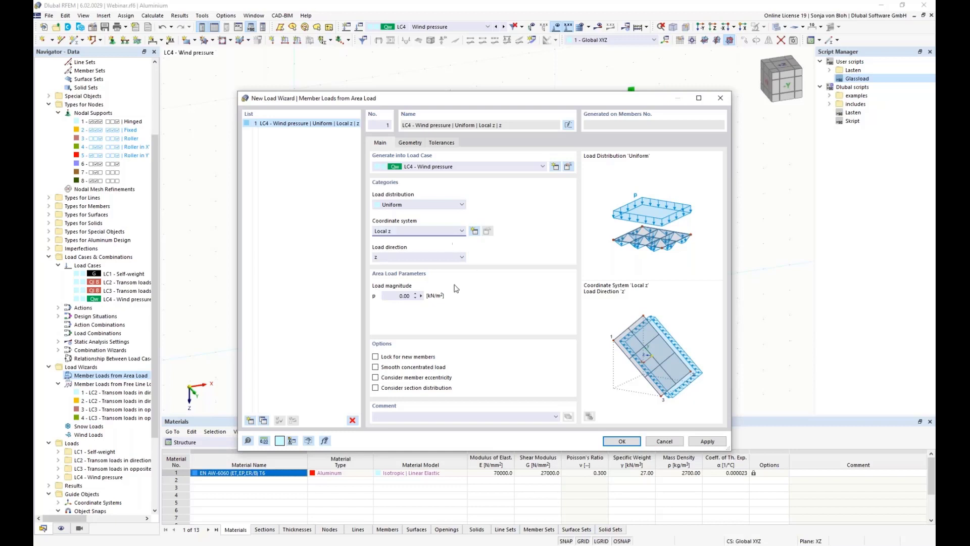
left_click(394, 297)
type("0,7")
Define the wind area load plane by picking facade corner nodes 1, 2 and 14.
left_click(411, 143)
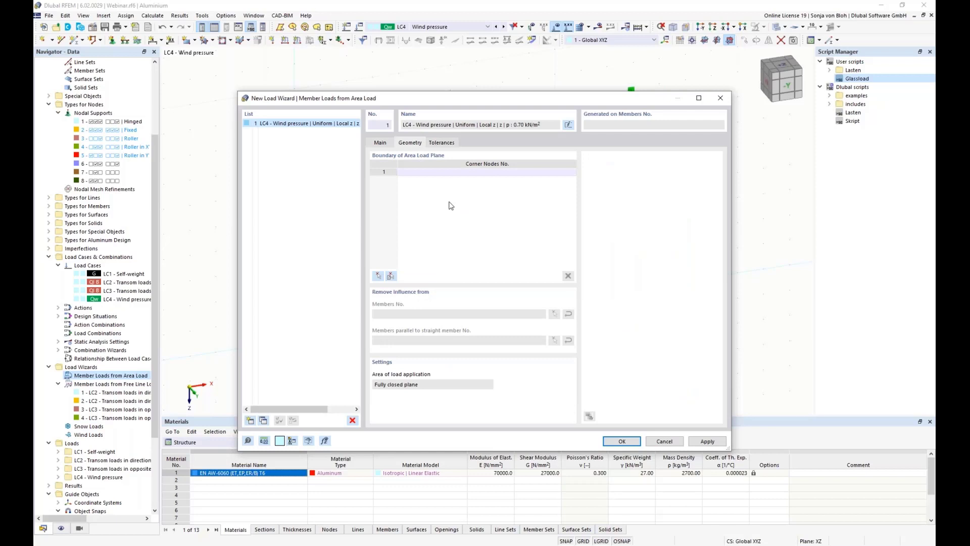
left_click(379, 276)
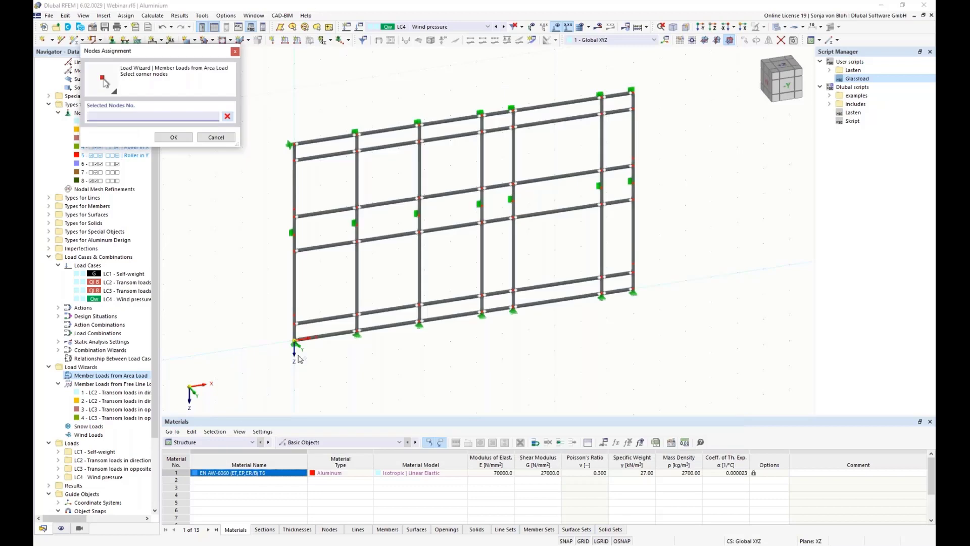
left_click(295, 343)
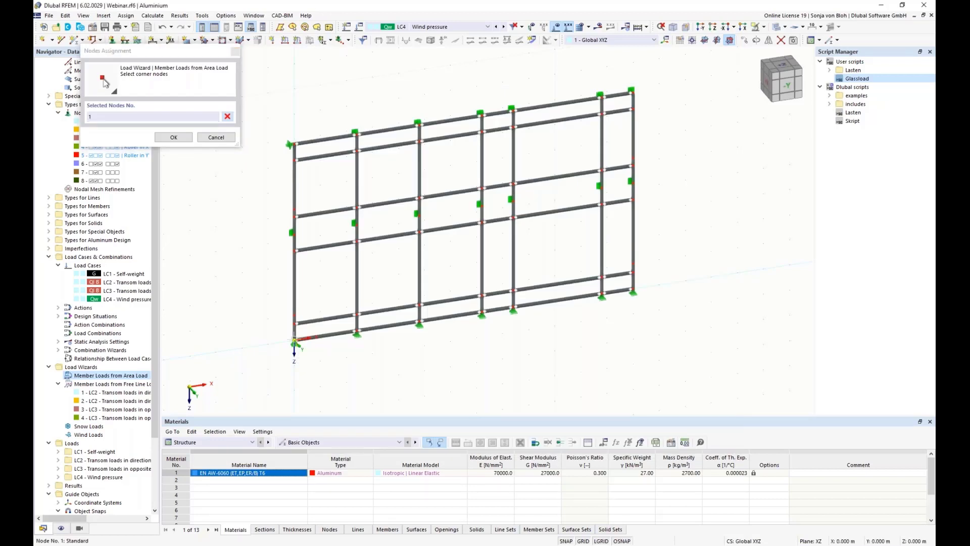
left_click(290, 145)
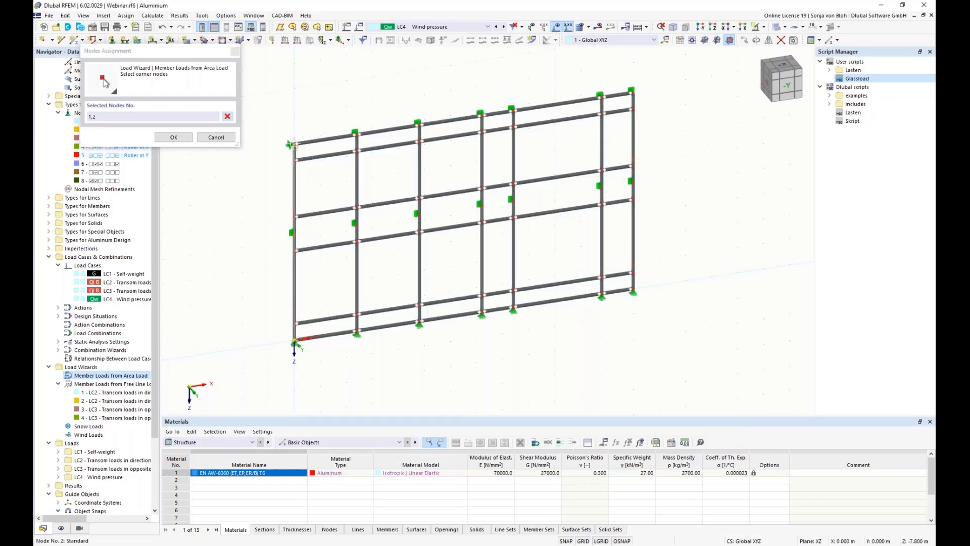
left_click(631, 92)
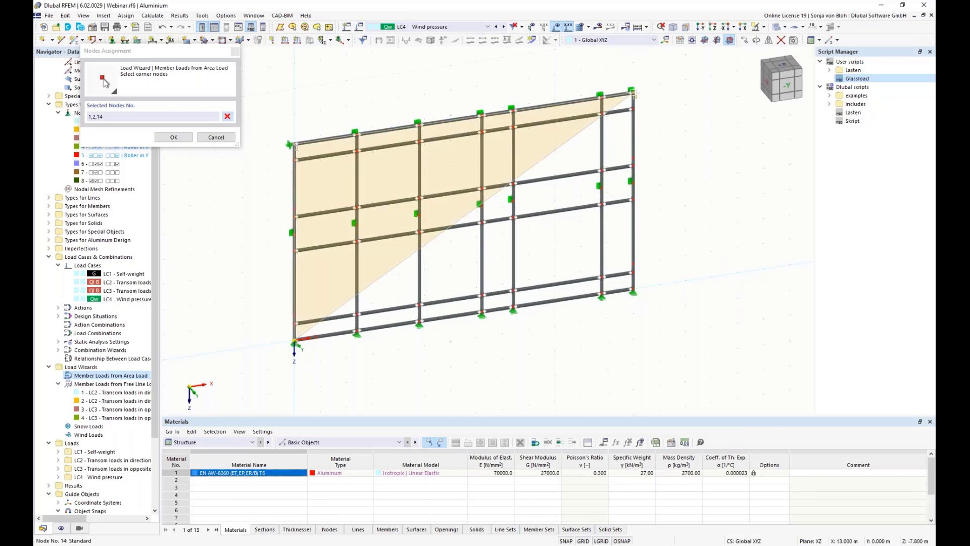
Complete the LC4 wind pressure area load boundary with corner nodes 1, 2, 14 and 13 and generate its member loads.
left_click(633, 291)
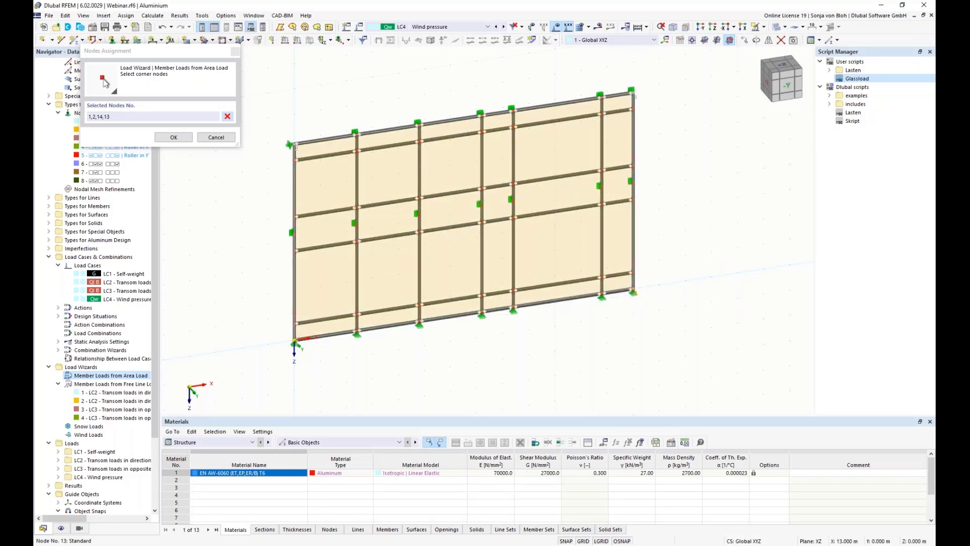
left_click(173, 138)
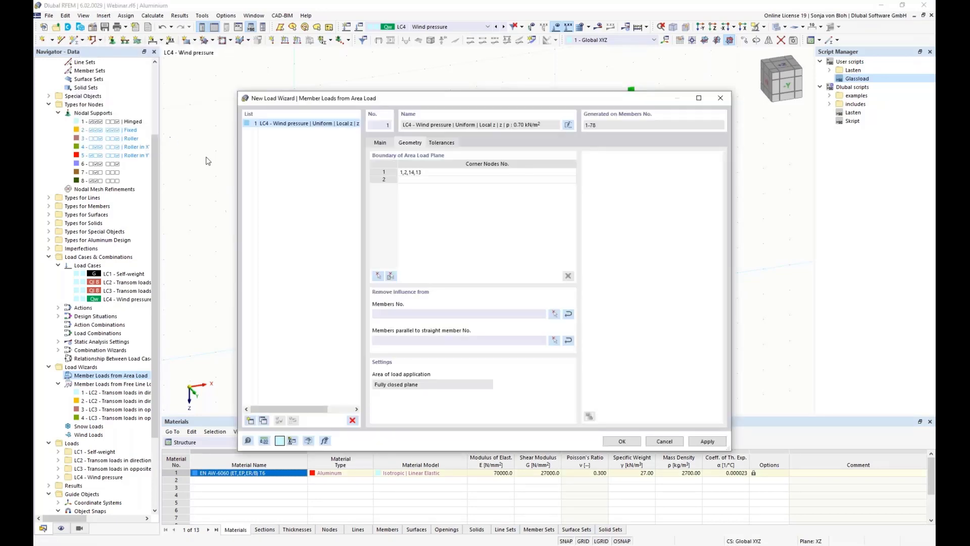
left_click(621, 442)
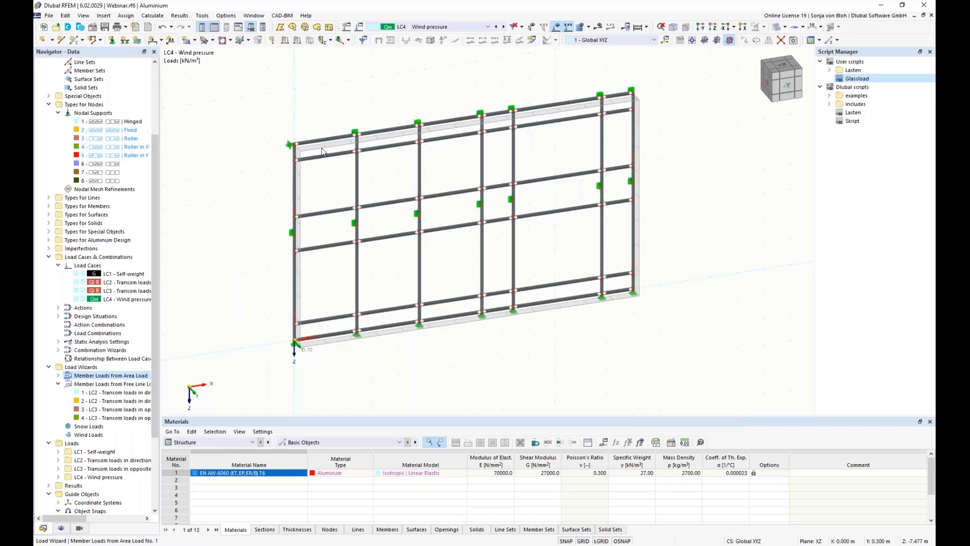
Display the generated wind pressure loads separately on the individual members of the facade frame.
scroll(321, 154, "up", 1)
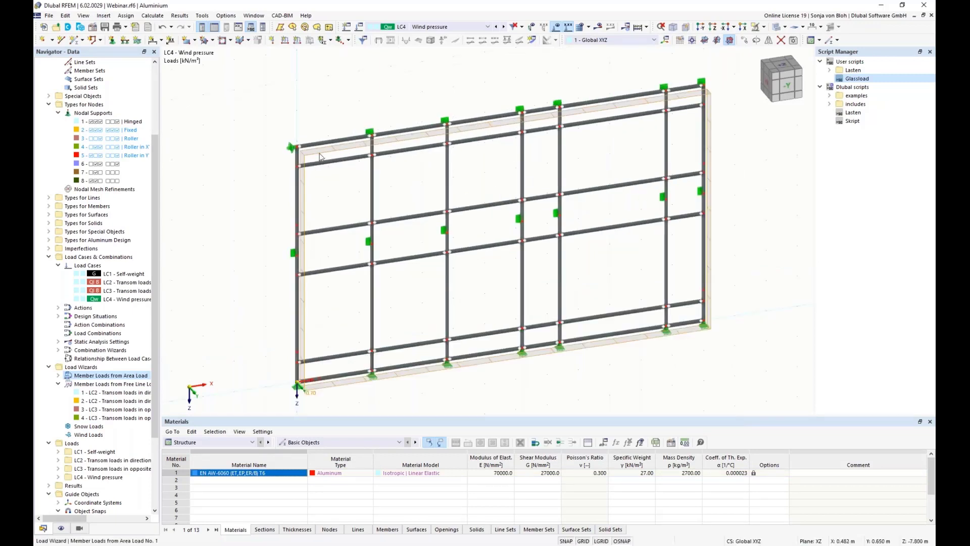
right_click(319, 155)
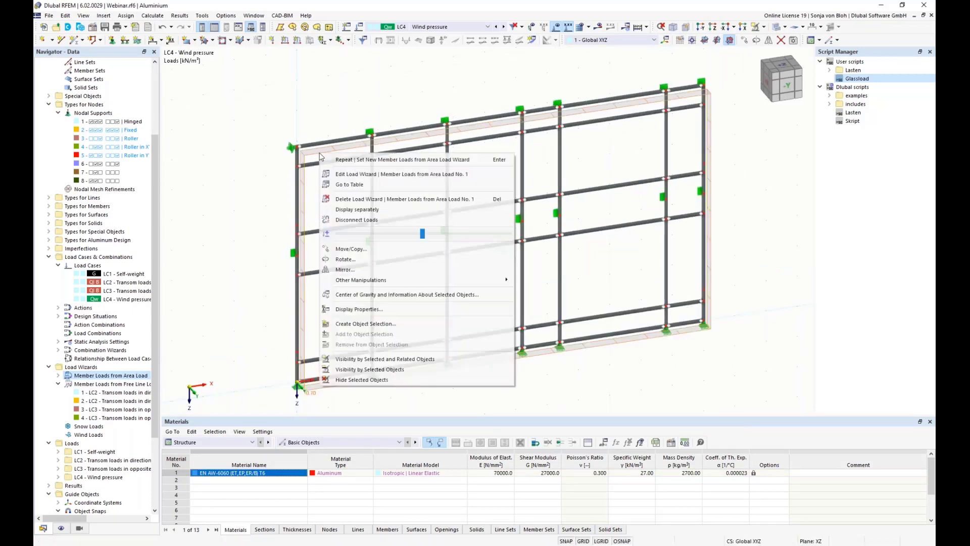
left_click(362, 210)
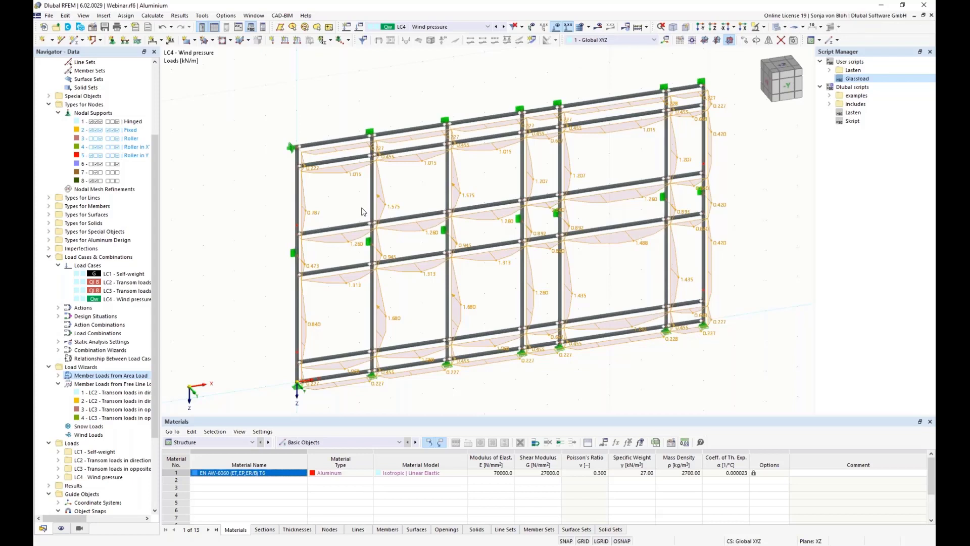
Copy load case LC4 Wind pressure and name the copy Wind suction.
left_click(115, 302)
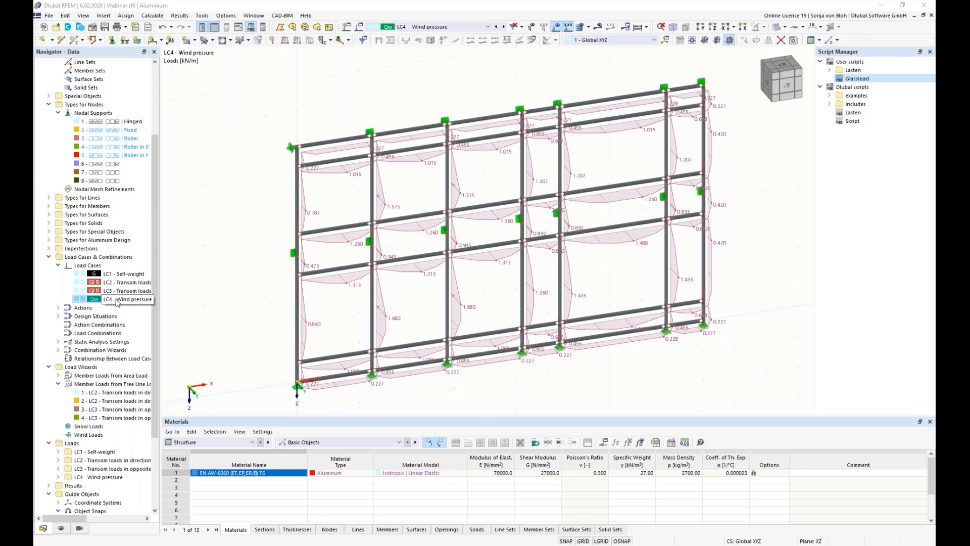
right_click(117, 302)
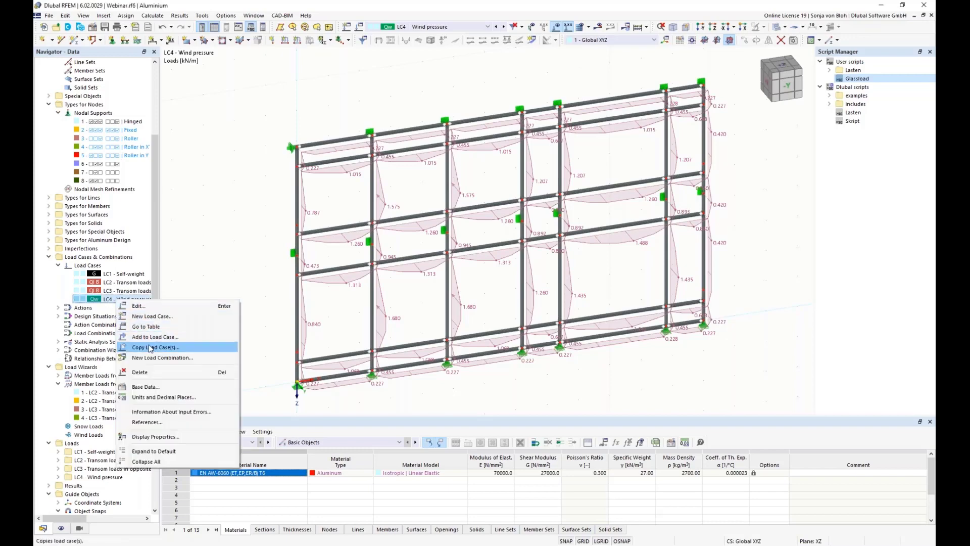
left_click(150, 348)
left_click(380, 112)
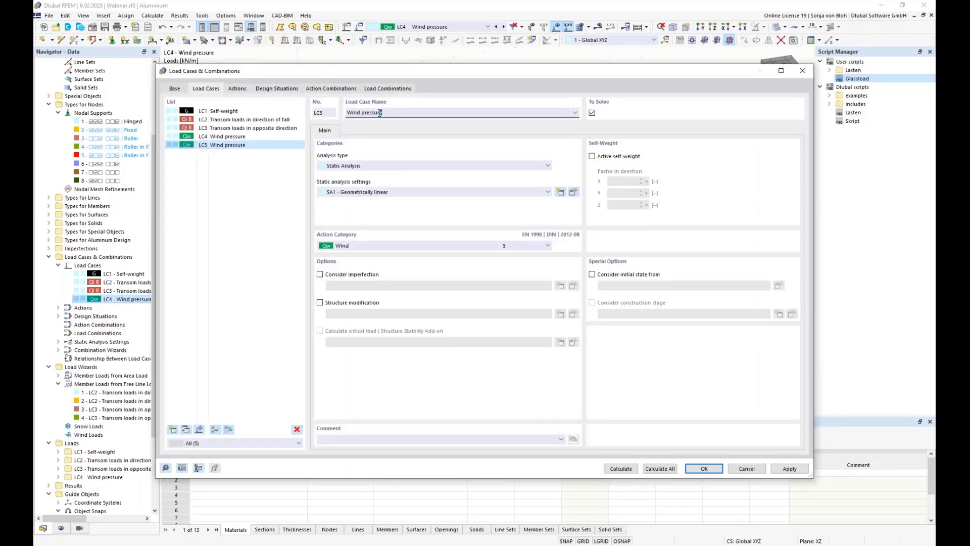
left_click_drag(380, 113, 364, 116)
type("suction")
left_click(698, 469)
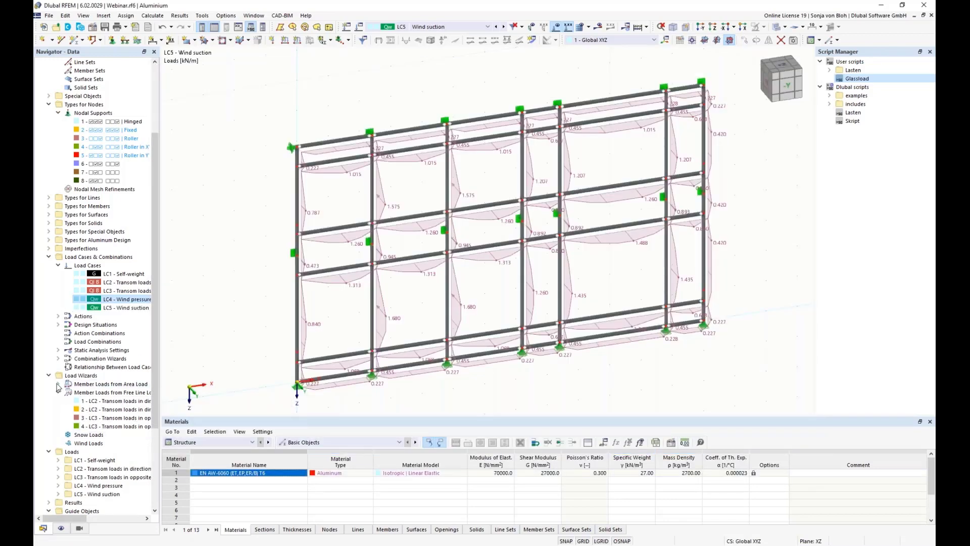
Set the load magnitude of the LC5 Wind suction area load wizard to -0.75 kN/m².
left_click(58, 384)
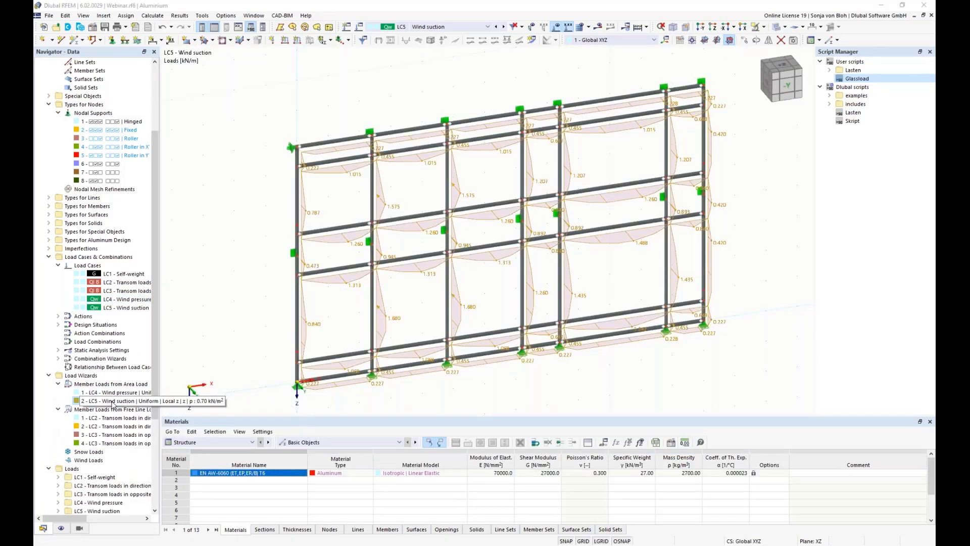
double_click(112, 402)
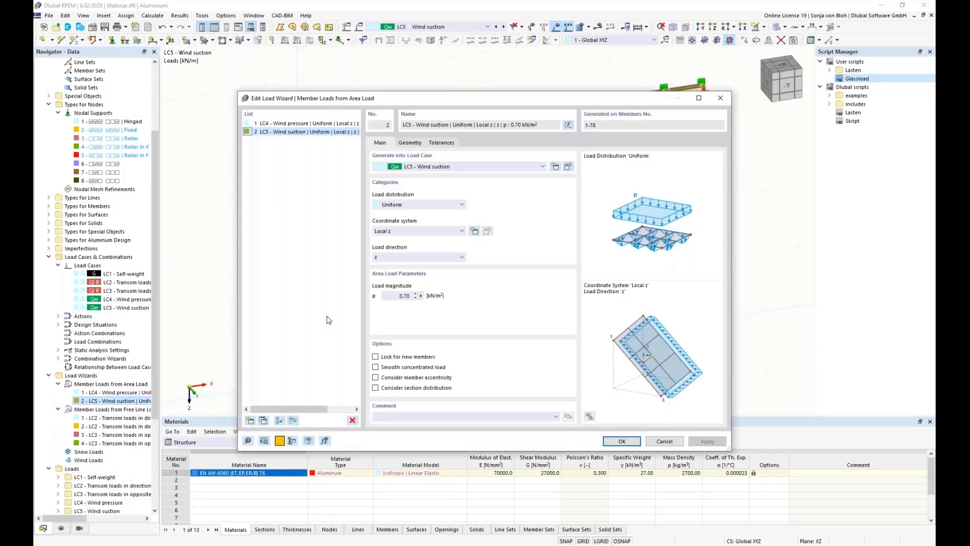
left_click(403, 297)
key("BackSpace")
type("-0,75")
left_click(629, 443)
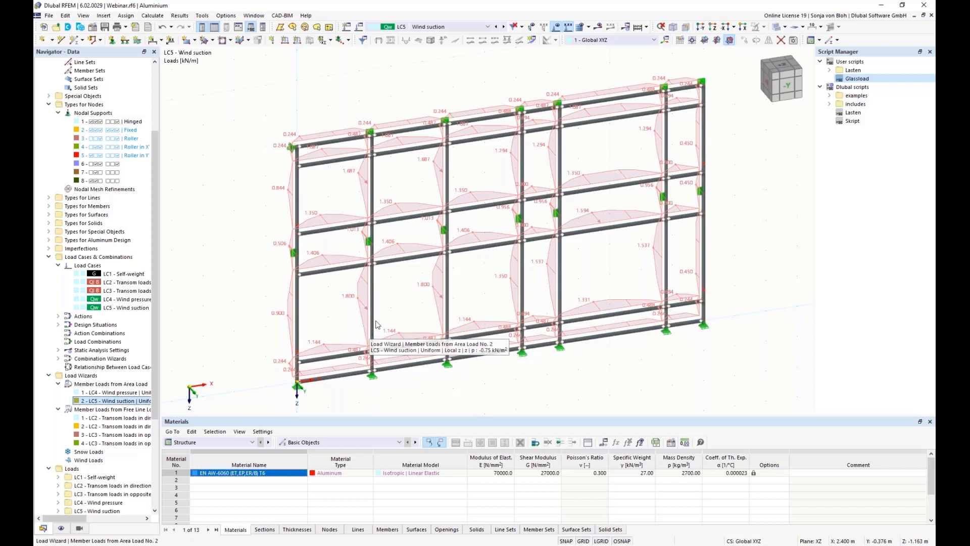
Set the action type of A2 Imposed loads - category B: office areas to Alternatively and check the Wind action's type.
scroll(132, 275, "up", 3)
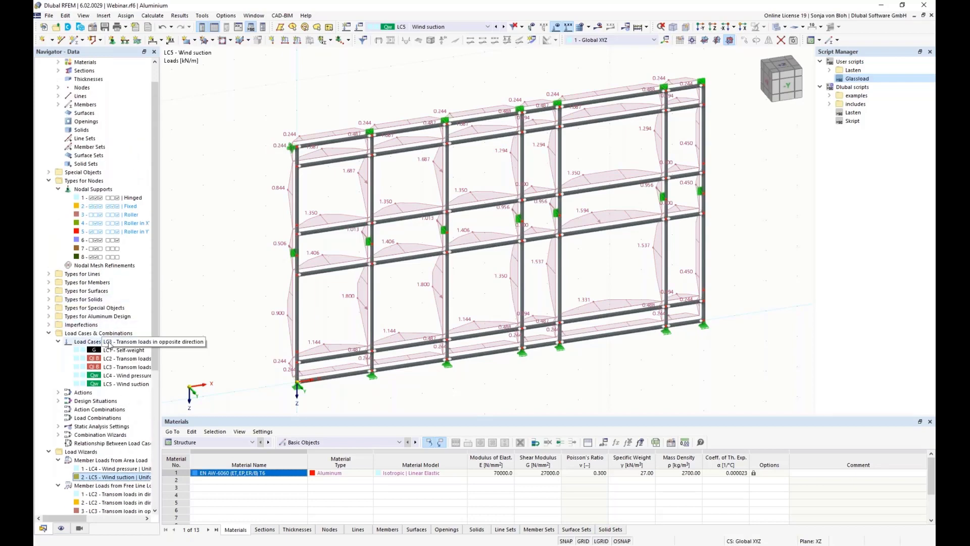
scroll(84, 273, "down", 5)
right_click(83, 266)
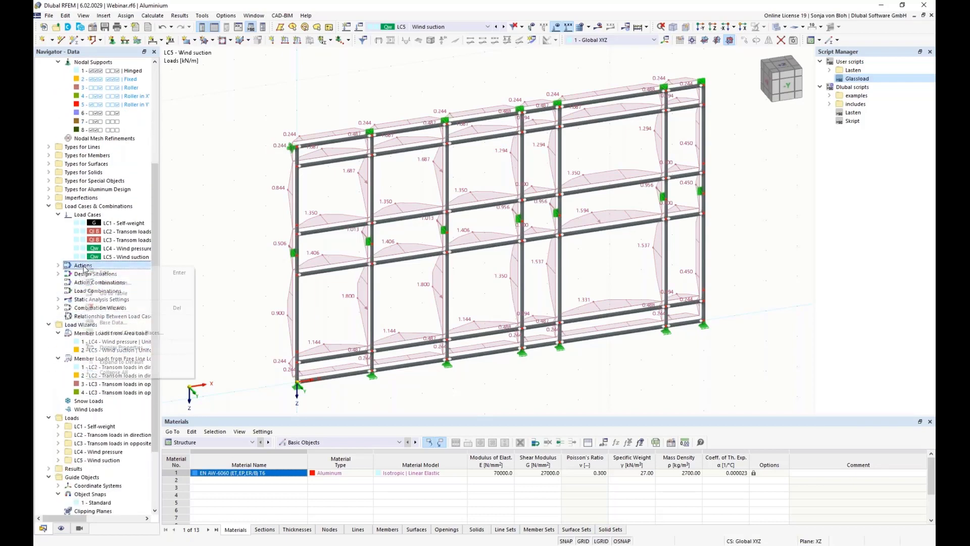
left_click(122, 274)
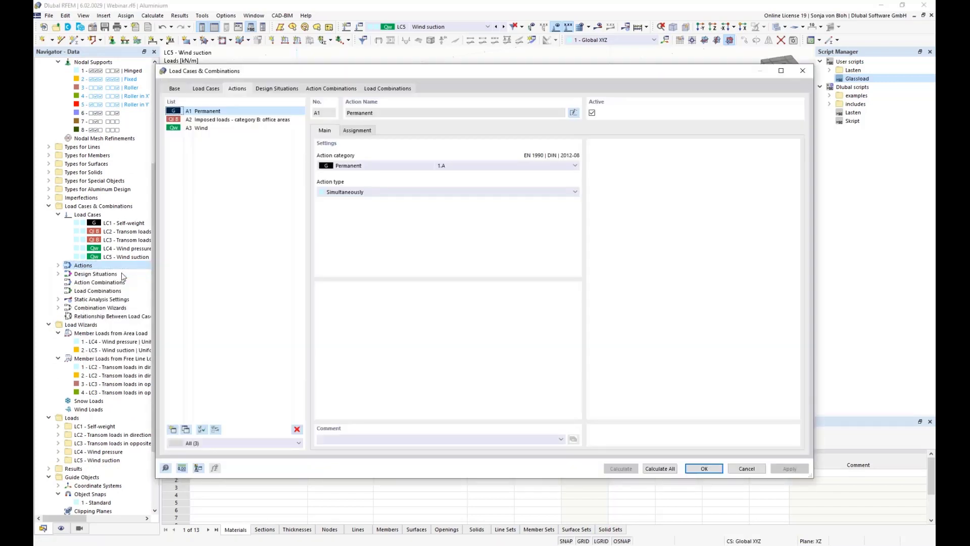
left_click(223, 119)
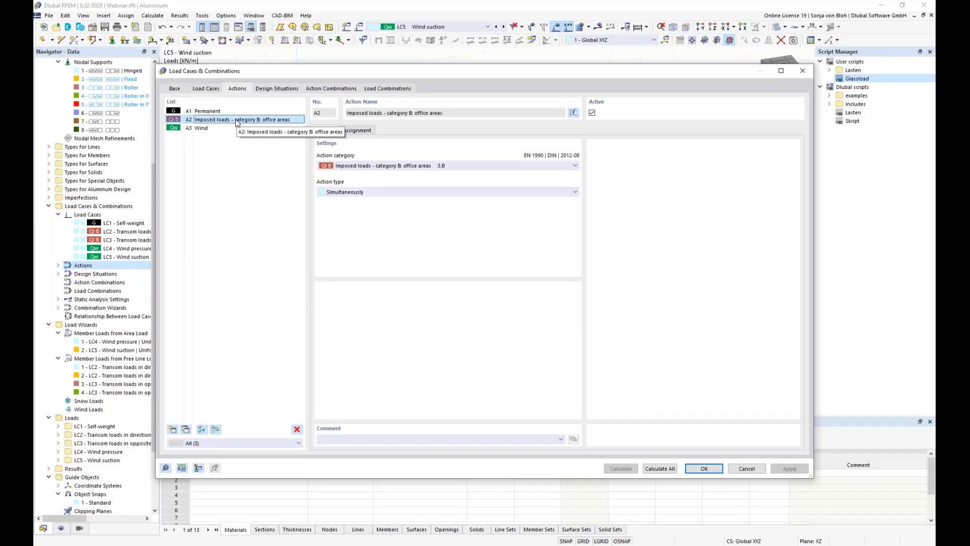
left_click(423, 194)
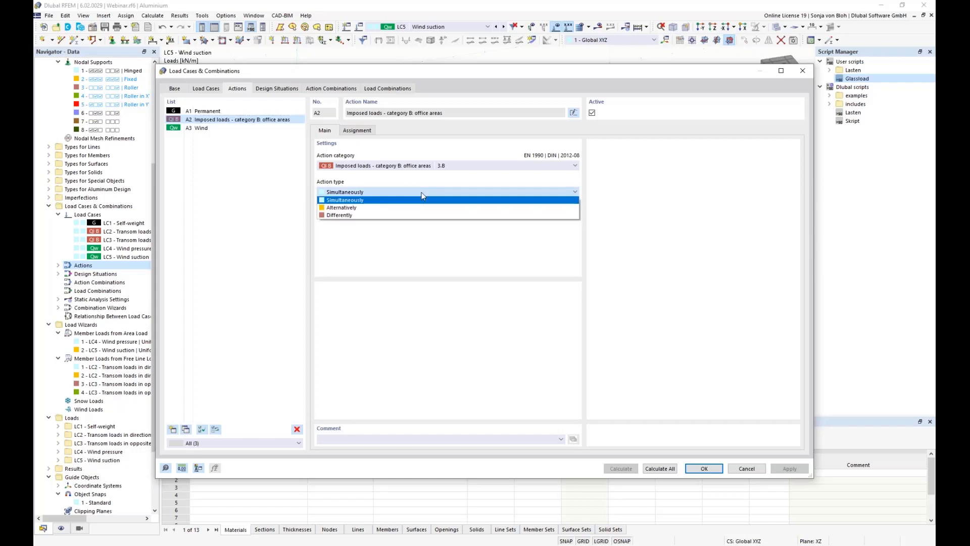
left_click(382, 208)
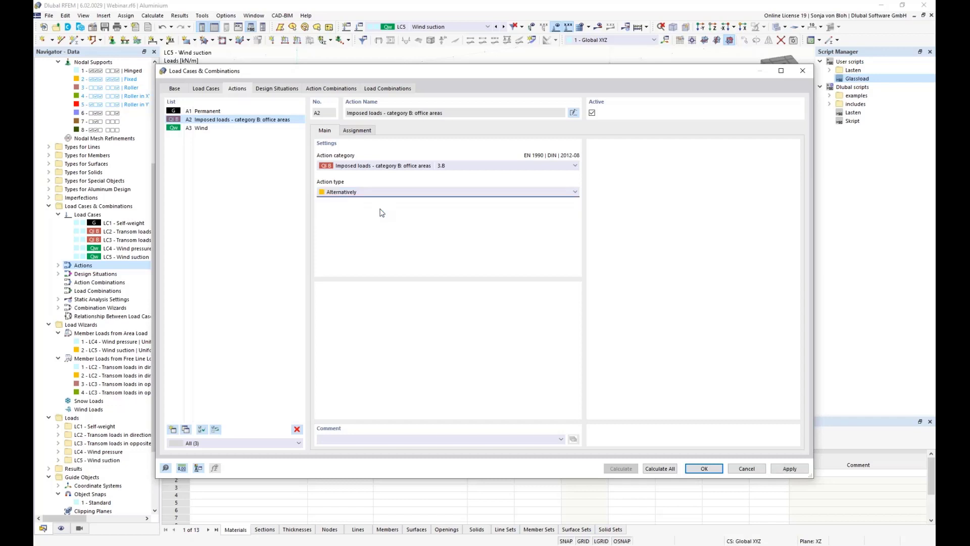
left_click(201, 129)
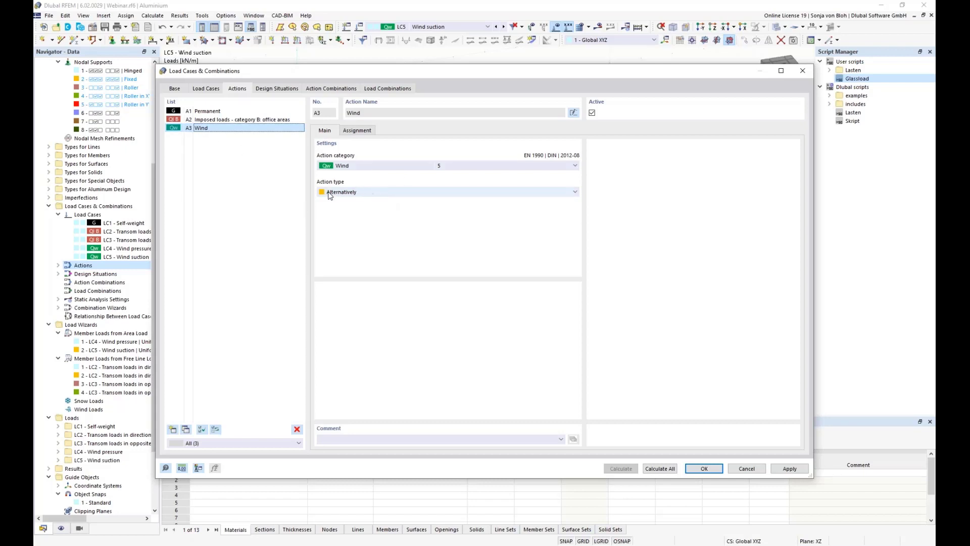
Deactivate the design situations DS3 SLS - Frequent and DS4 SLS - Quasi-permanent.
left_click(284, 89)
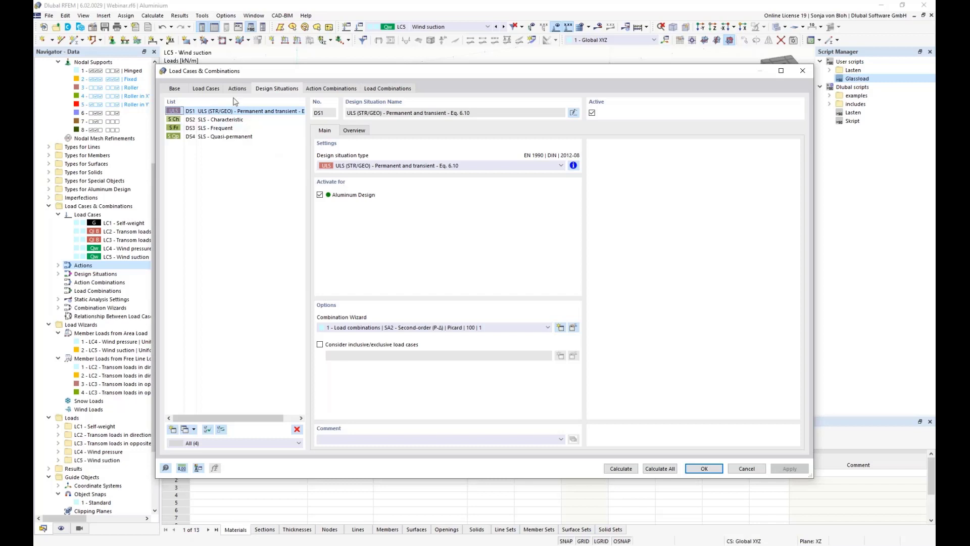
left_click(219, 122)
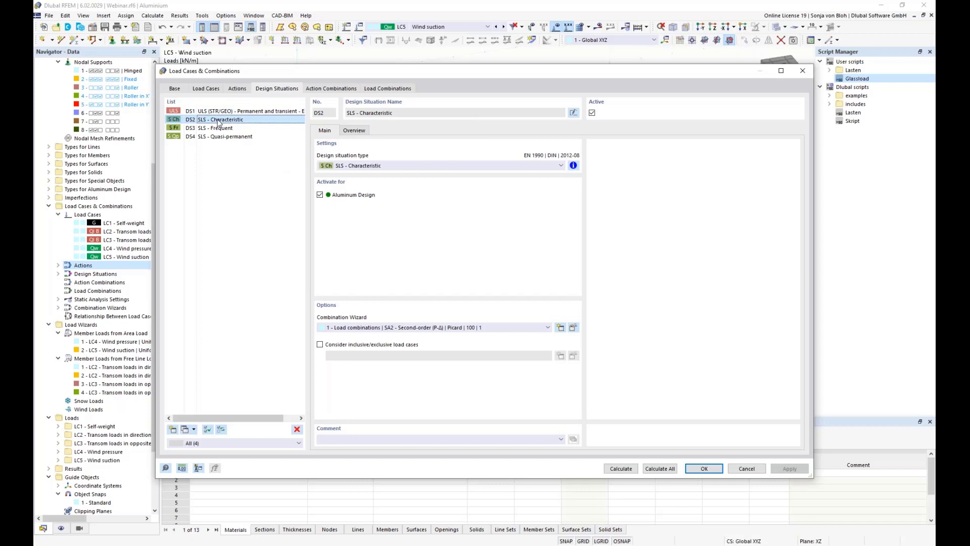
left_click(219, 128)
left_click(211, 137)
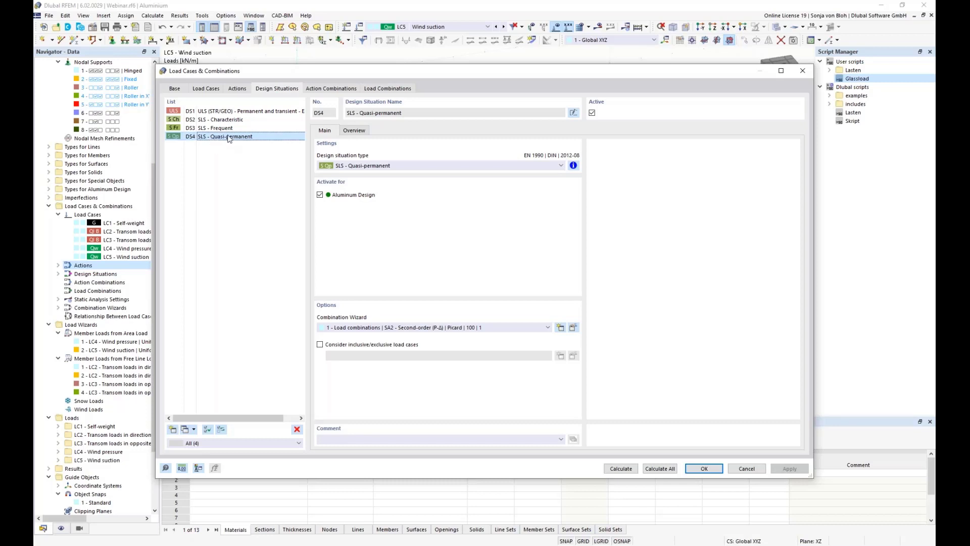
left_click(213, 130, "ctrl")
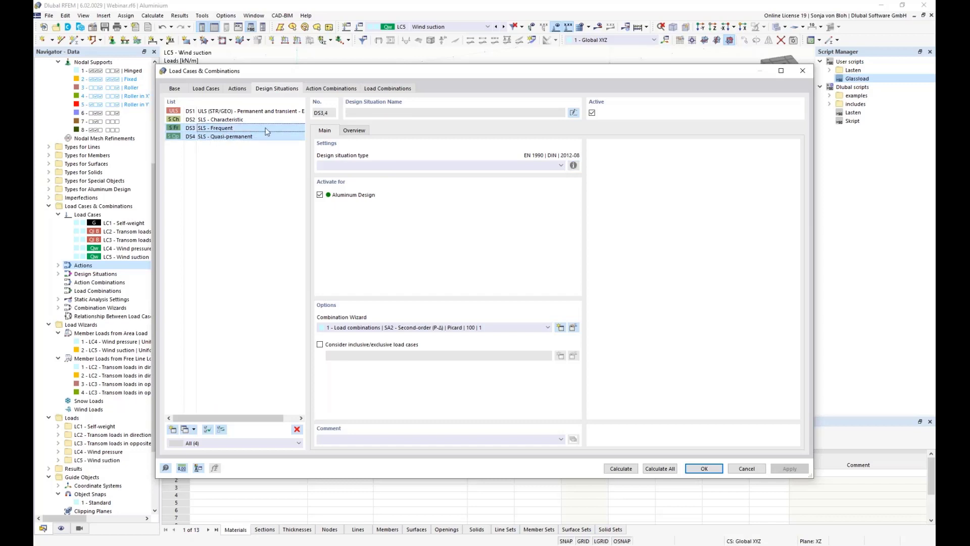
left_click(593, 113)
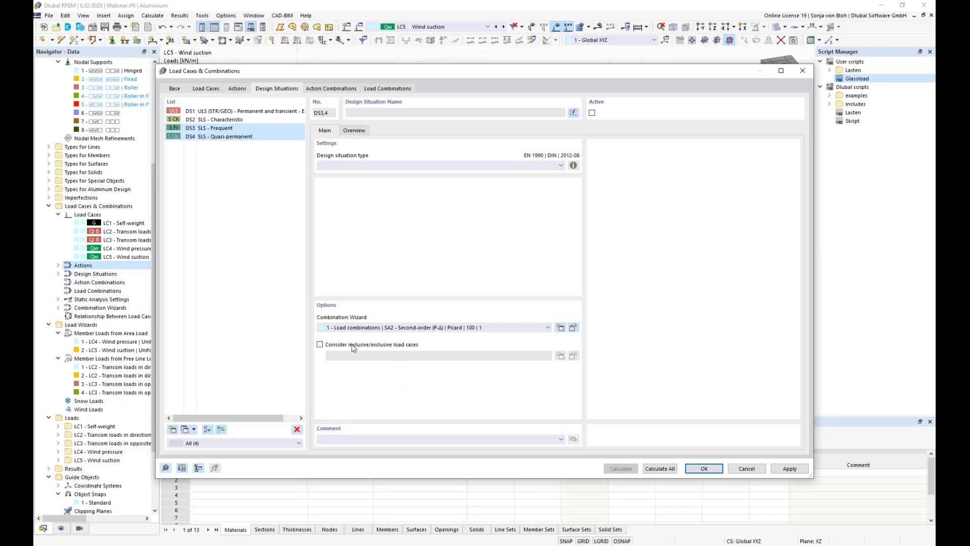
Enable consideration of inclusive/exclusive load cases for design situations DS1 and DS2 and start a new load case relationship.
left_click(234, 112)
left_click(229, 120, "shift")
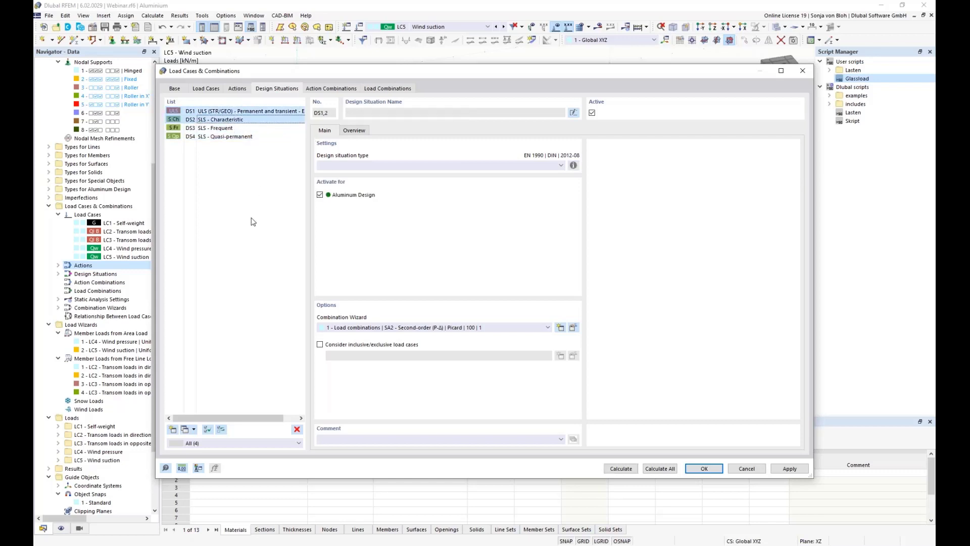
left_click(320, 345)
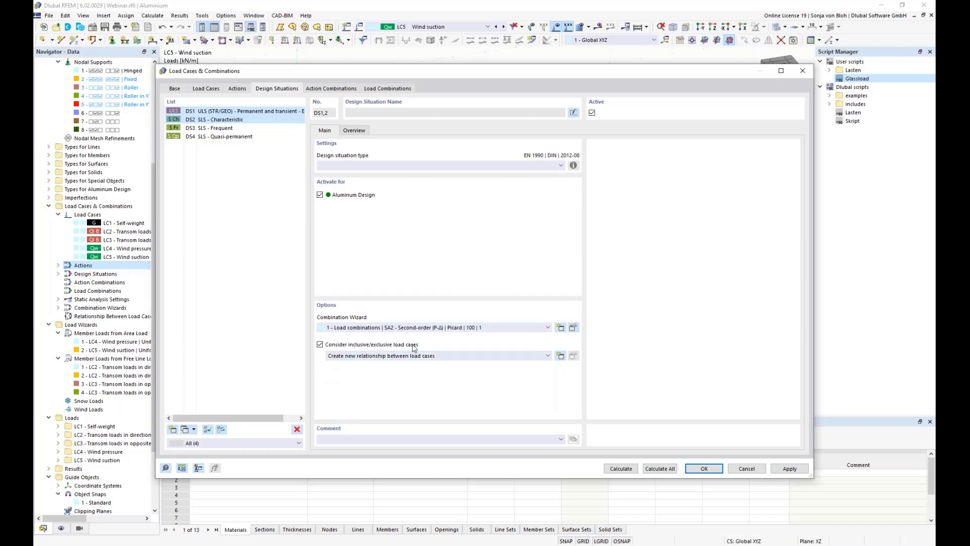
left_click(560, 357)
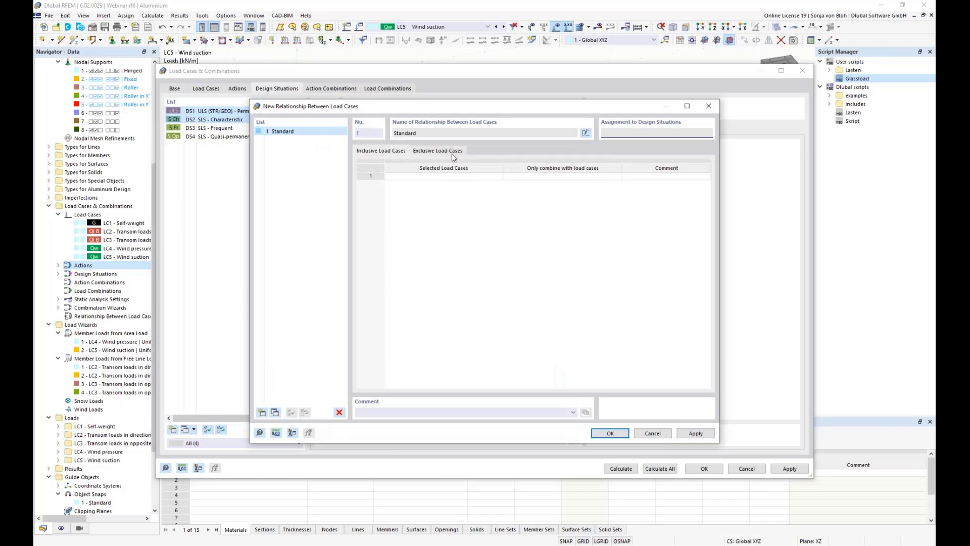
Assign LC4 Wind pressure as the selected load case in the first row of the exclusive load cases.
left_click(452, 151)
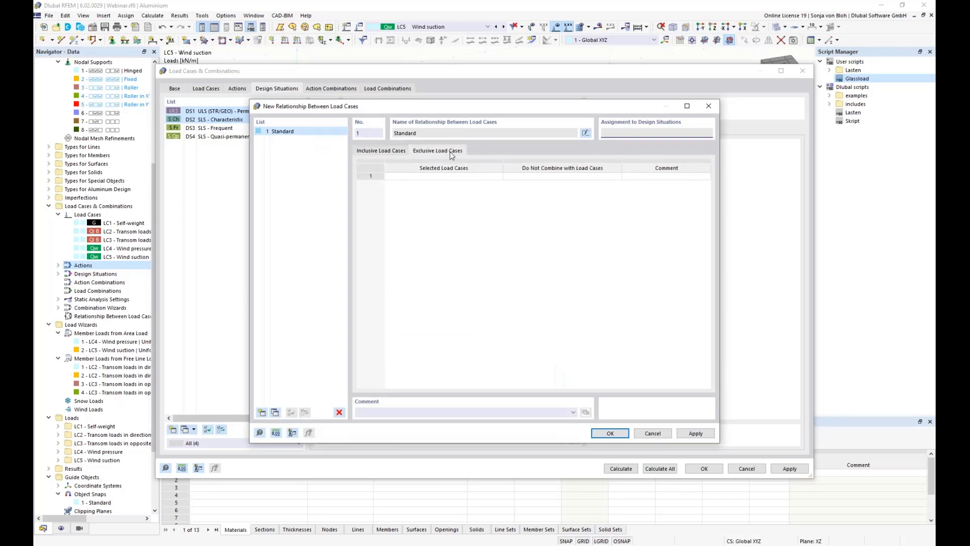
left_click(464, 176)
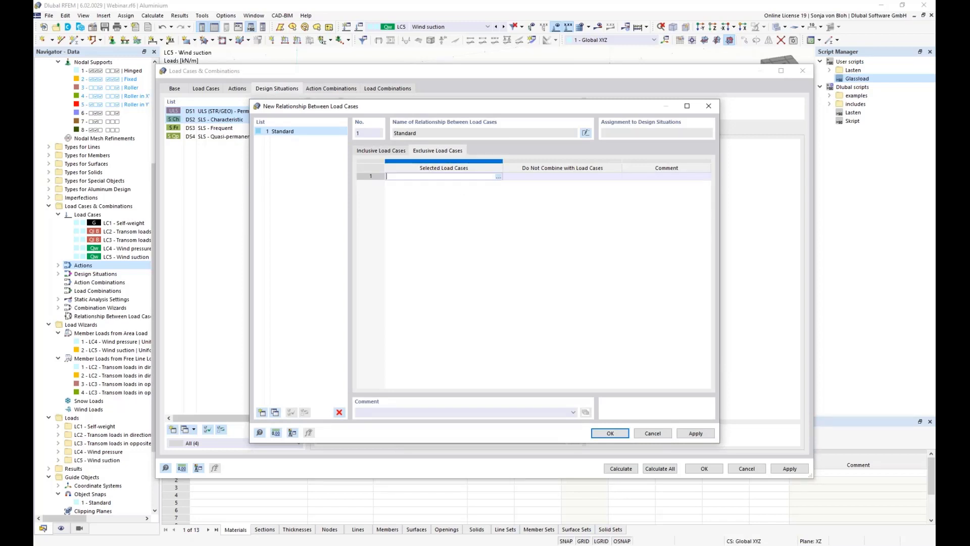
left_click(499, 177)
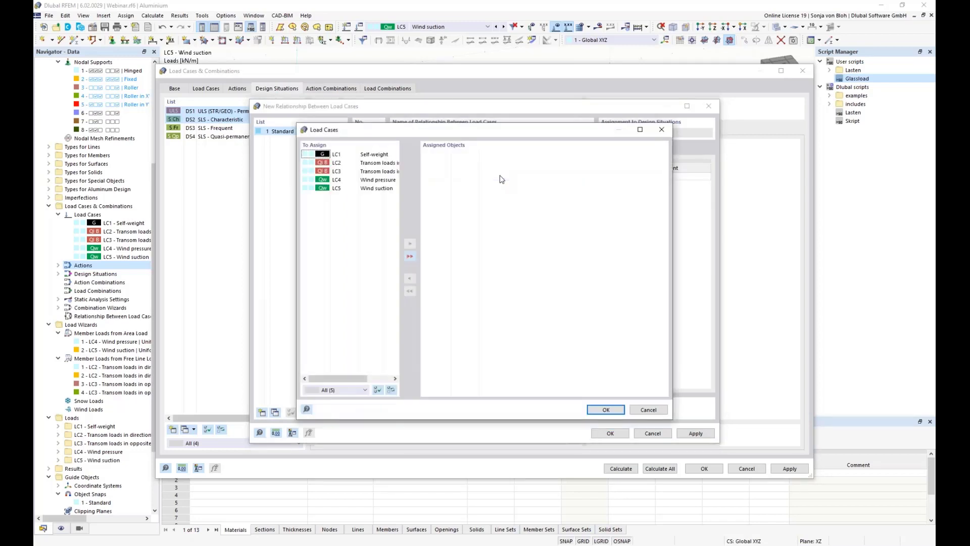
double_click(374, 181)
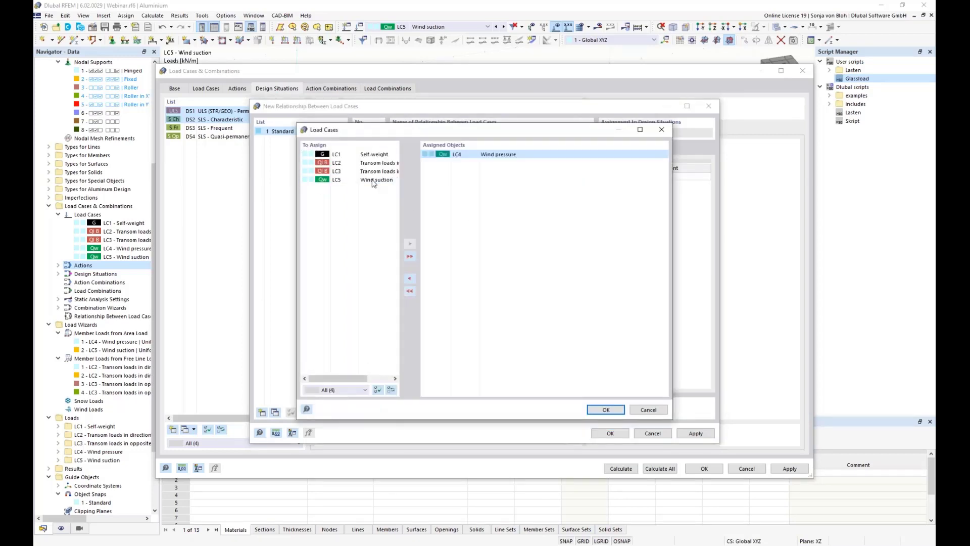
left_click(605, 408)
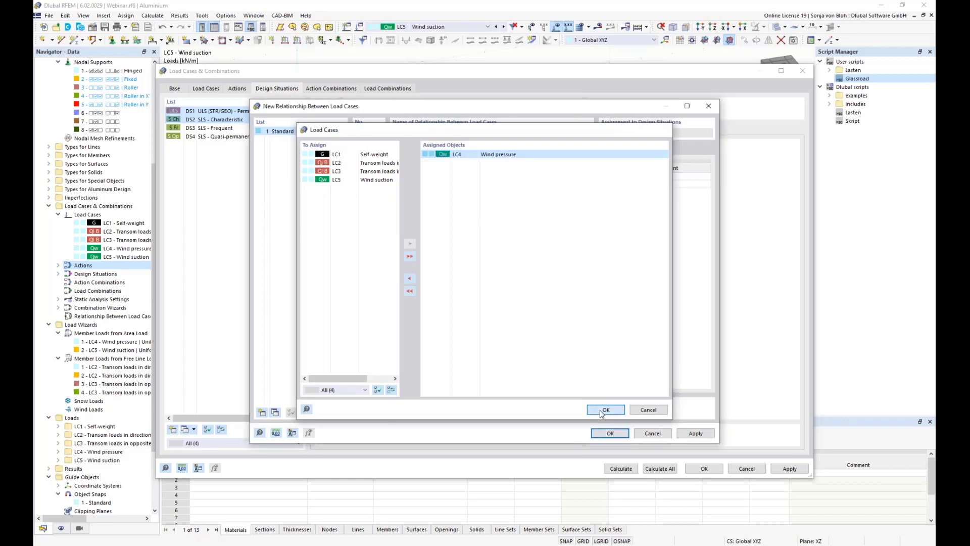
Exclude LC2 Transom loads in direction of fall from combining with LC4 in the first row of the exclusive load cases.
left_click(560, 177)
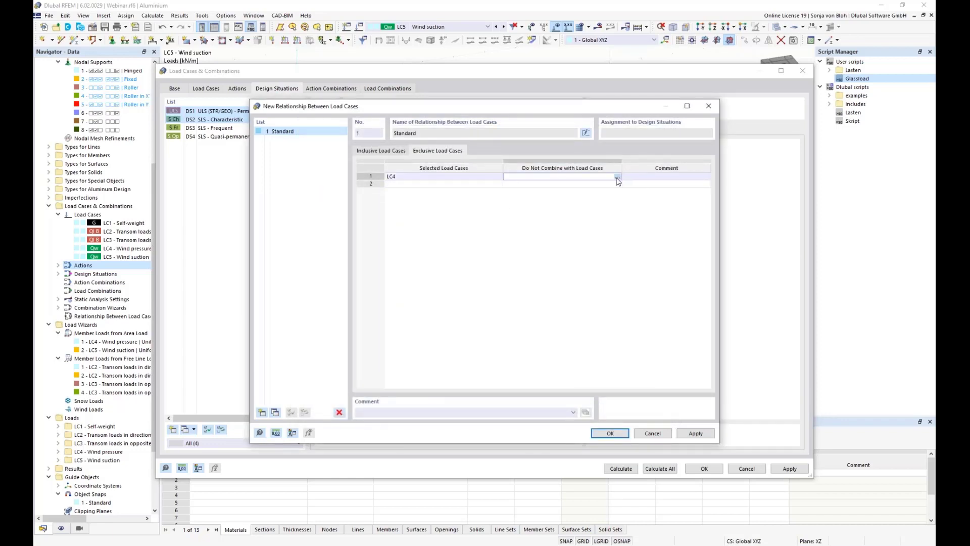
left_click(618, 177)
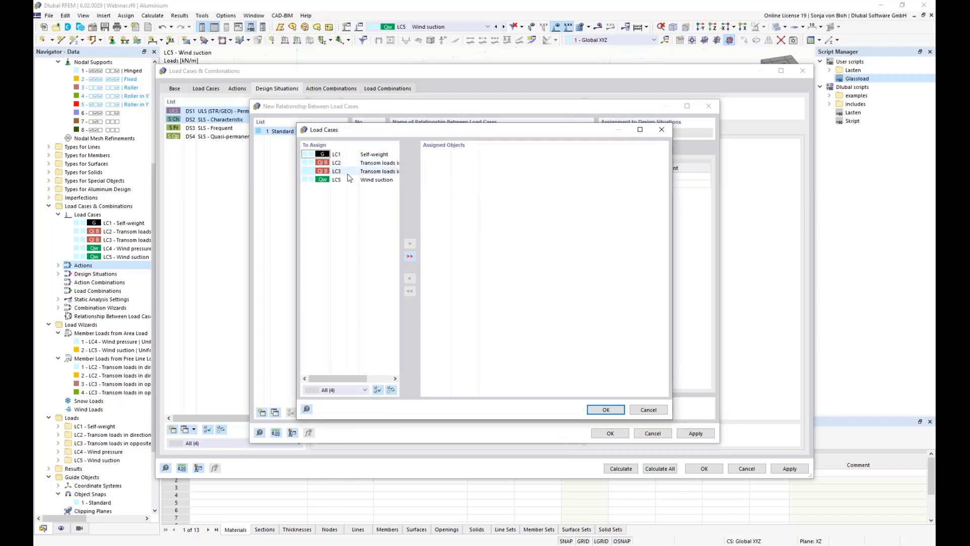
double_click(367, 164)
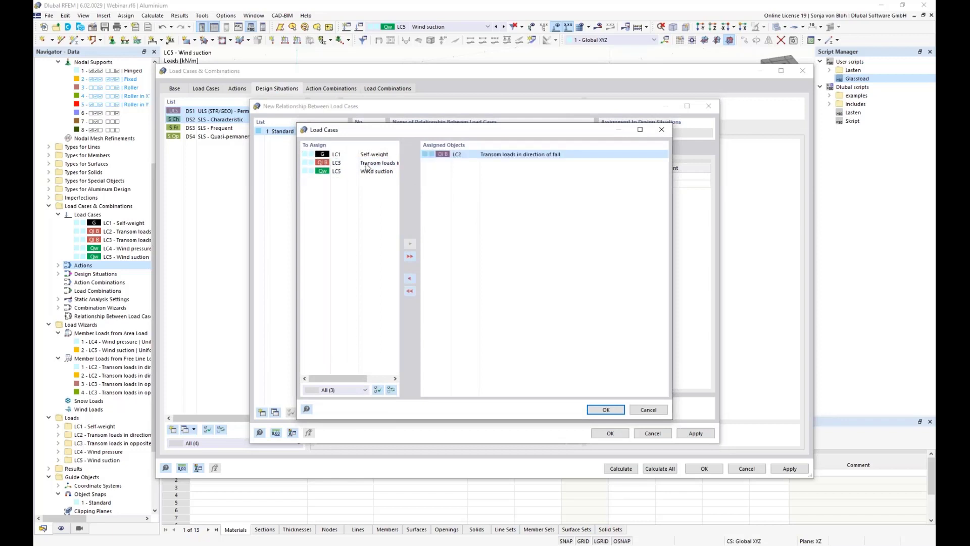
left_click(606, 409)
Add LC5 Wind suction as a second exclusive row that does not combine with LC3 Transom loads in opposite direction, and confirm the relationship.
left_click(435, 186)
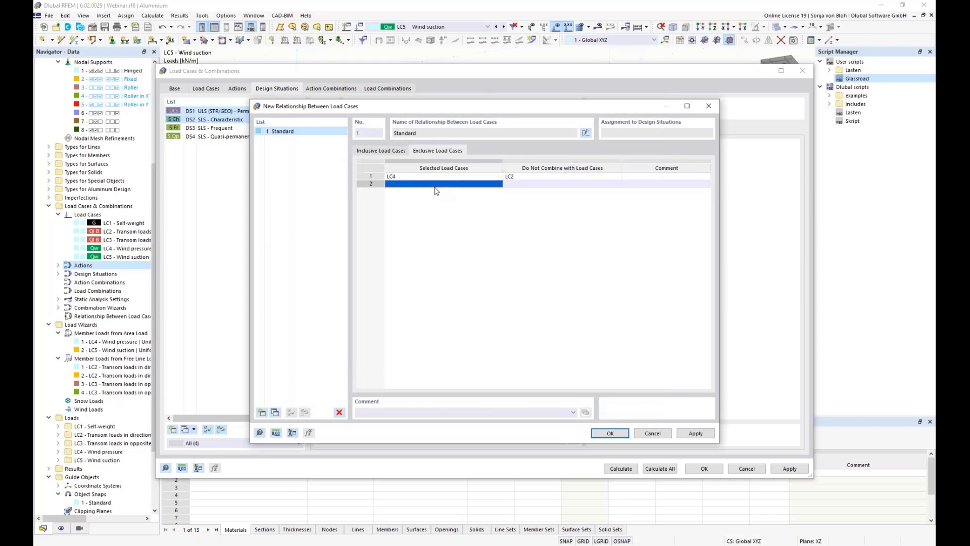
left_click(499, 184)
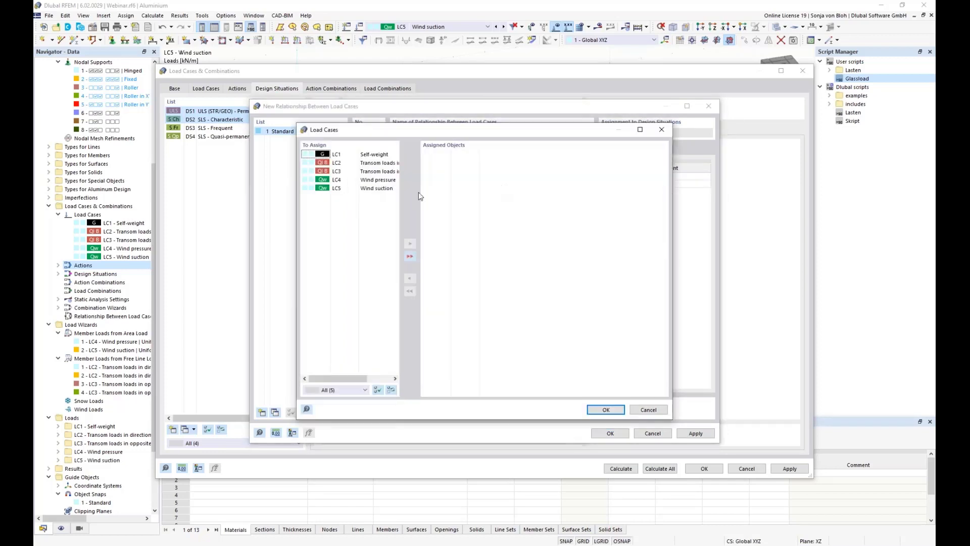
double_click(384, 188)
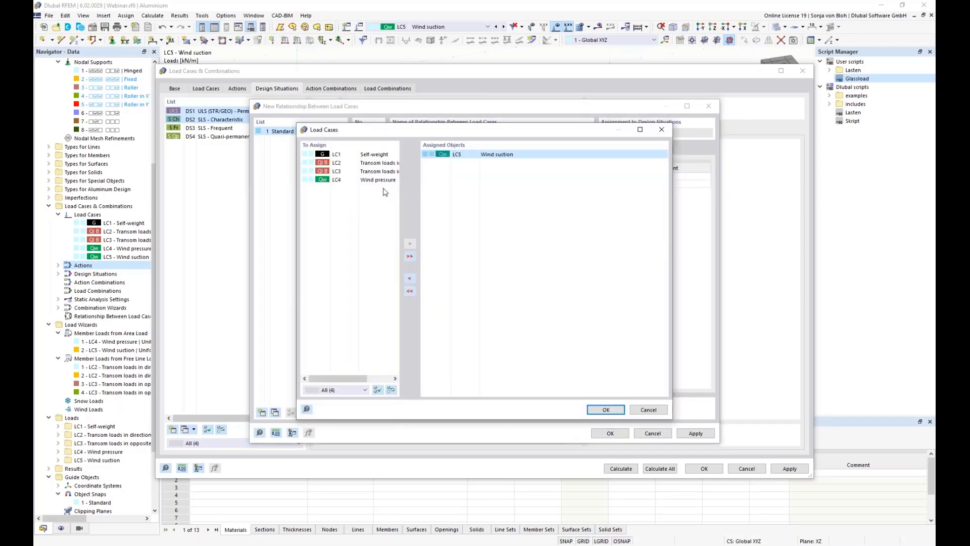
left_click(606, 410)
double_click(526, 184)
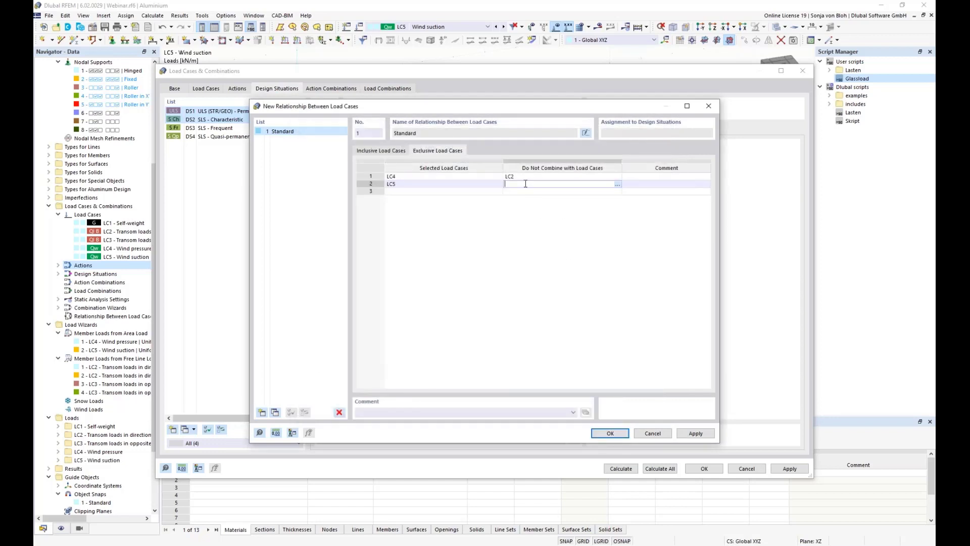
left_click(618, 184)
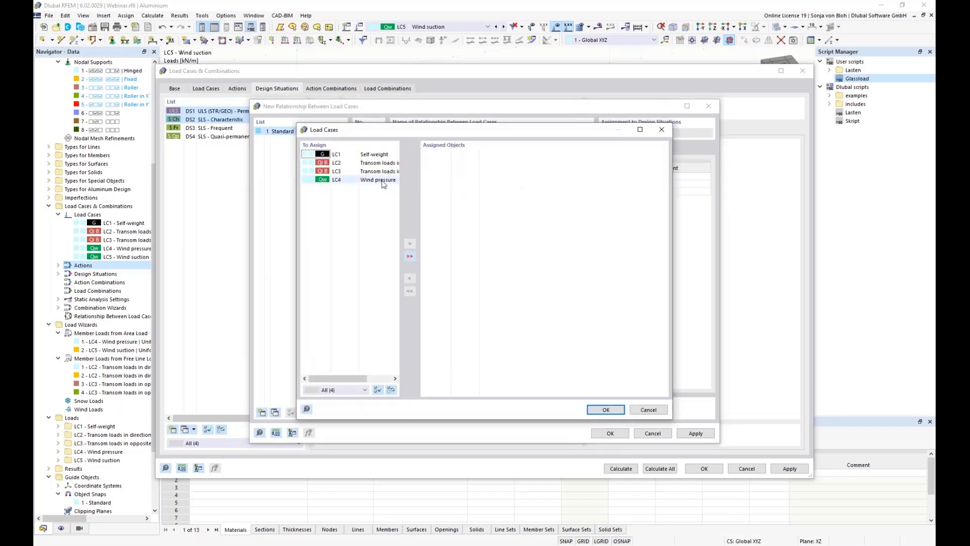
double_click(374, 172)
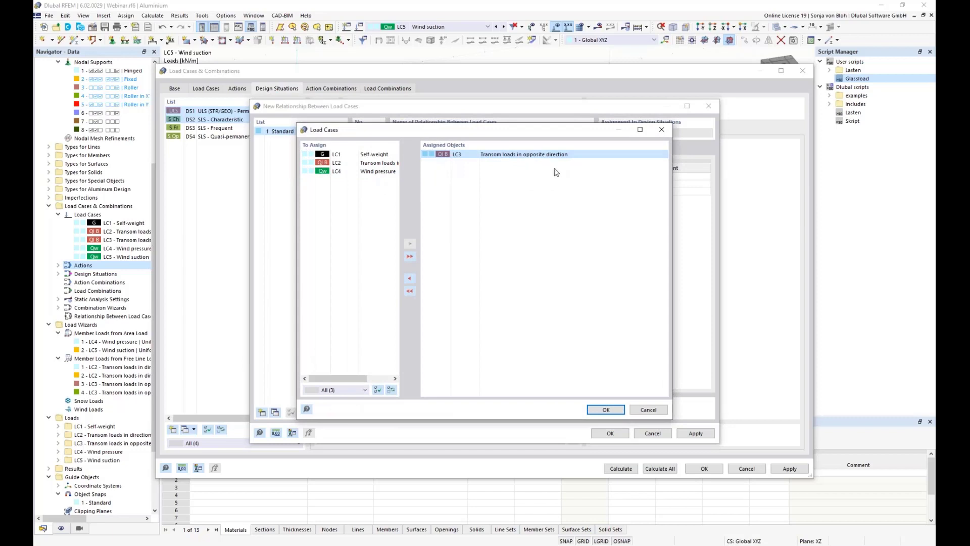
left_click(612, 411)
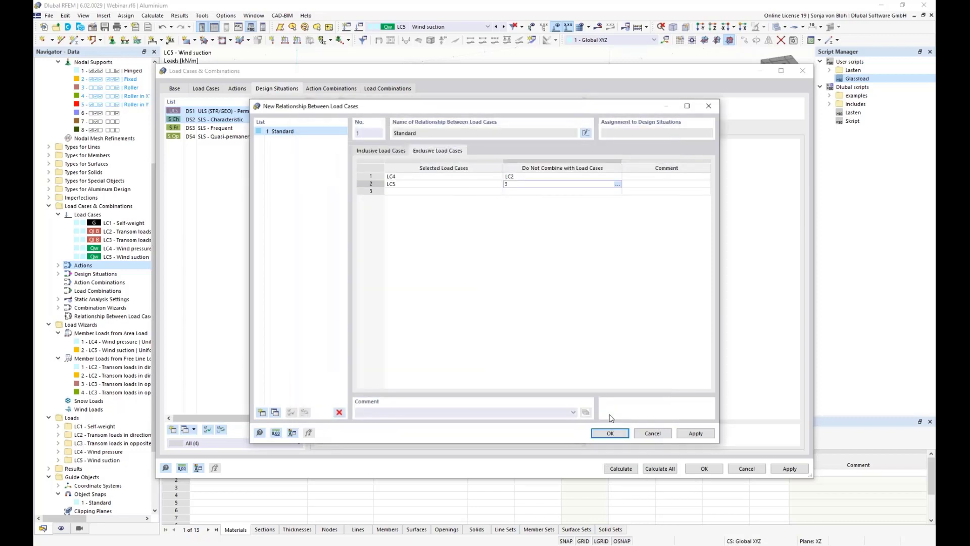
left_click(610, 433)
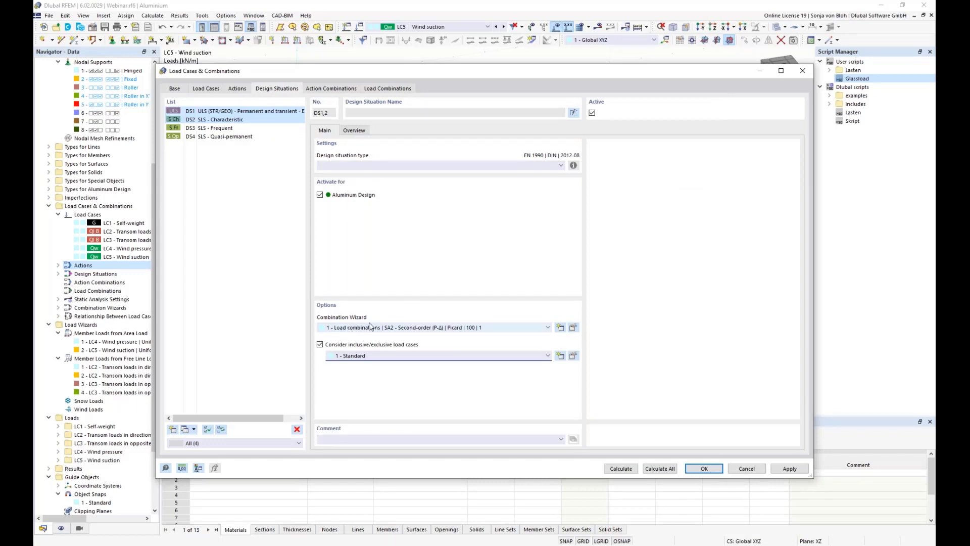
Keep combination wizard 1 with SA2 second-order (P-Δ) Picard analysis for DS1 and DS2 and generate the load combinations.
left_click(408, 328)
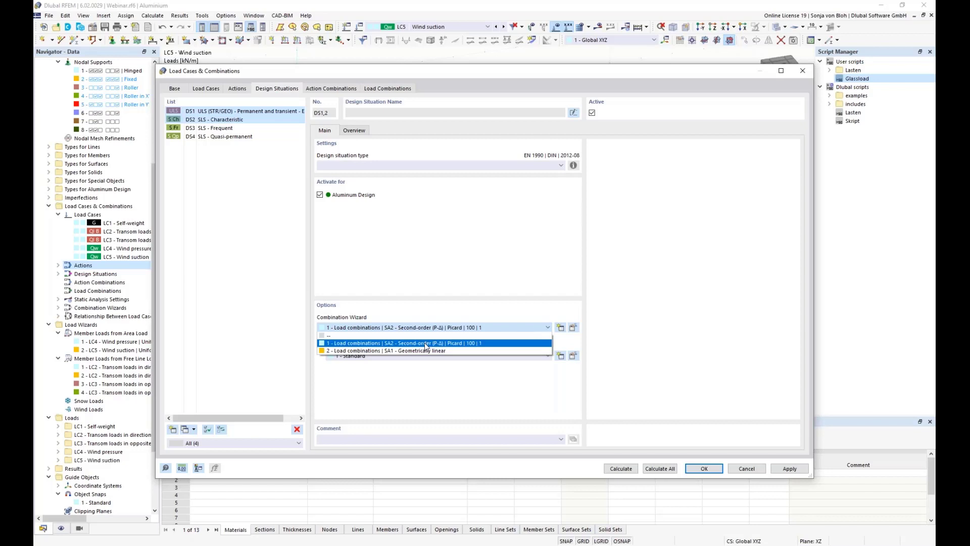
left_click(425, 342)
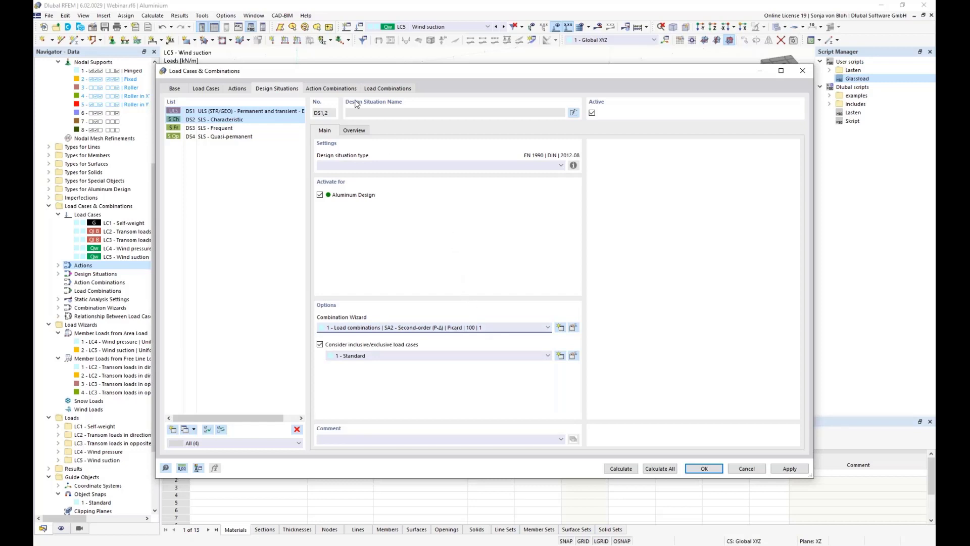
left_click(396, 88)
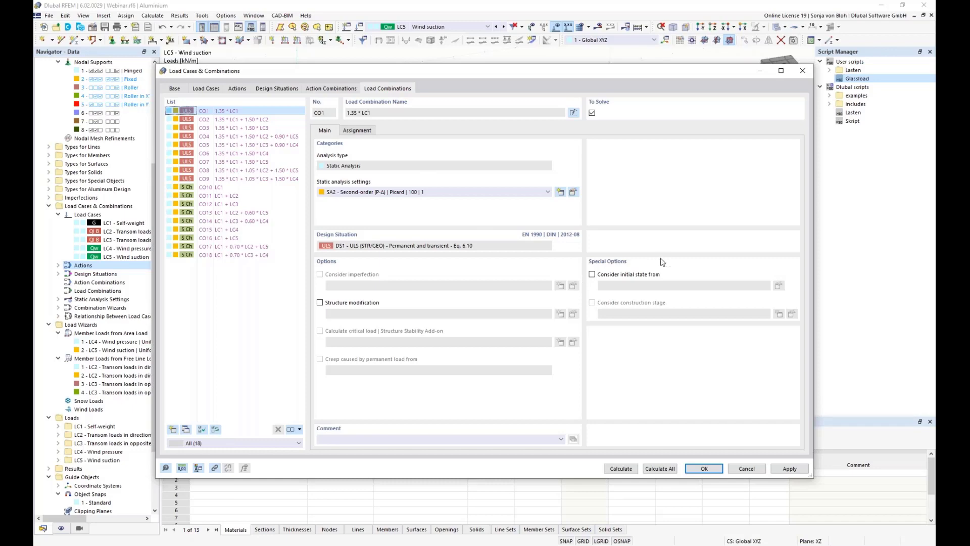
left_click(704, 470)
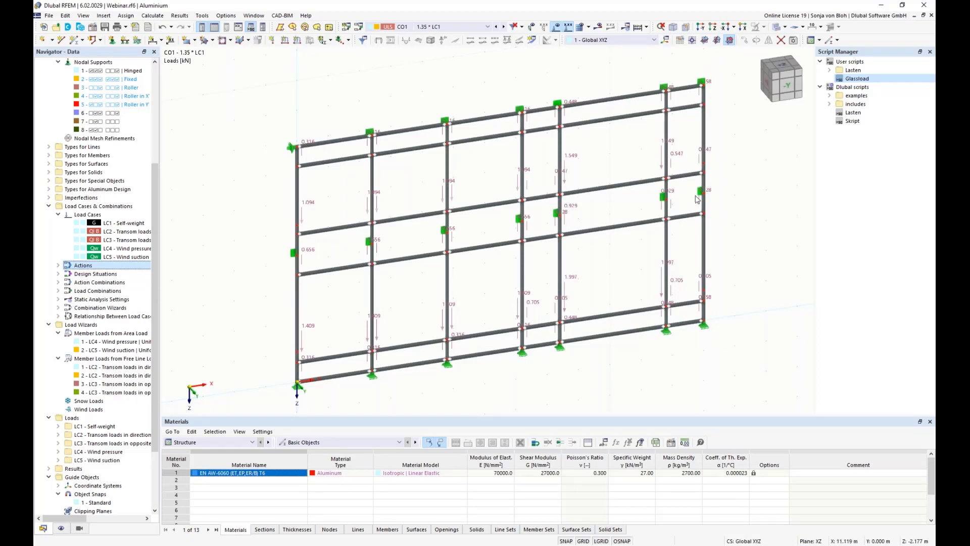
Show the facade in the -Y view and start a new object selection that covers members.
left_click(702, 31)
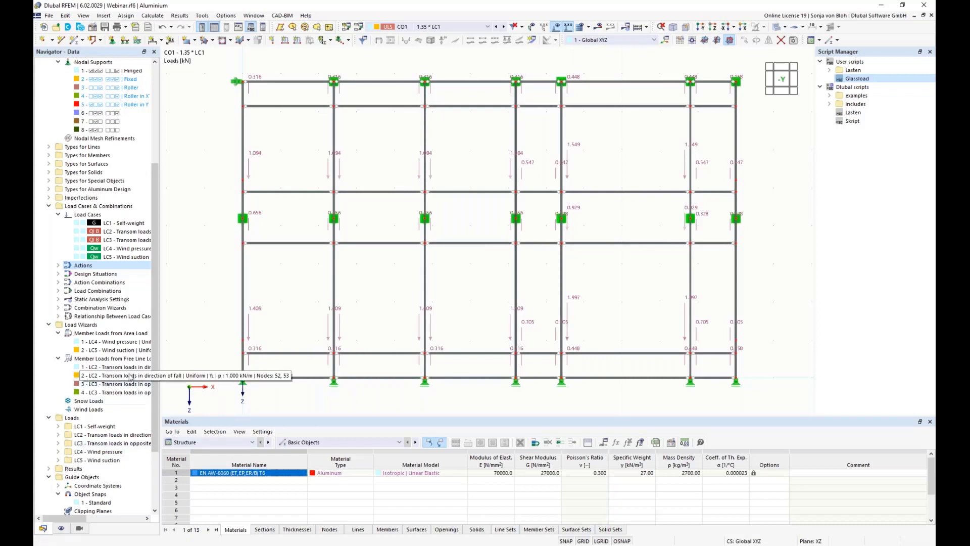
scroll(130, 377, "down", 3)
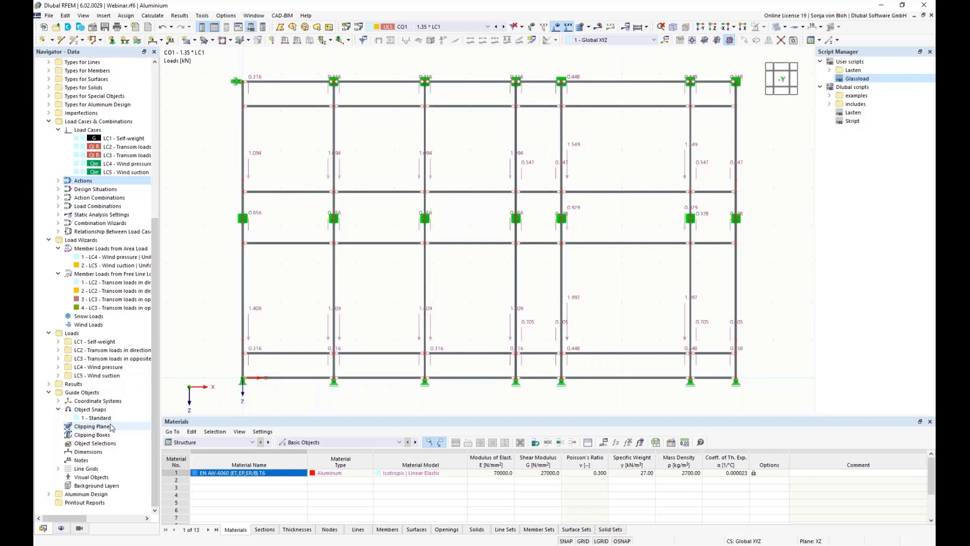
right_click(99, 442)
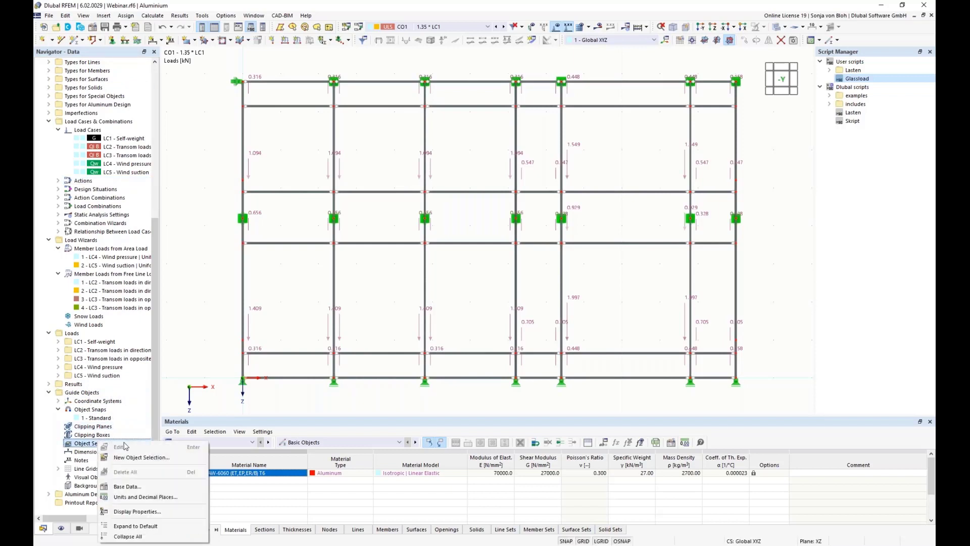
left_click(141, 458)
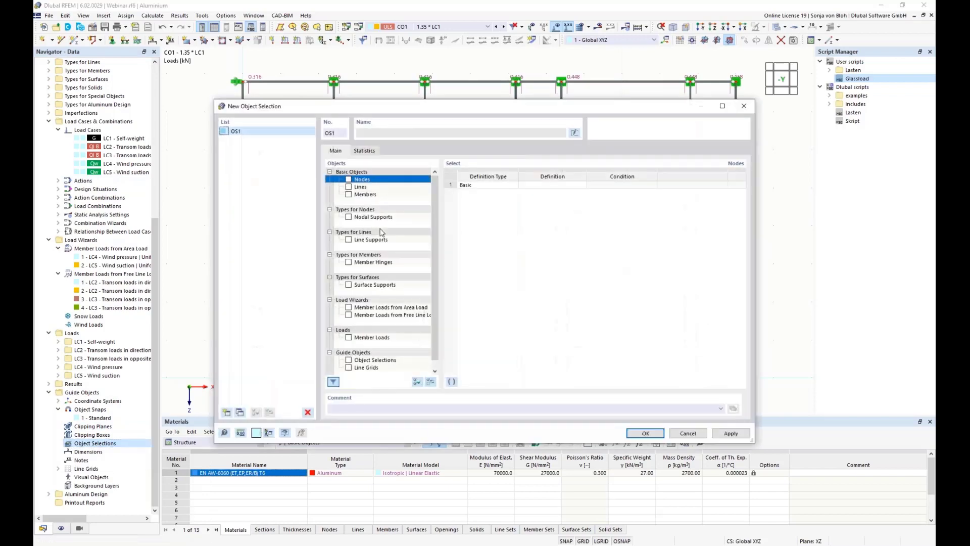
left_click(352, 196)
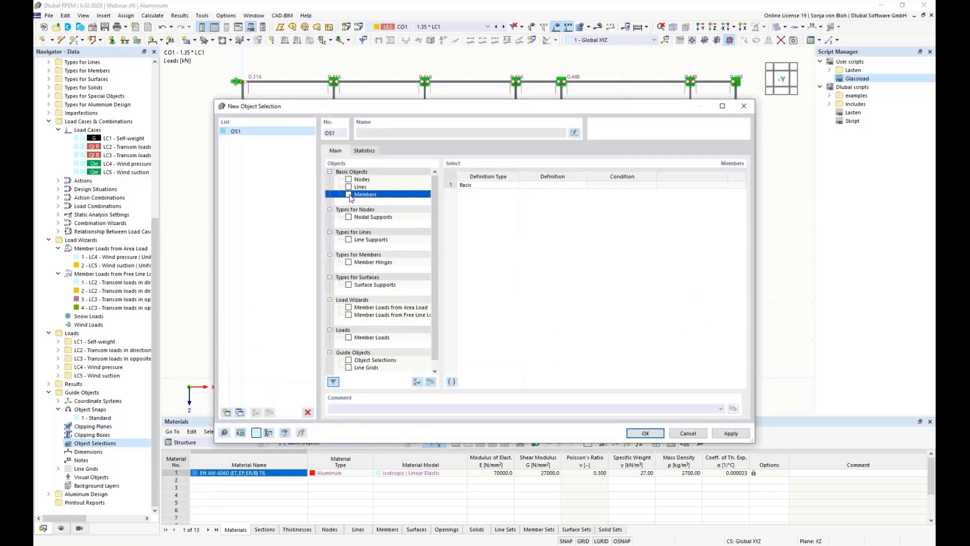
left_click(350, 195)
Set the object selection criterion to Parallel to member, with the outermost vertical member 14 as the reference.
left_click(570, 185)
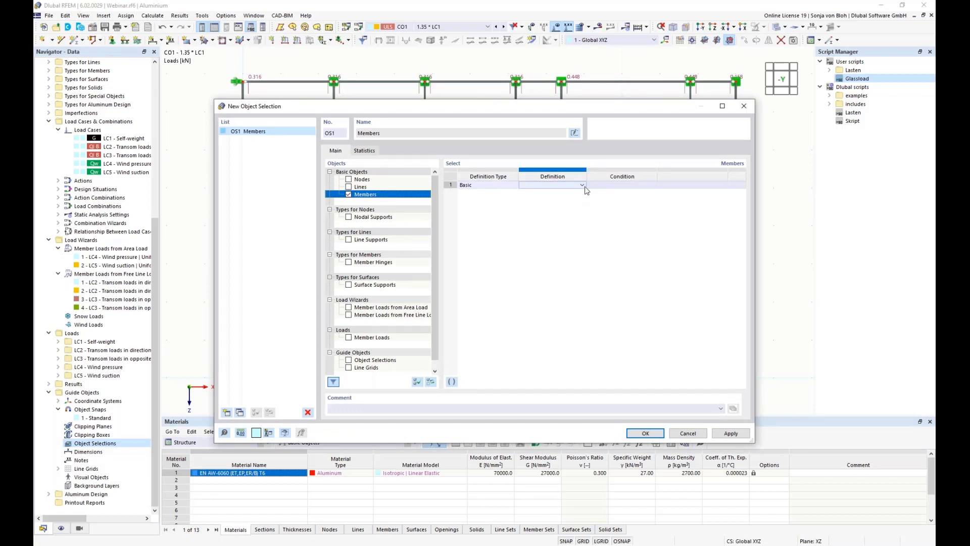
left_click(582, 185)
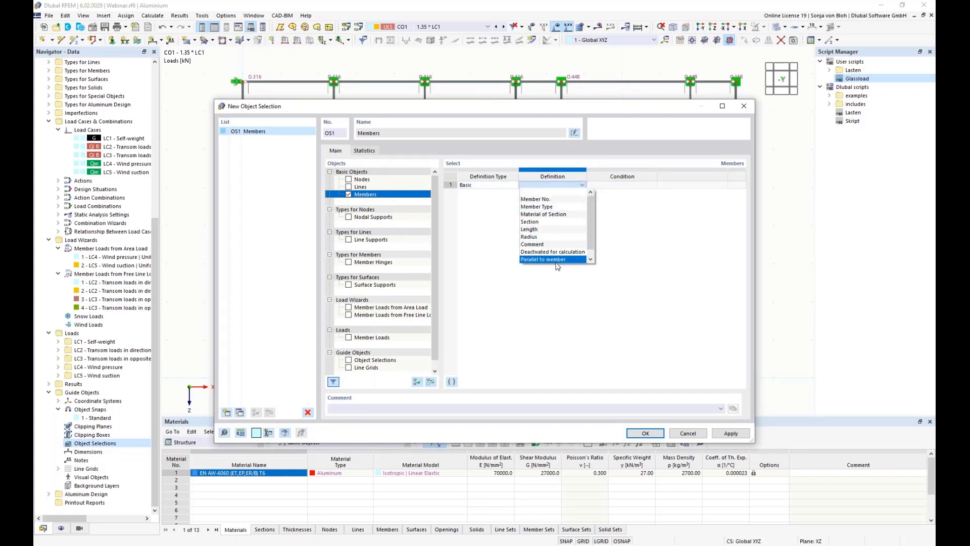
left_click(558, 259)
left_click(687, 190)
left_click(686, 190)
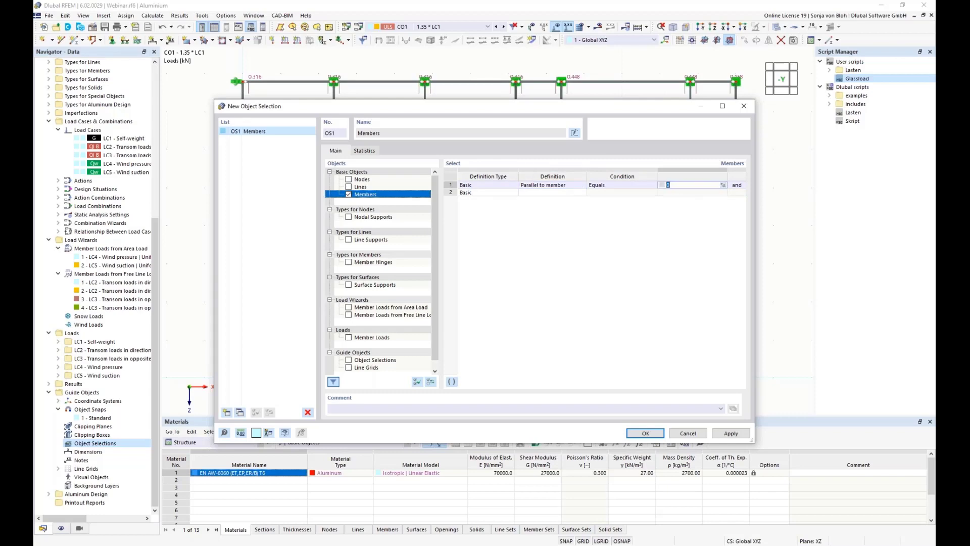
left_click(724, 185)
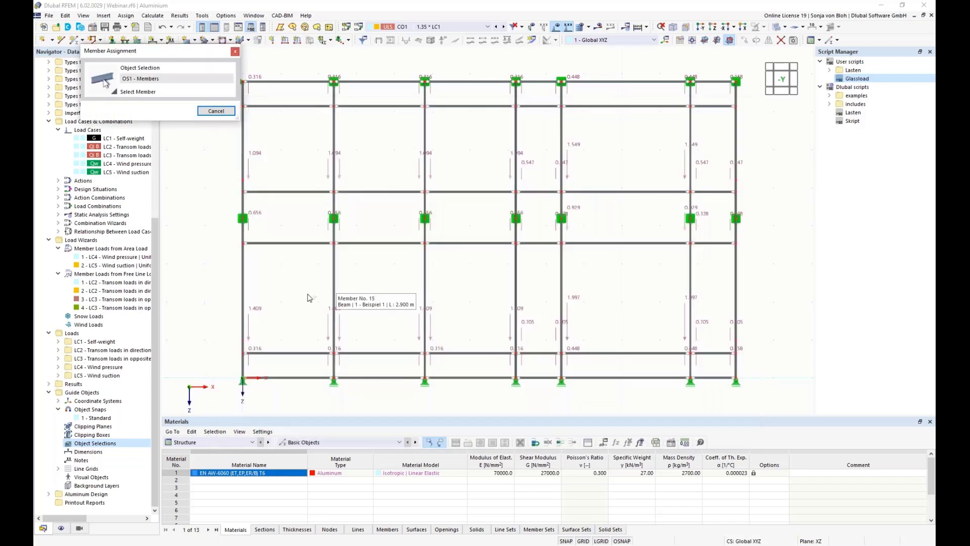
left_click(244, 266)
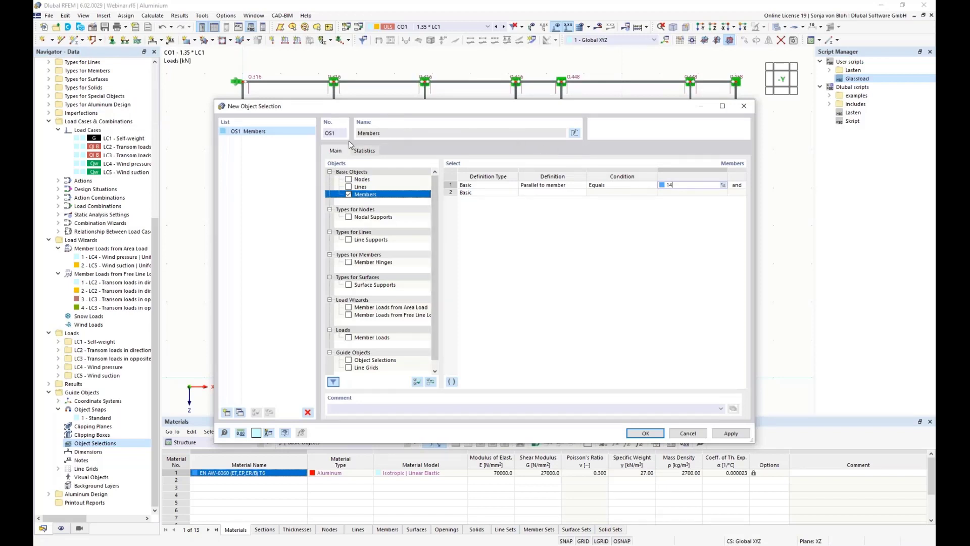
Name the object selection Mullions and confirm it.
left_click(578, 133)
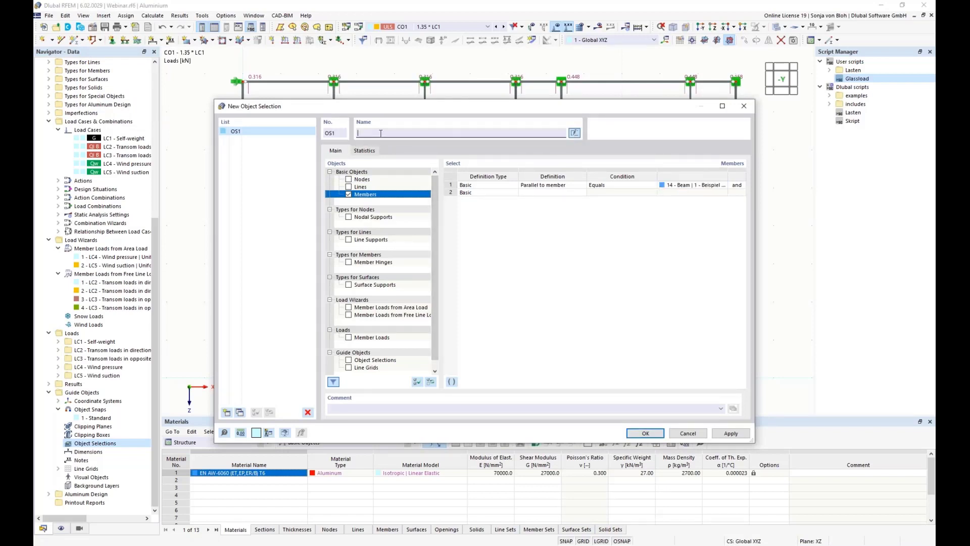
type("Mullions")
left_click(646, 435)
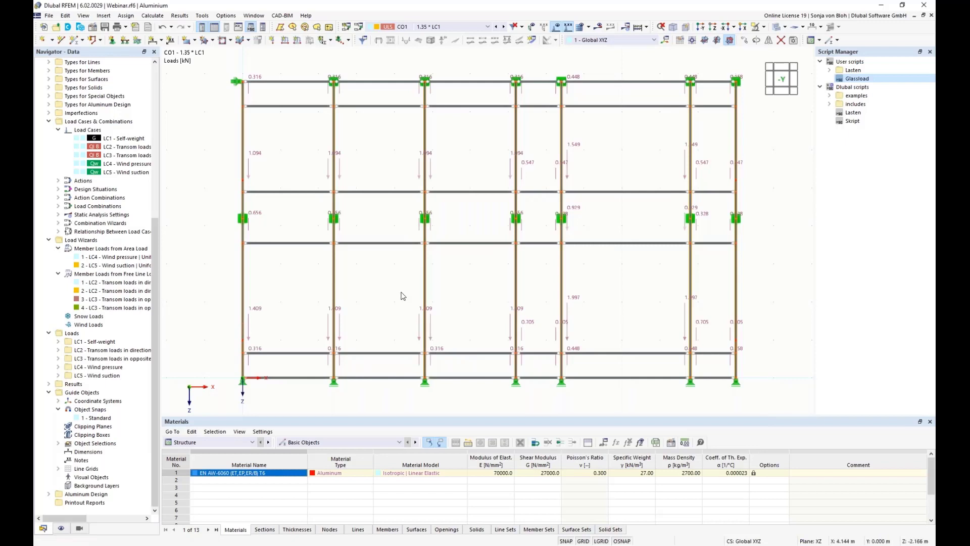
Create continuous member sets from the selected mullion members, accepting all detected sets.
right_click(244, 128)
mouse_move(269, 157)
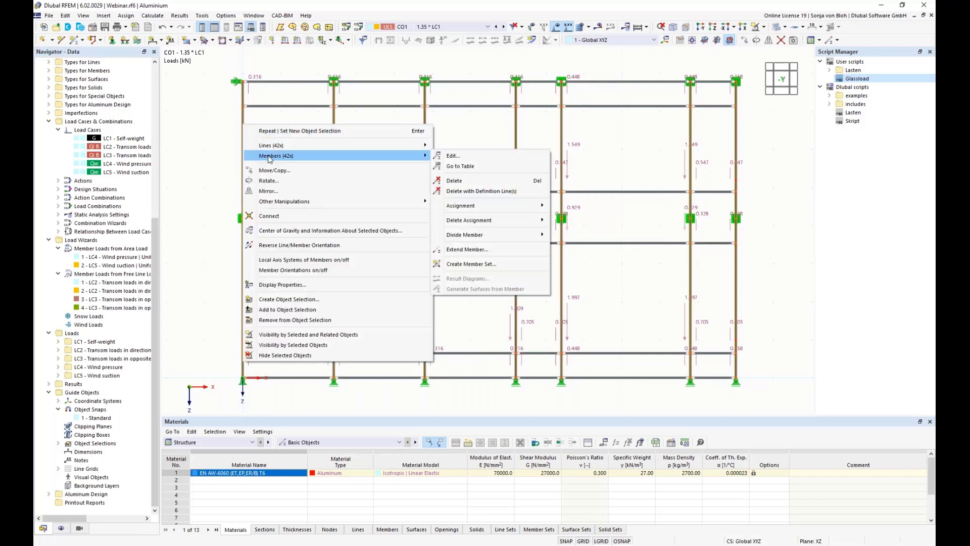
left_click(488, 265)
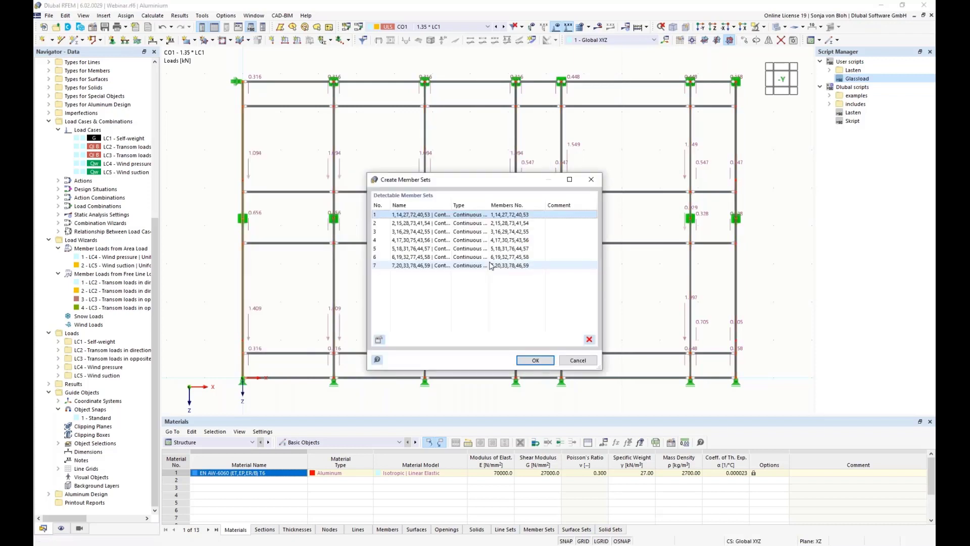
left_click(526, 360)
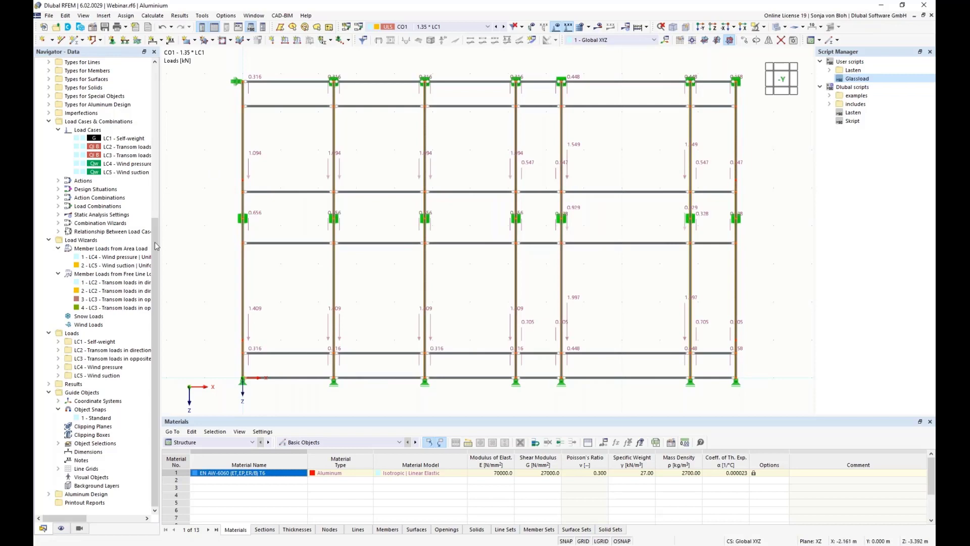
Open all seven member sets together for editing and activate their aluminum design properties.
left_click_drag(155, 256, 181, 122)
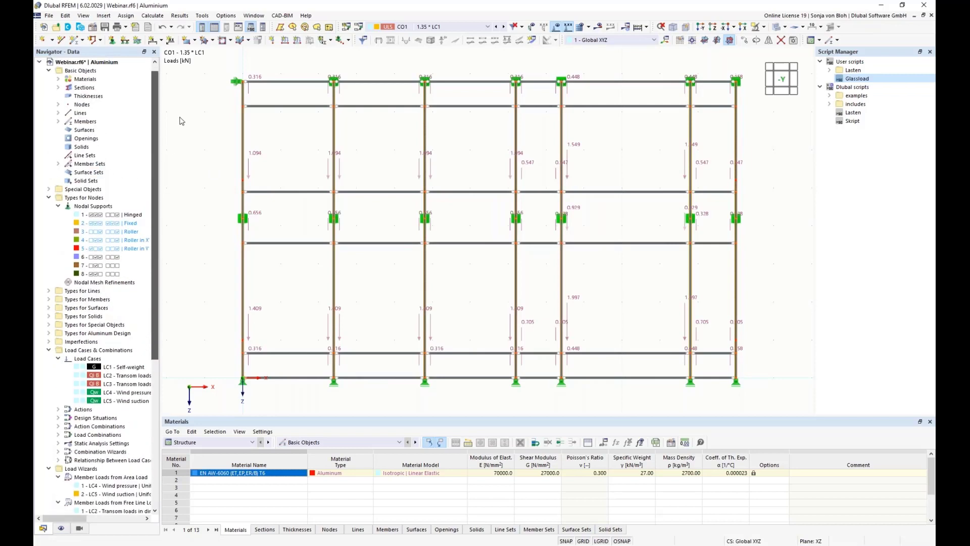
left_click(58, 164)
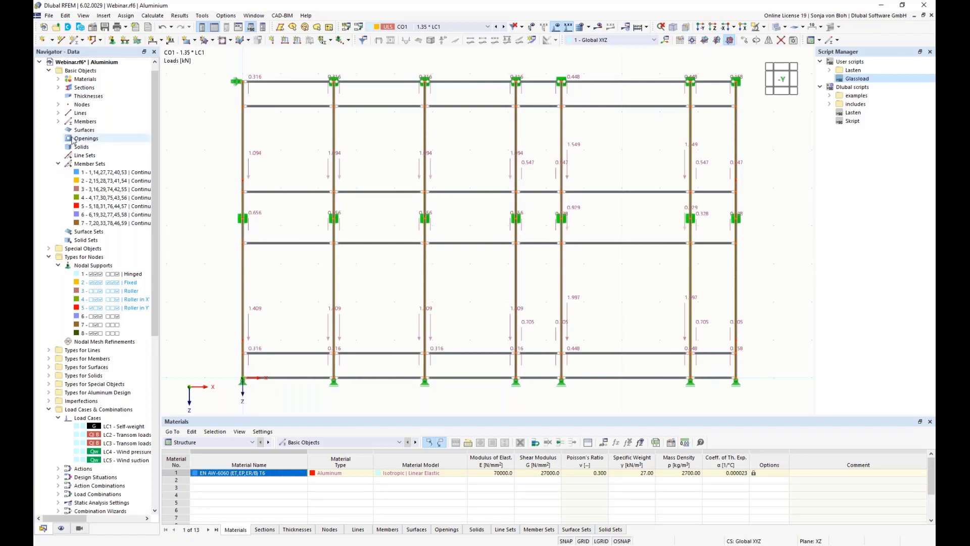
double_click(104, 174)
left_click(117, 222, "shift")
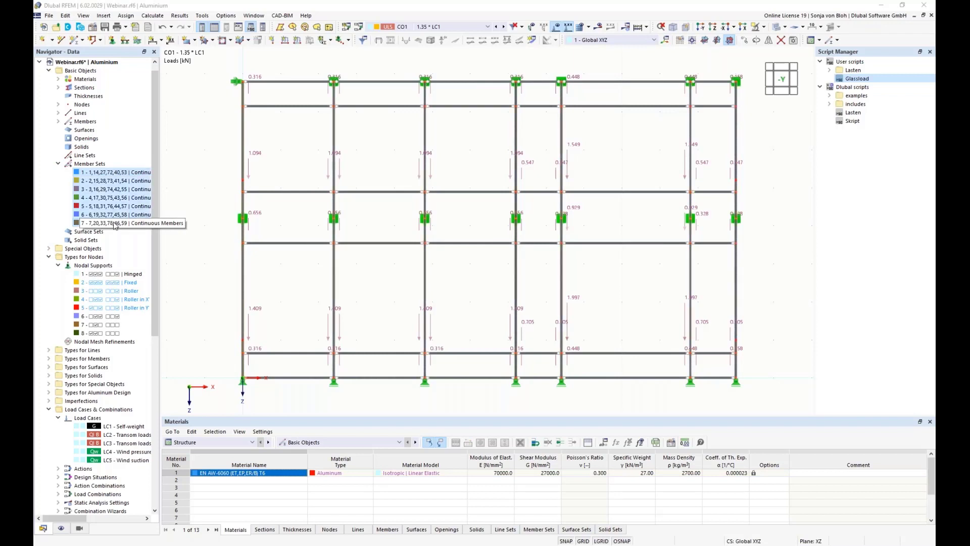
right_click(105, 174)
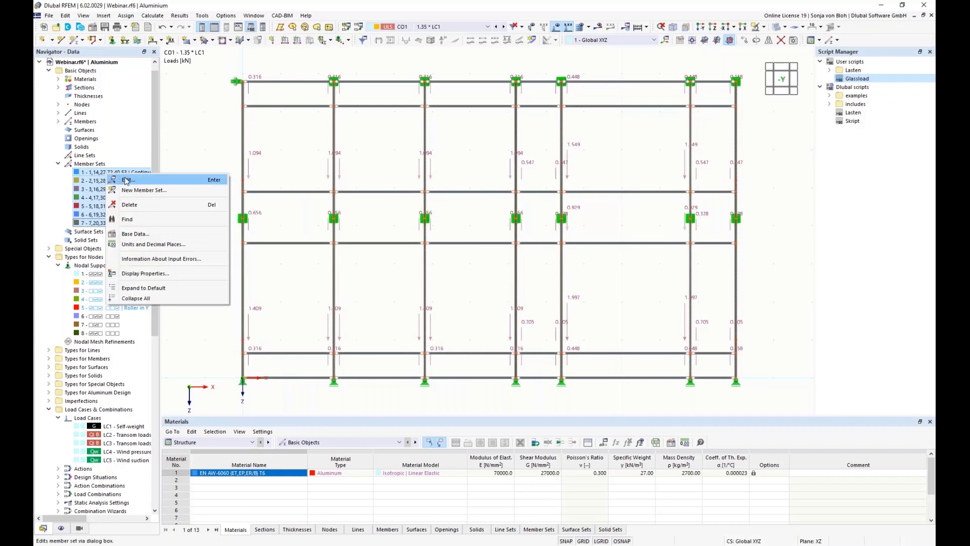
left_click(128, 180)
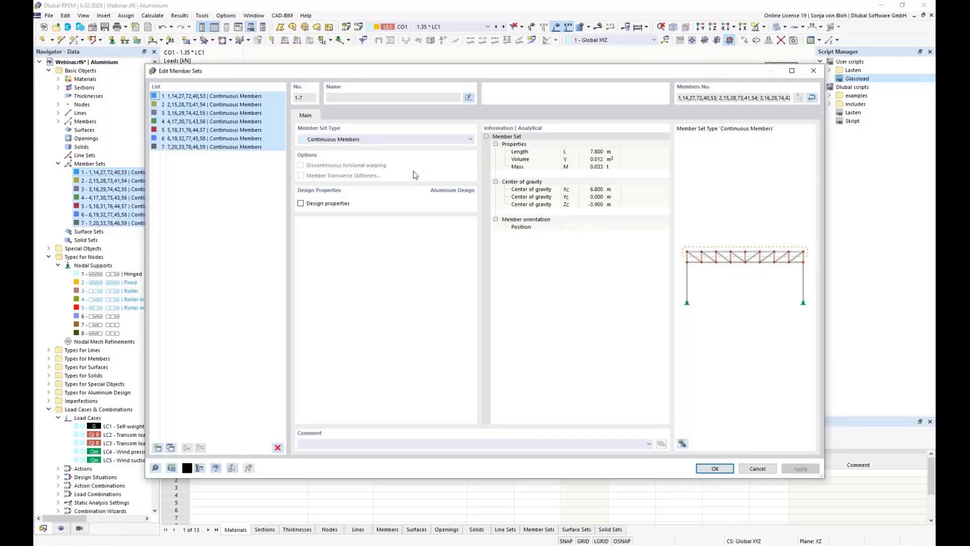
left_click(301, 203)
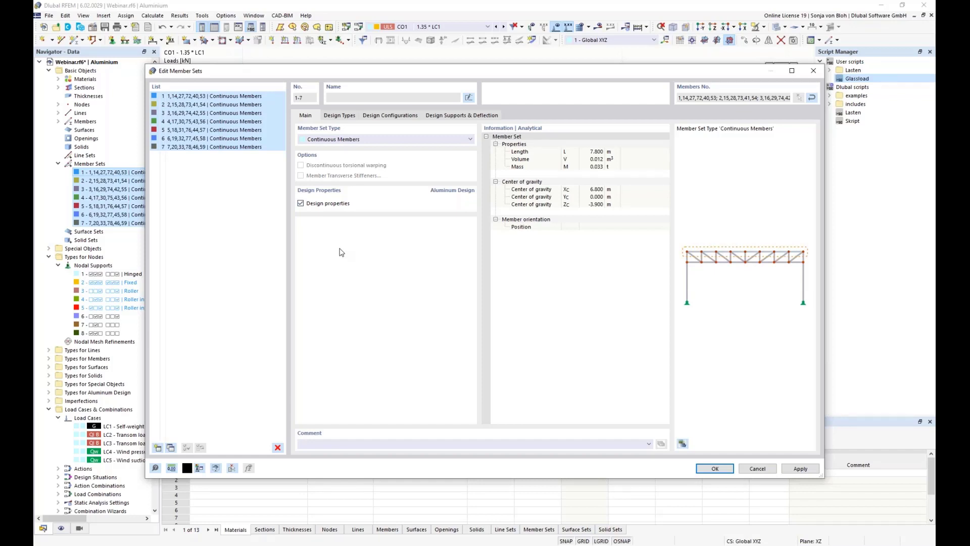
Deactivate the stability design in the member sets' default ultimate configuration and confirm the change.
left_click(397, 117)
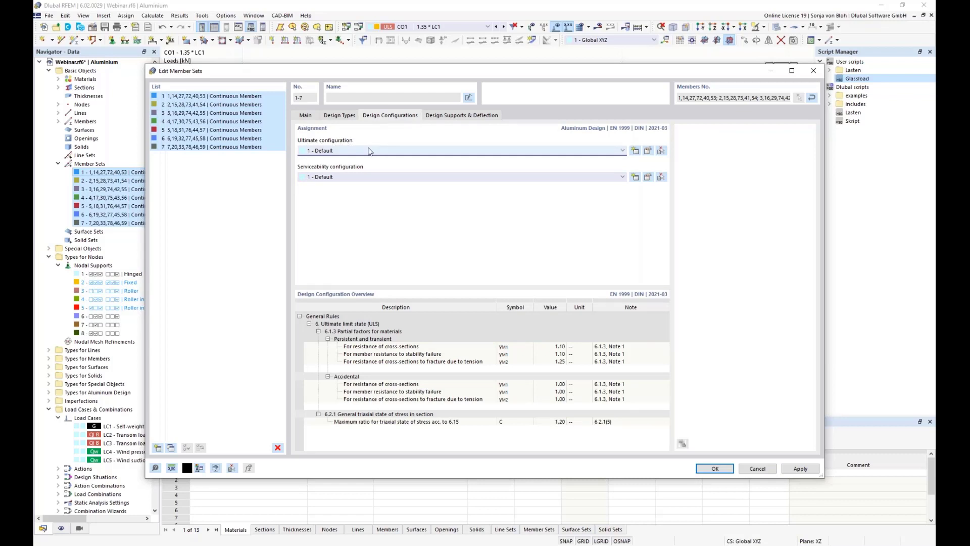
left_click(648, 151)
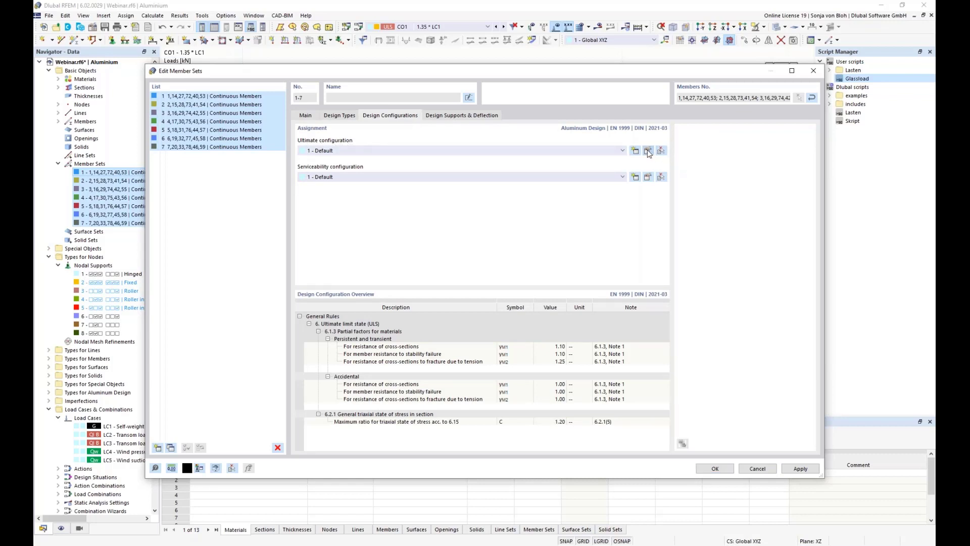
left_click(516, 318)
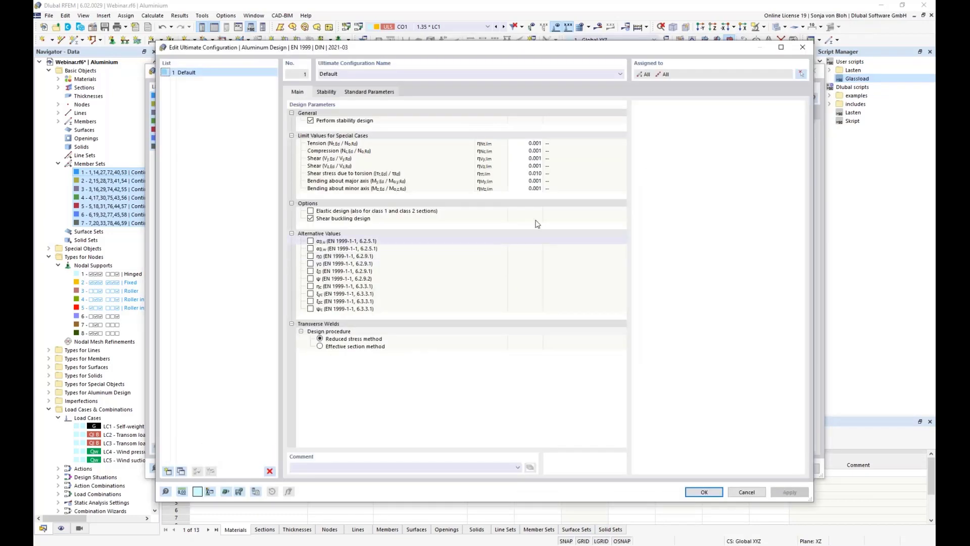
left_click_drag(385, 47, 454, 103)
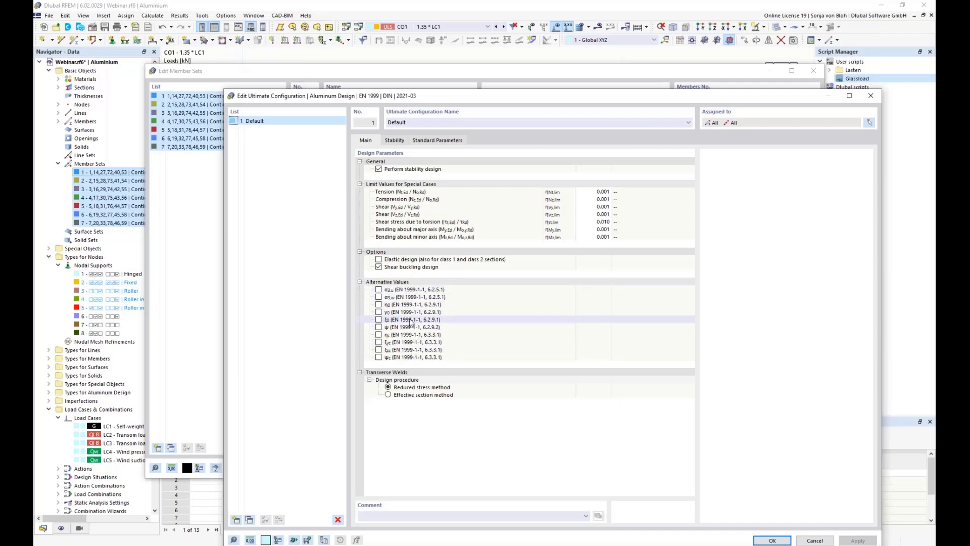
left_click(379, 169)
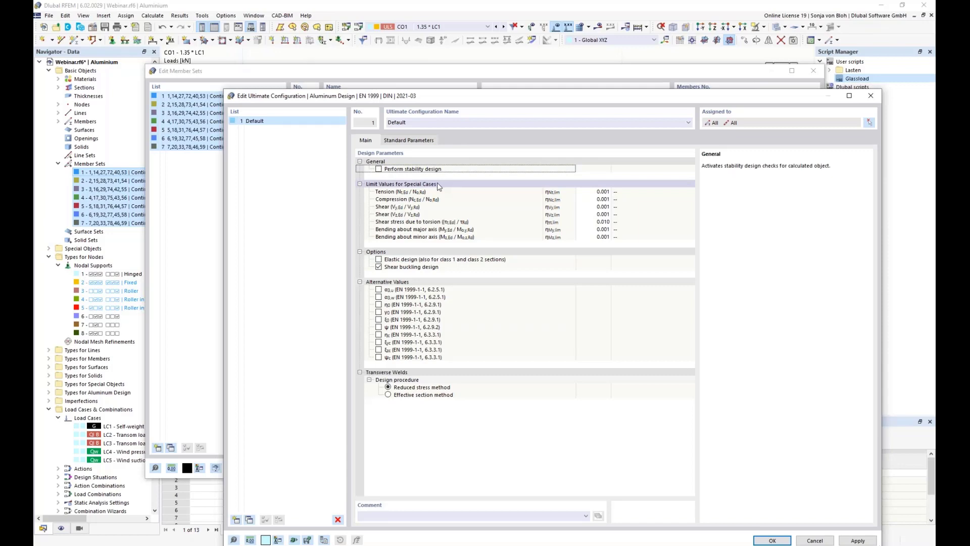
left_click_drag(430, 96, 402, 59)
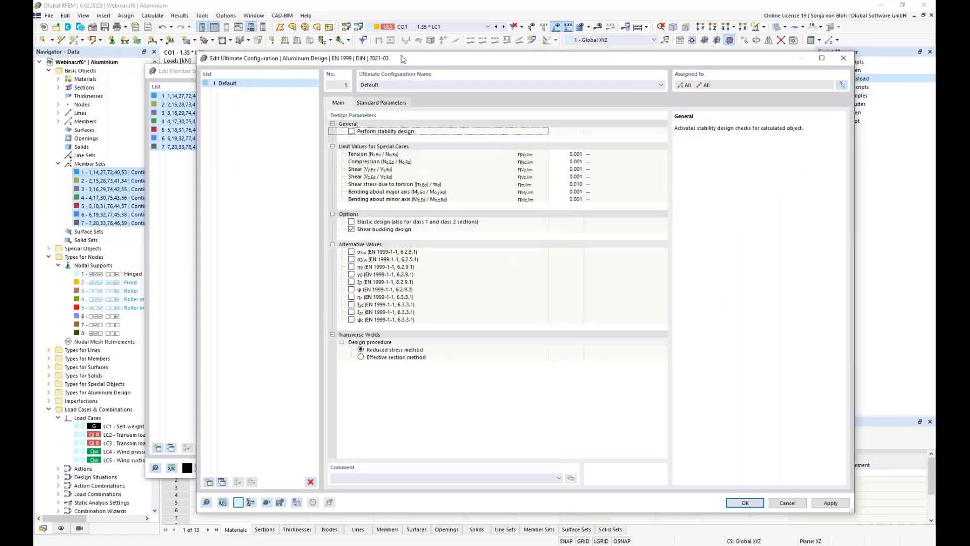
left_click(745, 503)
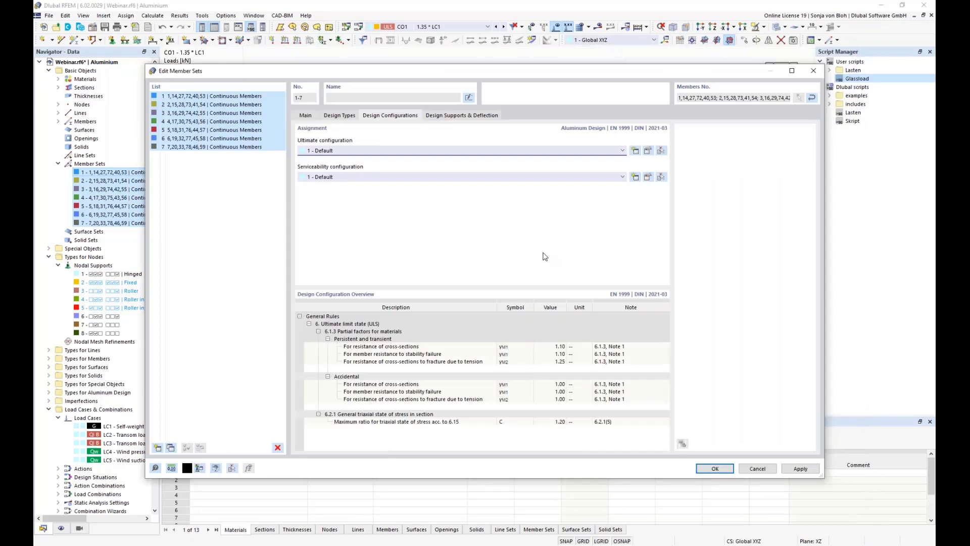
Set the characteristic beam deflection limit to L/200 in the member sets' default serviceability configuration.
left_click(648, 177)
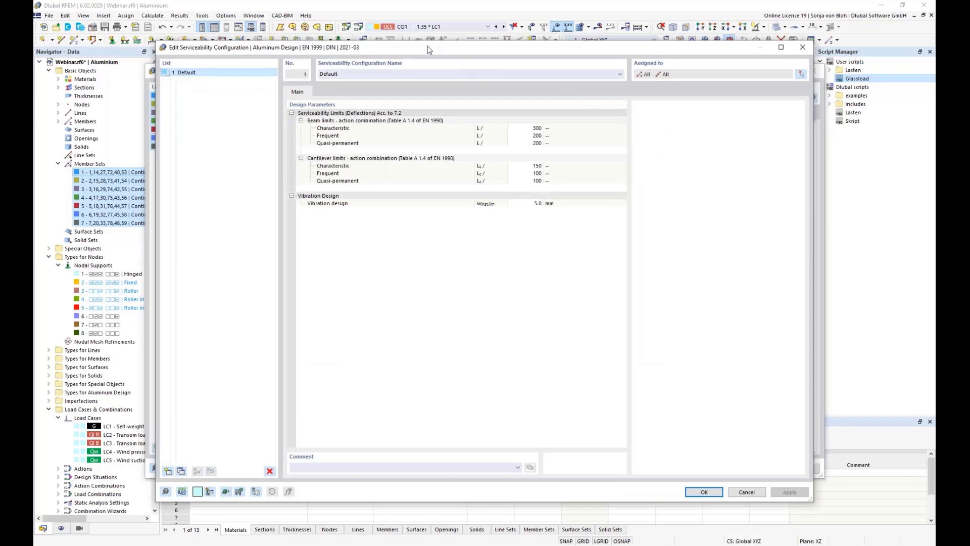
left_click_drag(431, 47, 445, 95)
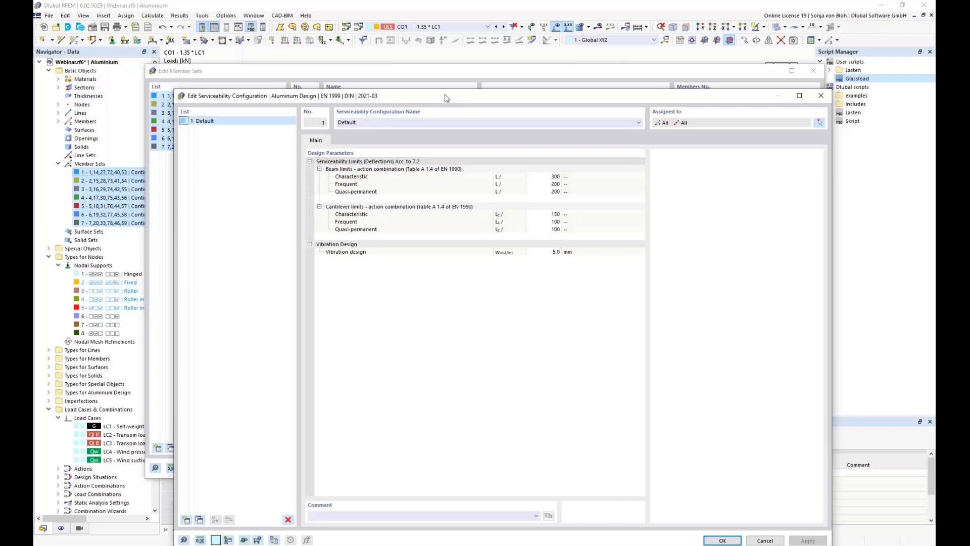
left_click(357, 164)
left_click(427, 186)
left_click(428, 194)
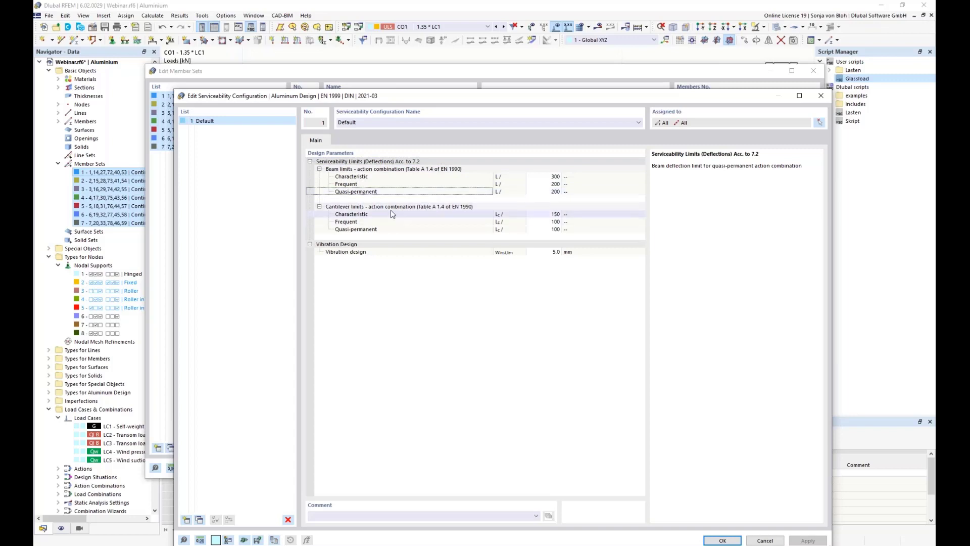
left_click(383, 229)
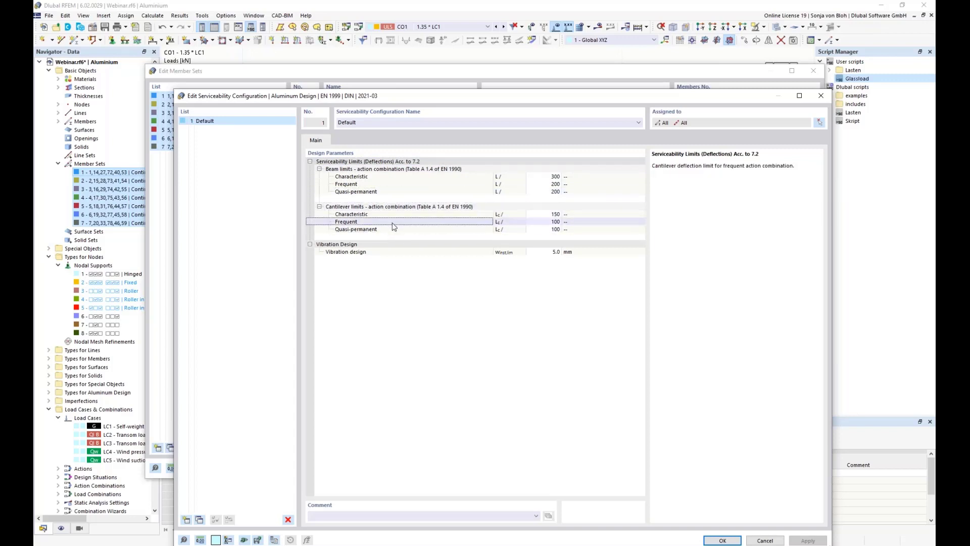
left_click(402, 208)
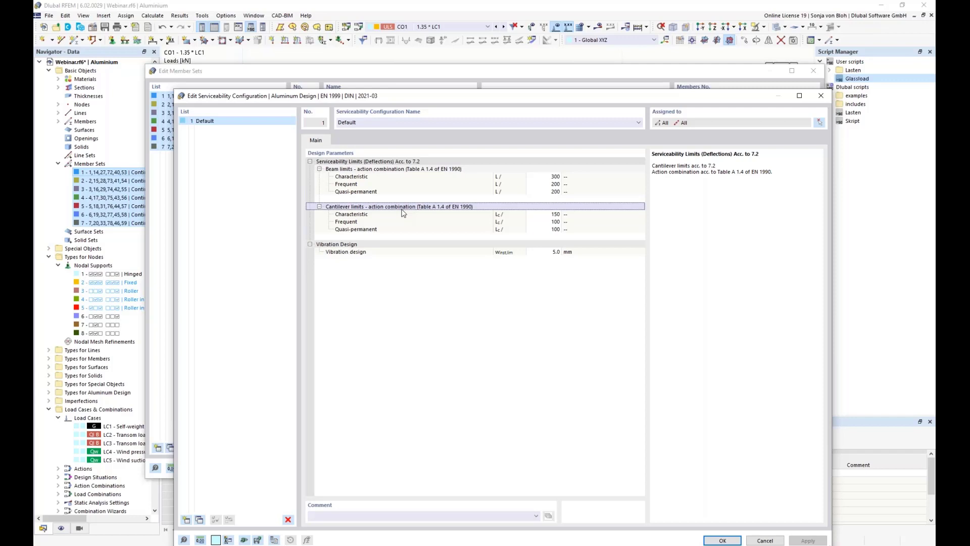
left_click(546, 177)
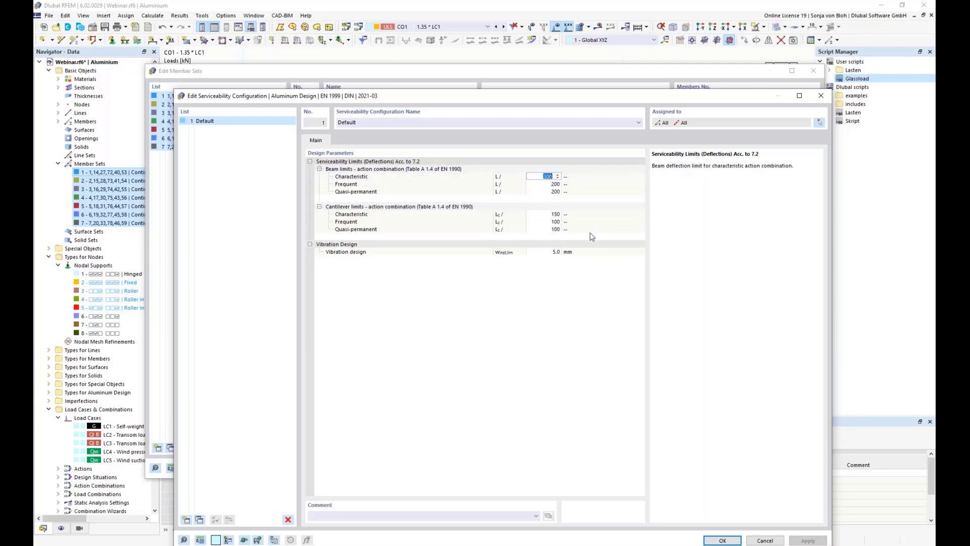
type("20")
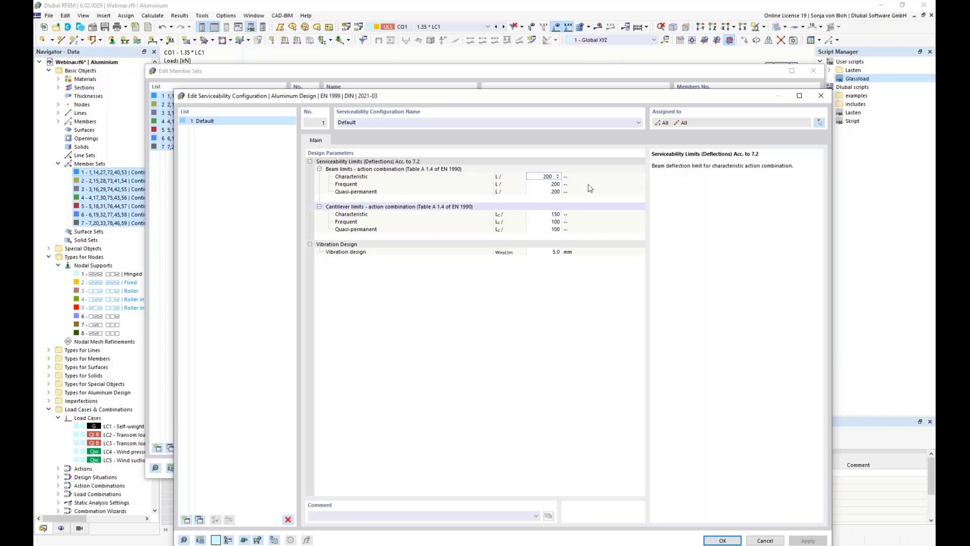
Rename the default serviceability configuration as "Span length <= 3000 mm".
left_click(390, 125)
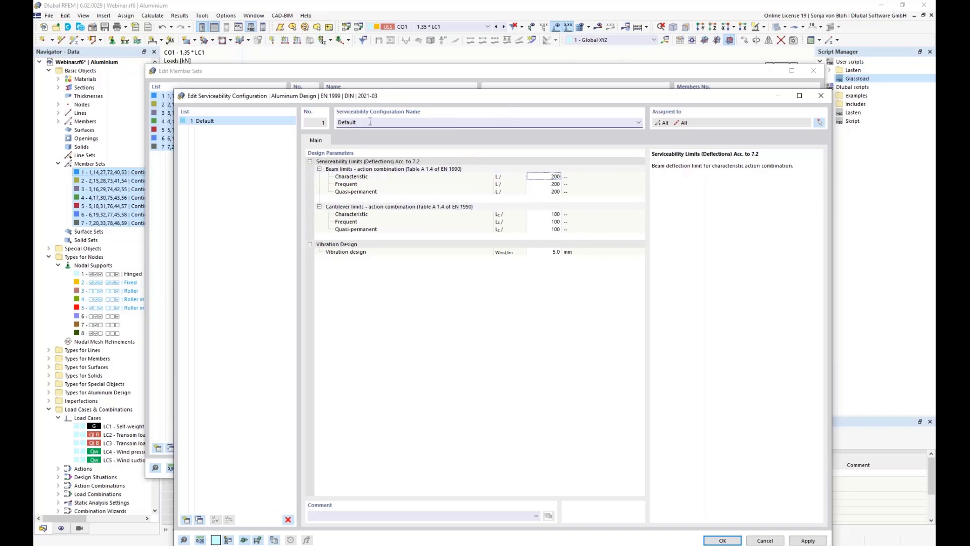
left_click_drag(373, 124, 308, 122)
type("Span d")
key("BackSpace")
type("length <= 3000 mm")
Add a second serviceability configuration named "Span length 3000 mm < L < 7500 mm" and confirm the configurations.
left_click(185, 520)
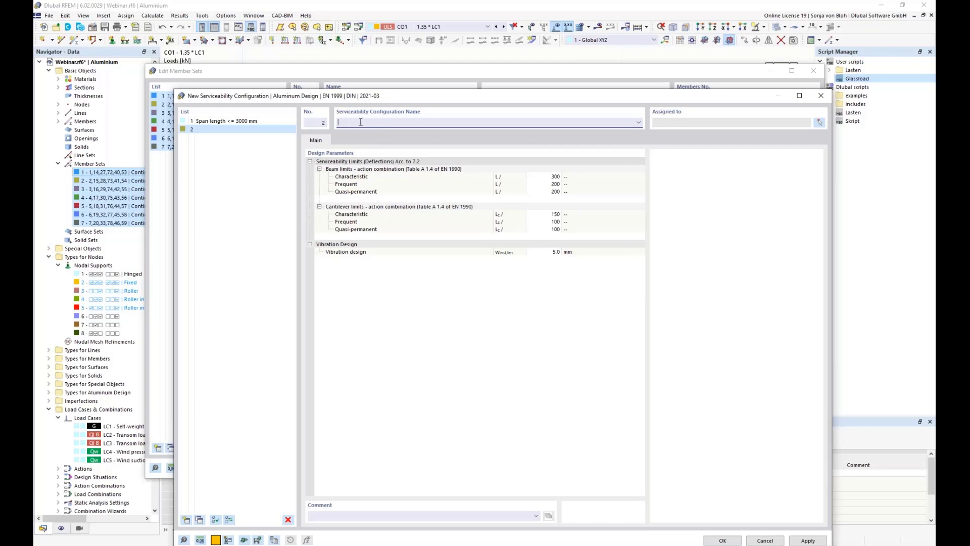
type("Span length 3000 mm < L < 7500 mm")
left_click(550, 177)
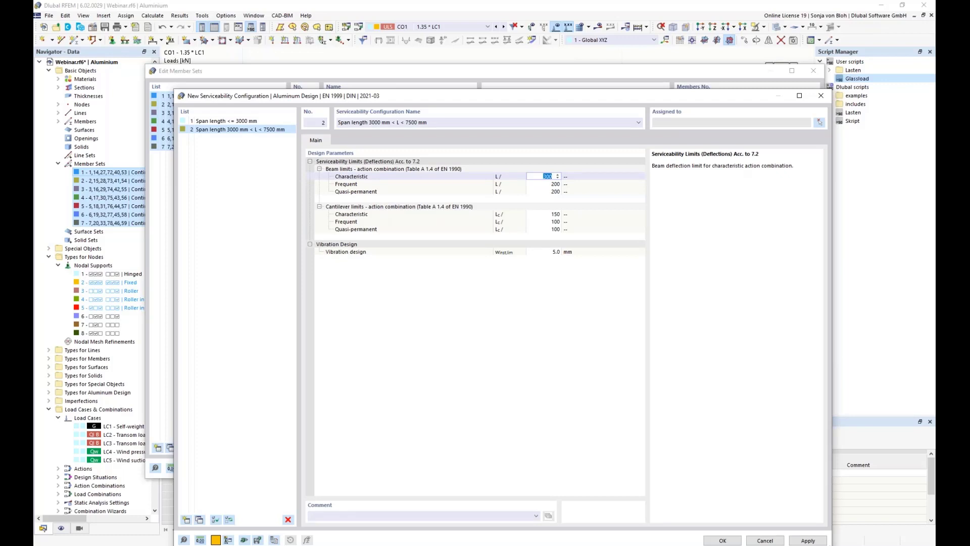
left_click(721, 540)
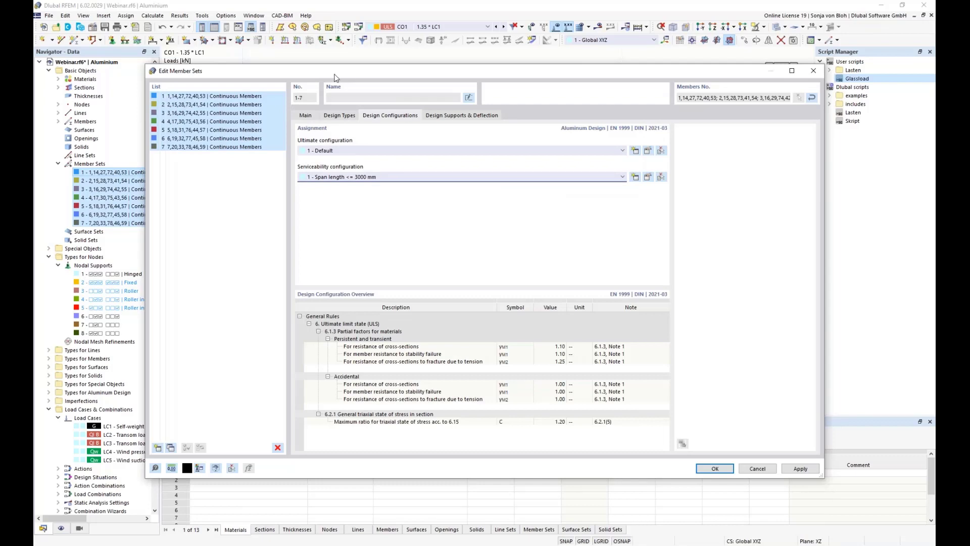
Assign the serviceability configuration "Span length 3000 mm < L < 7500 mm" to all seven member sets.
left_click_drag(333, 75, 493, 63)
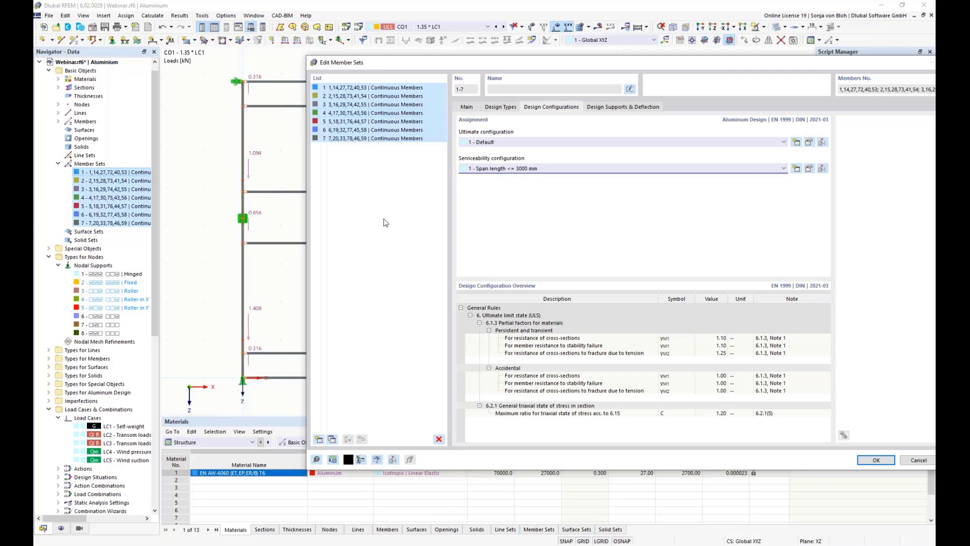
left_click(551, 170)
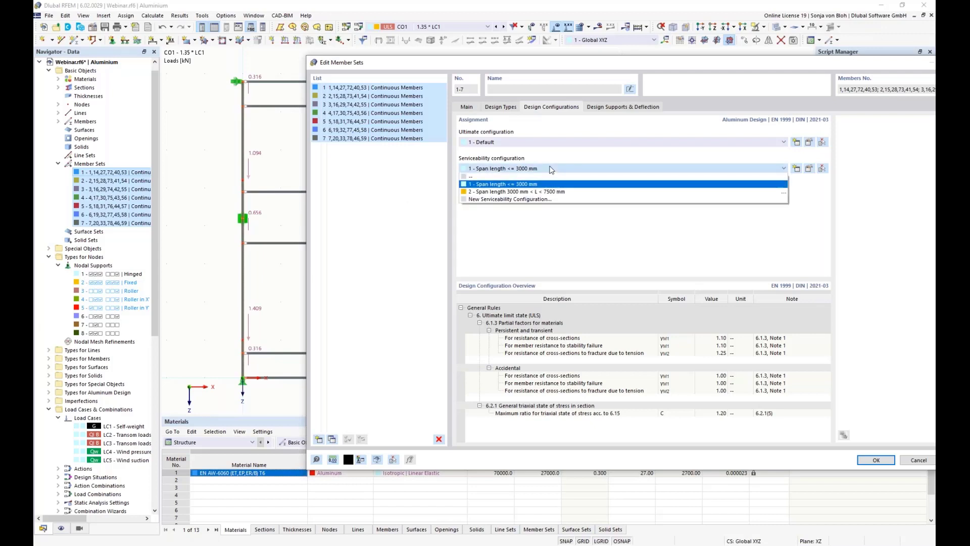
left_click(505, 192)
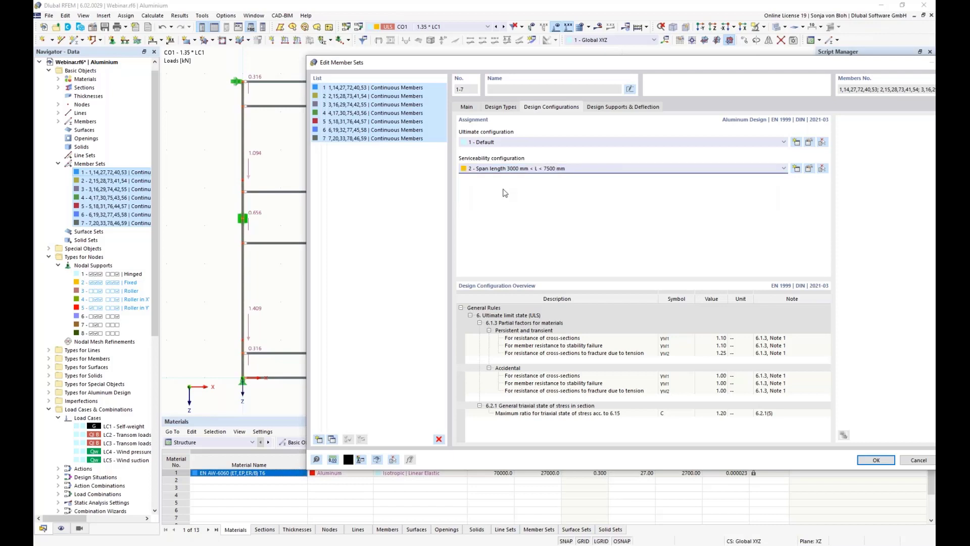
Create a general design support named "y and z", active in both axes, and assign it to the start and end of the member sets.
left_click(624, 108)
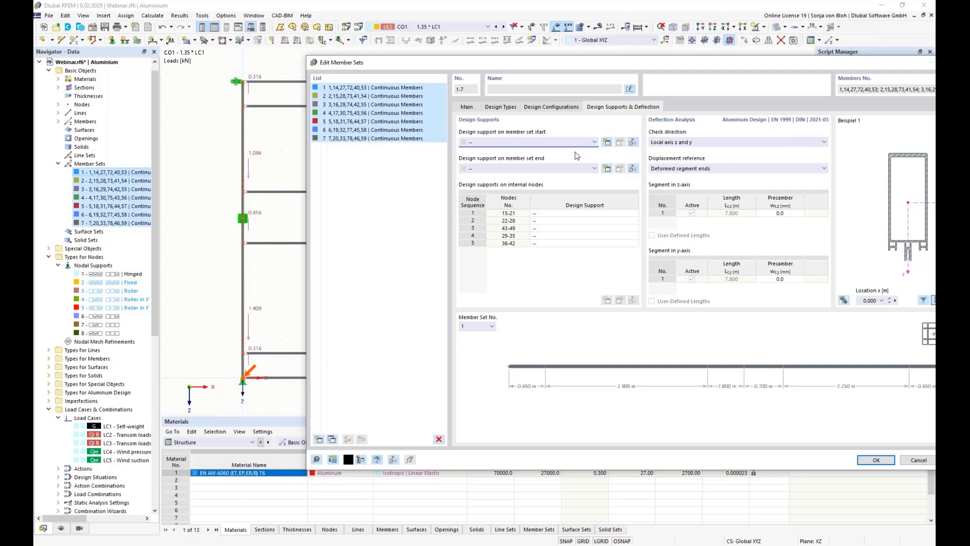
left_click(607, 143)
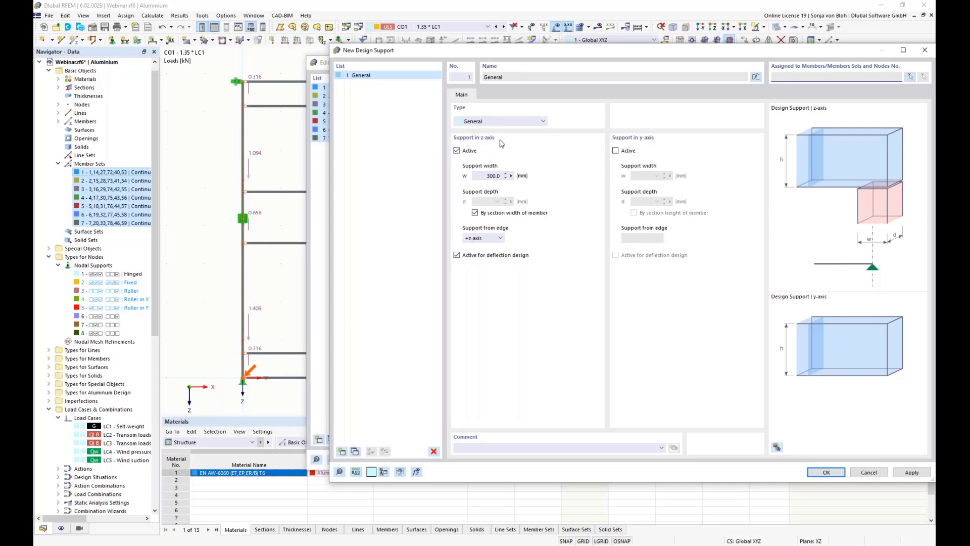
left_click(615, 151)
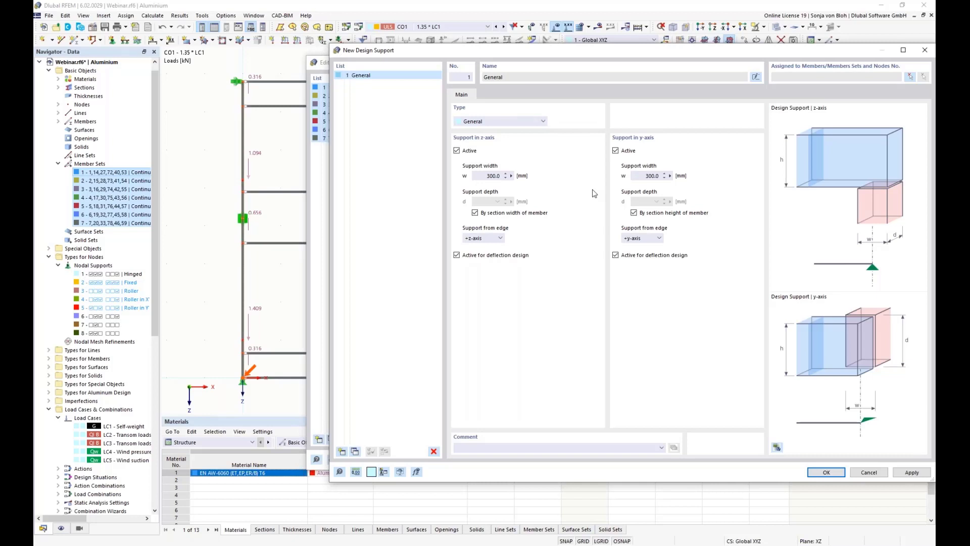
left_click(756, 77)
type("y an")
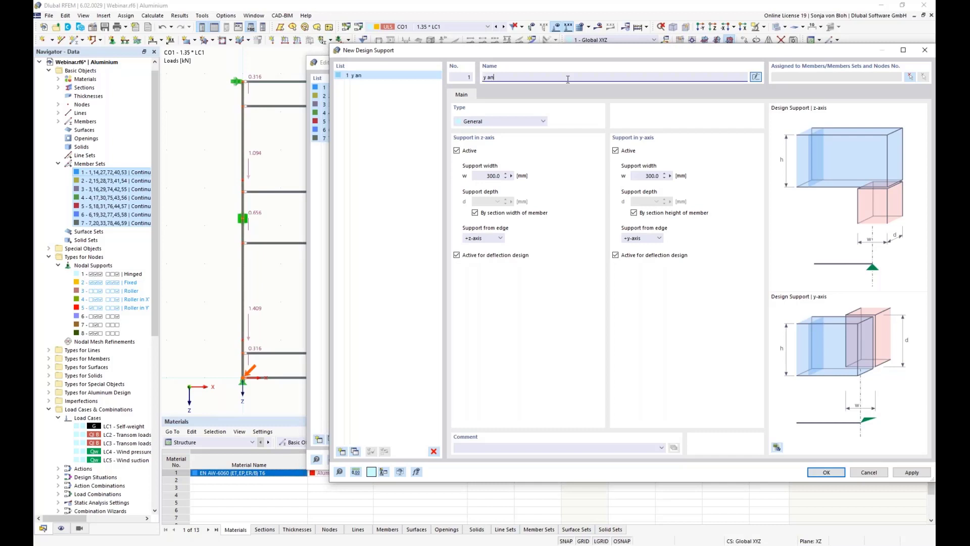
type("d z")
left_click(826, 472)
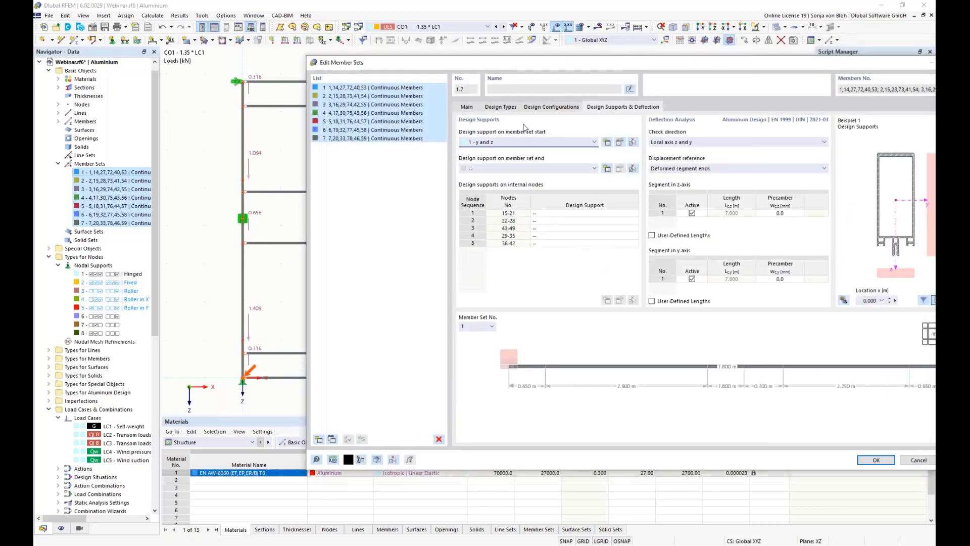
left_click(593, 169)
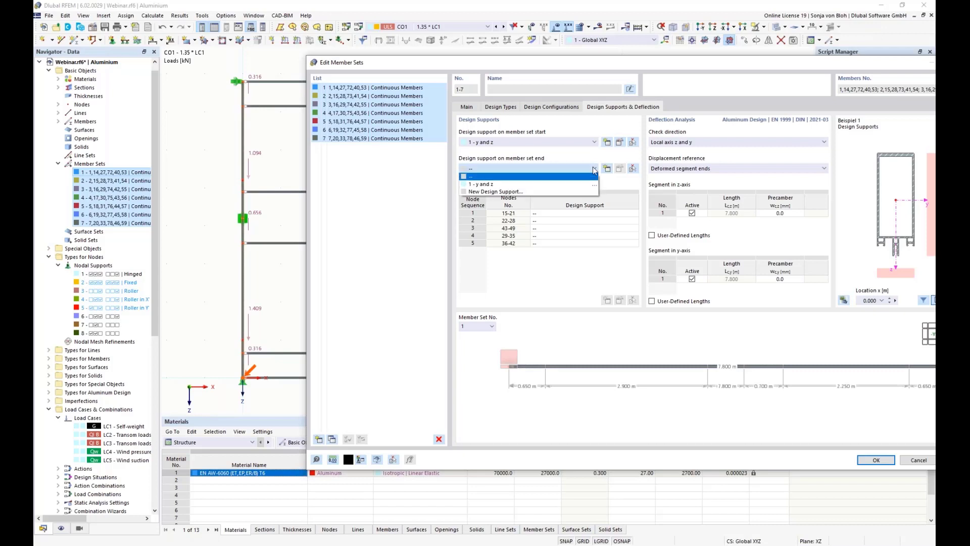
left_click(574, 184)
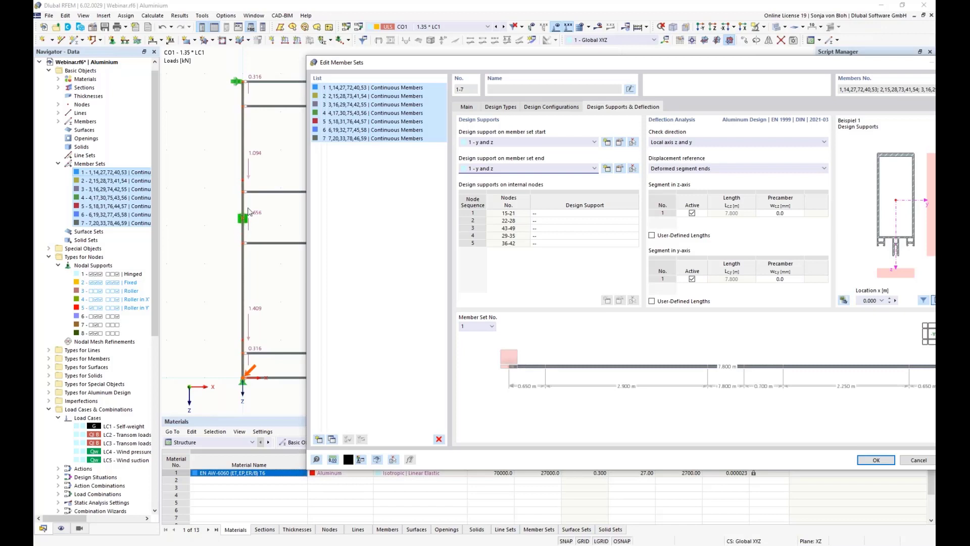
Create a general design support named "z", active only in the z-axis, and assign it to internal nodes 43-49 of the member sets.
left_click(561, 228)
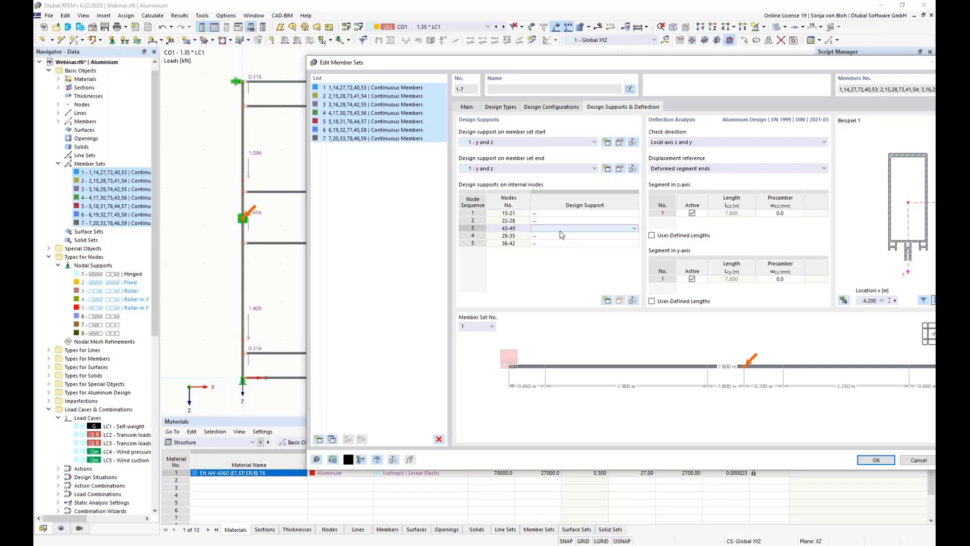
left_click(635, 230)
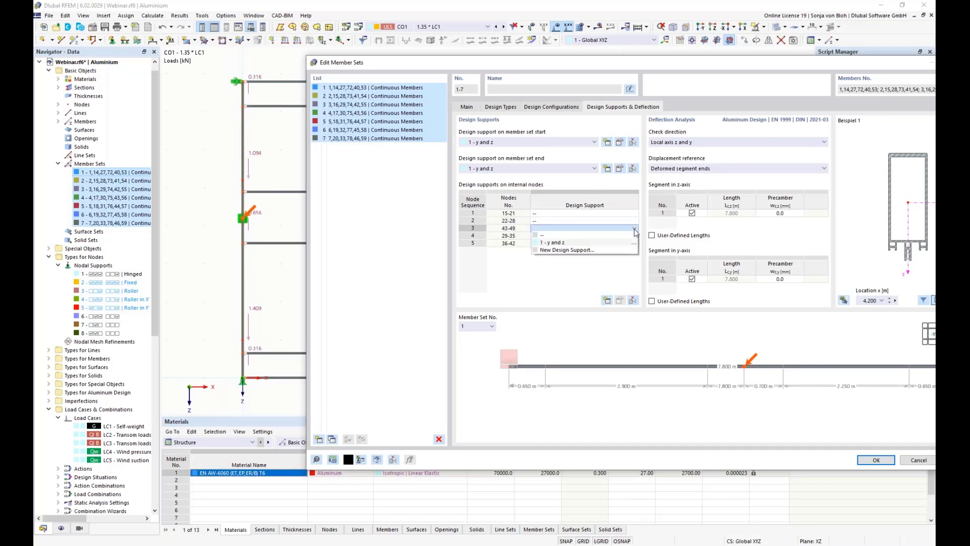
left_click(589, 251)
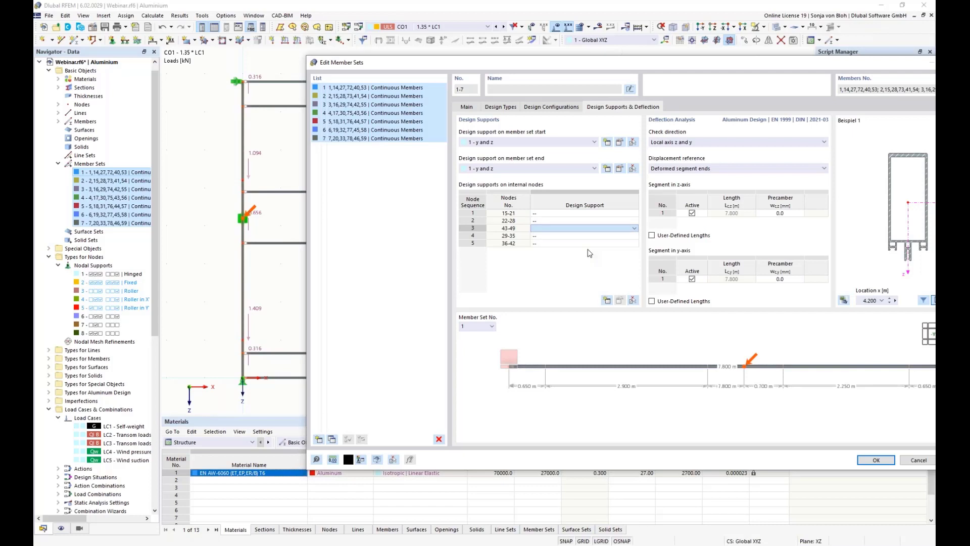
left_click(755, 77)
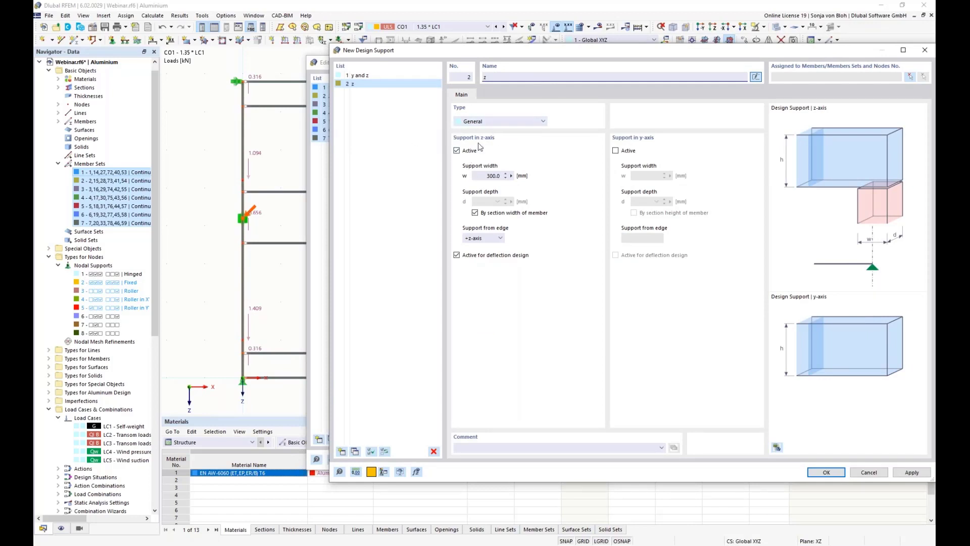
left_click_drag(526, 50, 492, 56)
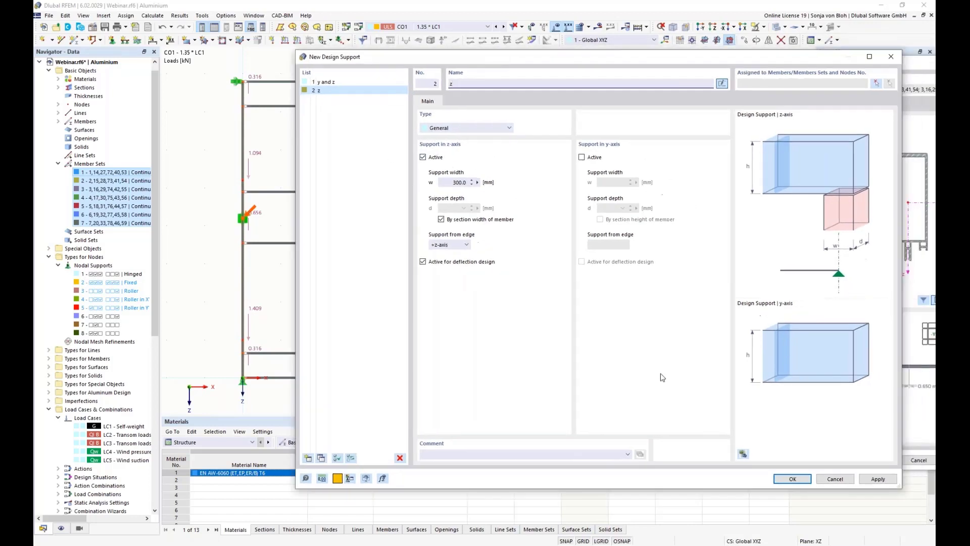
left_click(793, 478)
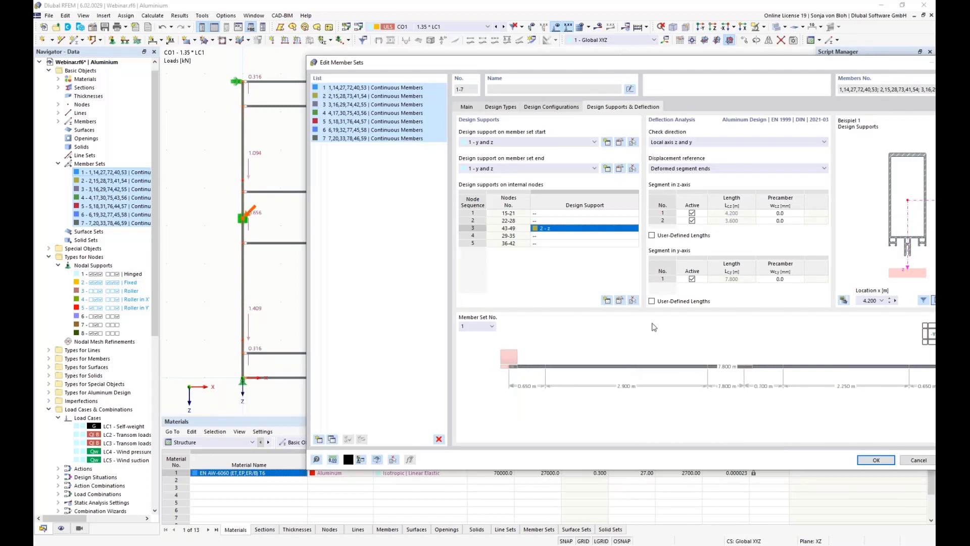
Set the deflection check direction of the member sets to "Local axis z" and confirm the member set changes.
left_click(772, 144)
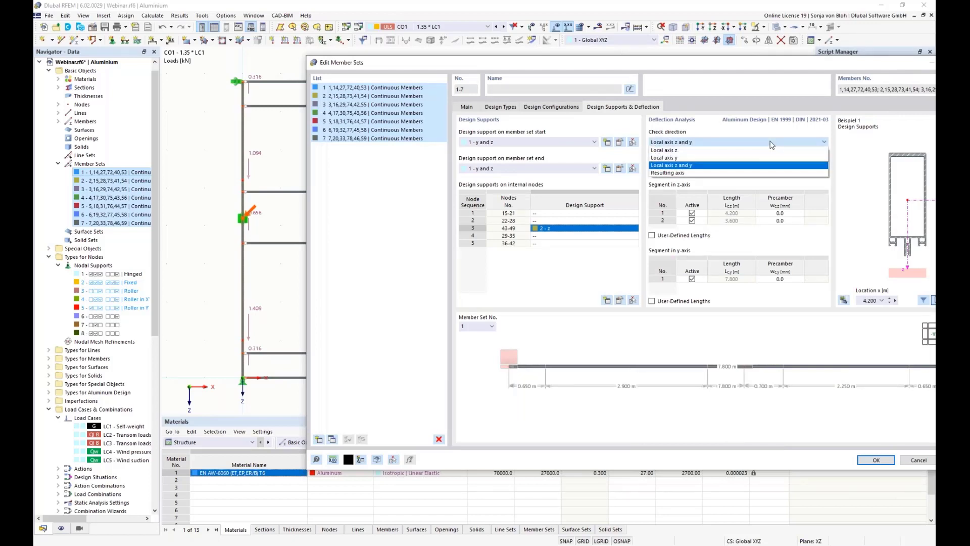
left_click(756, 150)
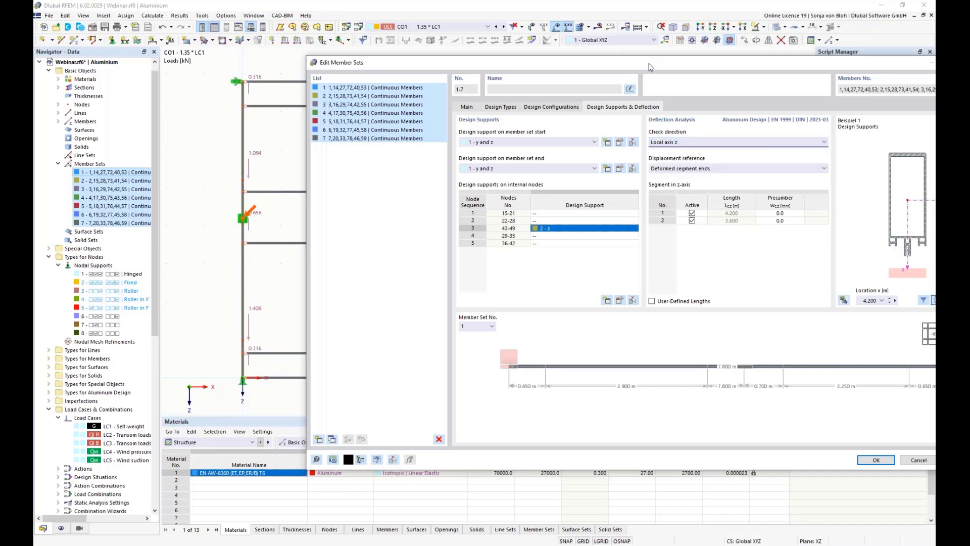
left_click_drag(649, 63, 558, 46)
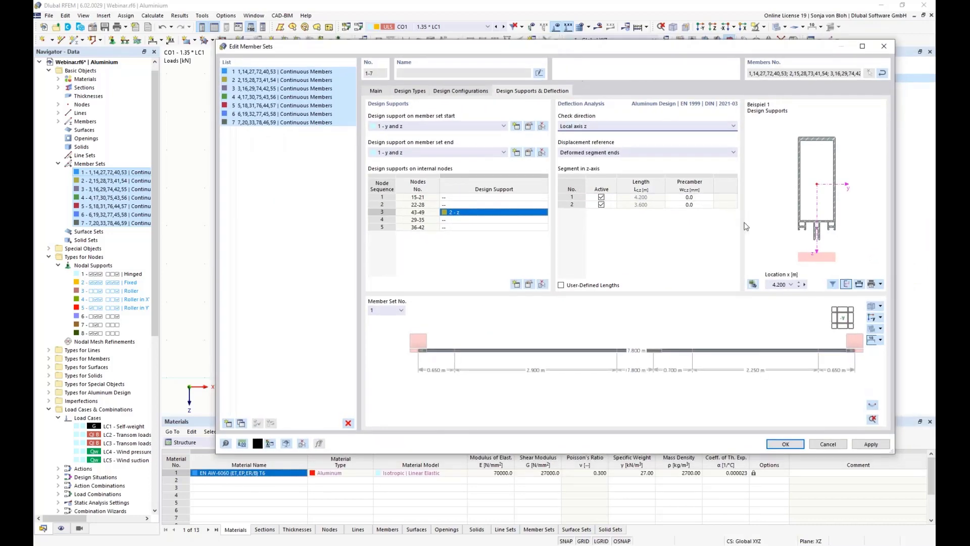
left_click(786, 444)
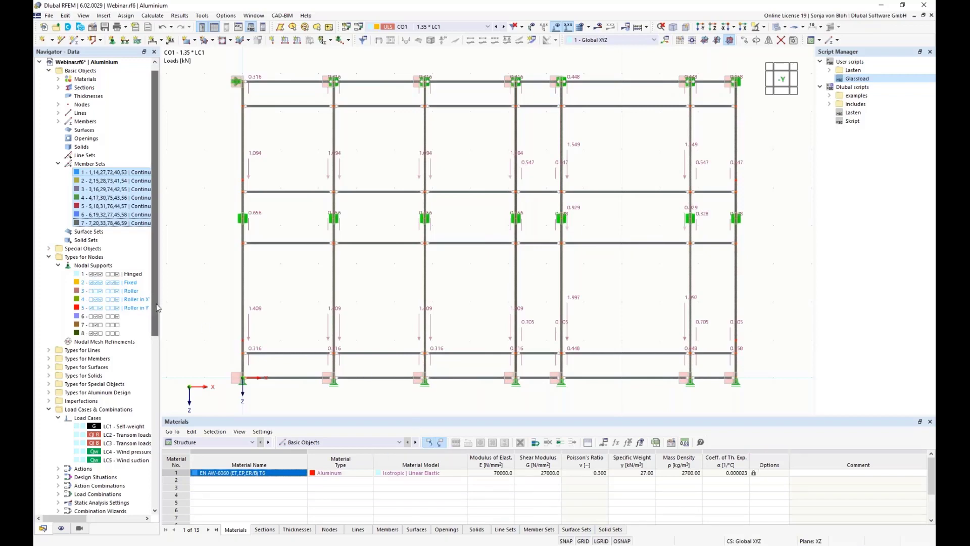
Create a new object selection covering only members and name it "Beams with L <= 3000 mm".
left_click_drag(157, 308, 151, 474)
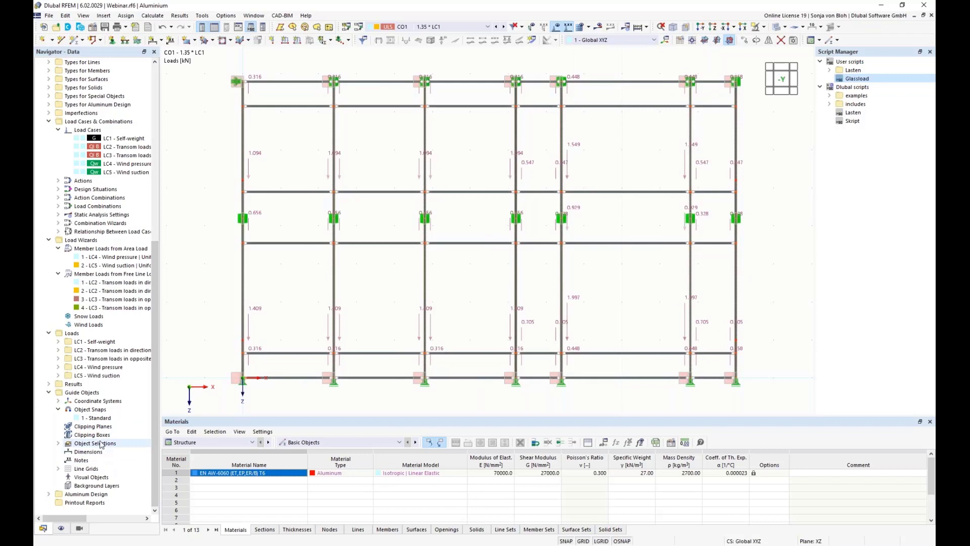
right_click(100, 444)
left_click(146, 457)
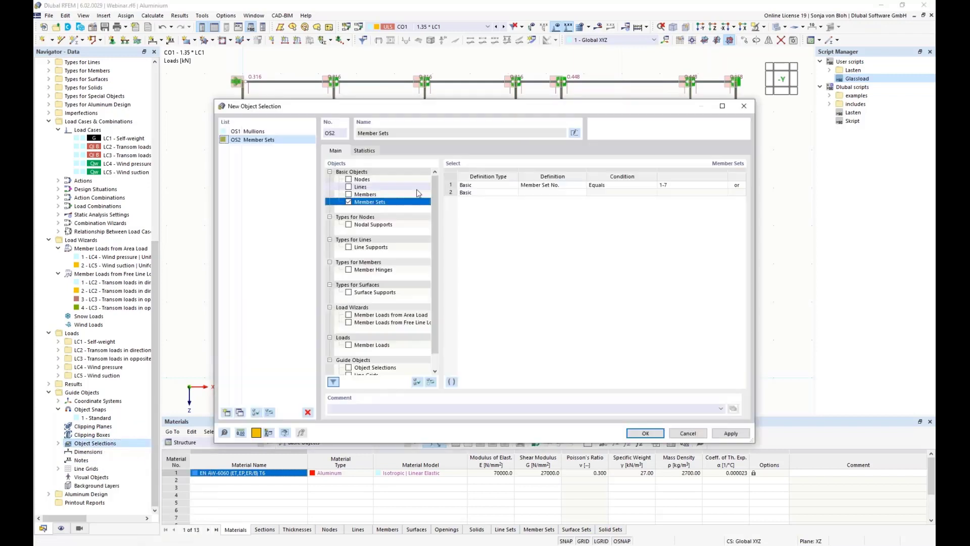
left_click(348, 202)
left_click(349, 195)
left_click(349, 194)
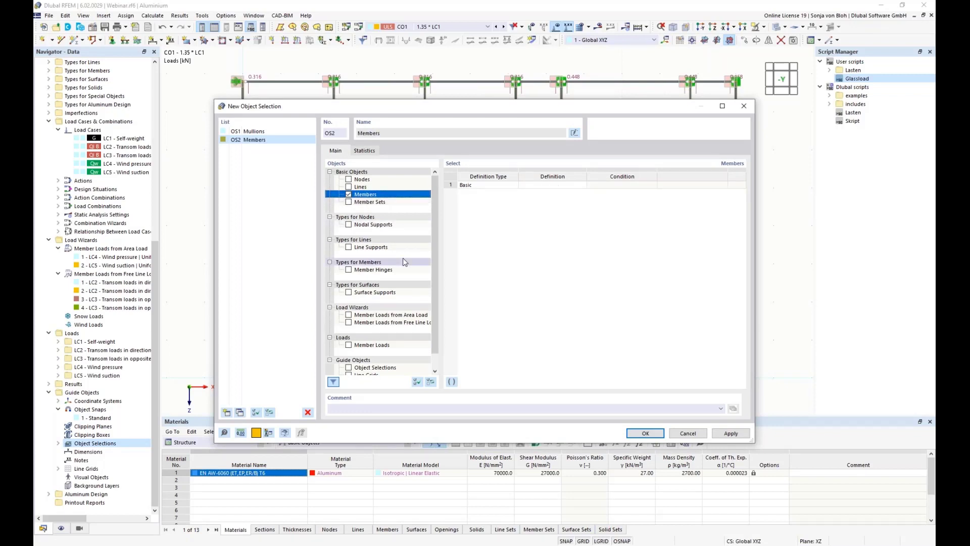
left_click(575, 133)
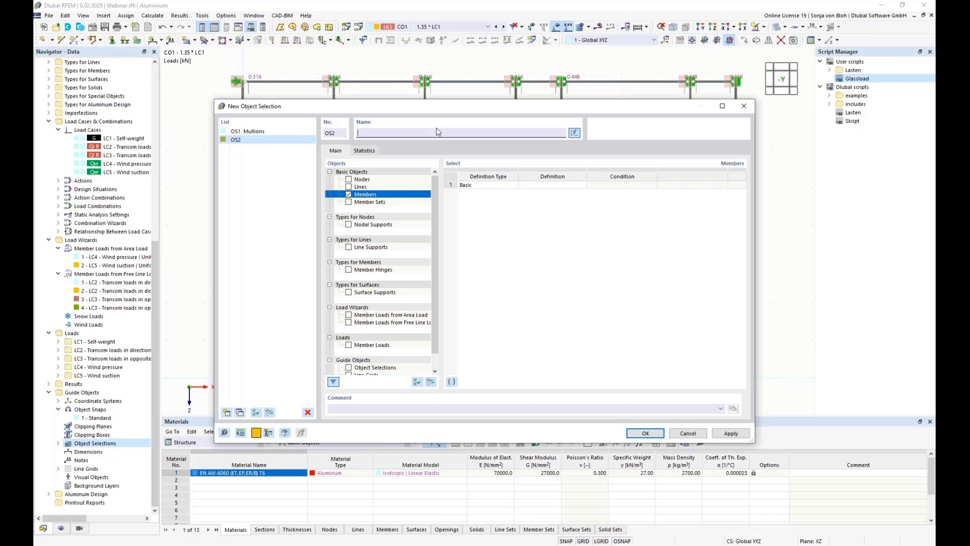
type("Beams with L <= 3000 mm")
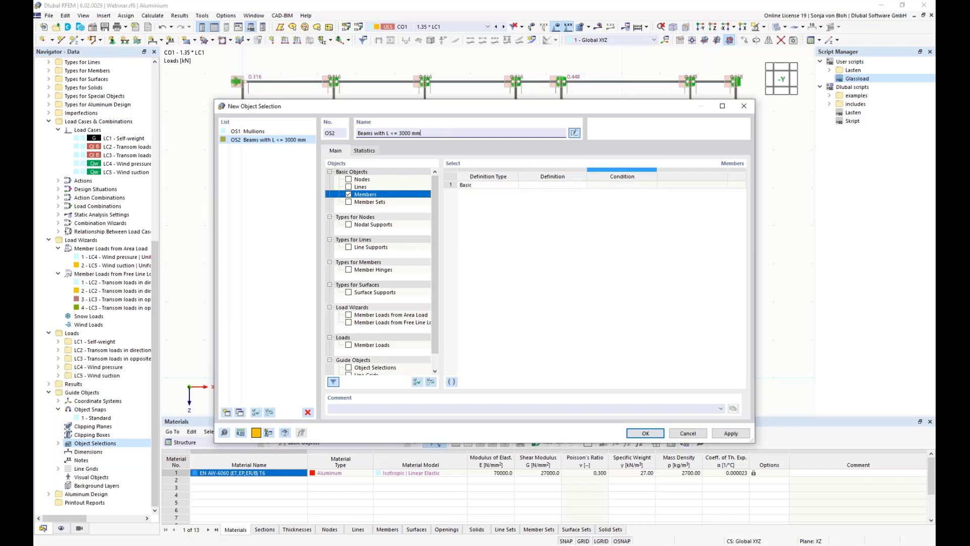
Add a "Parallel to member" criterion to the object selection, using the lowest horizontal beam in the first bay as reference.
left_click(552, 186)
left_click(582, 185)
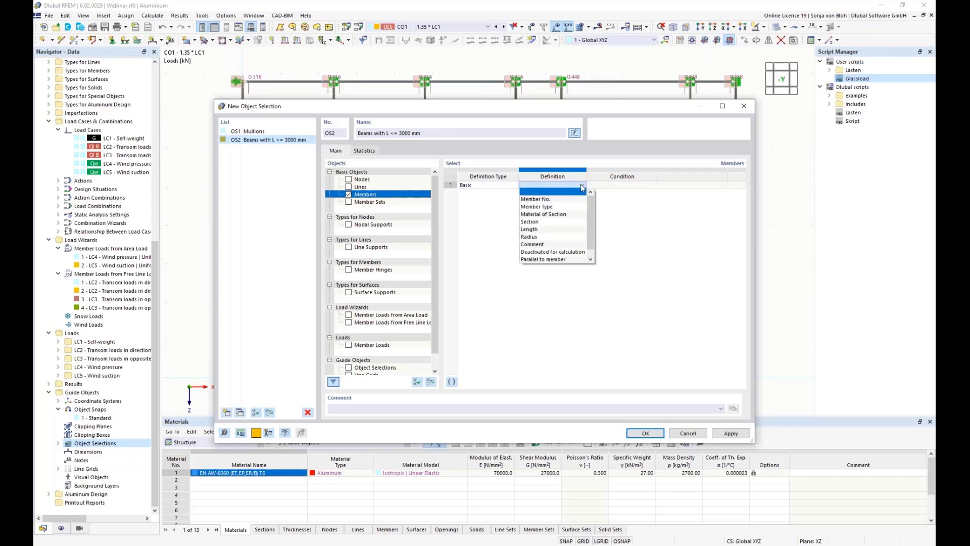
left_click(551, 259)
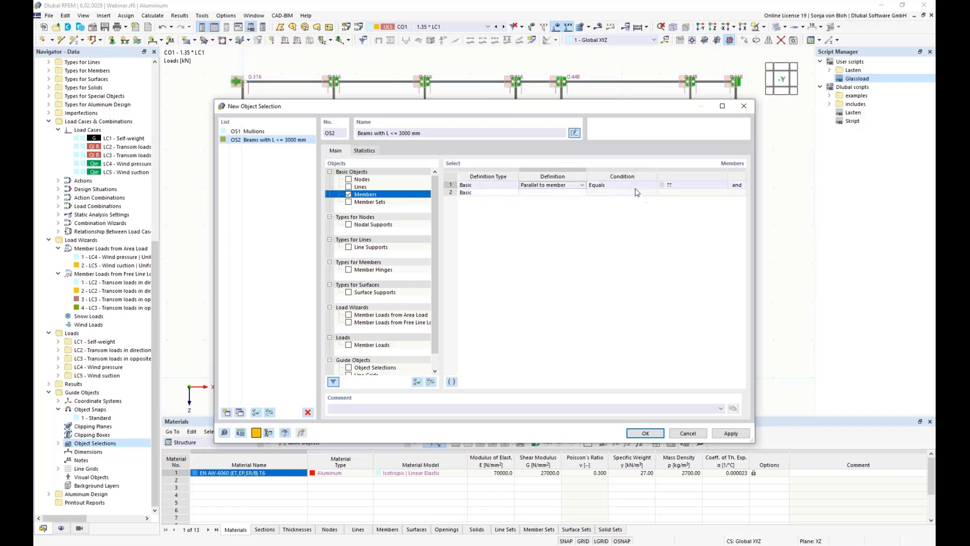
left_click(703, 185)
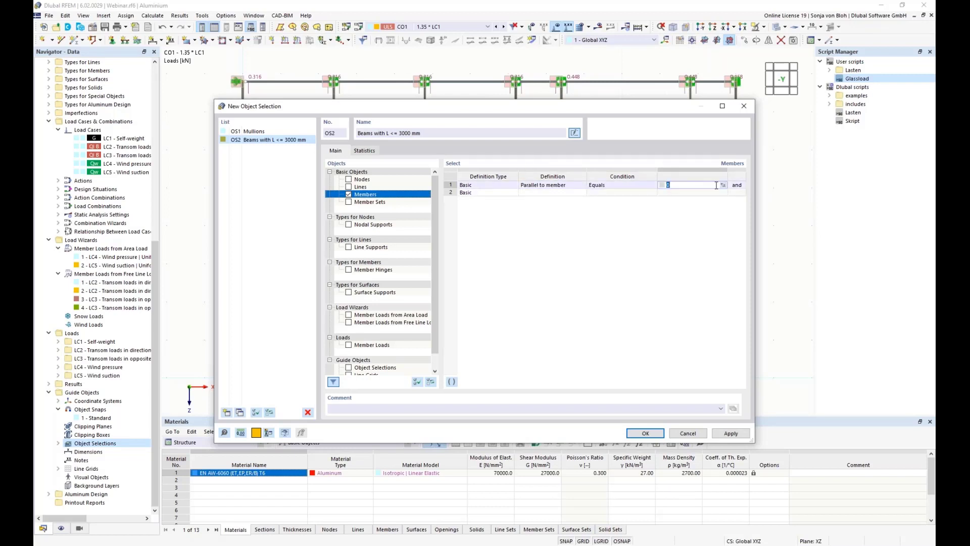
left_click(724, 185)
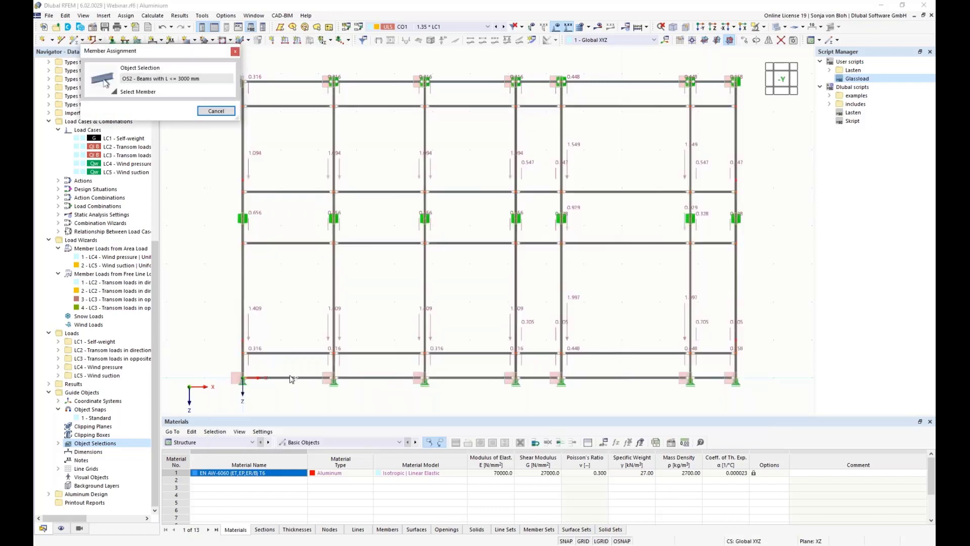
left_click(288, 378)
Add a second criterion requiring a length less than or equal to 3 m and confirm the object selection.
left_click(553, 193)
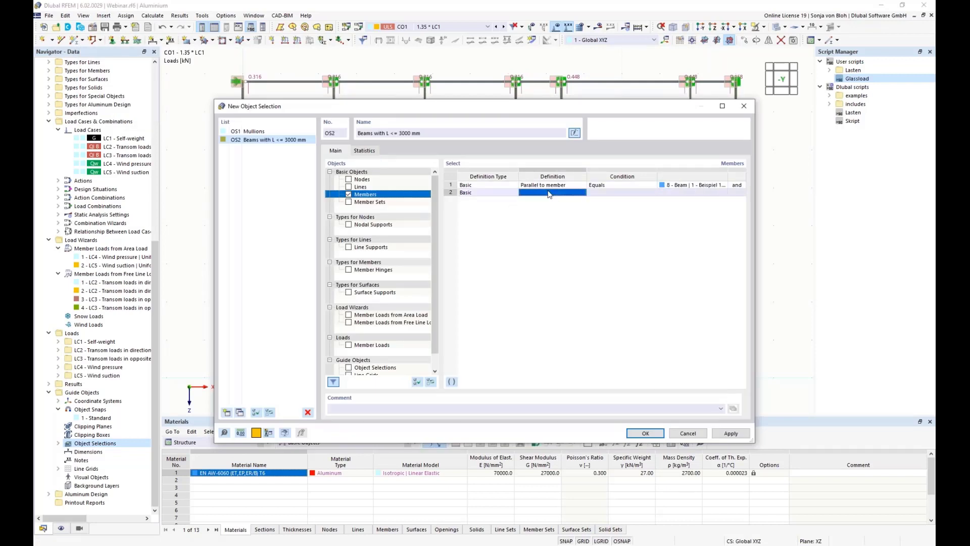
left_click(583, 194)
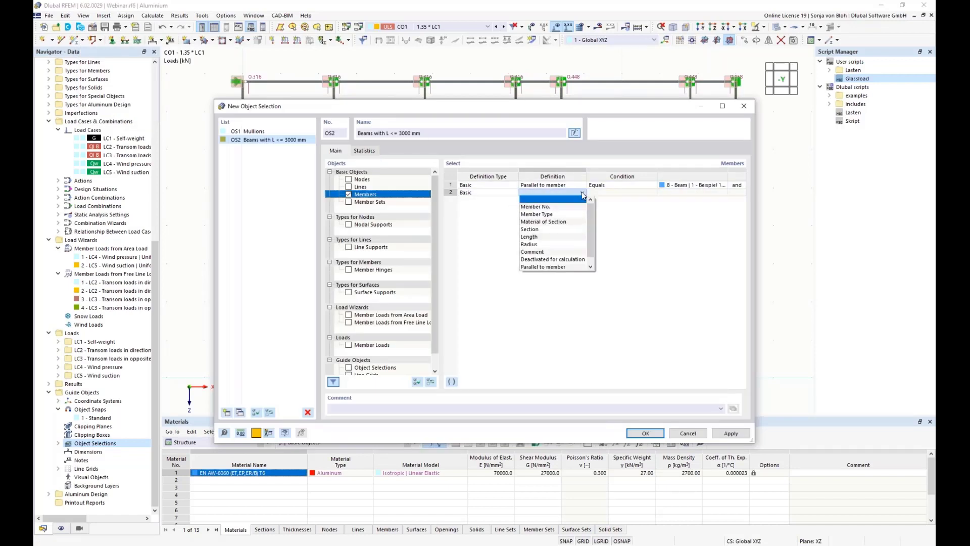
left_click(551, 236)
left_click(609, 194)
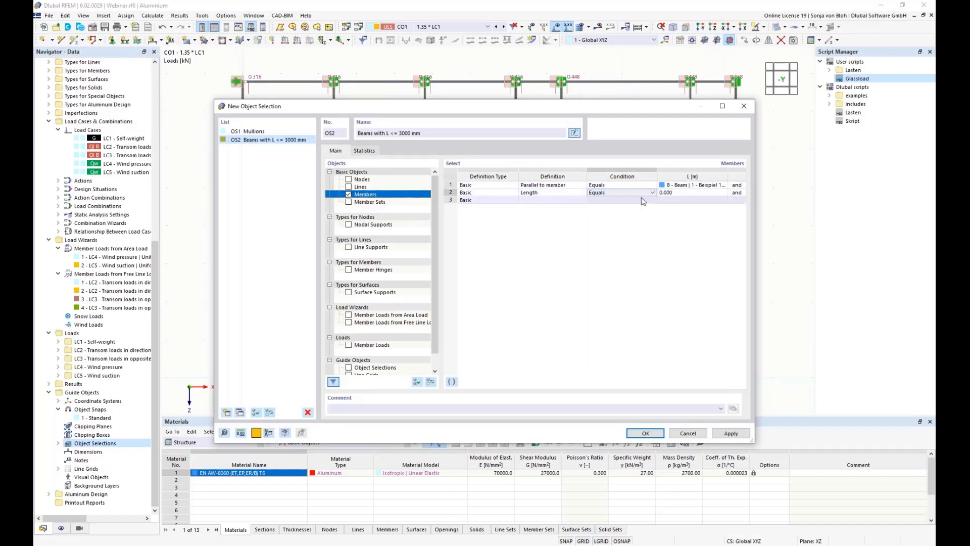
left_click(654, 193)
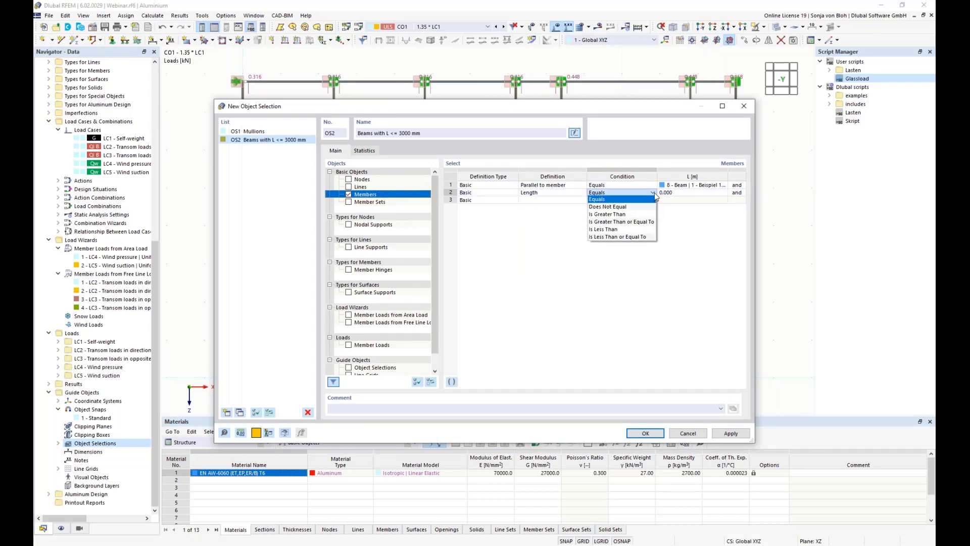
left_click(617, 236)
left_click(688, 194)
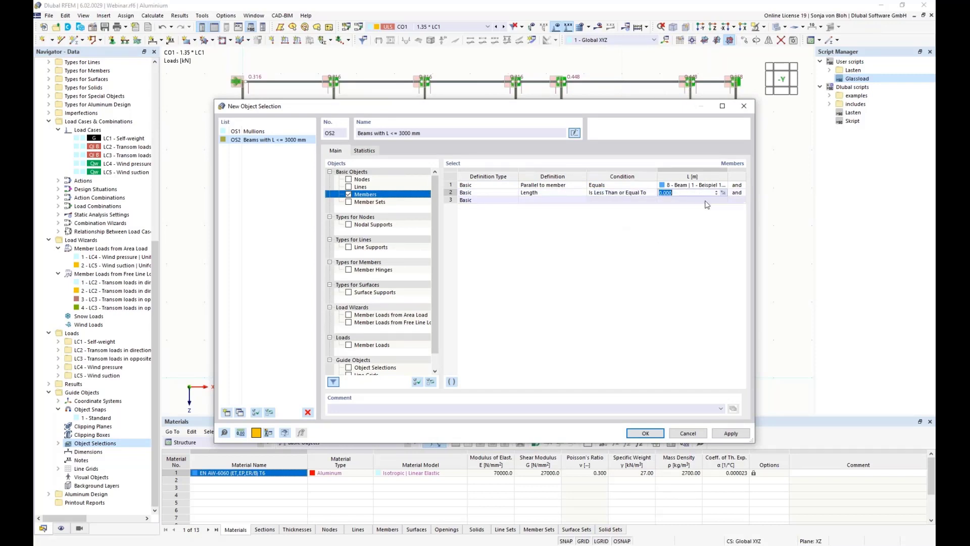
type("3000")
key("BackSpace")
key("BackSpace")
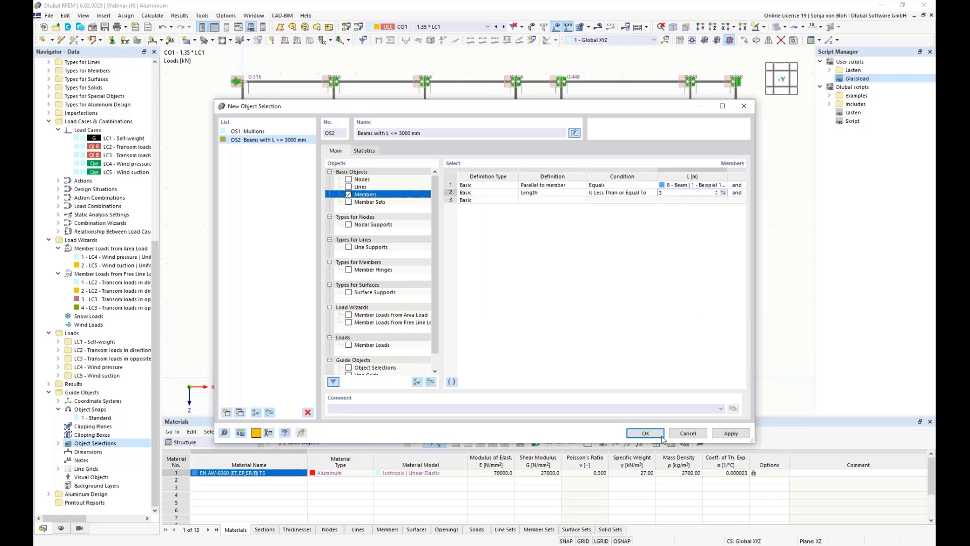
left_click(641, 437)
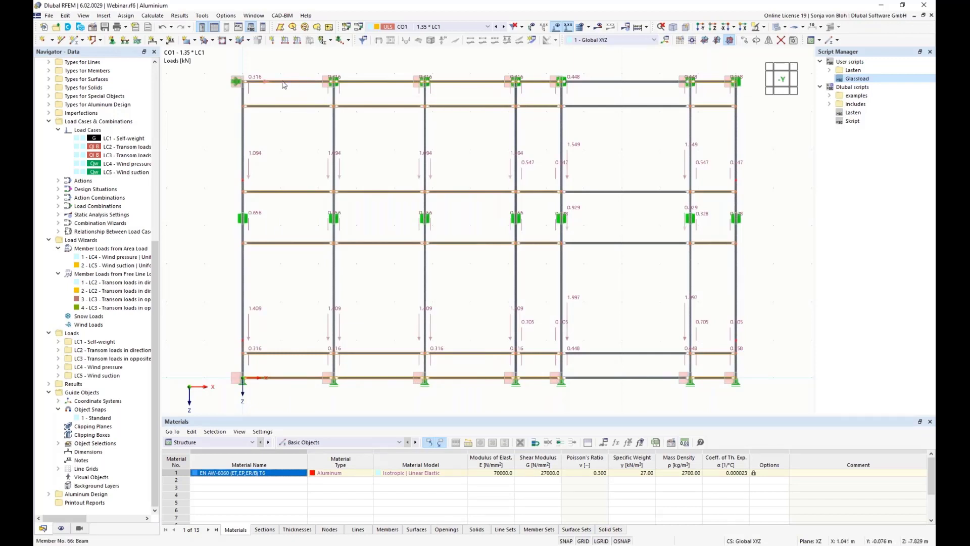
Check the design configurations of the selected beams and assign the design support "y and z" to their member start and end.
right_click(284, 84)
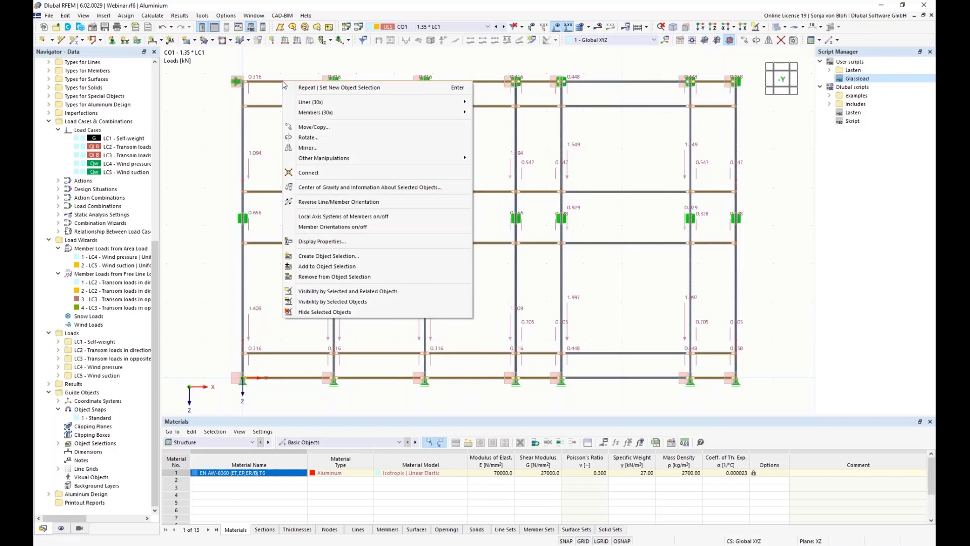
mouse_move(345, 115)
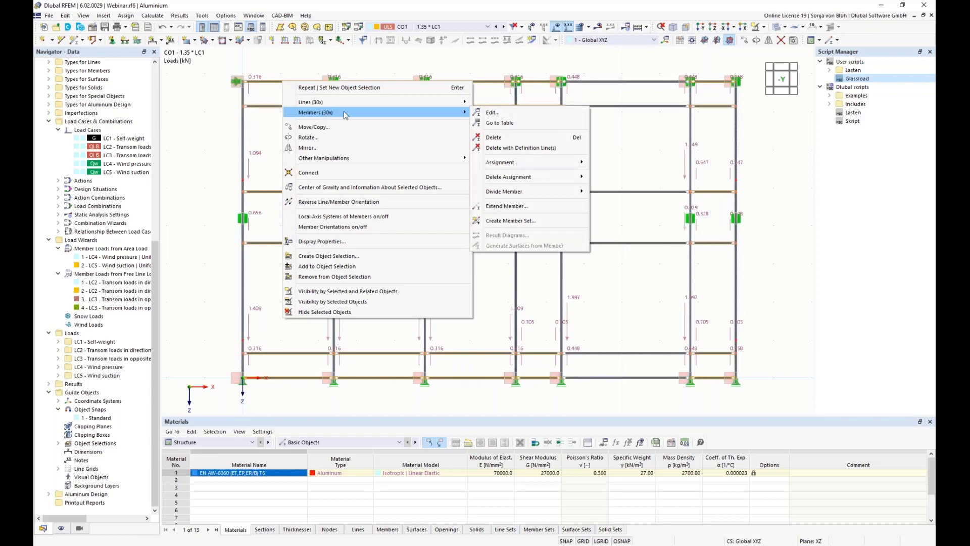
left_click(493, 113)
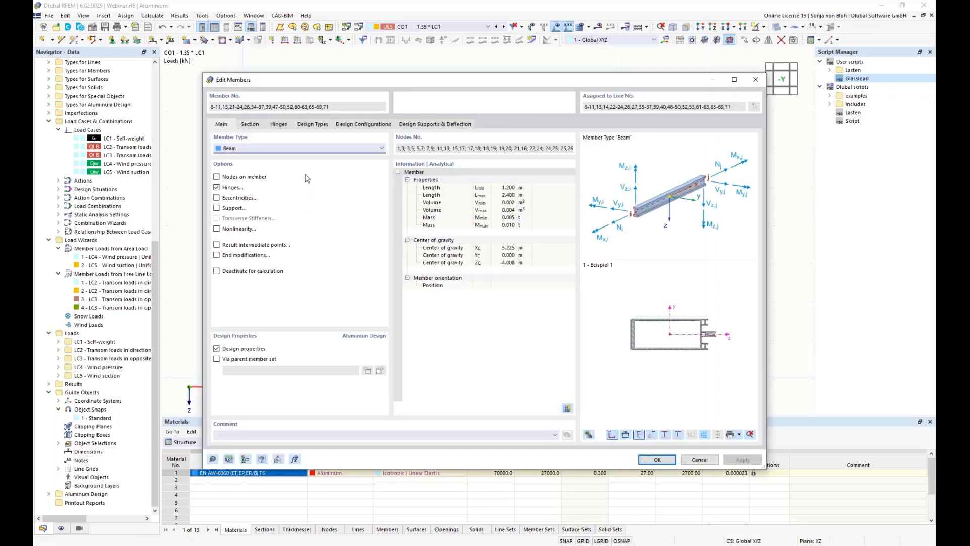
left_click(365, 126)
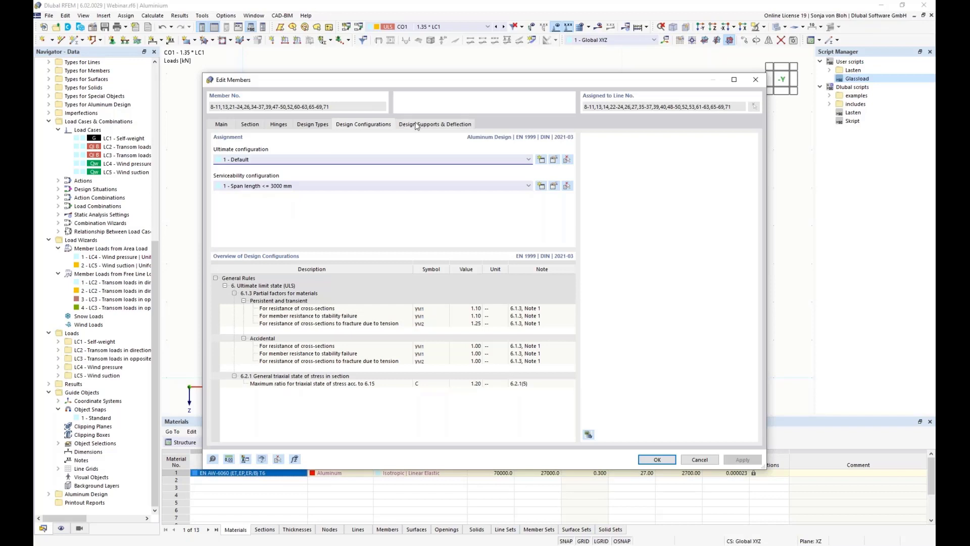
left_click(438, 125)
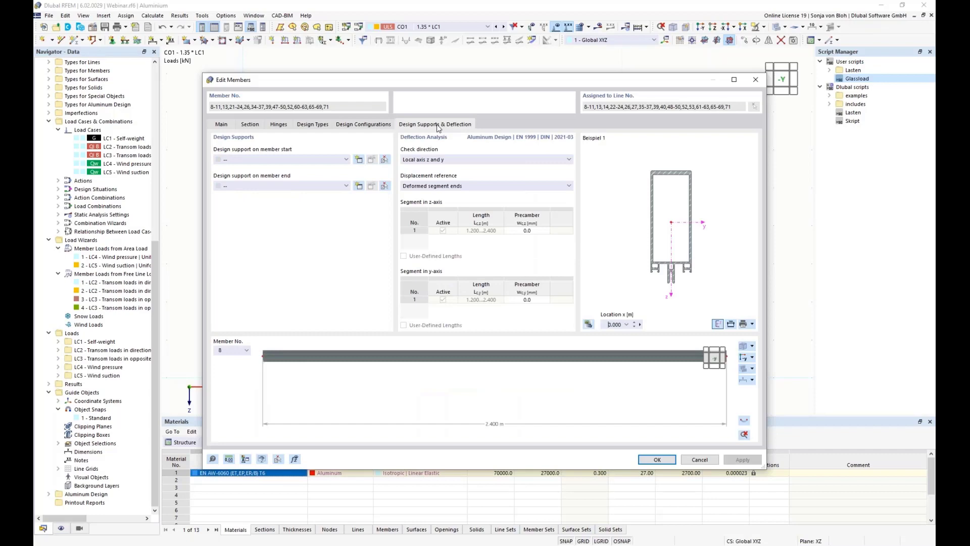
left_click_drag(366, 82, 591, 57)
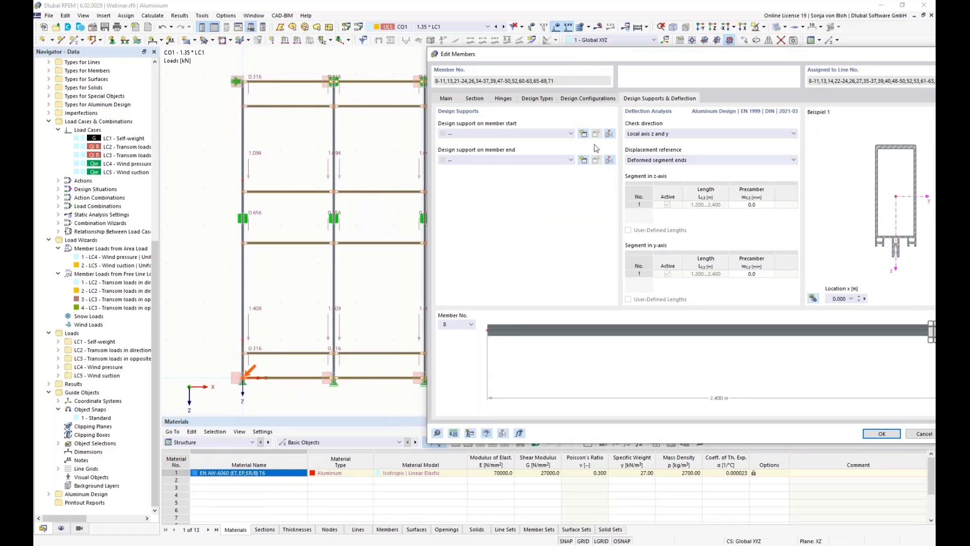
left_click(571, 133)
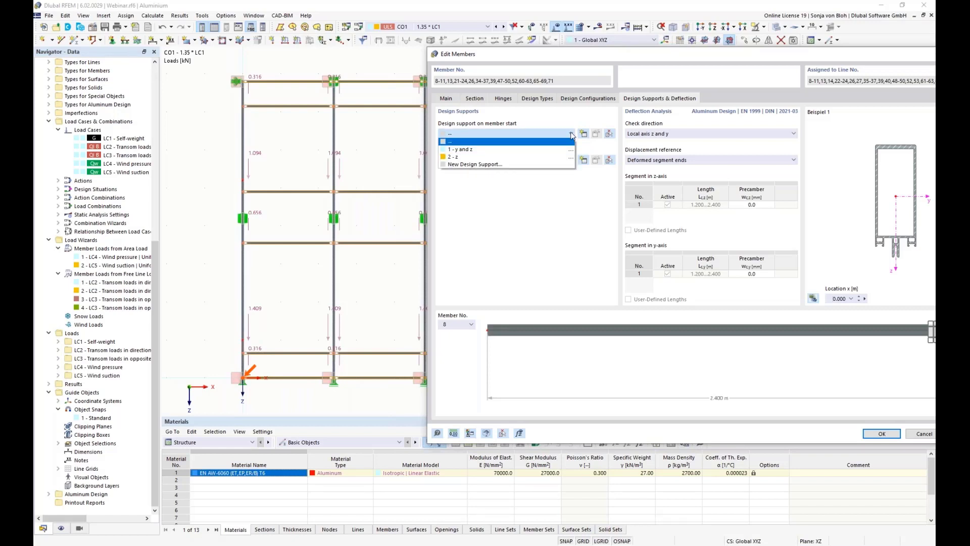
left_click(540, 149)
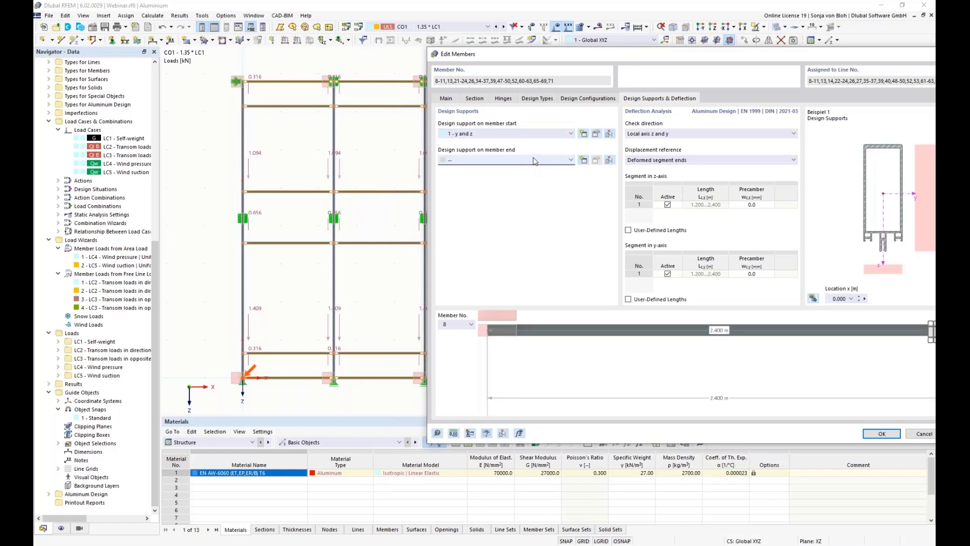
left_click(534, 160)
left_click(505, 176)
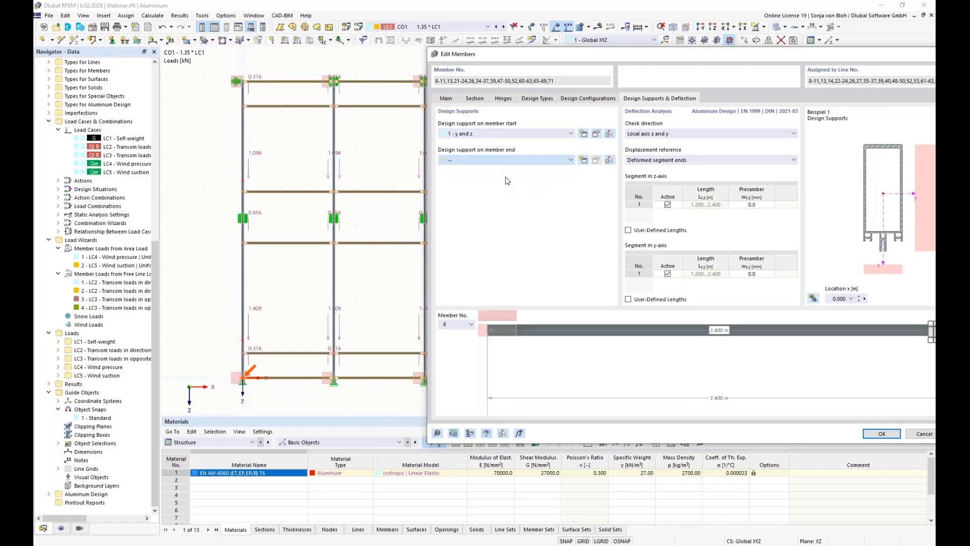
Set the deflection check direction of the selected short beams to "Local axis z" and confirm the member changes.
left_click_drag(585, 53, 542, 58)
left_click(688, 141)
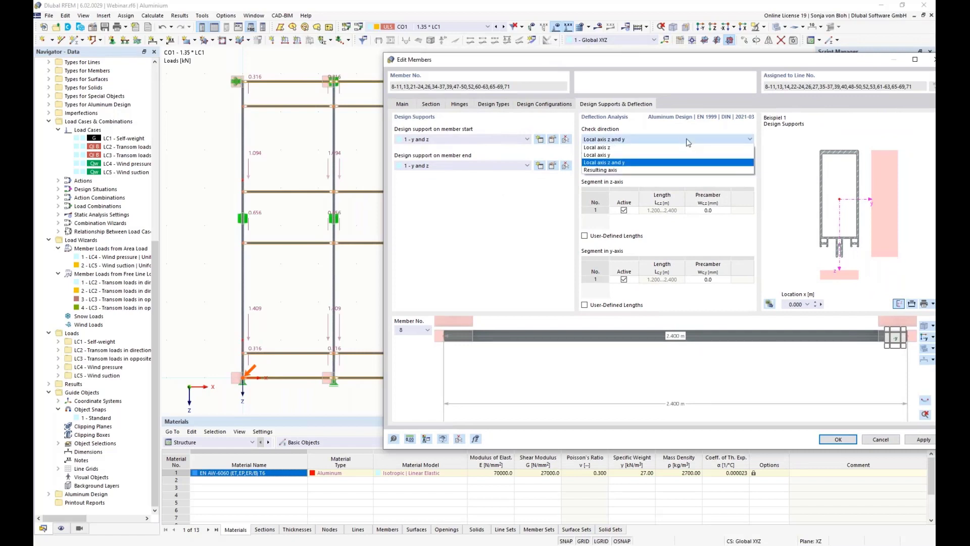
left_click(621, 148)
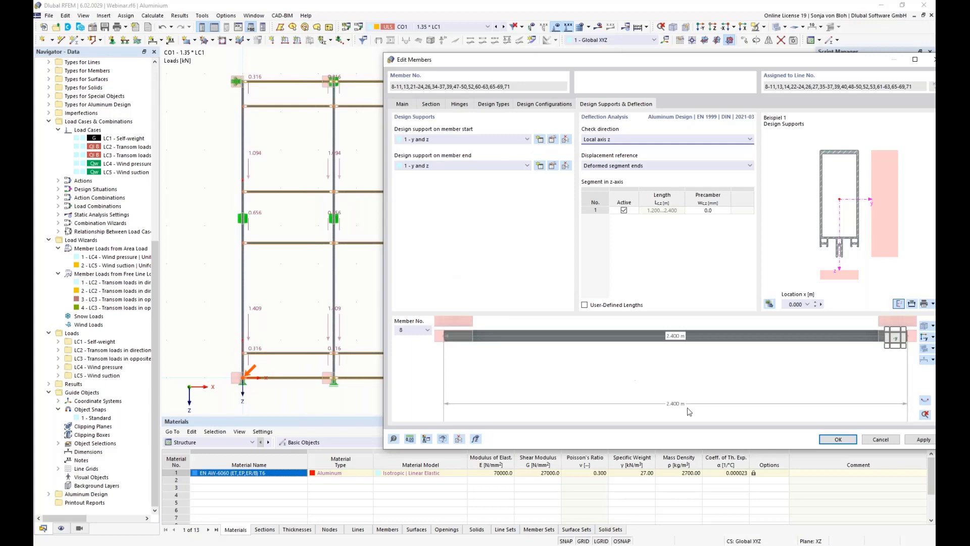
left_click(835, 439)
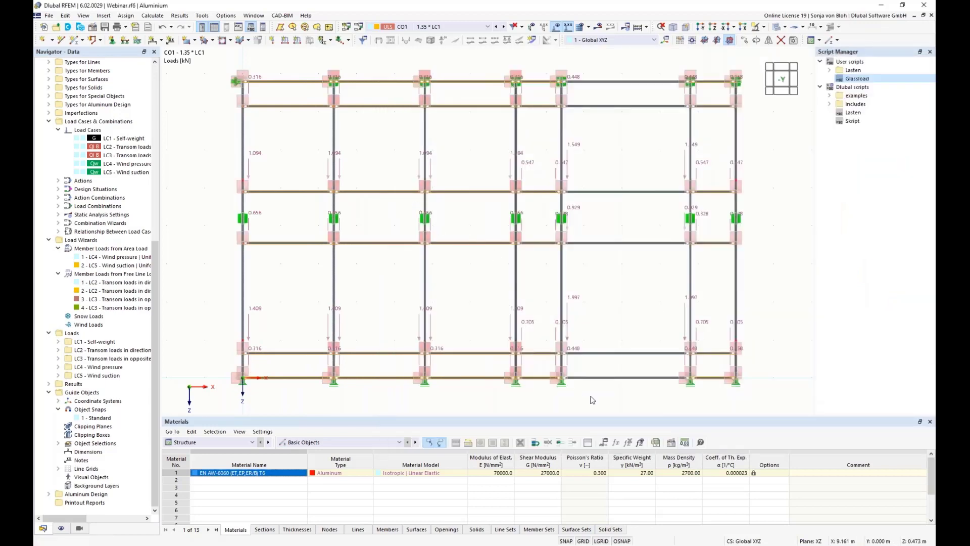
Select the six horizontal beams in the widest bay and assign them the serviceability configuration "Span length 3000 mm < L < 7500 mm".
left_click(652, 392)
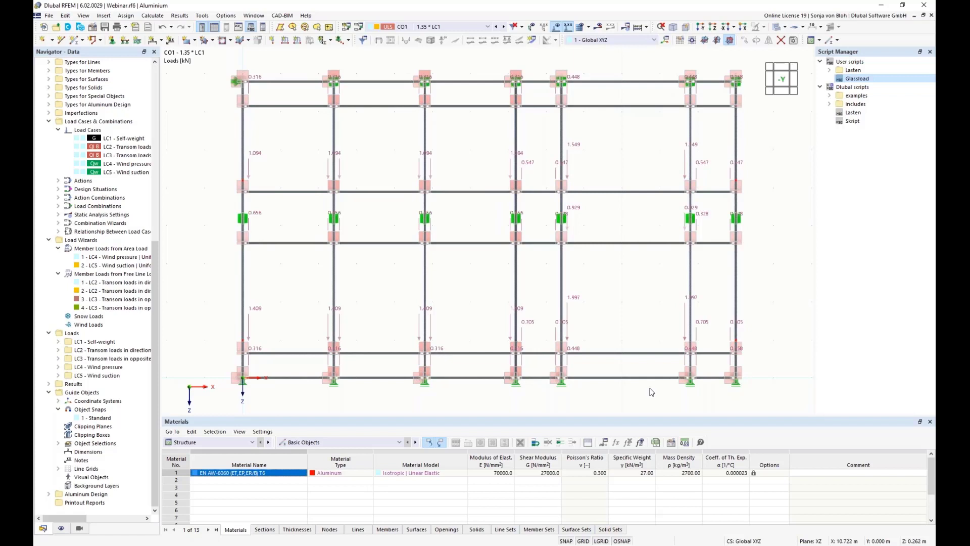
left_click_drag(641, 395, 613, 63)
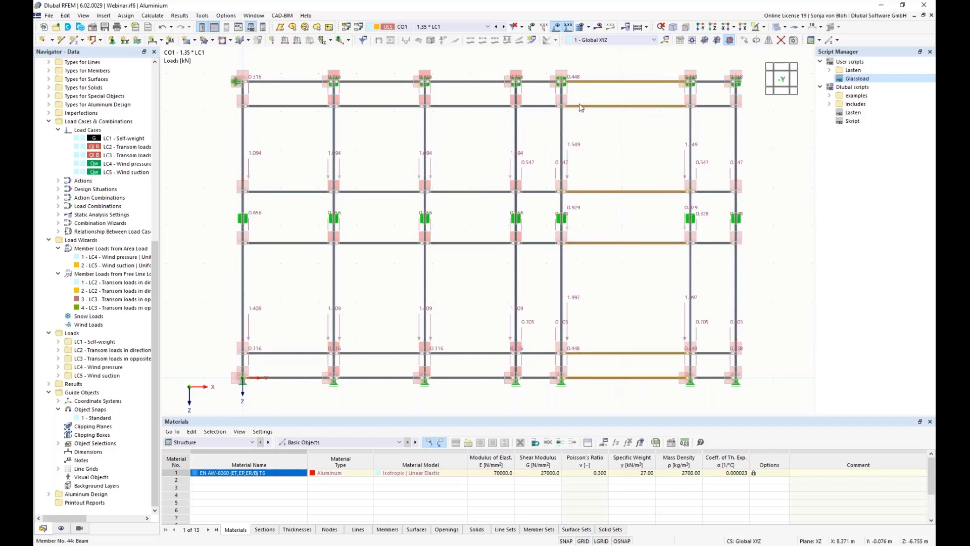
right_click(596, 82)
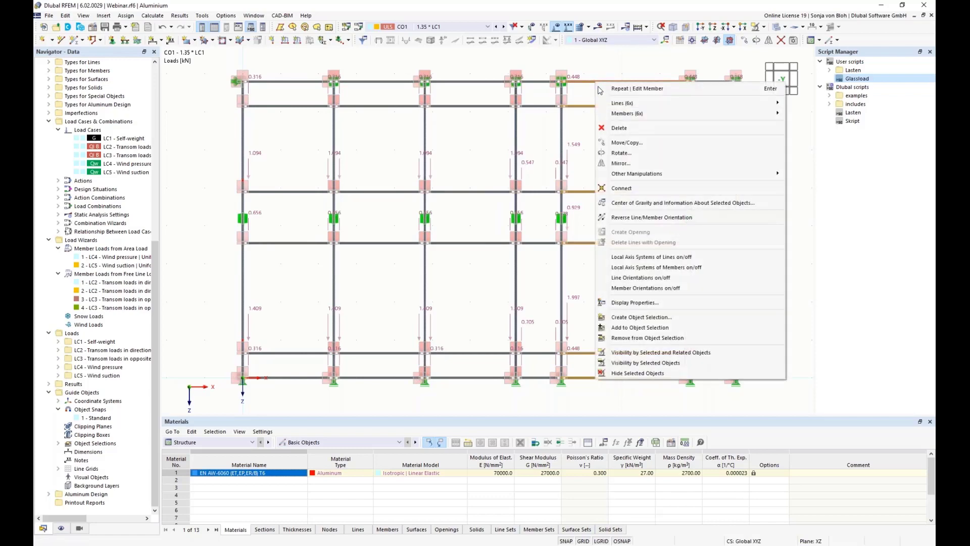
mouse_move(635, 114)
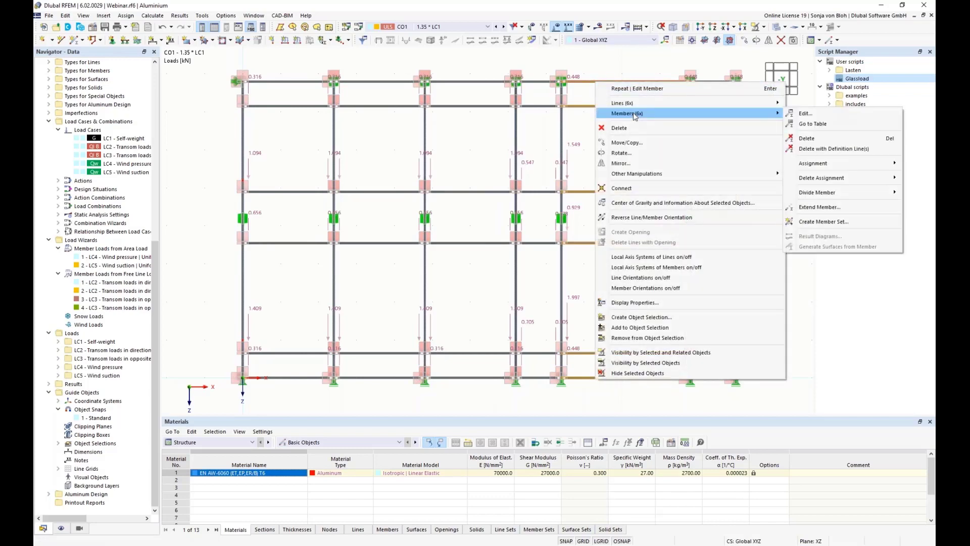
left_click(826, 117)
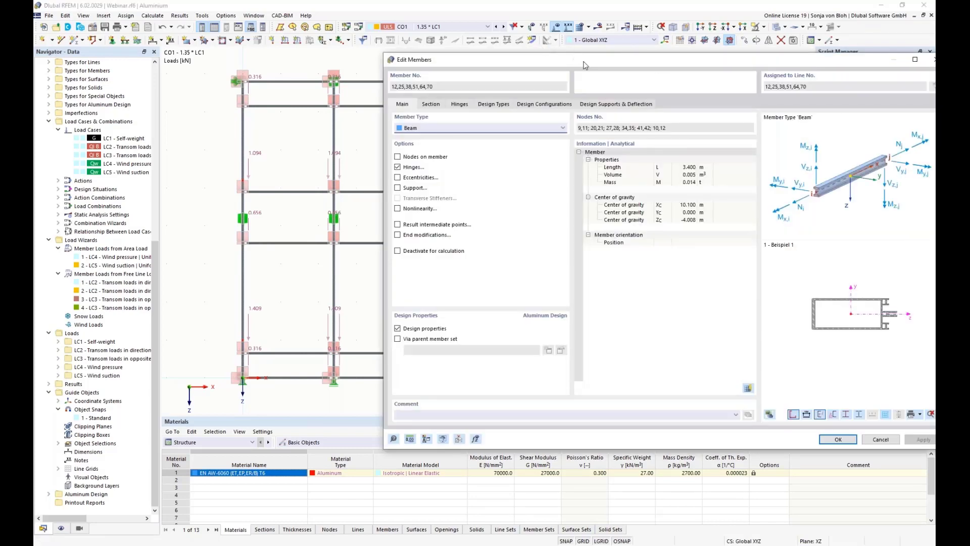
left_click_drag(584, 65, 416, 55)
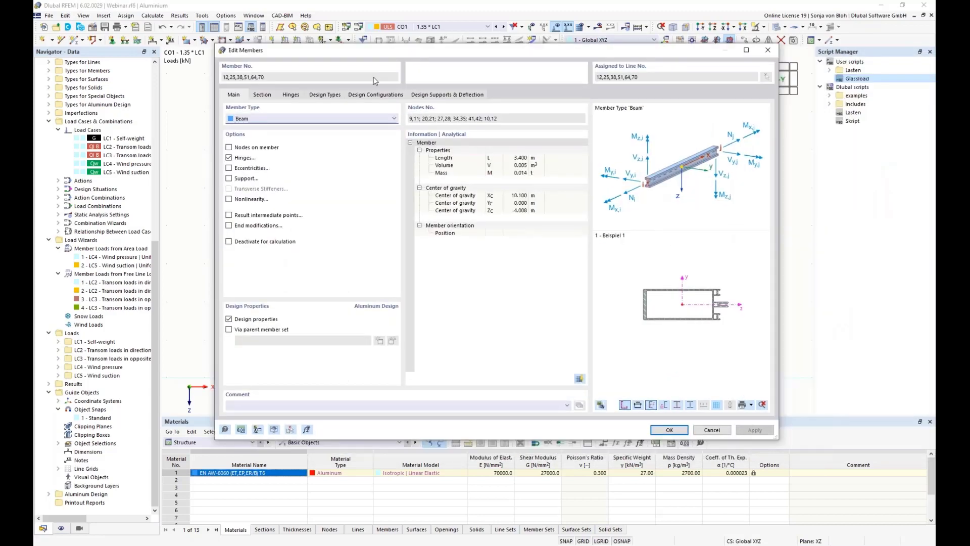
left_click(373, 96)
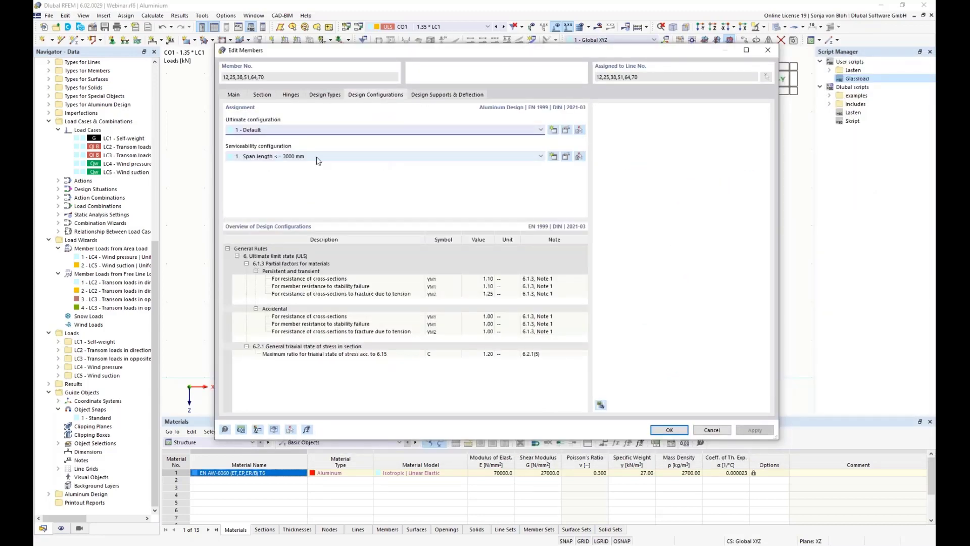
left_click(356, 159)
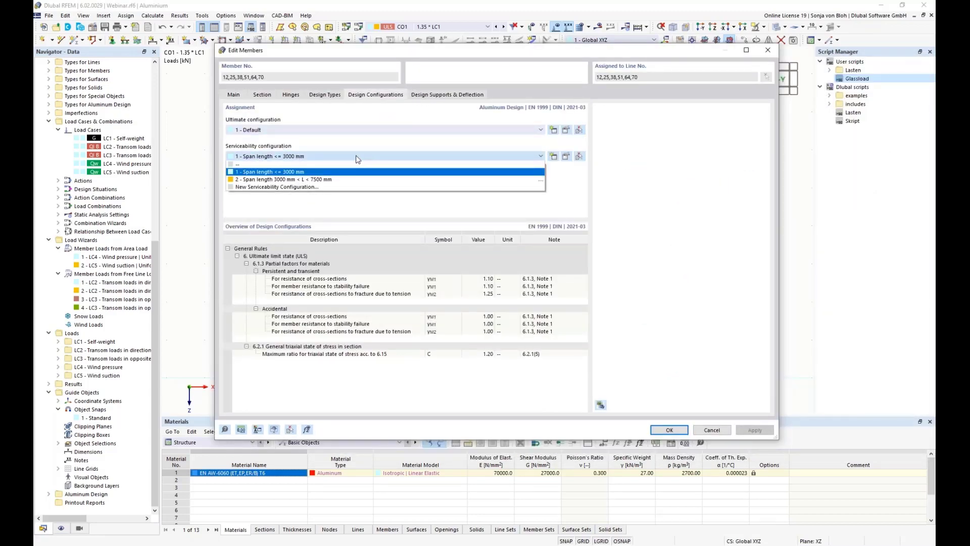
left_click(295, 183)
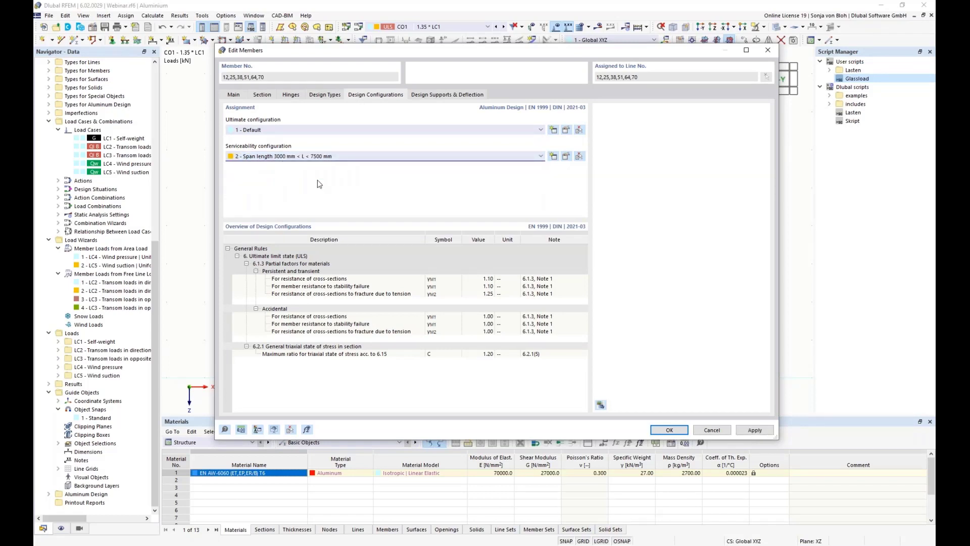
Assign design support "y and z" to both ends of the wide-bay beams and set their deflection check direction to "Local axis z".
left_click(469, 95)
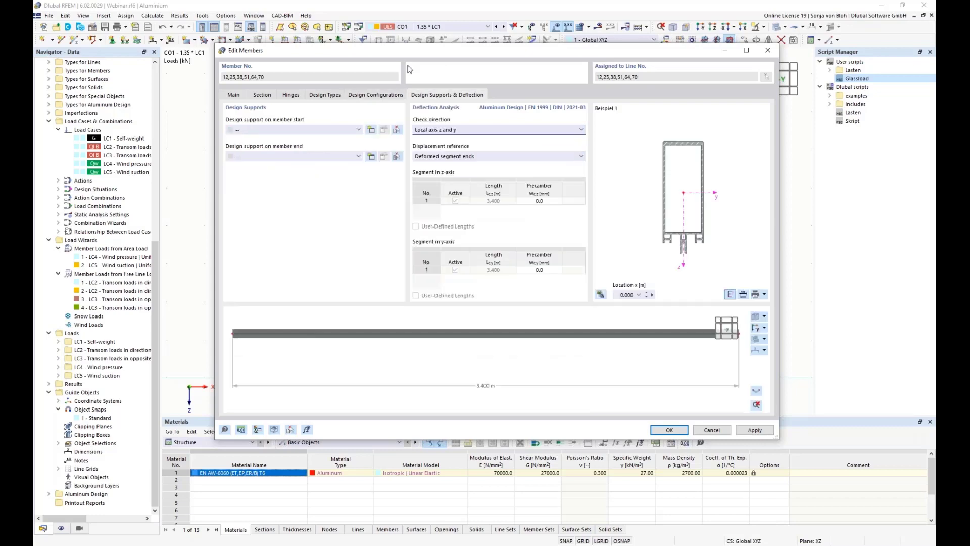
left_click_drag(409, 51, 504, 133)
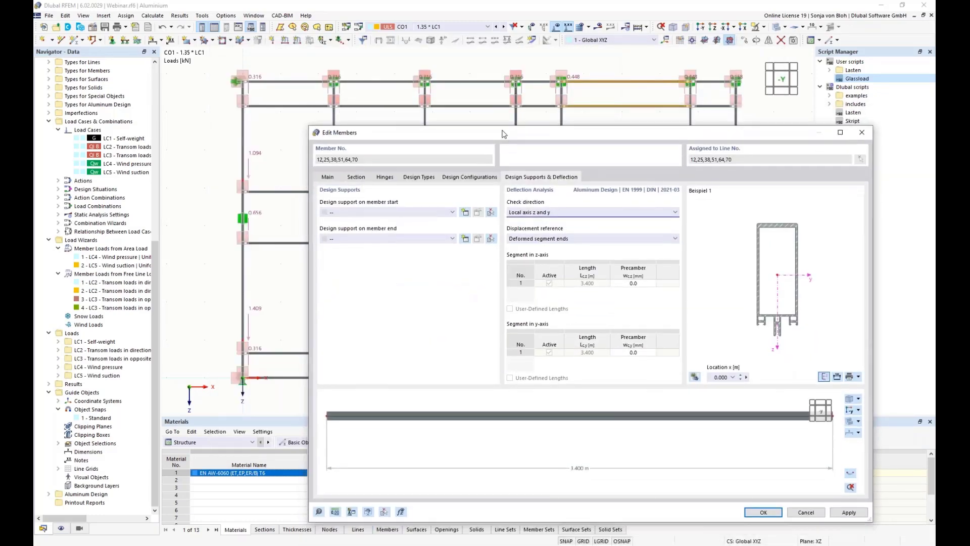
left_click(454, 212)
left_click(441, 228)
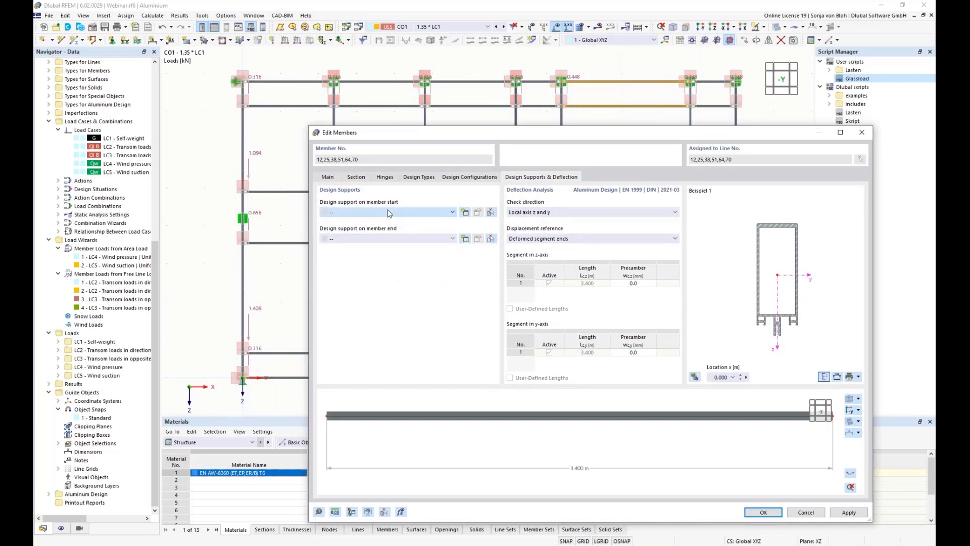
left_click(432, 241)
left_click(414, 257)
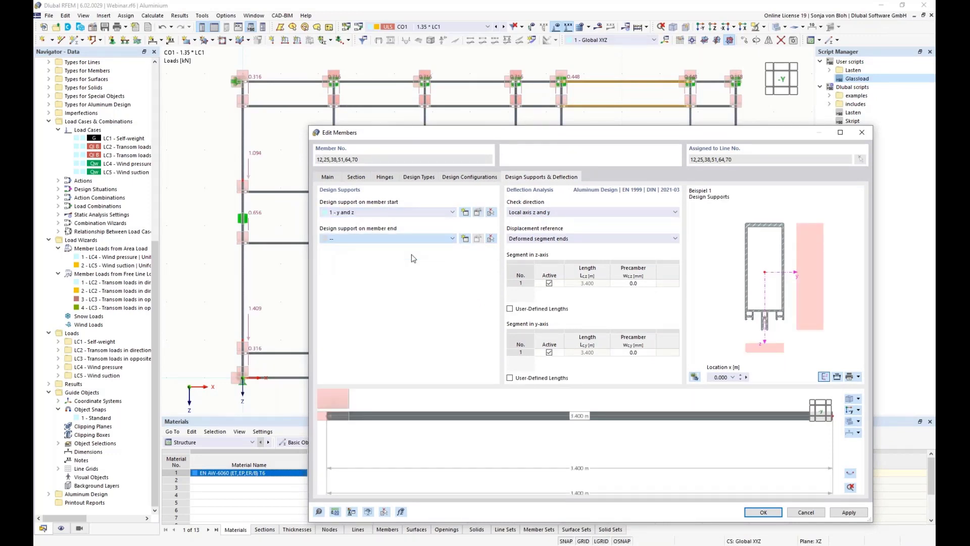
left_click(580, 210)
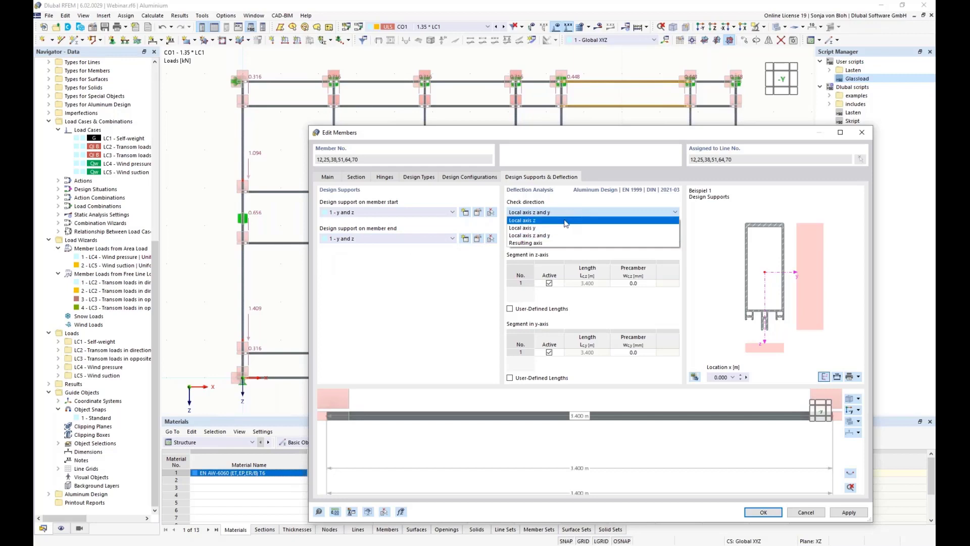
left_click(566, 224)
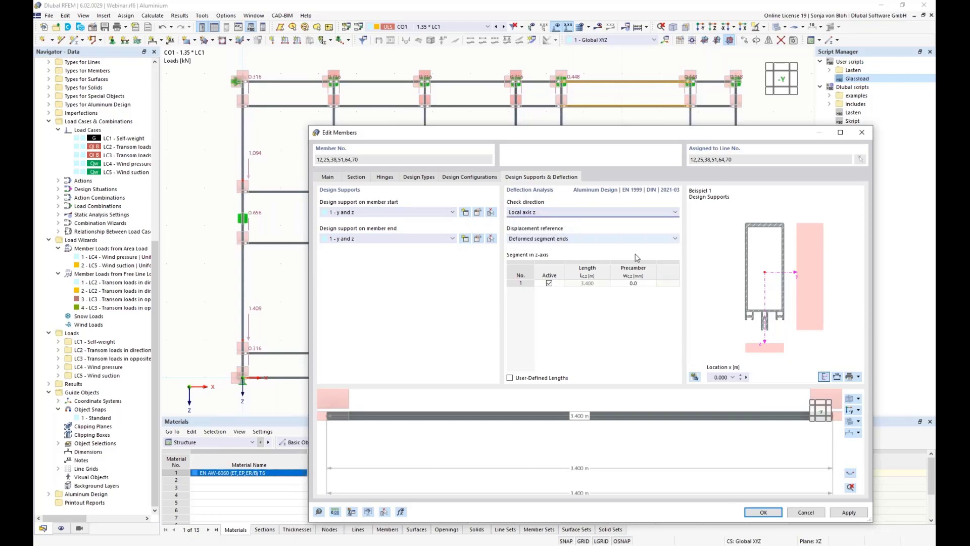
left_click(772, 513)
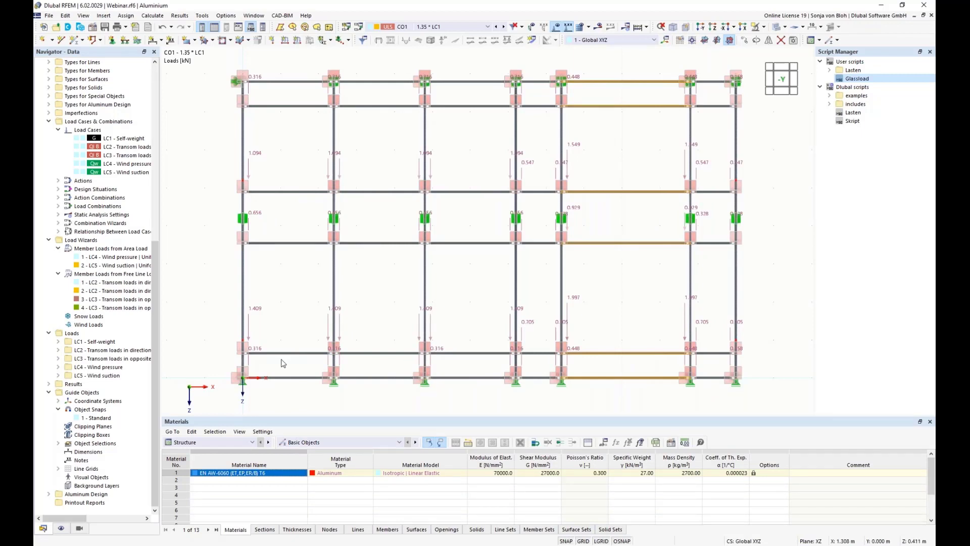
Turn off the display of the members' design supports in the model view.
left_click(60, 529)
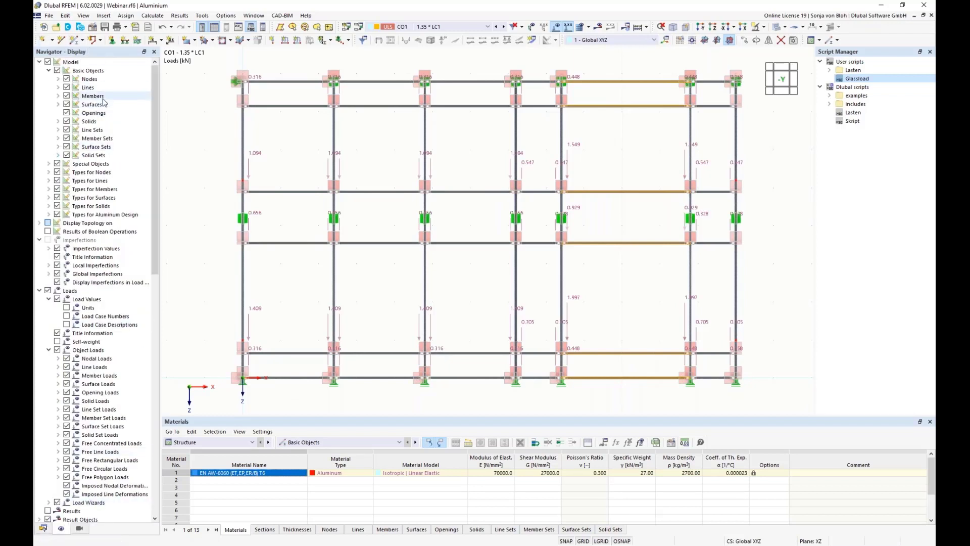
left_click(49, 189)
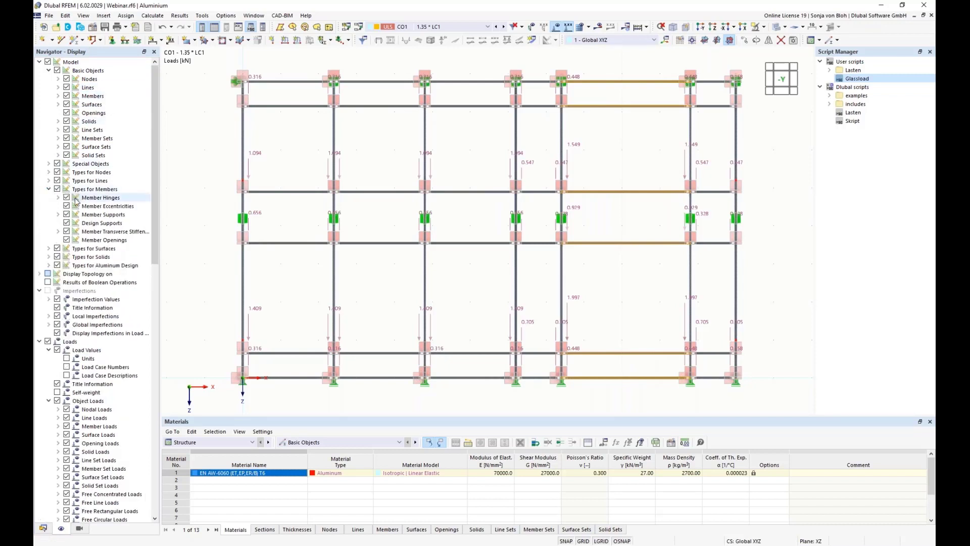
left_click(67, 223)
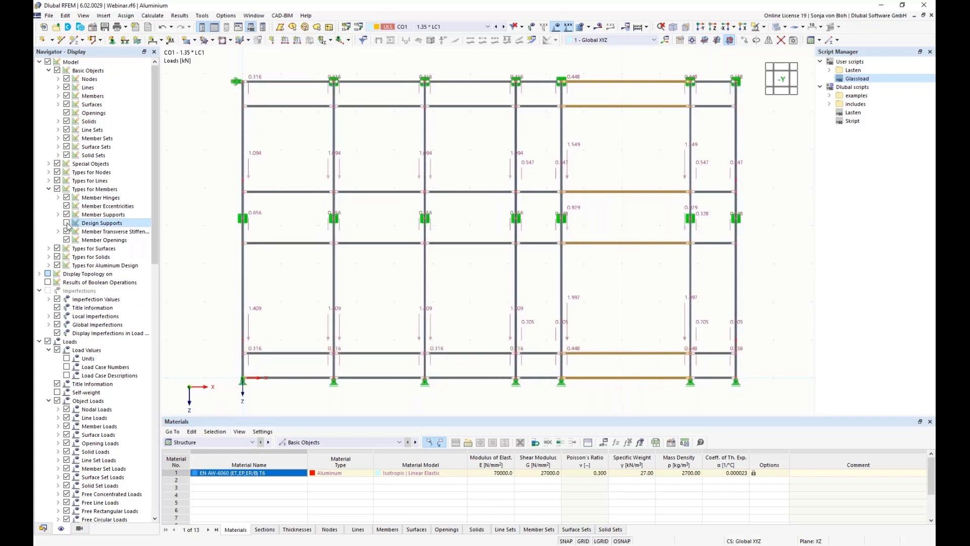
left_click(67, 223)
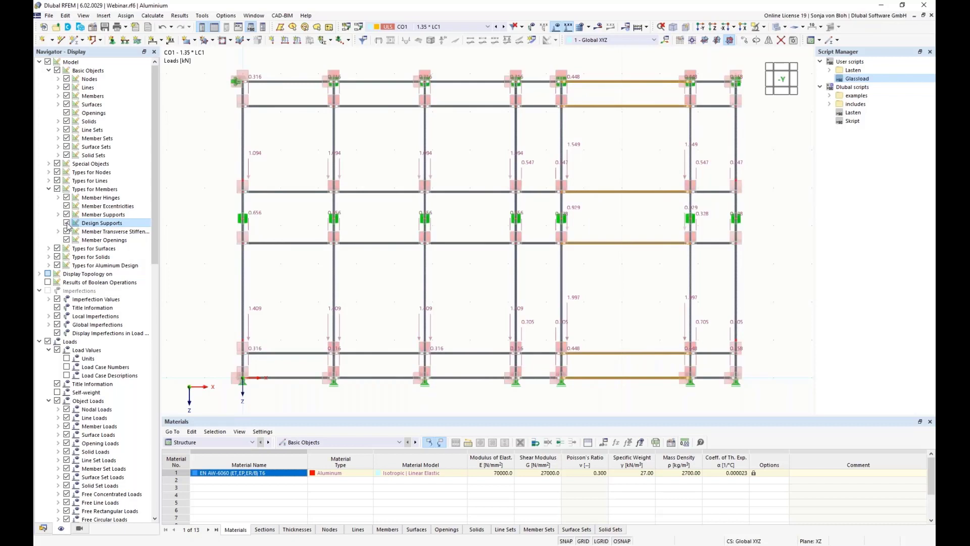
left_click(67, 223)
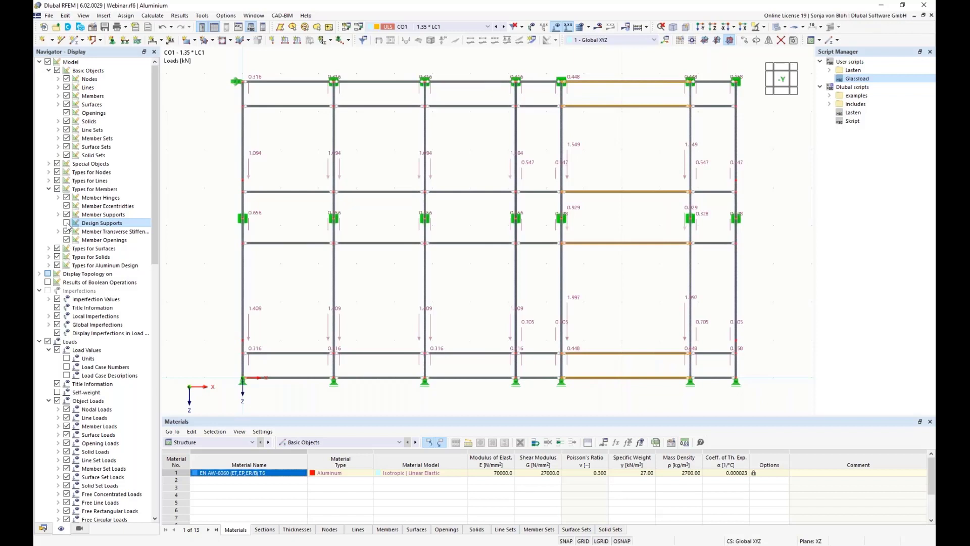
Show the Aluminum Design input data and examine the design situations and the type options available for DS1.
left_click(252, 443)
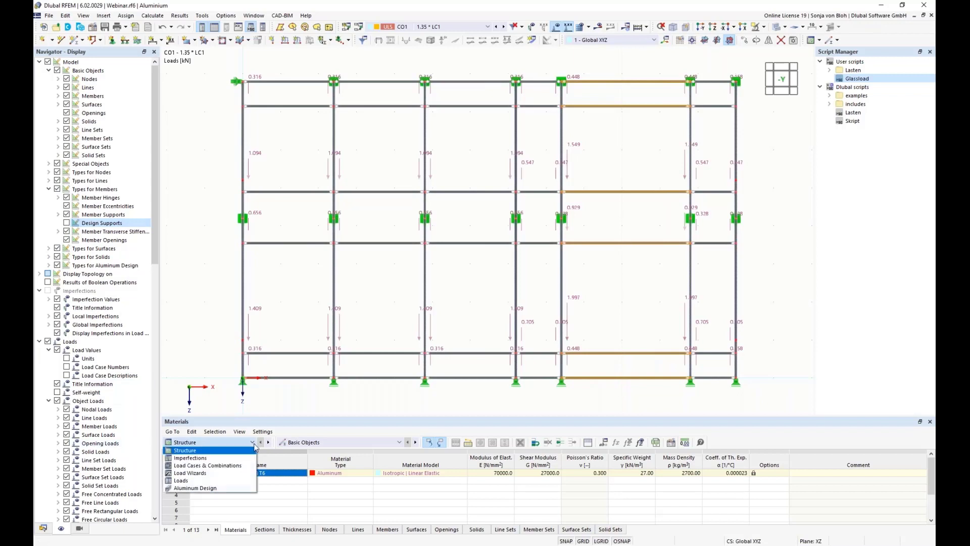
left_click(201, 488)
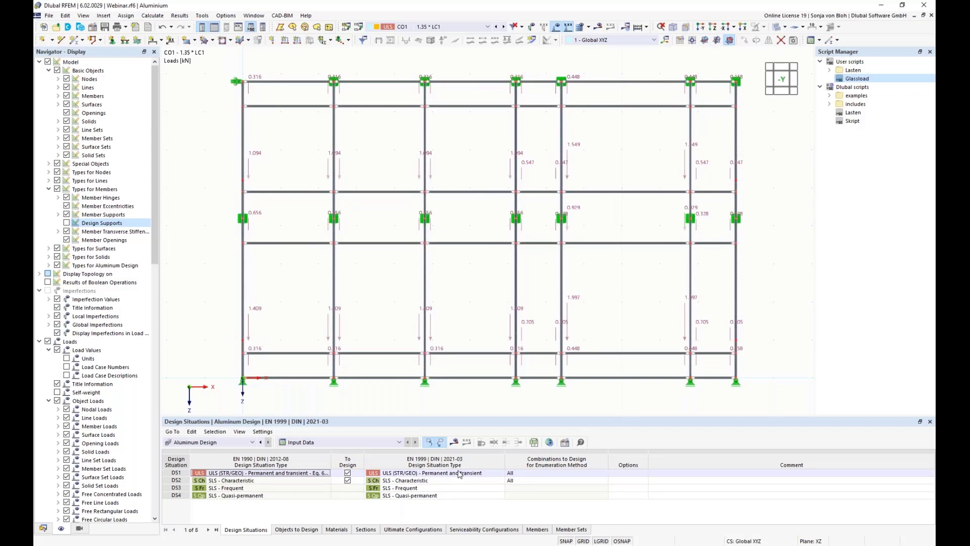
left_click(485, 475)
left_click(502, 473)
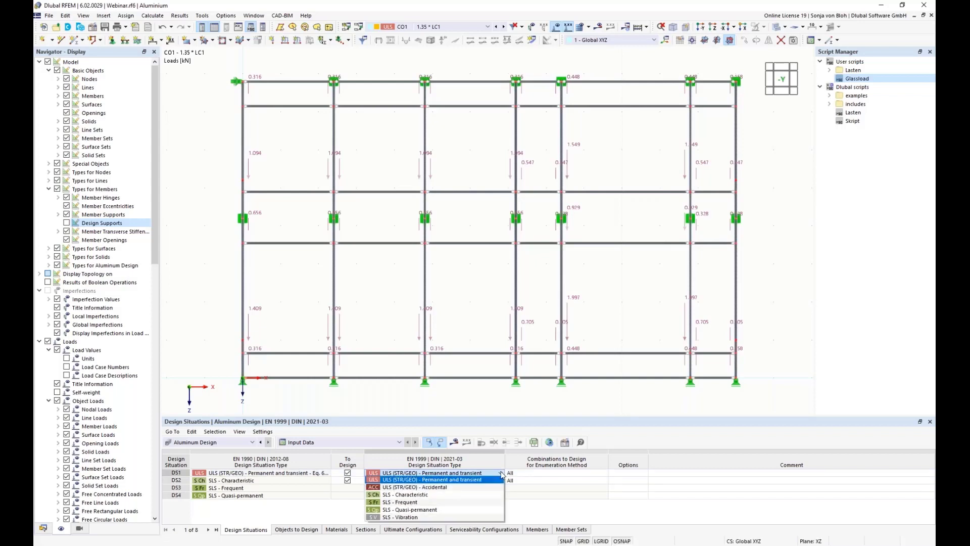
left_click(502, 474)
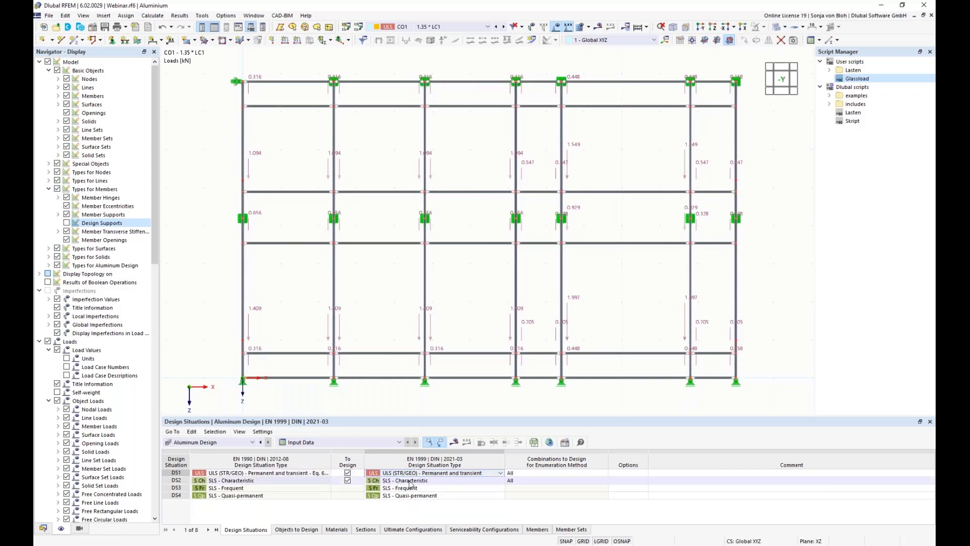
Examine the objects to design, checking which members are designed, removed from design, or not valid / deactivated.
left_click(298, 530)
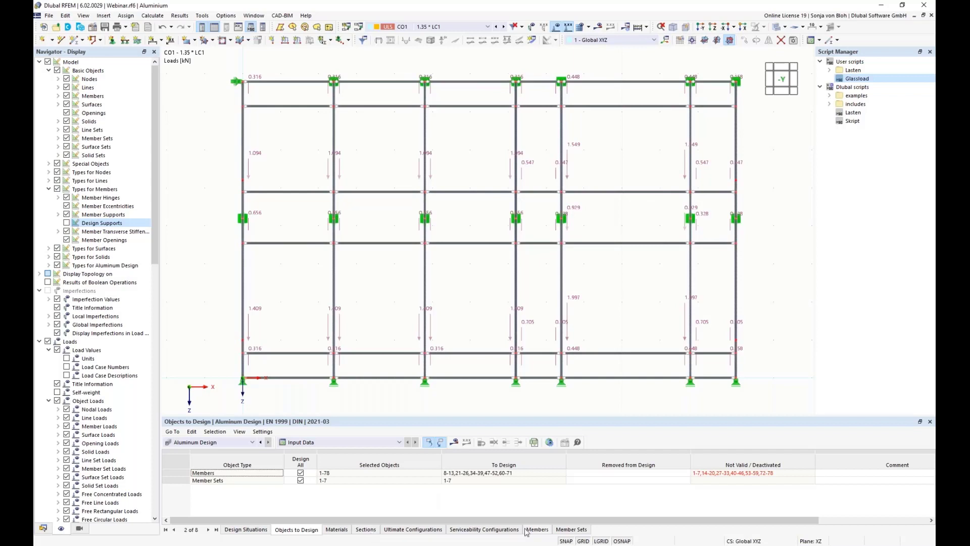
left_click(596, 475)
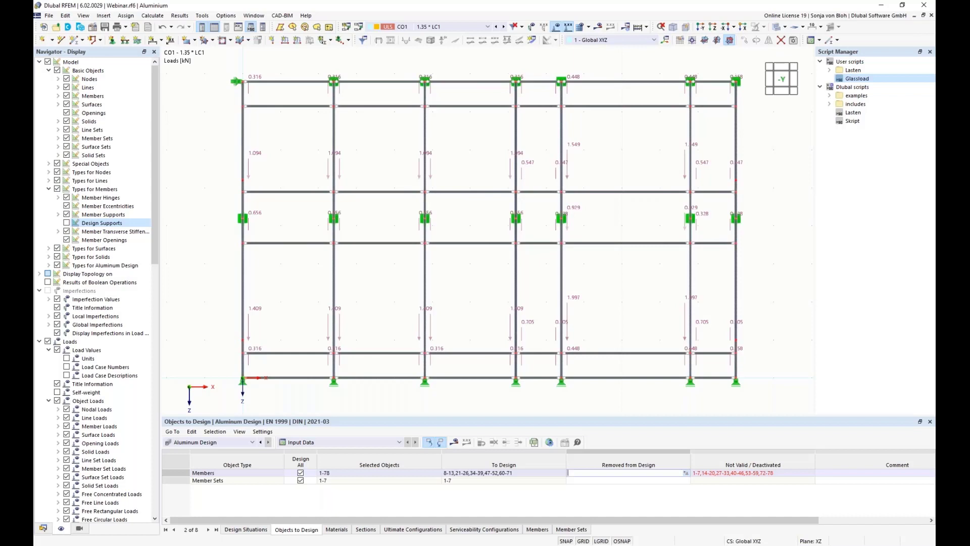
left_click(530, 473)
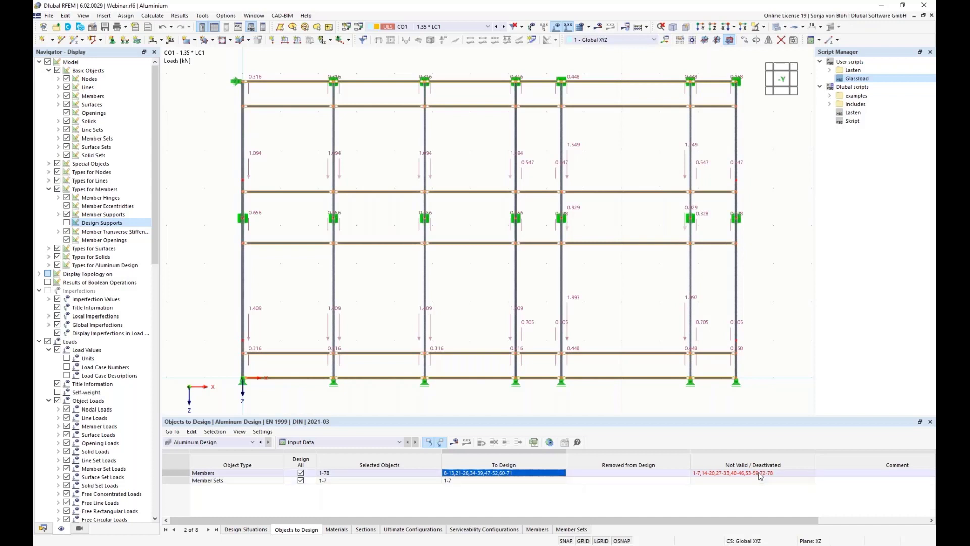
left_click(725, 474)
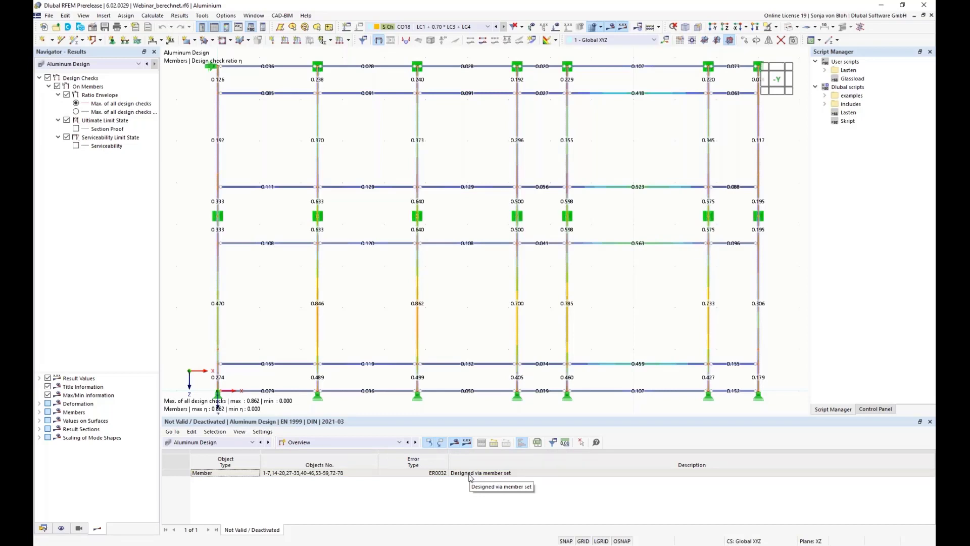
Show the design ratios on members by design situation and enlarge the results table.
left_click(399, 442)
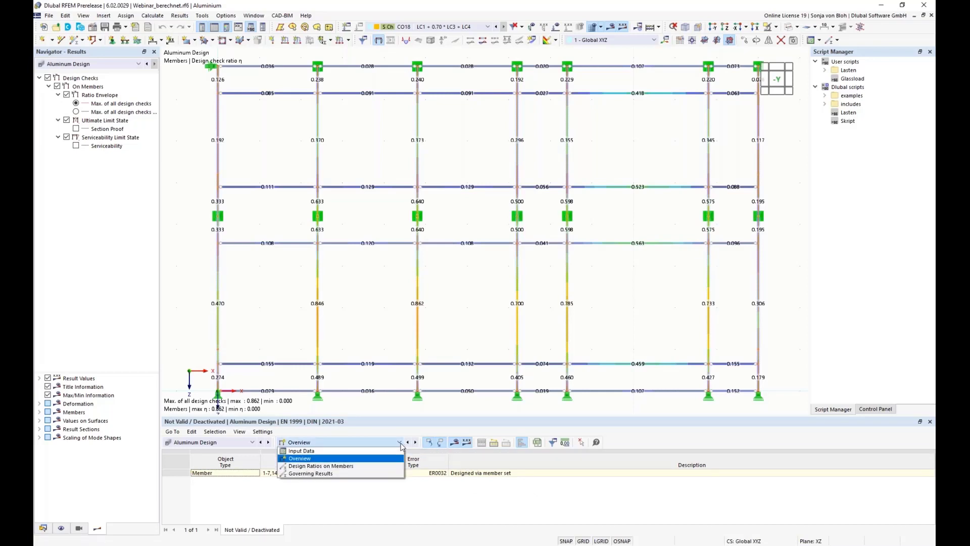
left_click(336, 467)
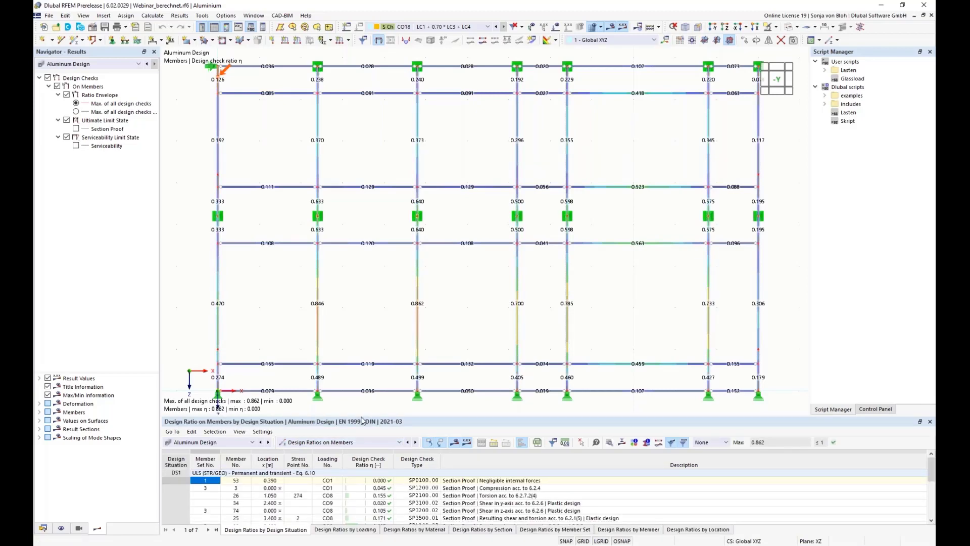
left_click_drag(362, 416, 365, 340)
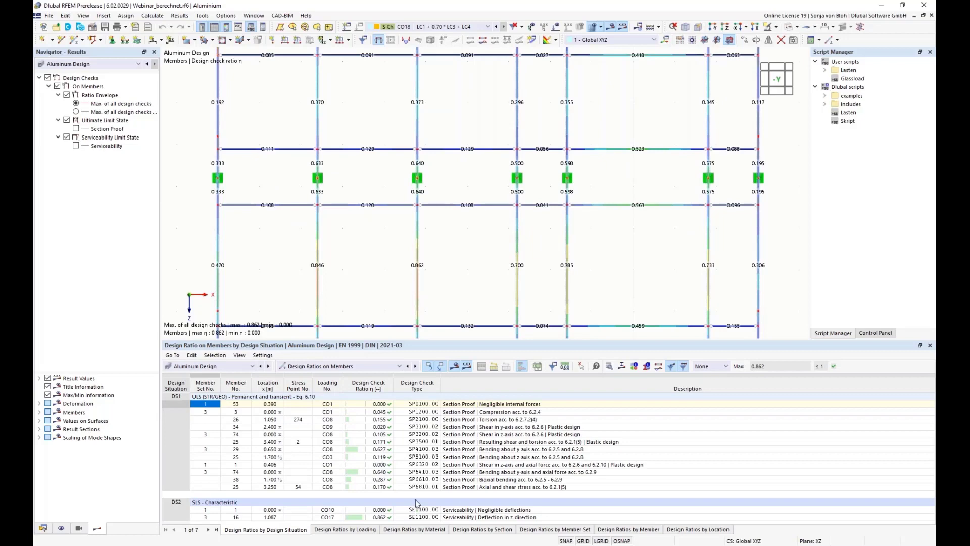
Open the design check details for bending about the y-axis (SP4100.03) and show the effective section due to Nc in the section diagrams.
left_click(481, 450)
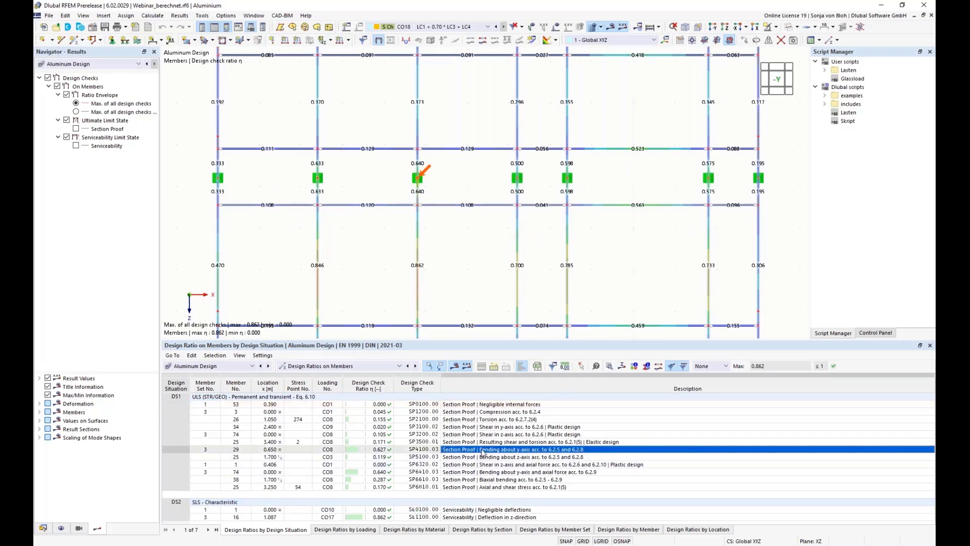
double_click(483, 450)
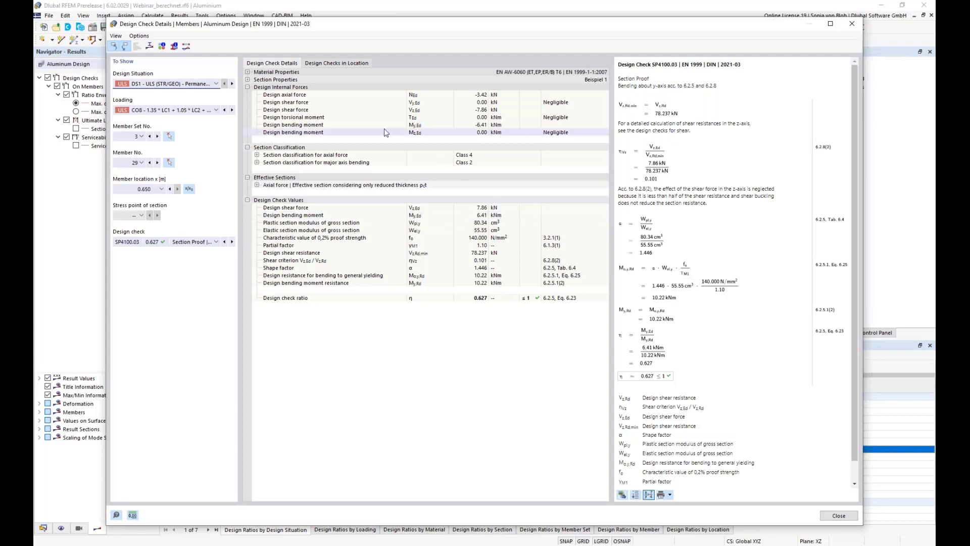
left_click(149, 46)
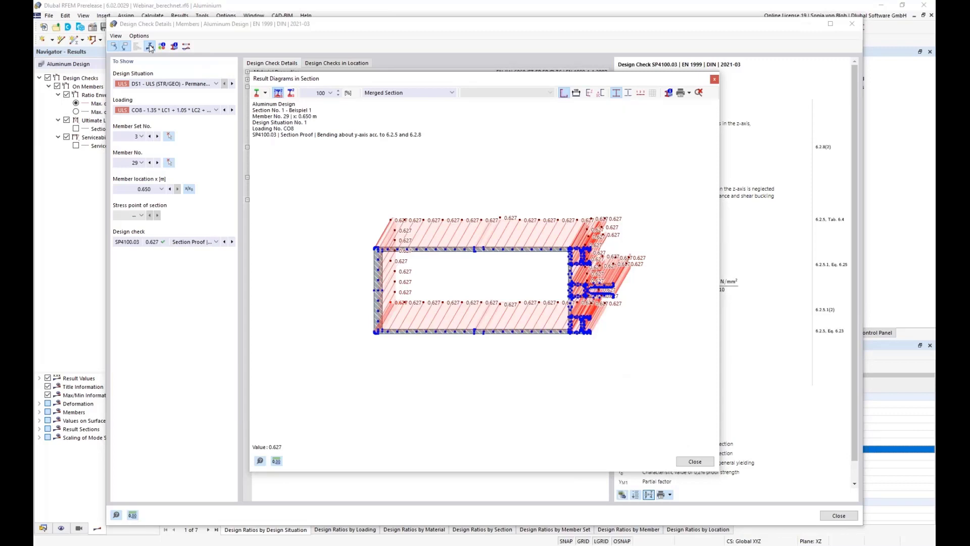
left_click(453, 93)
left_click(400, 109)
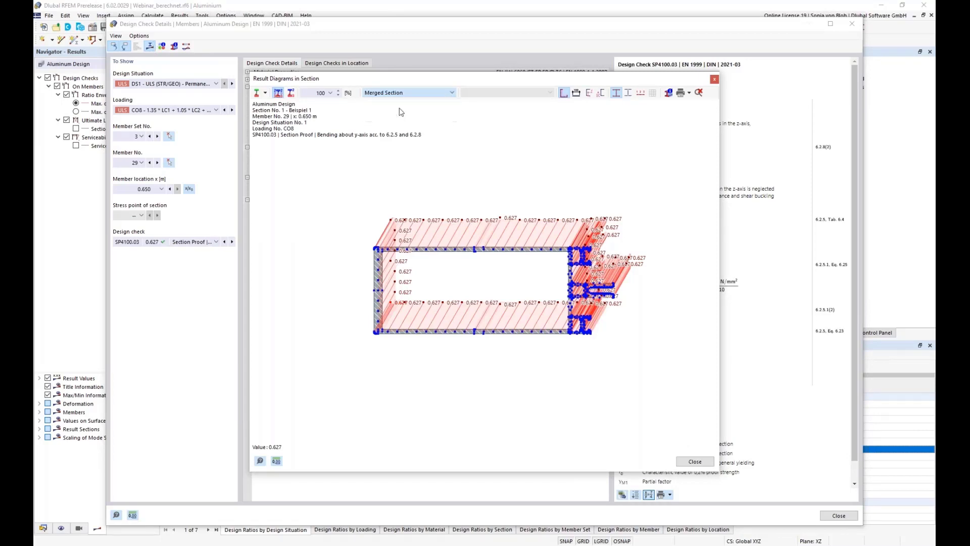
Examine the effective section's wall thickness up close and the section classification for axial force, and close the design check details.
scroll(336, 237, "up", 4)
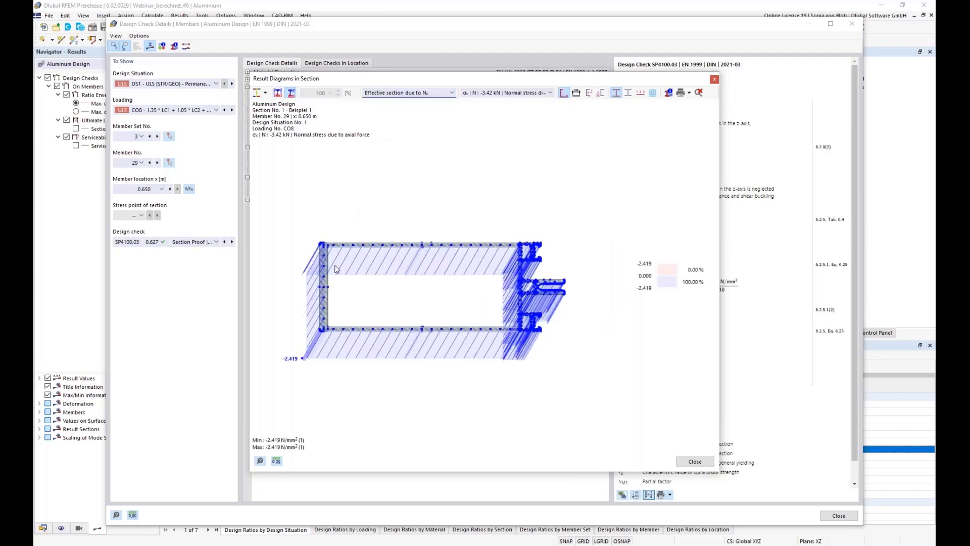
scroll(331, 246, "up", 3)
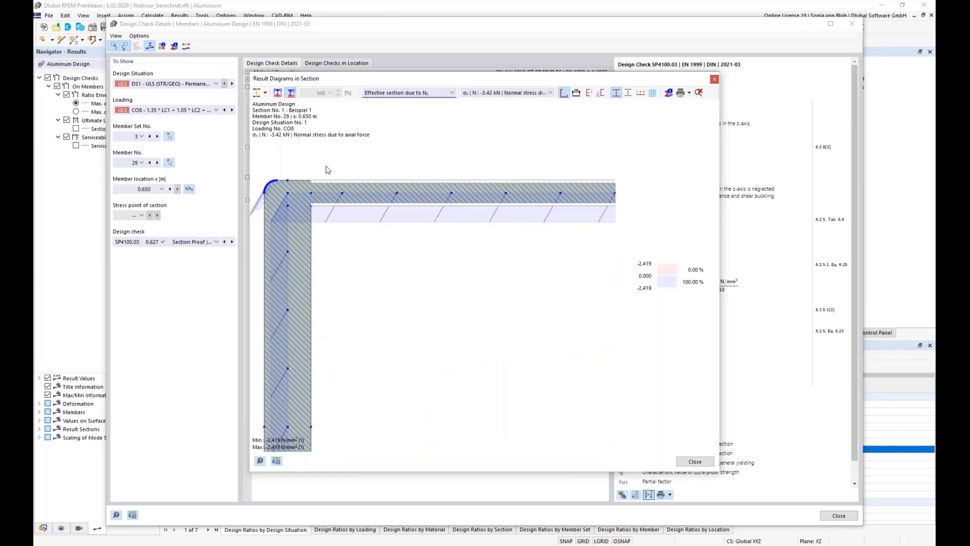
scroll(327, 193, "up", 2)
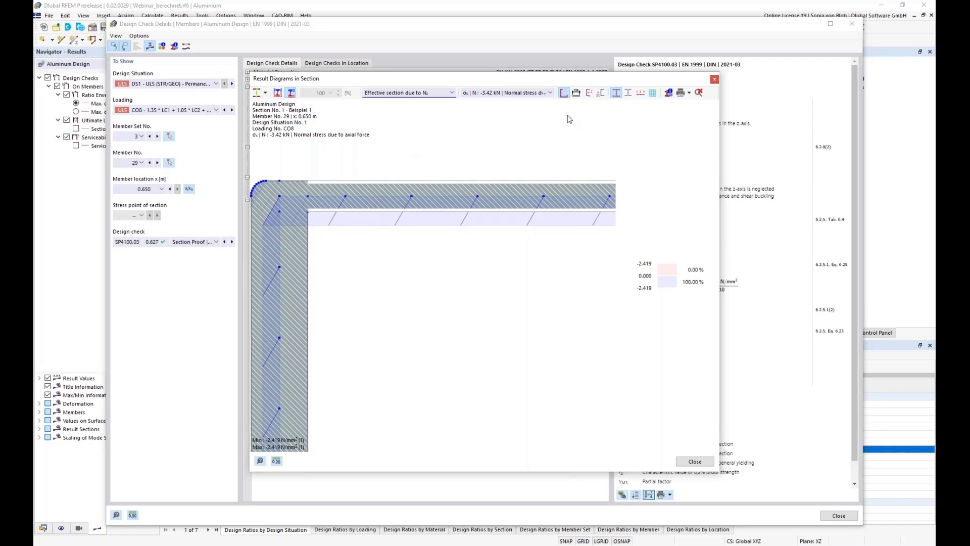
left_click(715, 79)
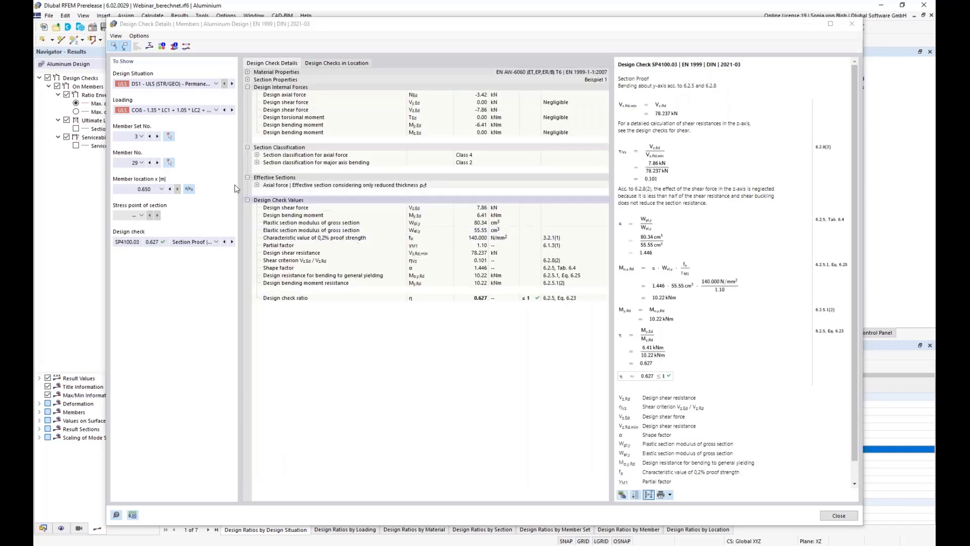
left_click(468, 156)
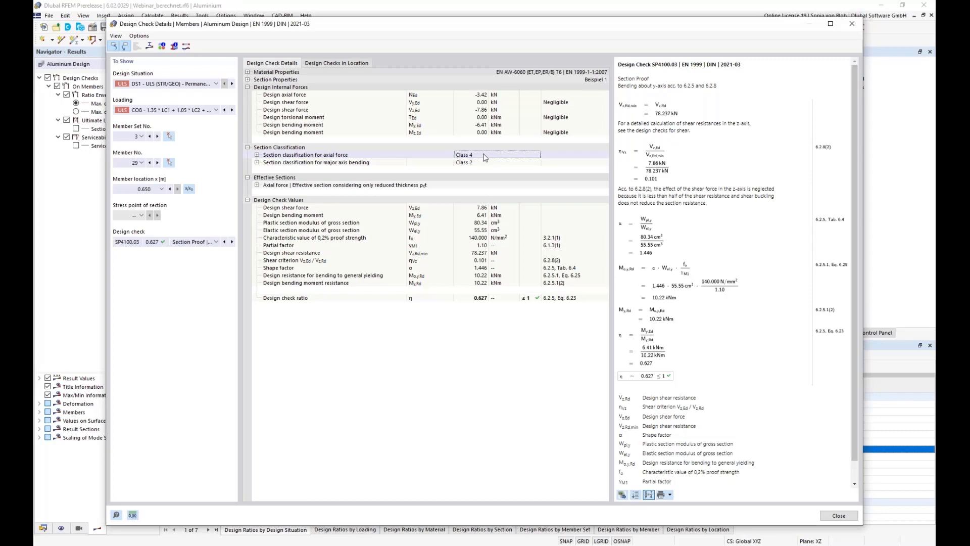
left_click(853, 24)
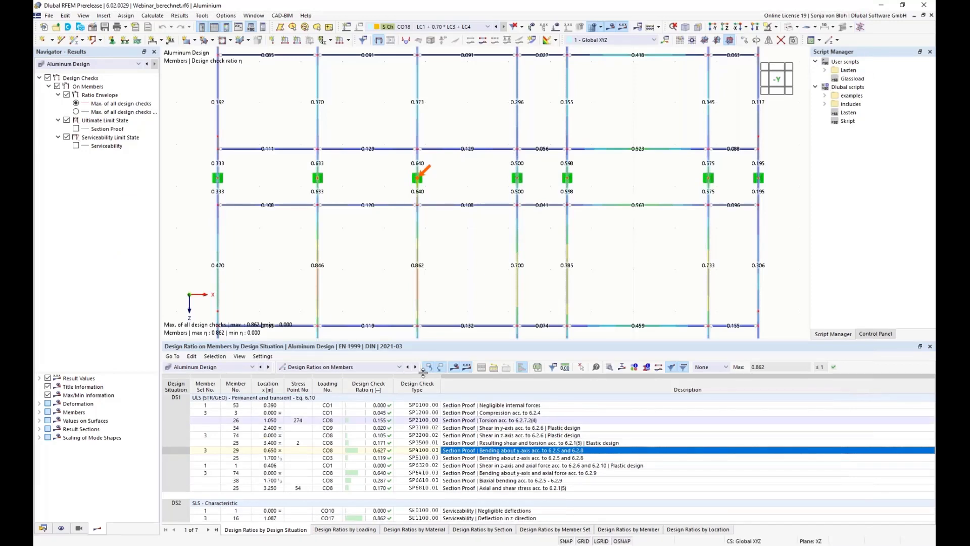
Enlarge the model view and display the Serviceability design ratios on the members instead of the ratio envelope.
left_click_drag(435, 340, 434, 448)
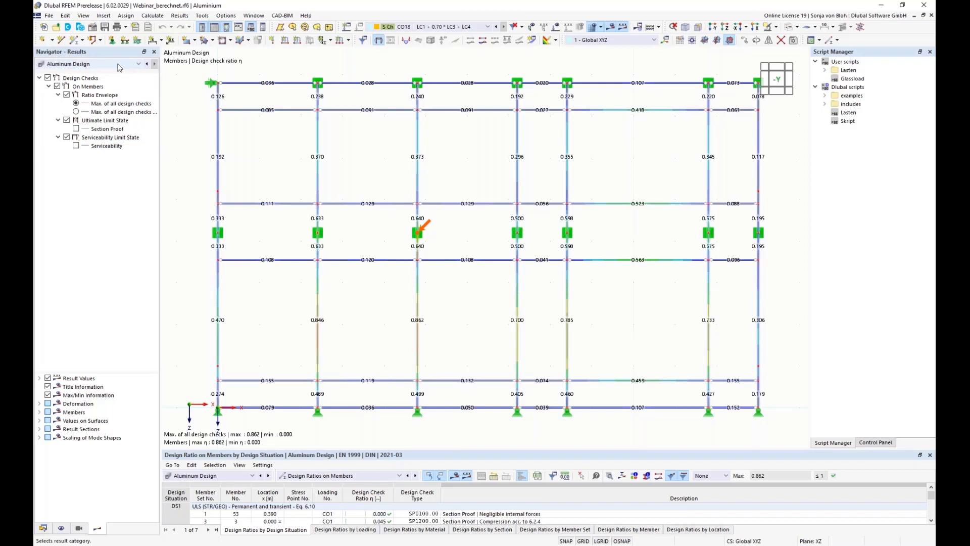
left_click(138, 65)
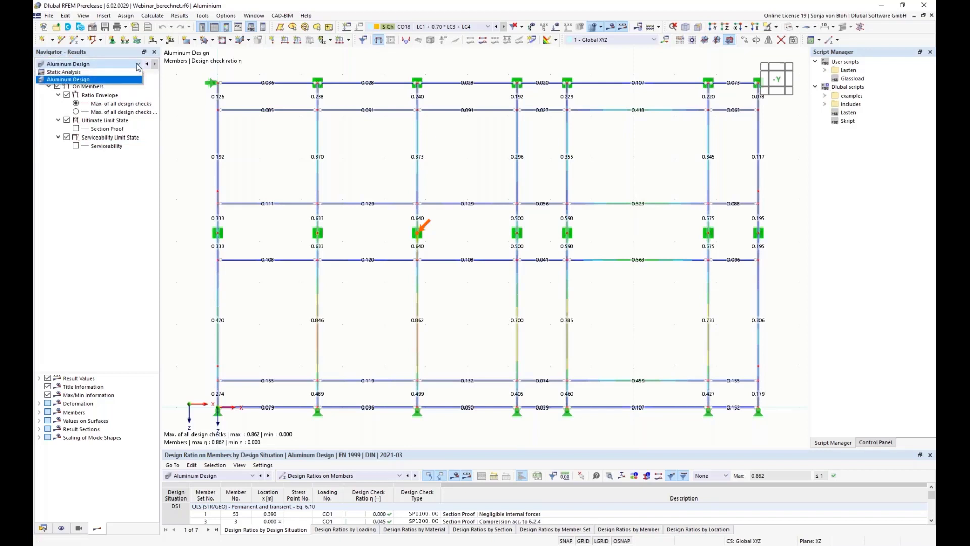
left_click(102, 80)
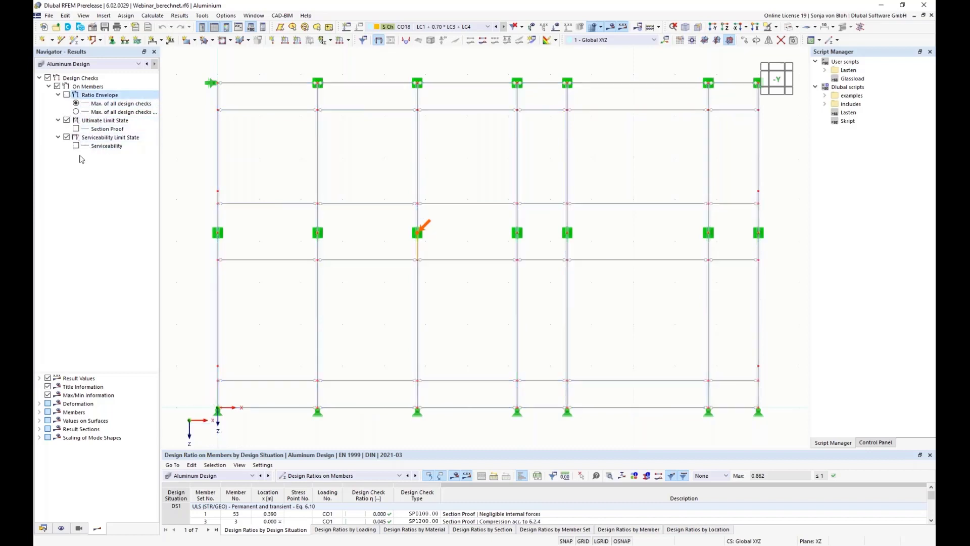
left_click(76, 146)
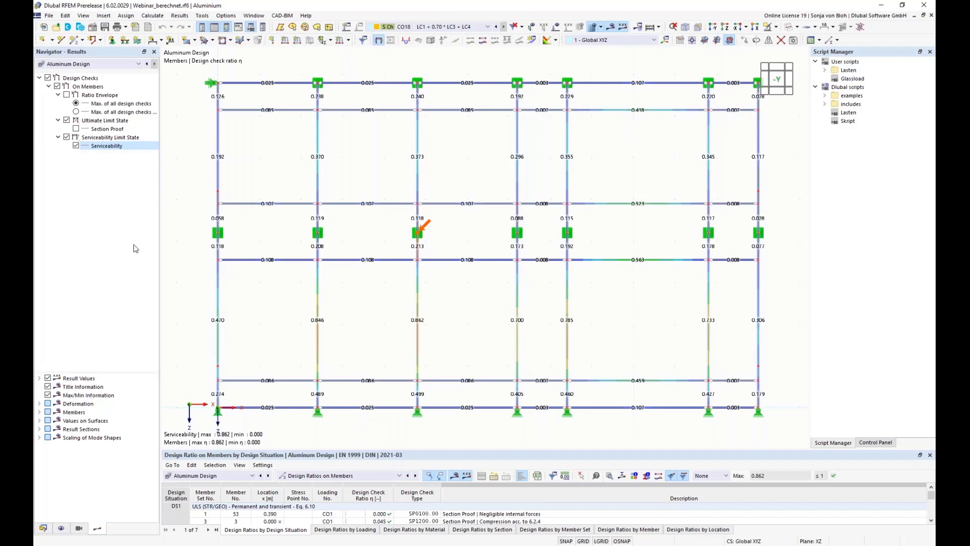
left_click(39, 378)
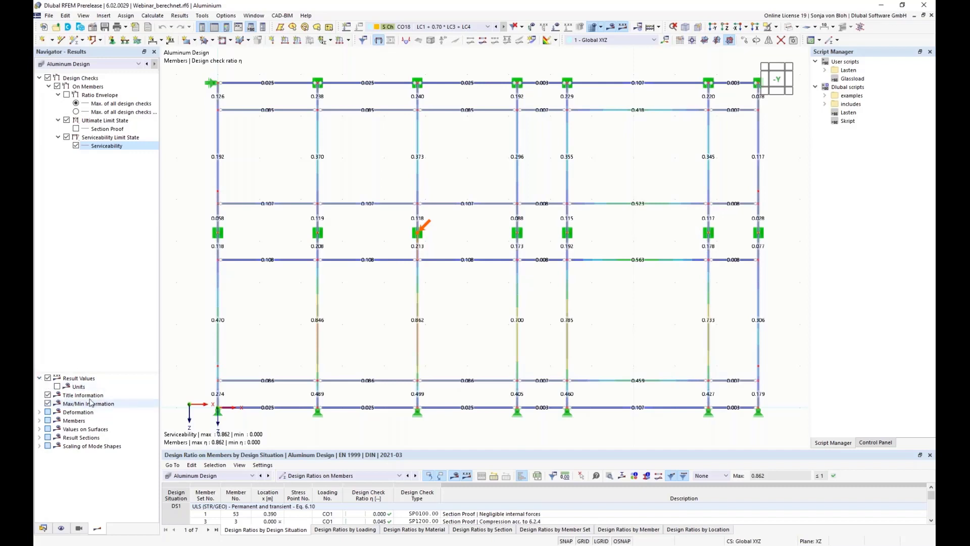
left_click(57, 387)
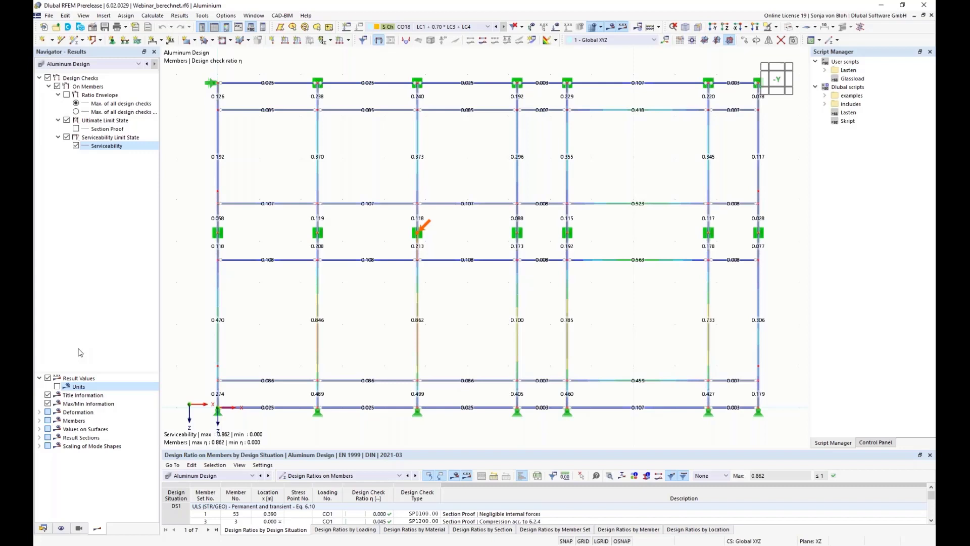
Create a new printout report and deselect all of its preselected report items.
left_click(43, 528)
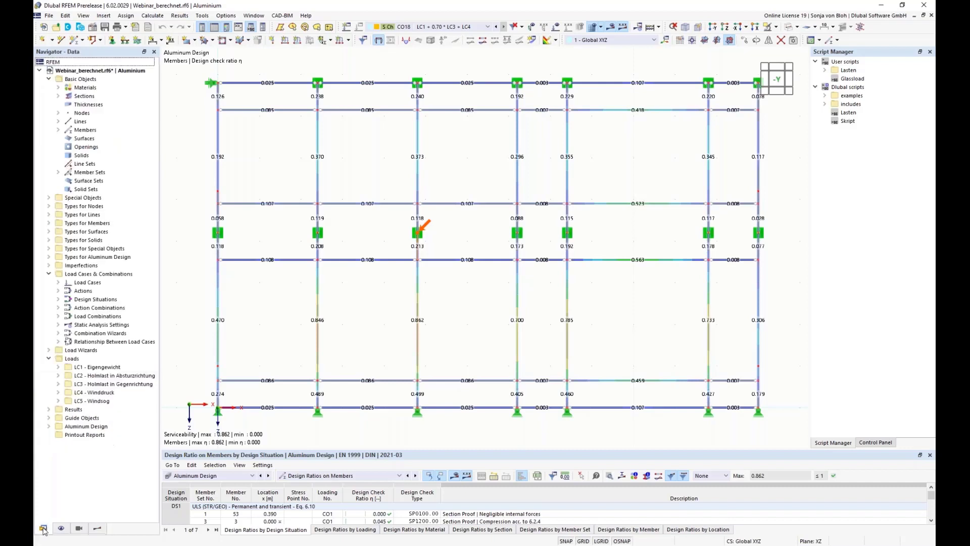
right_click(98, 436)
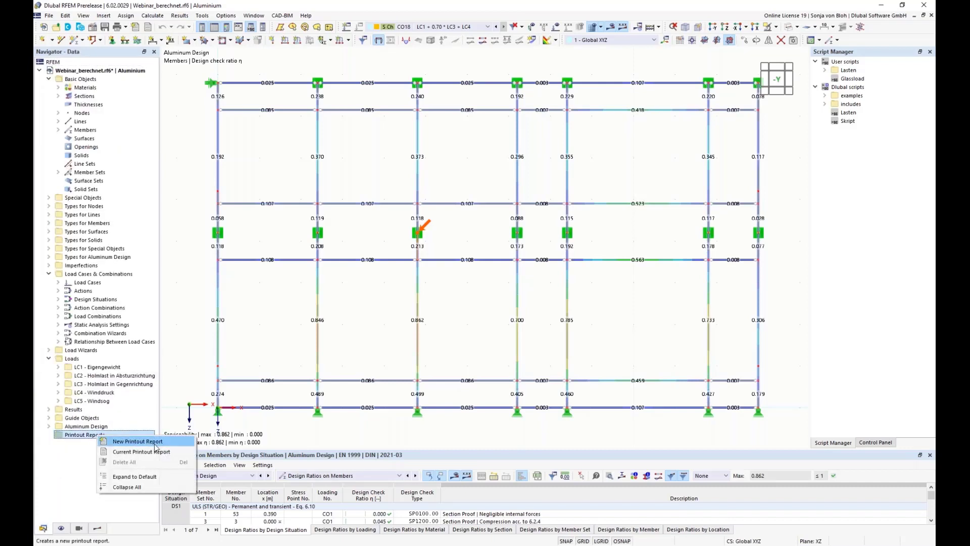
left_click(133, 442)
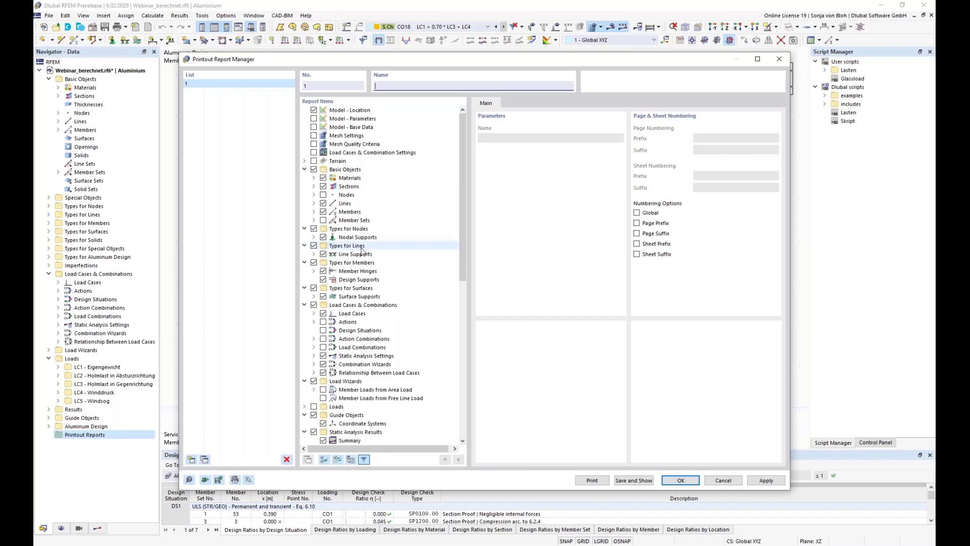
left_click(324, 459)
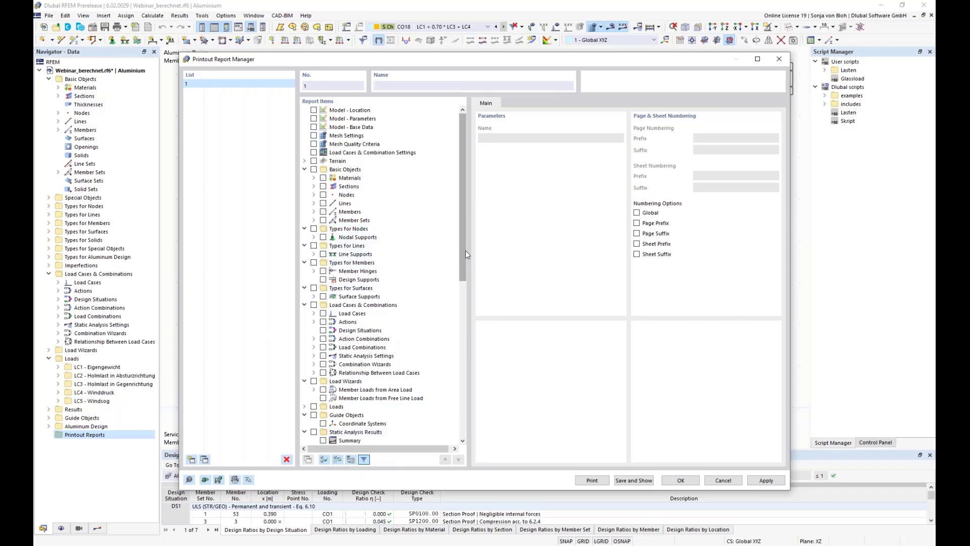
Include the Aluminum Design items from Global Settings to Serviceability Configurations and the Design Ratio on Members by Design Situation results in the report.
left_click_drag(466, 250, 464, 420)
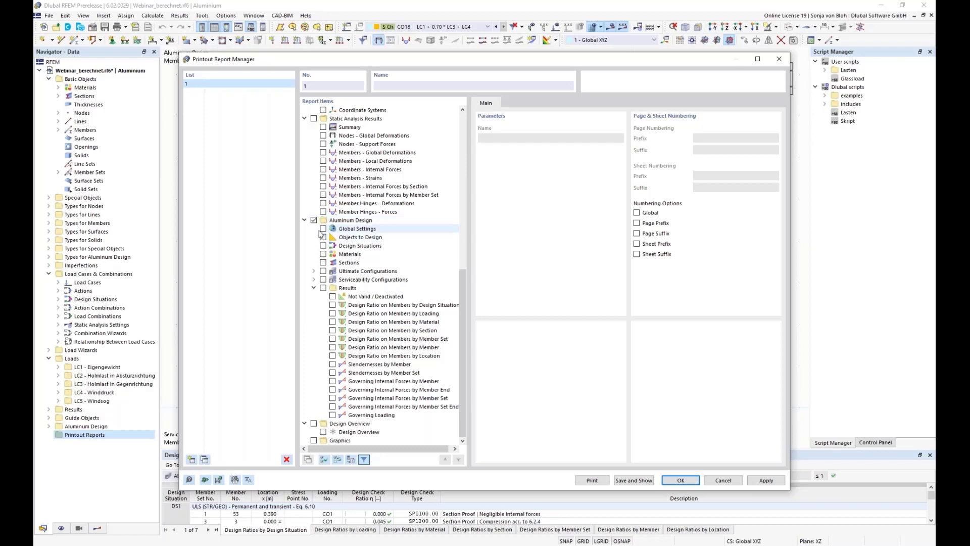
left_click(323, 228)
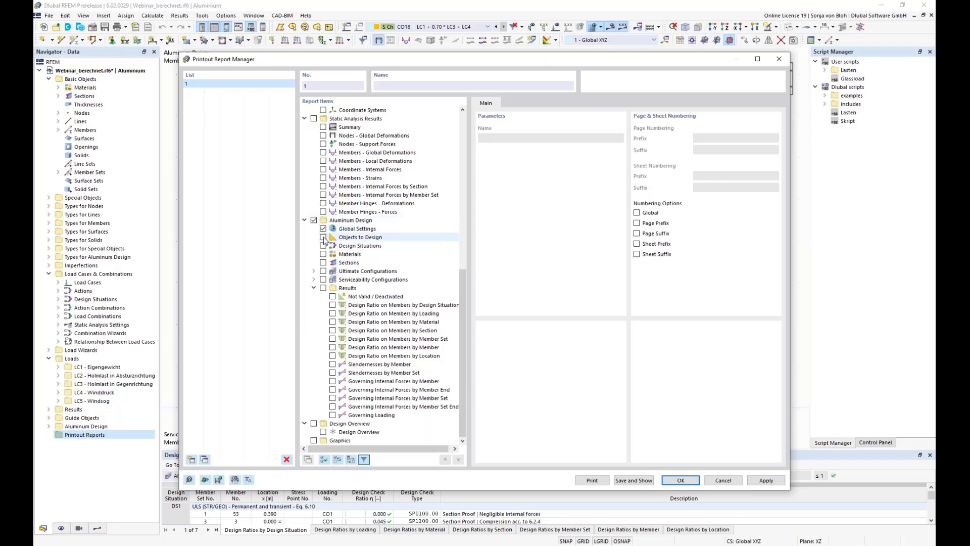
left_click(323, 237)
left_click(323, 246)
left_click(323, 254)
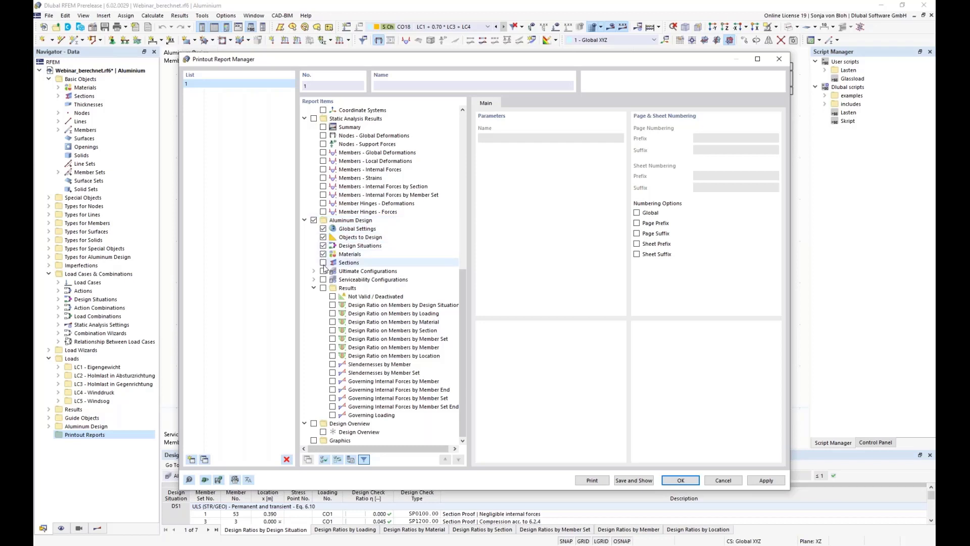
left_click(323, 262)
left_click(323, 271)
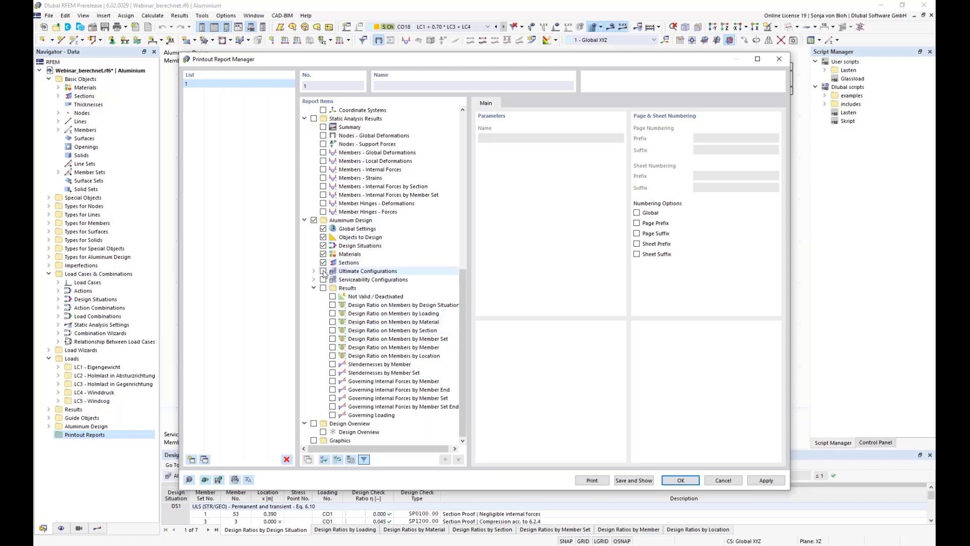
left_click(323, 280)
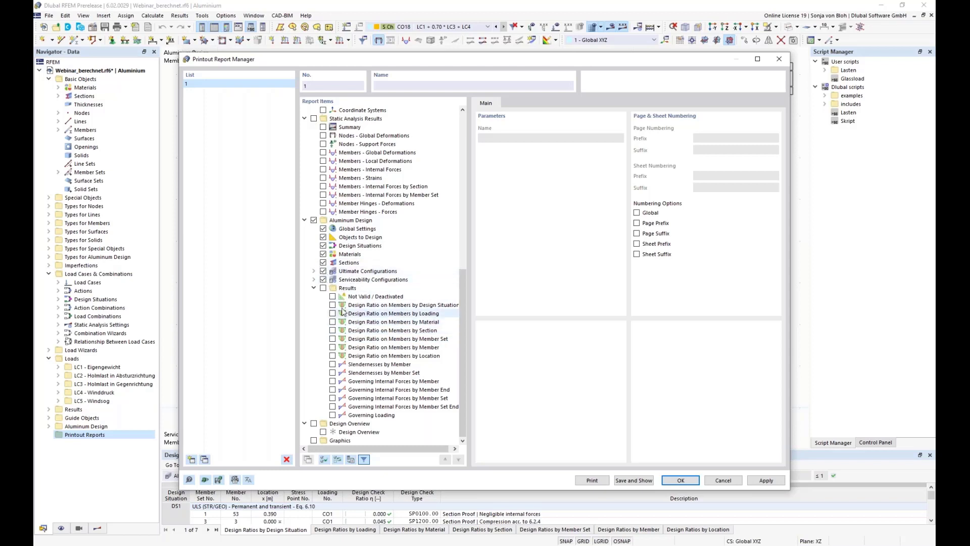
left_click(323, 288)
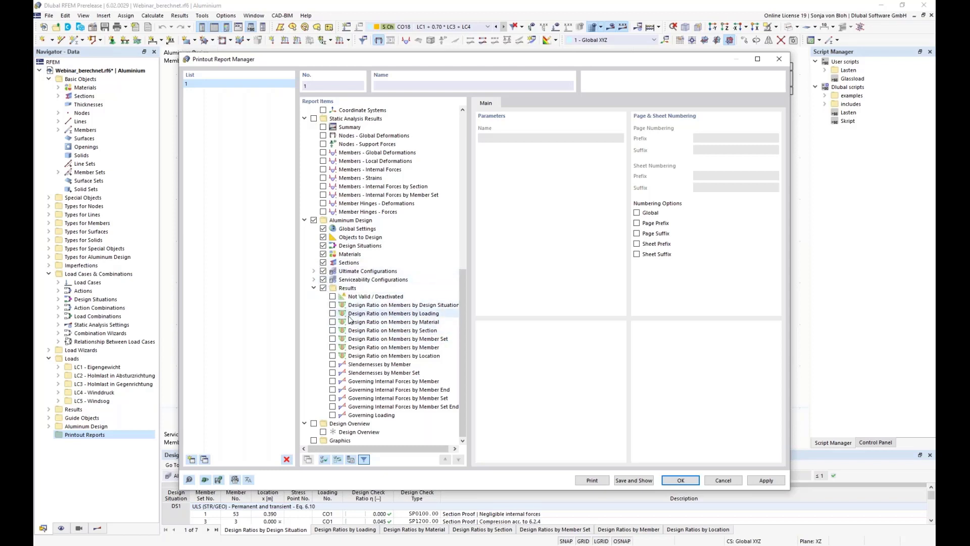
left_click(332, 306)
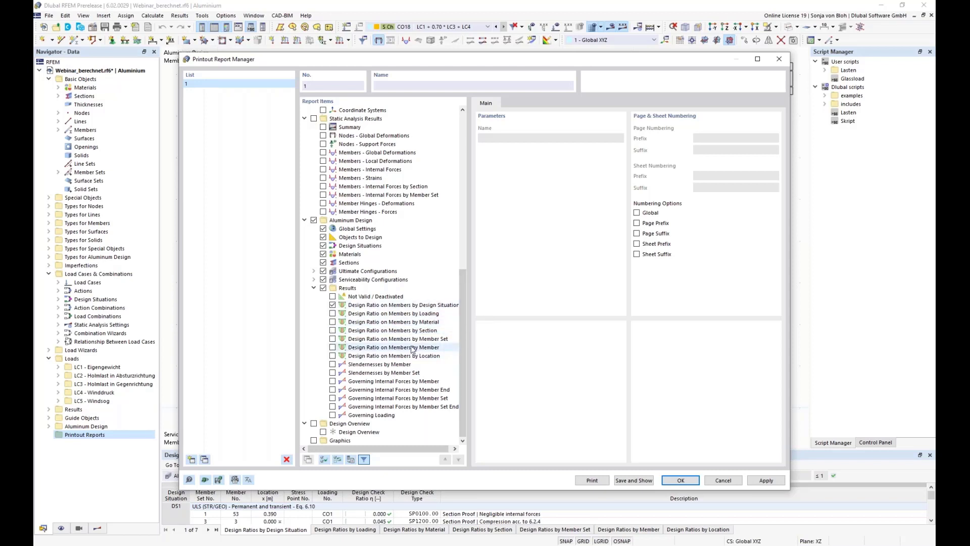
Save and show the printout report, look through its pages down to the design ratio table, and minimize the report.
left_click(639, 480)
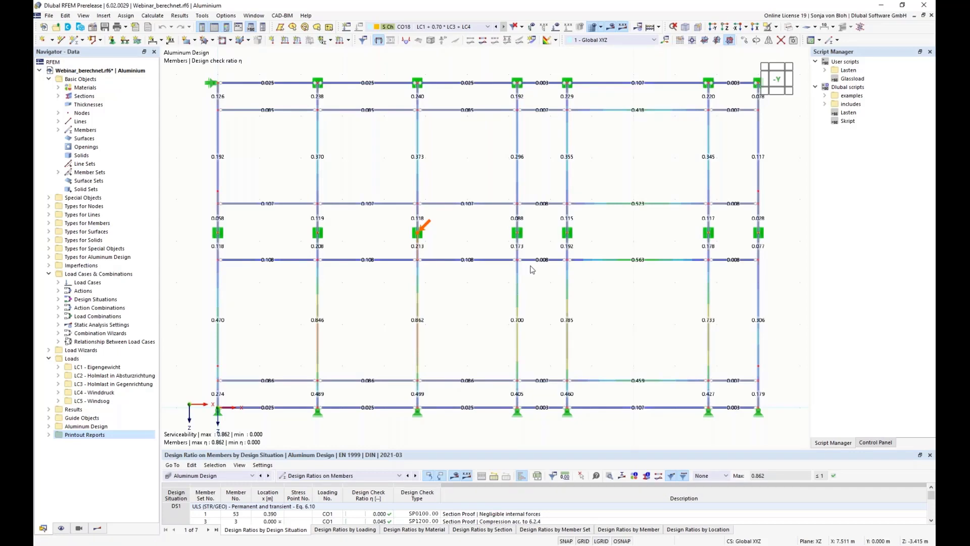
scroll(610, 287, "down", 15)
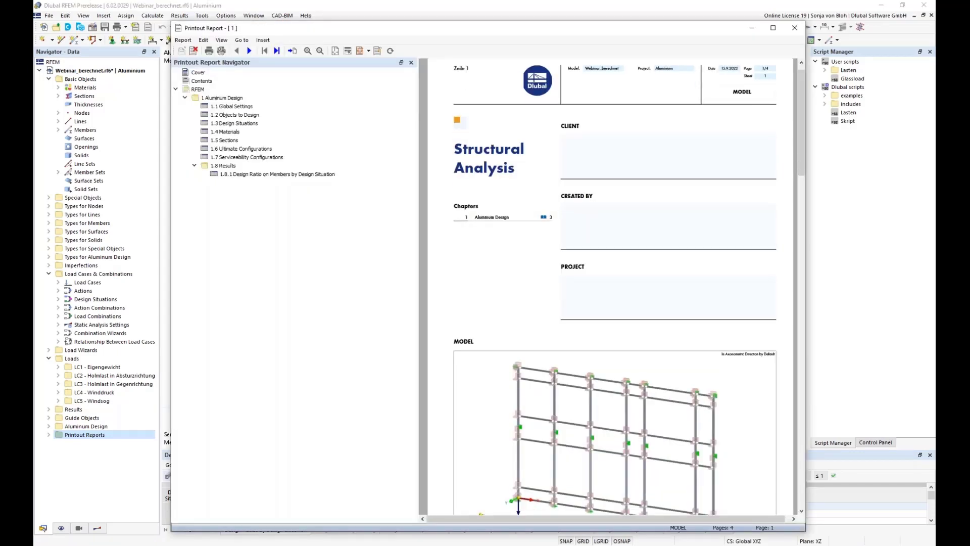
scroll(611, 287, "down", 15)
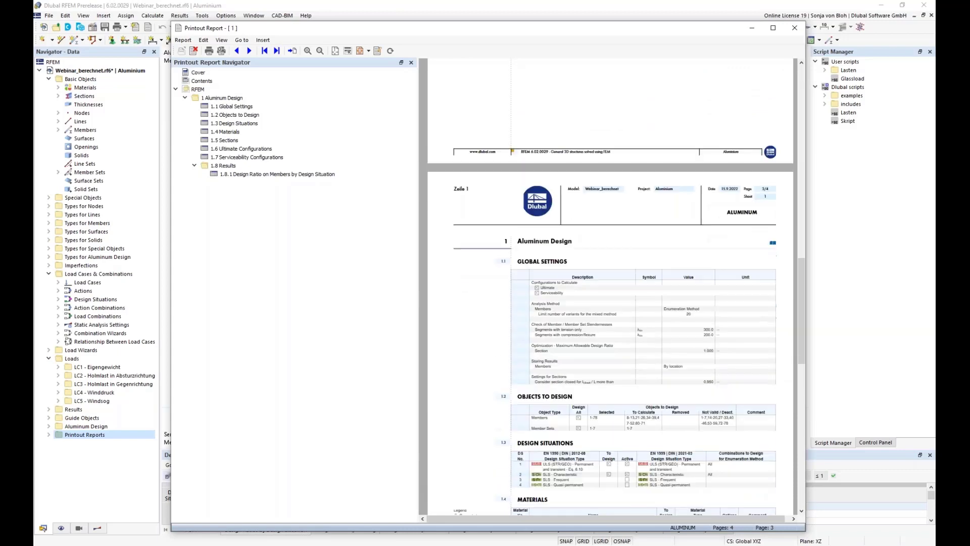
scroll(684, 251, "down", 2)
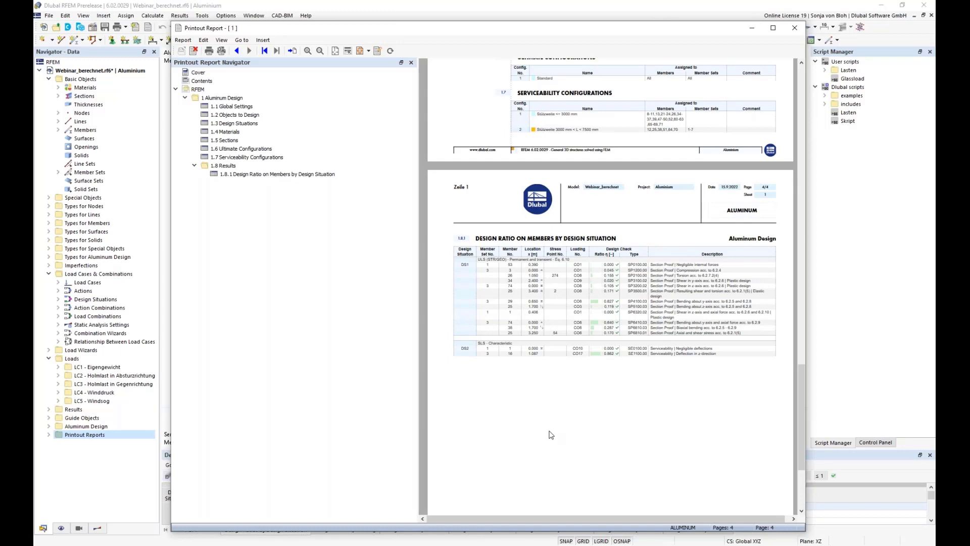
left_click(751, 31)
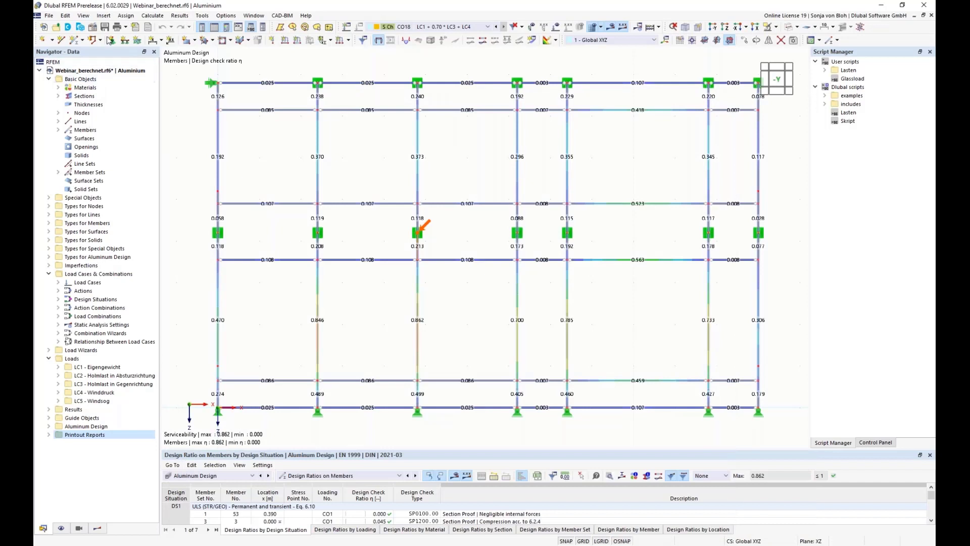
Send the current Serviceability graphic to the printout report rotated by 270 degrees, save it and show its entry in the report.
left_click(126, 27)
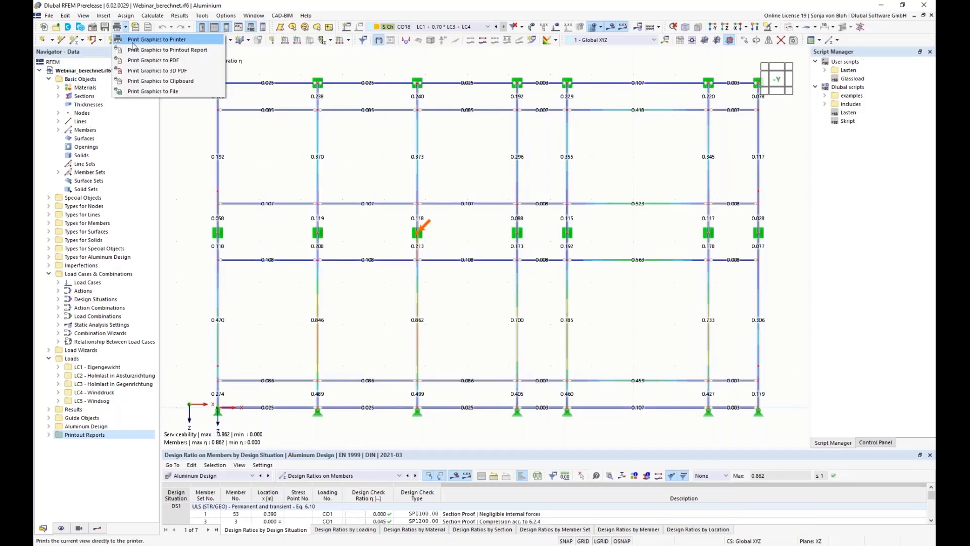
left_click(167, 51)
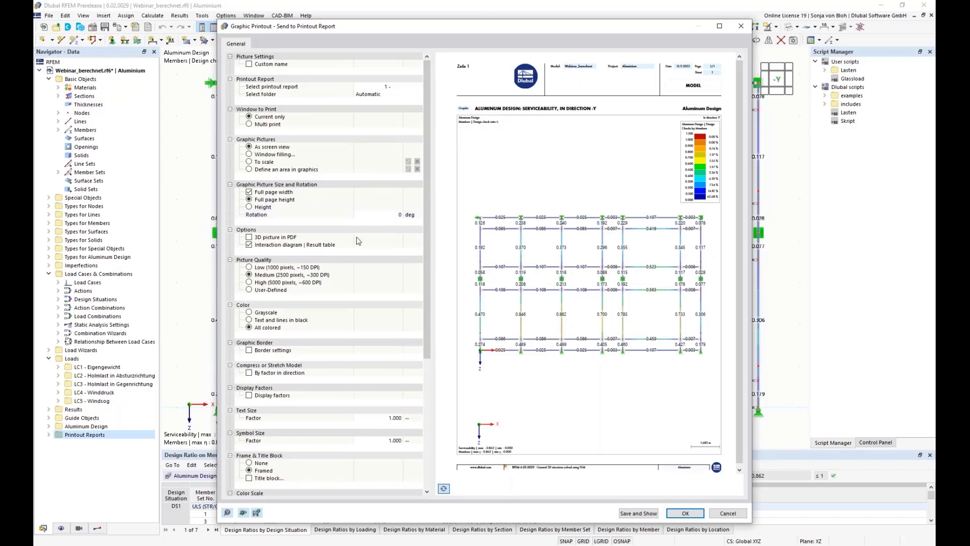
left_click(380, 215)
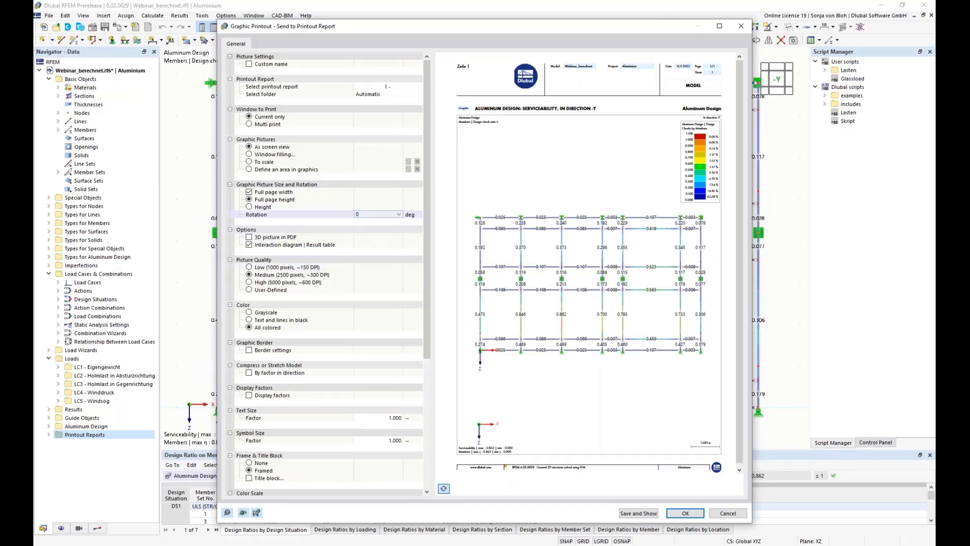
left_click(399, 215)
left_click(373, 246)
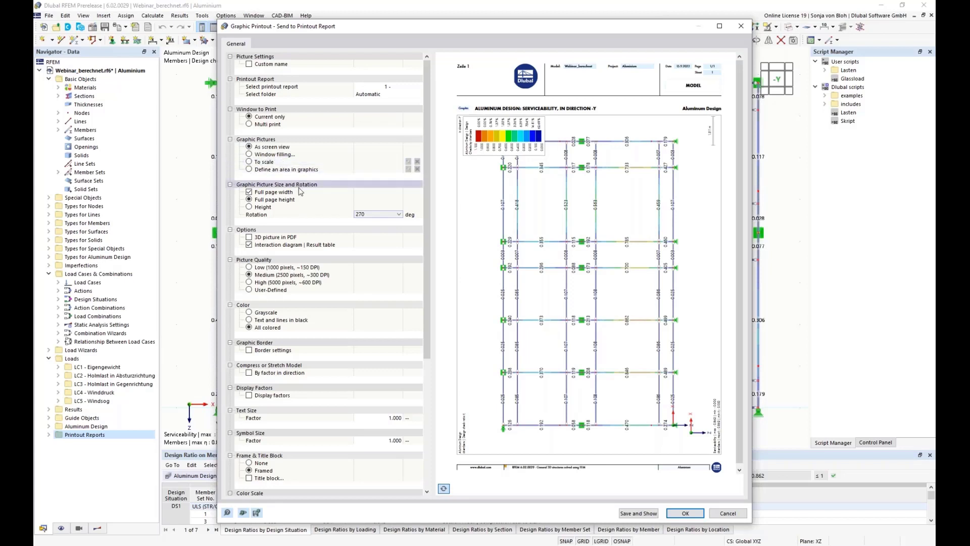
left_click(647, 513)
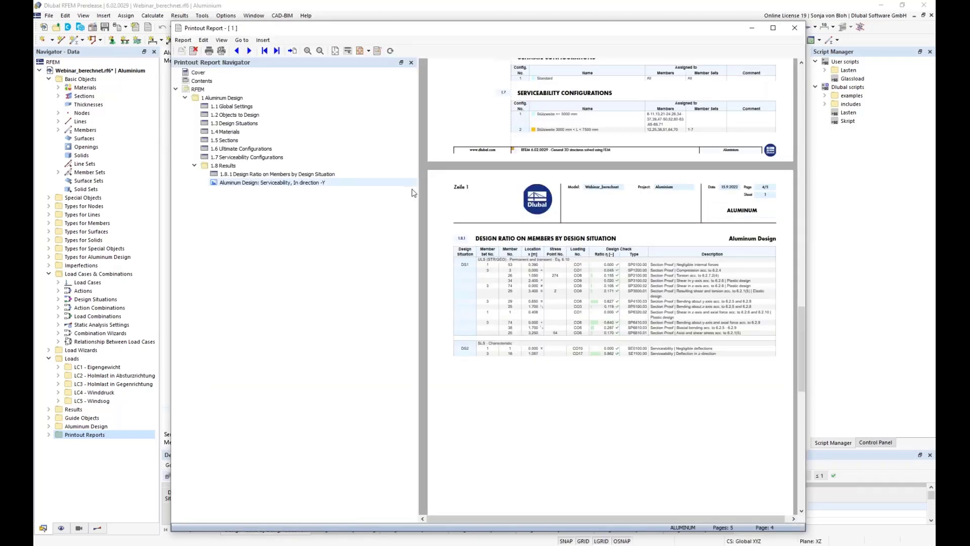
left_click(288, 182)
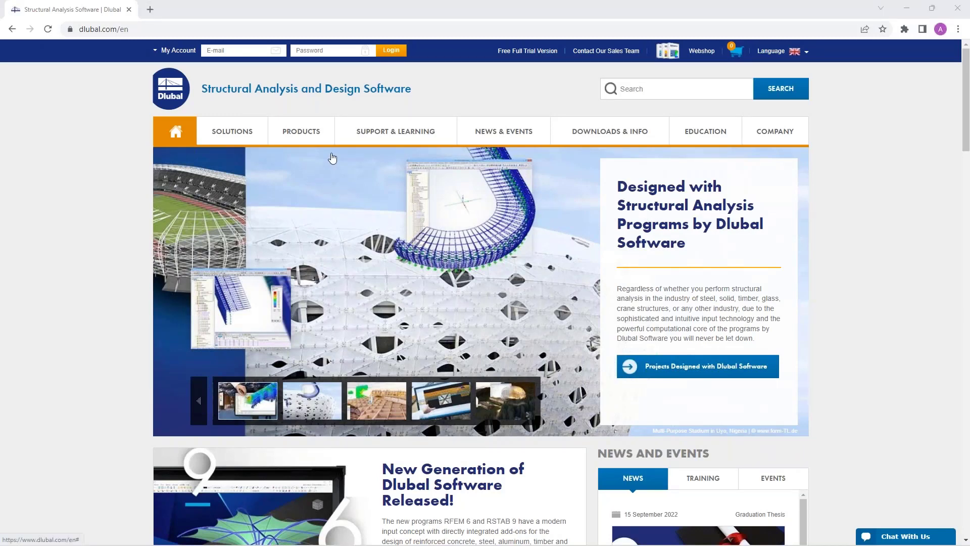
Switch to the Dlubal website in the browser, open the Webinars overview, and look through the listed webinars and the Upcoming/Past filter options.
mouse_move(332, 144)
mouse_move(396, 132)
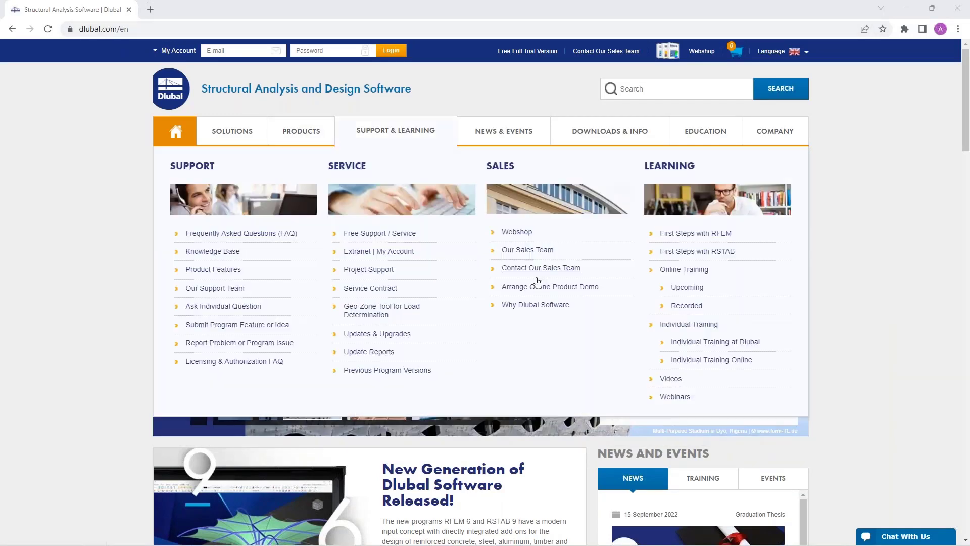
mouse_move(498, 132)
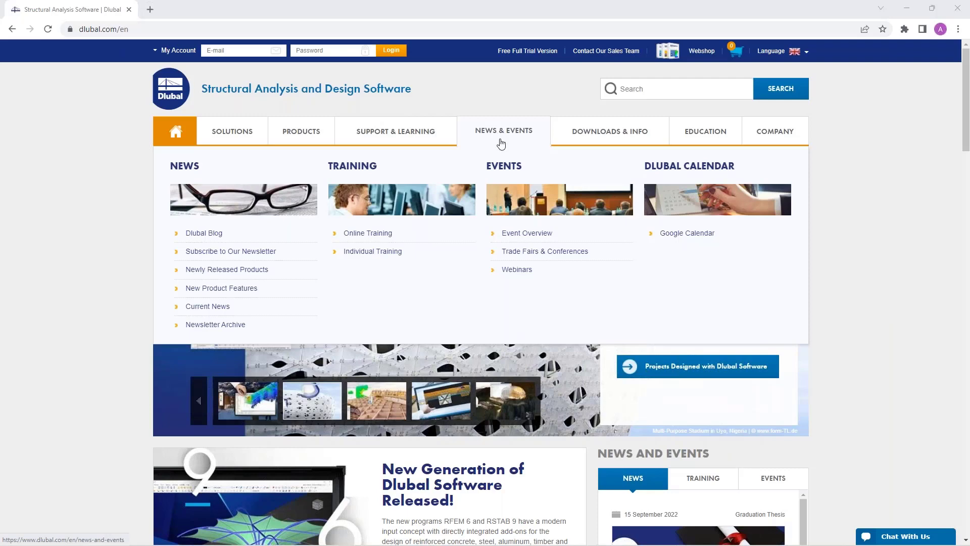
left_click(516, 271)
scroll(511, 338, "down", 9)
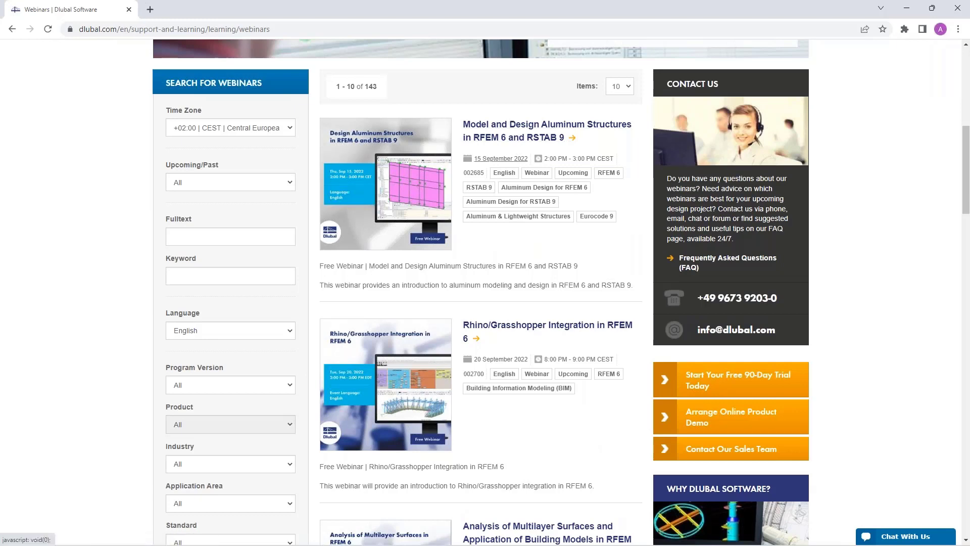
scroll(500, 103, "down", 1)
scroll(500, 103, "down", 2)
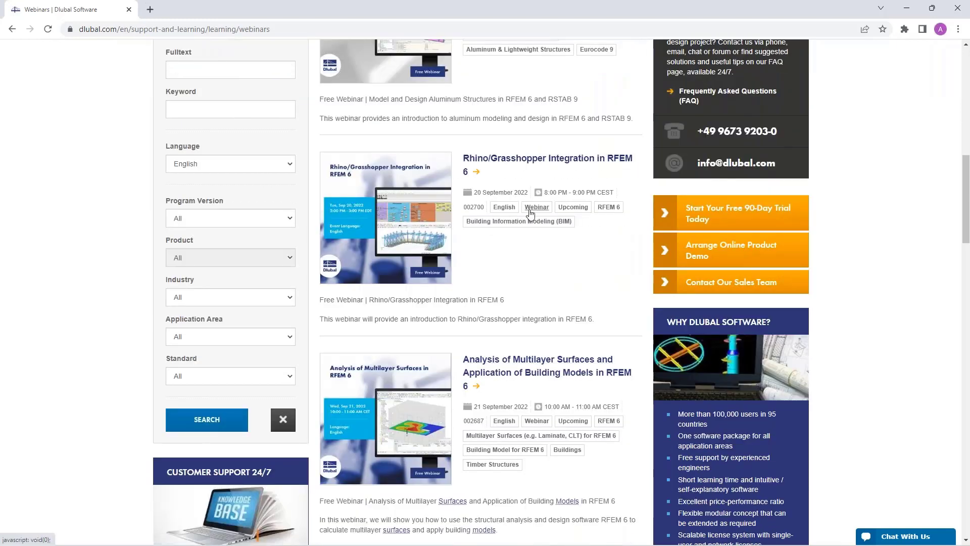
scroll(530, 214, "down", 7)
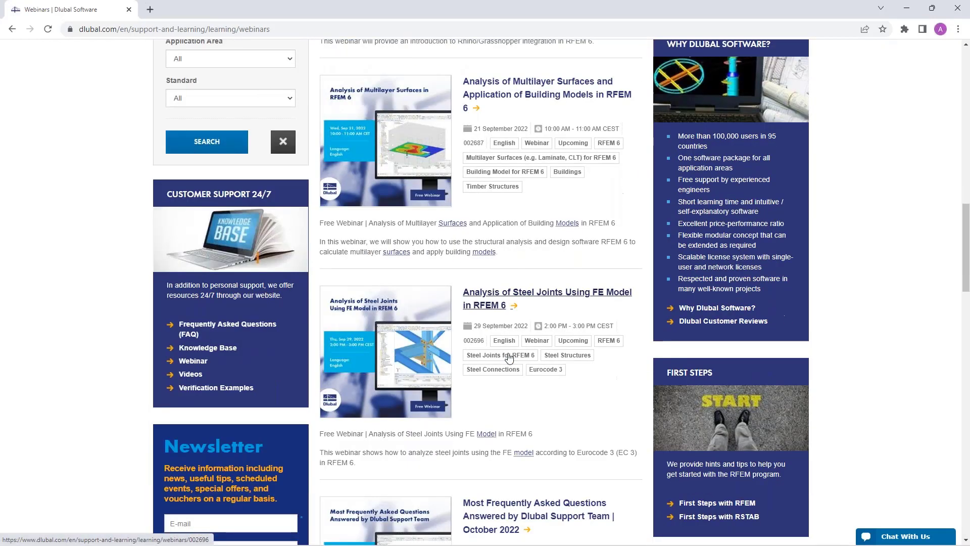
scroll(509, 357, "up", 10)
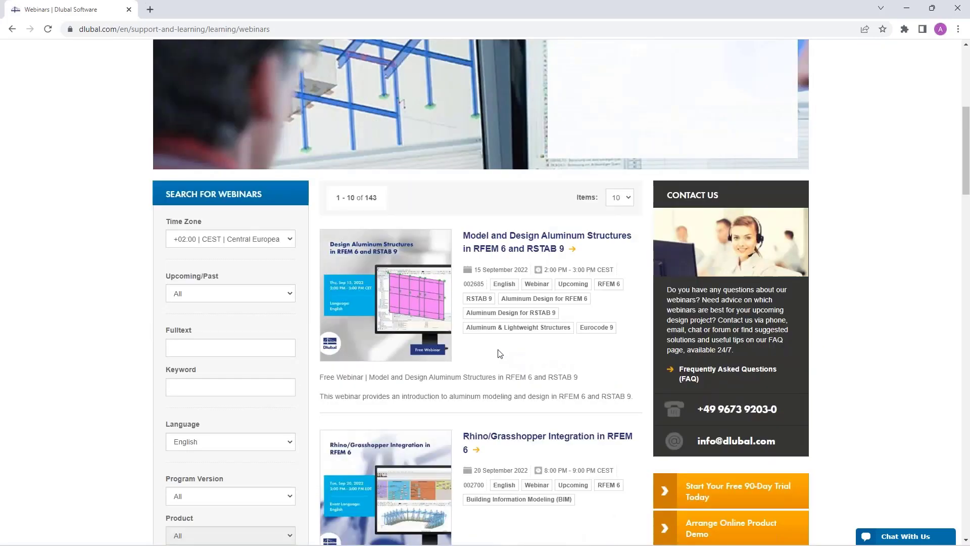
left_click(250, 294)
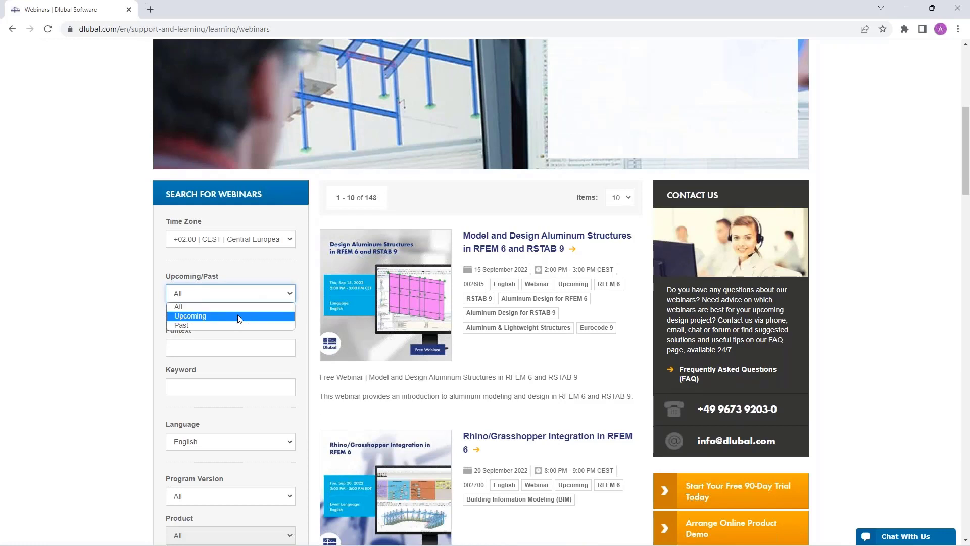
left_click(288, 272)
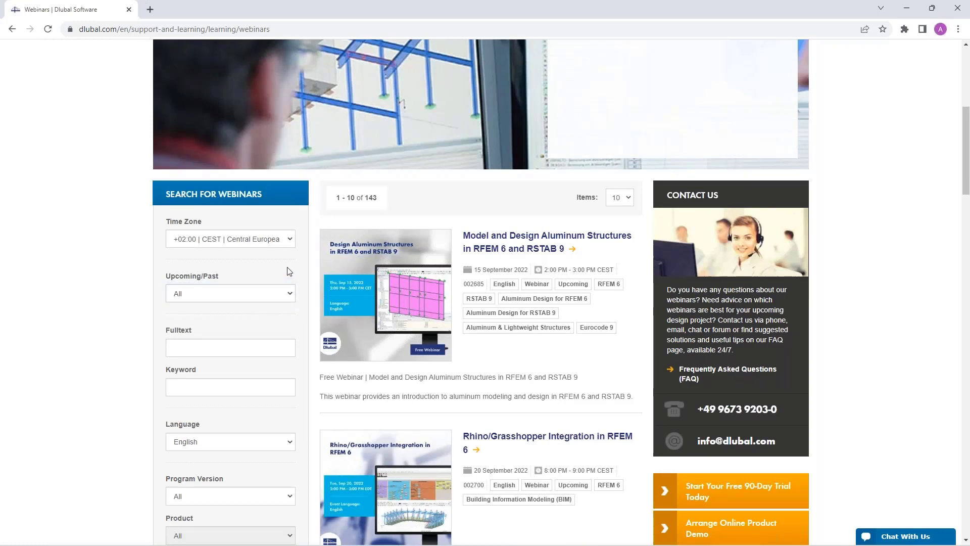
Open the webinar page "Model and Design Aluminum Structures in RFEM 6 and RSTAB 9" and review its content, time schedule and downloads.
left_click(516, 241)
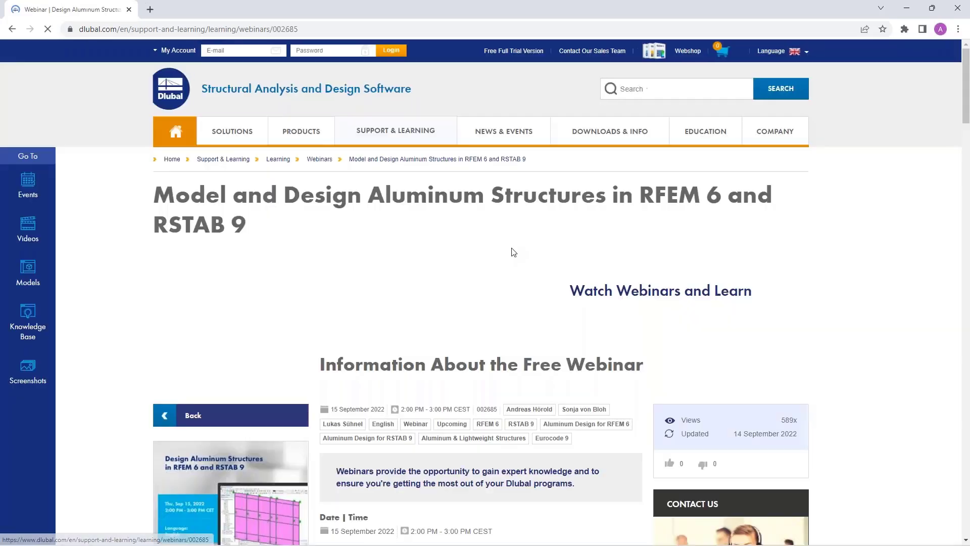
scroll(494, 288, "down", 5)
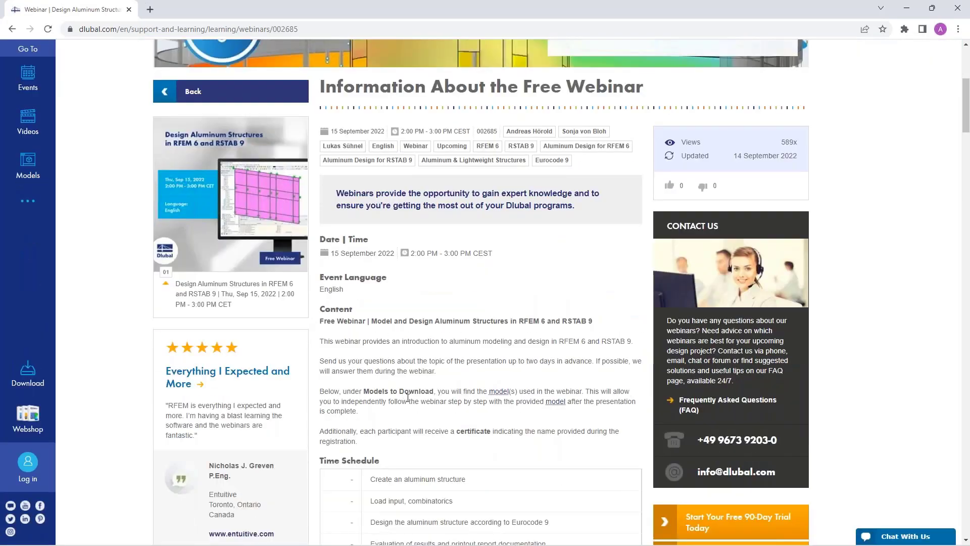
scroll(413, 389, "down", 2)
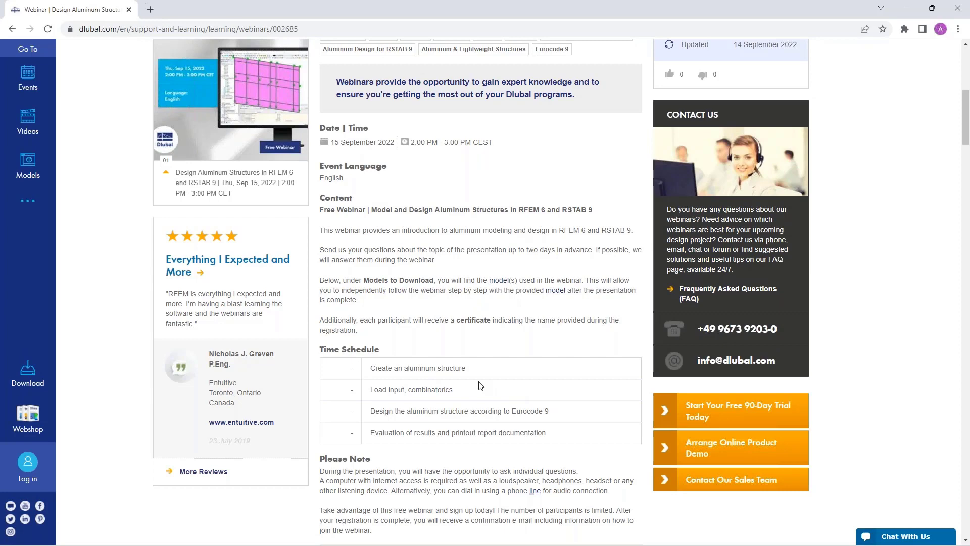
scroll(481, 386, "down", 10)
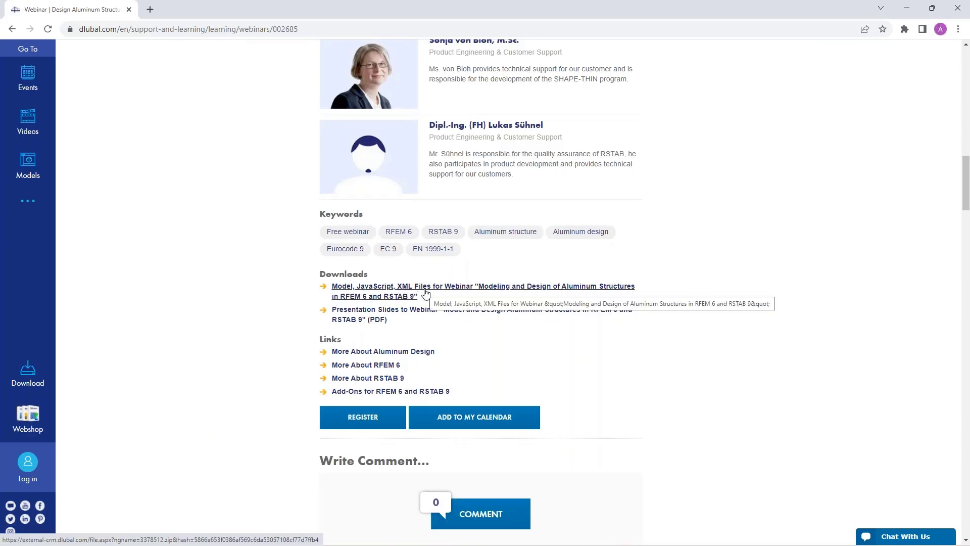
scroll(457, 326, "up", 10)
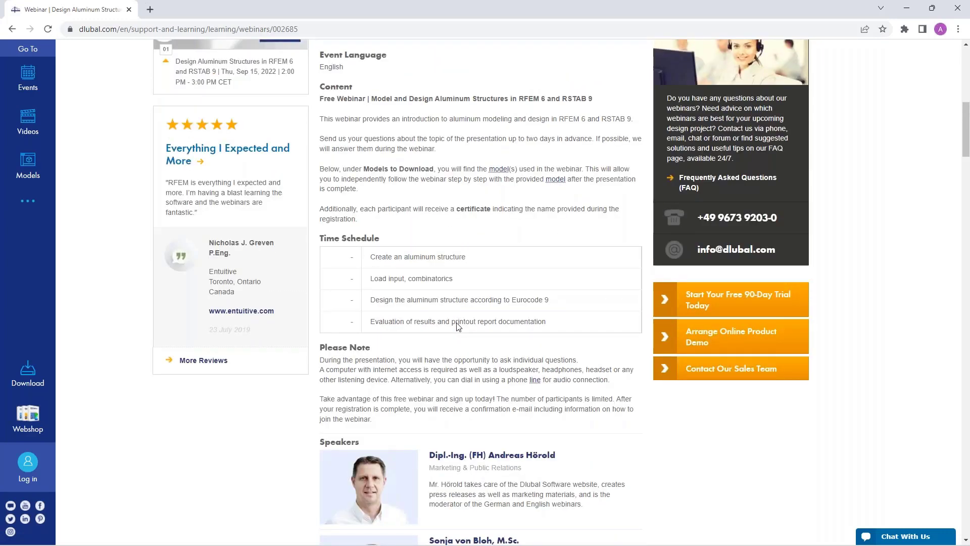
scroll(458, 326, "up", 10)
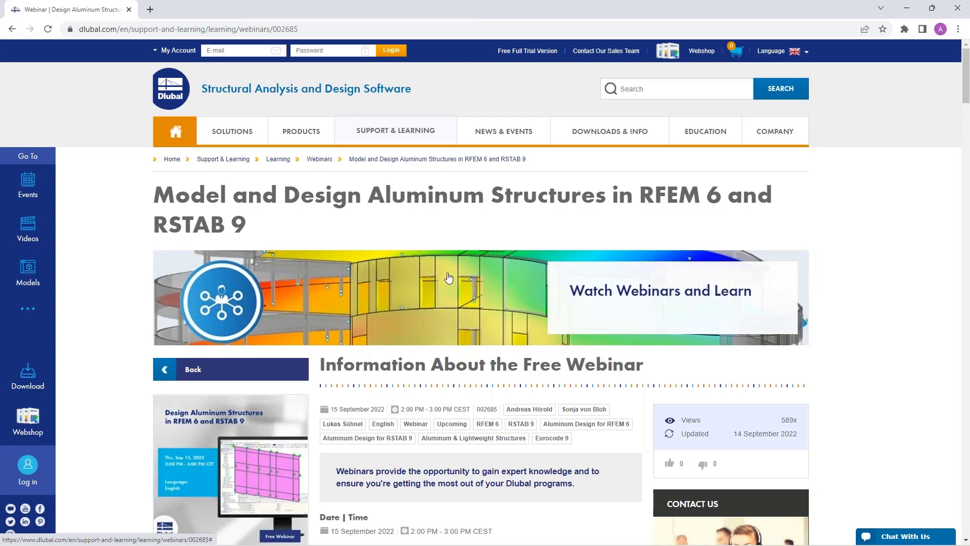
Open the Free Full Trial Version page and look through the RFEM 6, RSTAB 9, RSECTION 1 and RWIND 2 downloads.
left_click(527, 52)
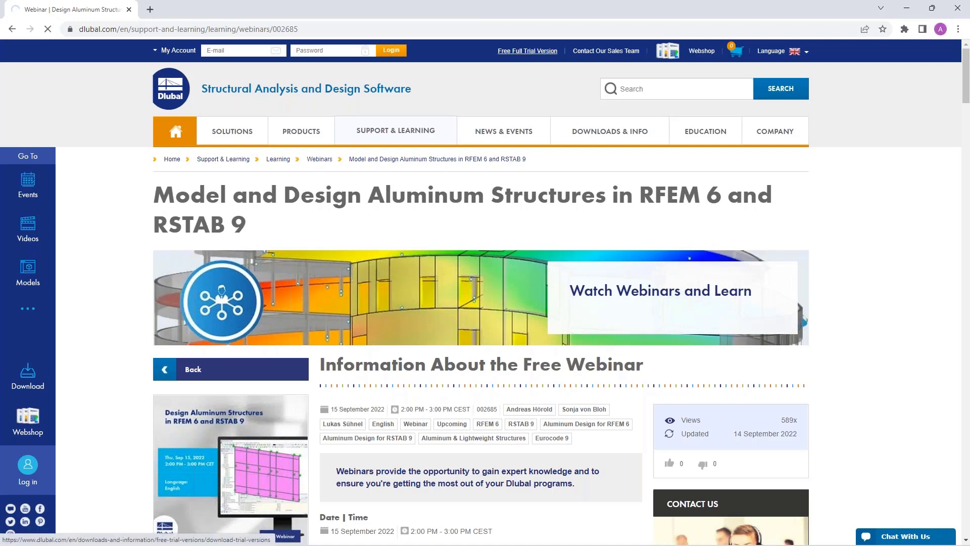
scroll(483, 260, "down", 4)
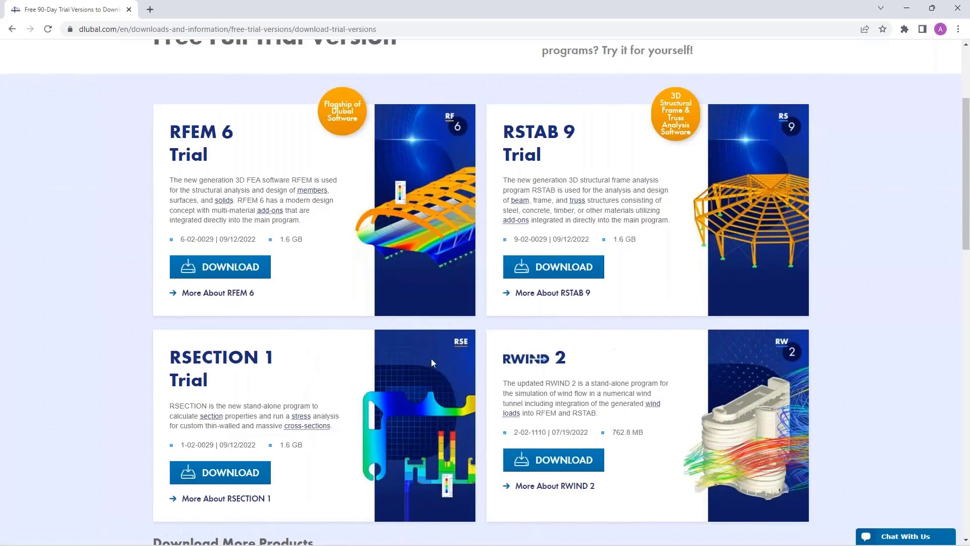
scroll(431, 359, "up", 1)
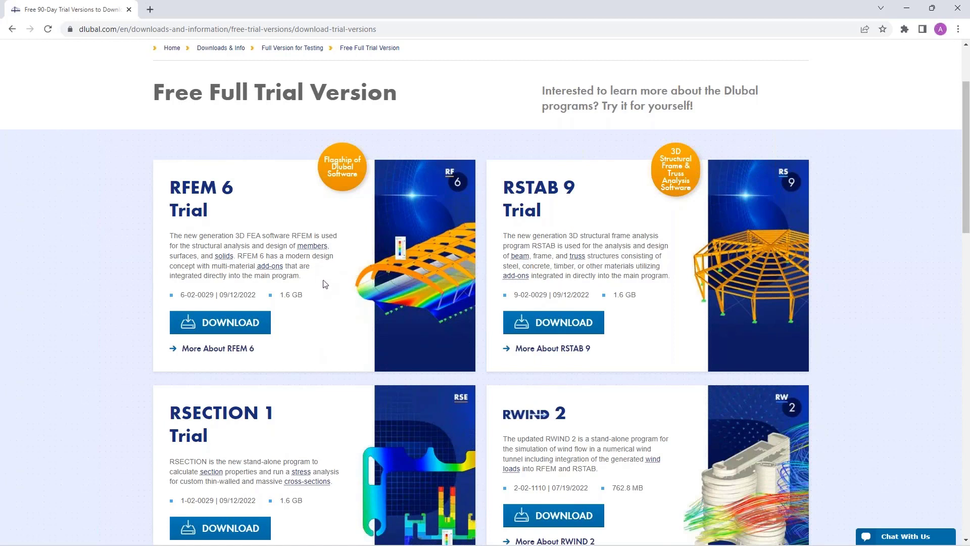
scroll(332, 280, "down", 1)
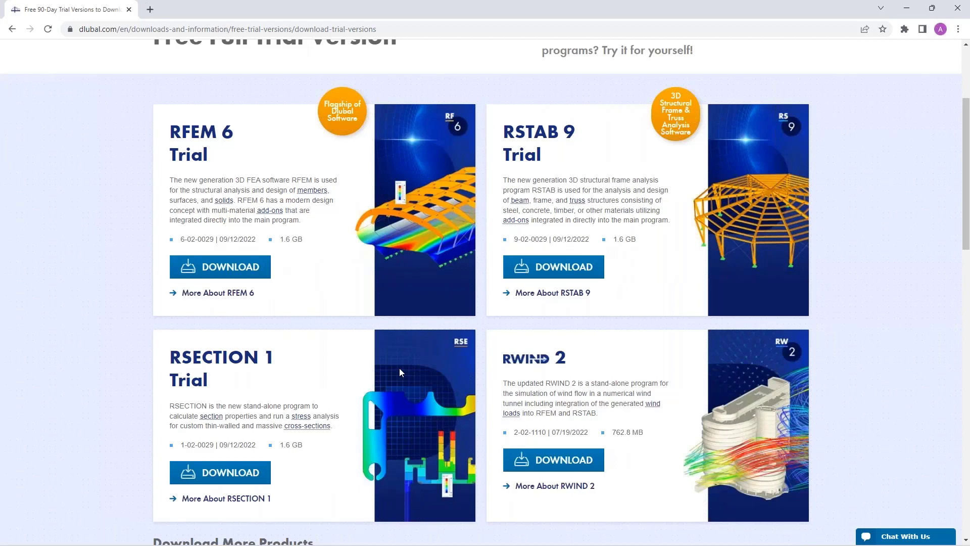
scroll(400, 369, "up", 3)
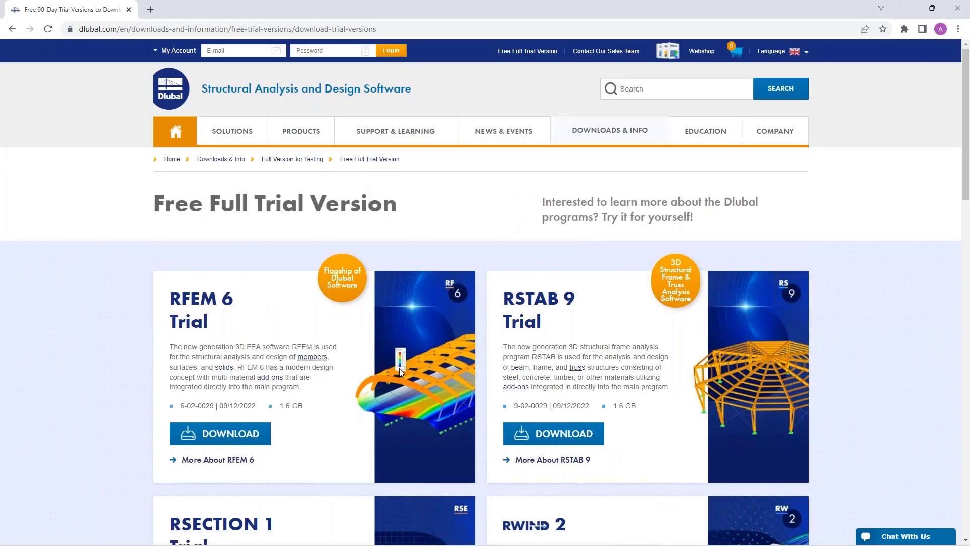